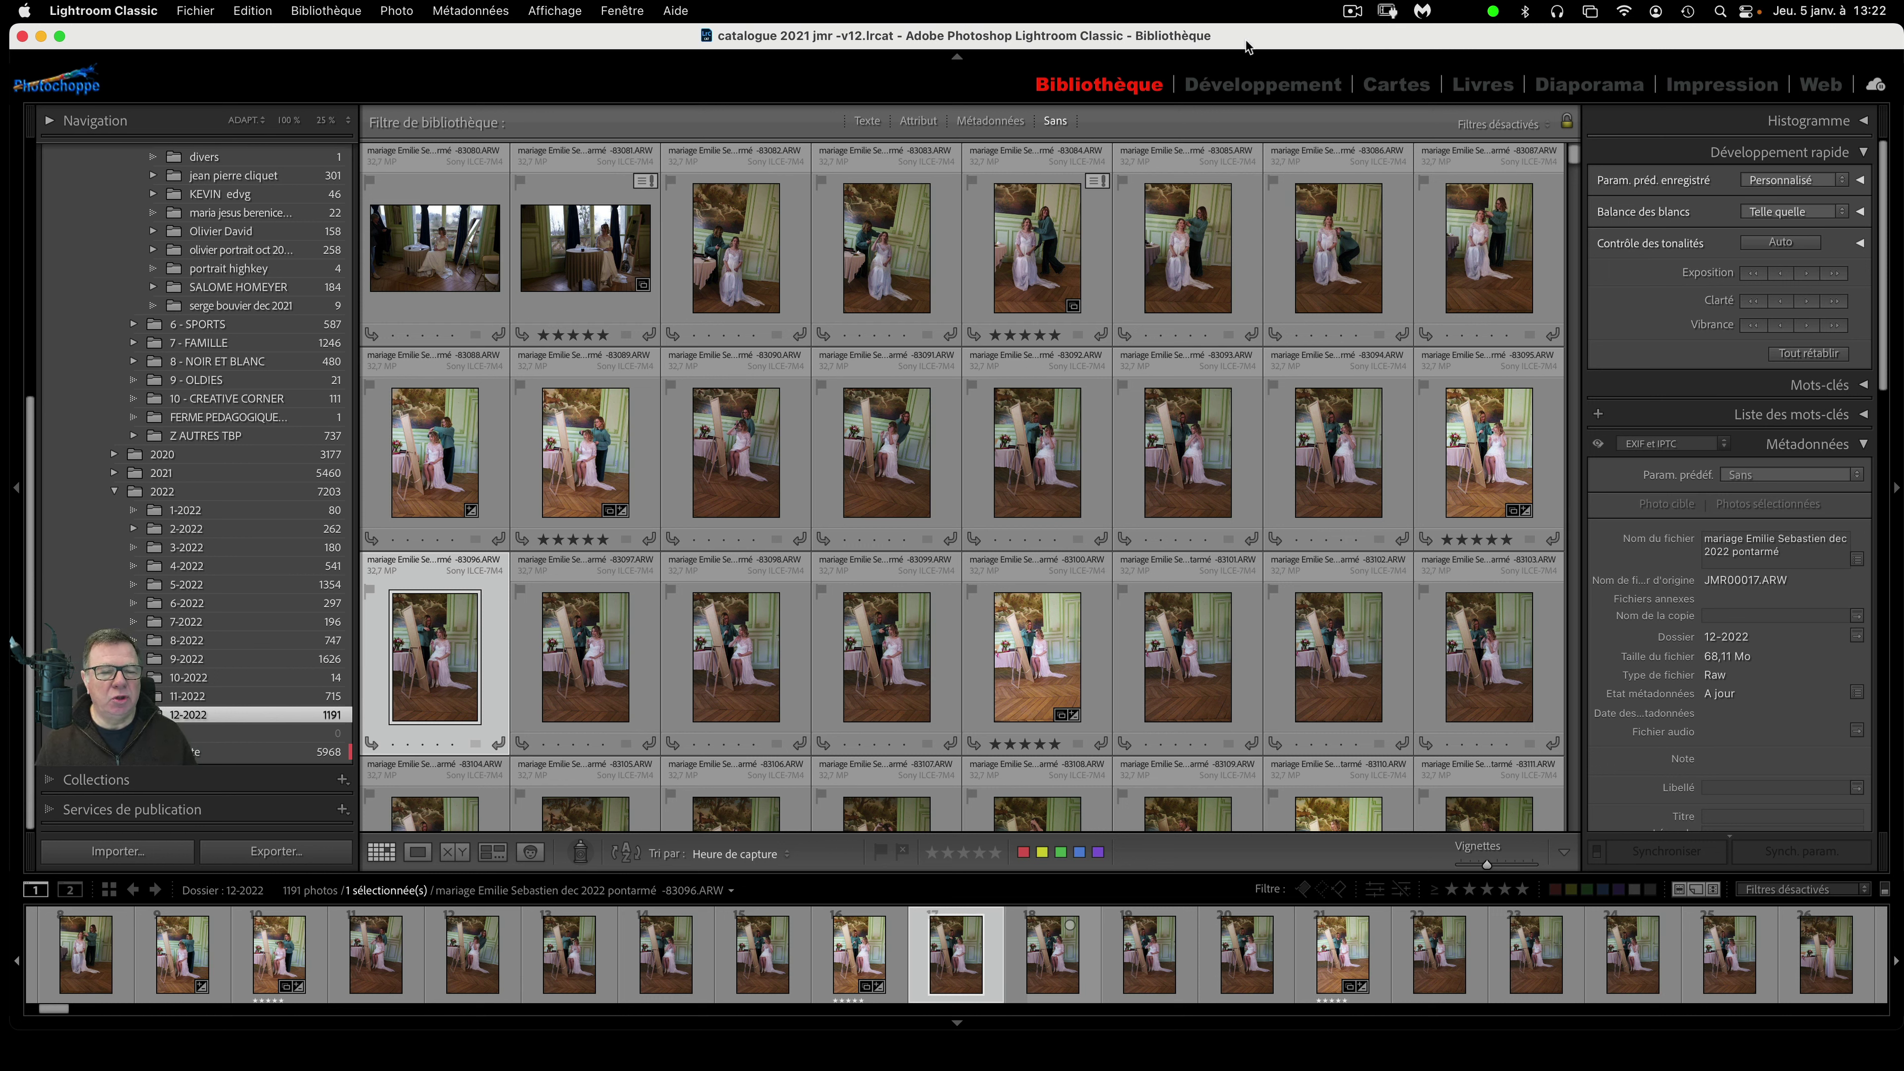
- Open the Export dialog for the selected wedding photo from its right-click Exporter menu
click(196, 10)
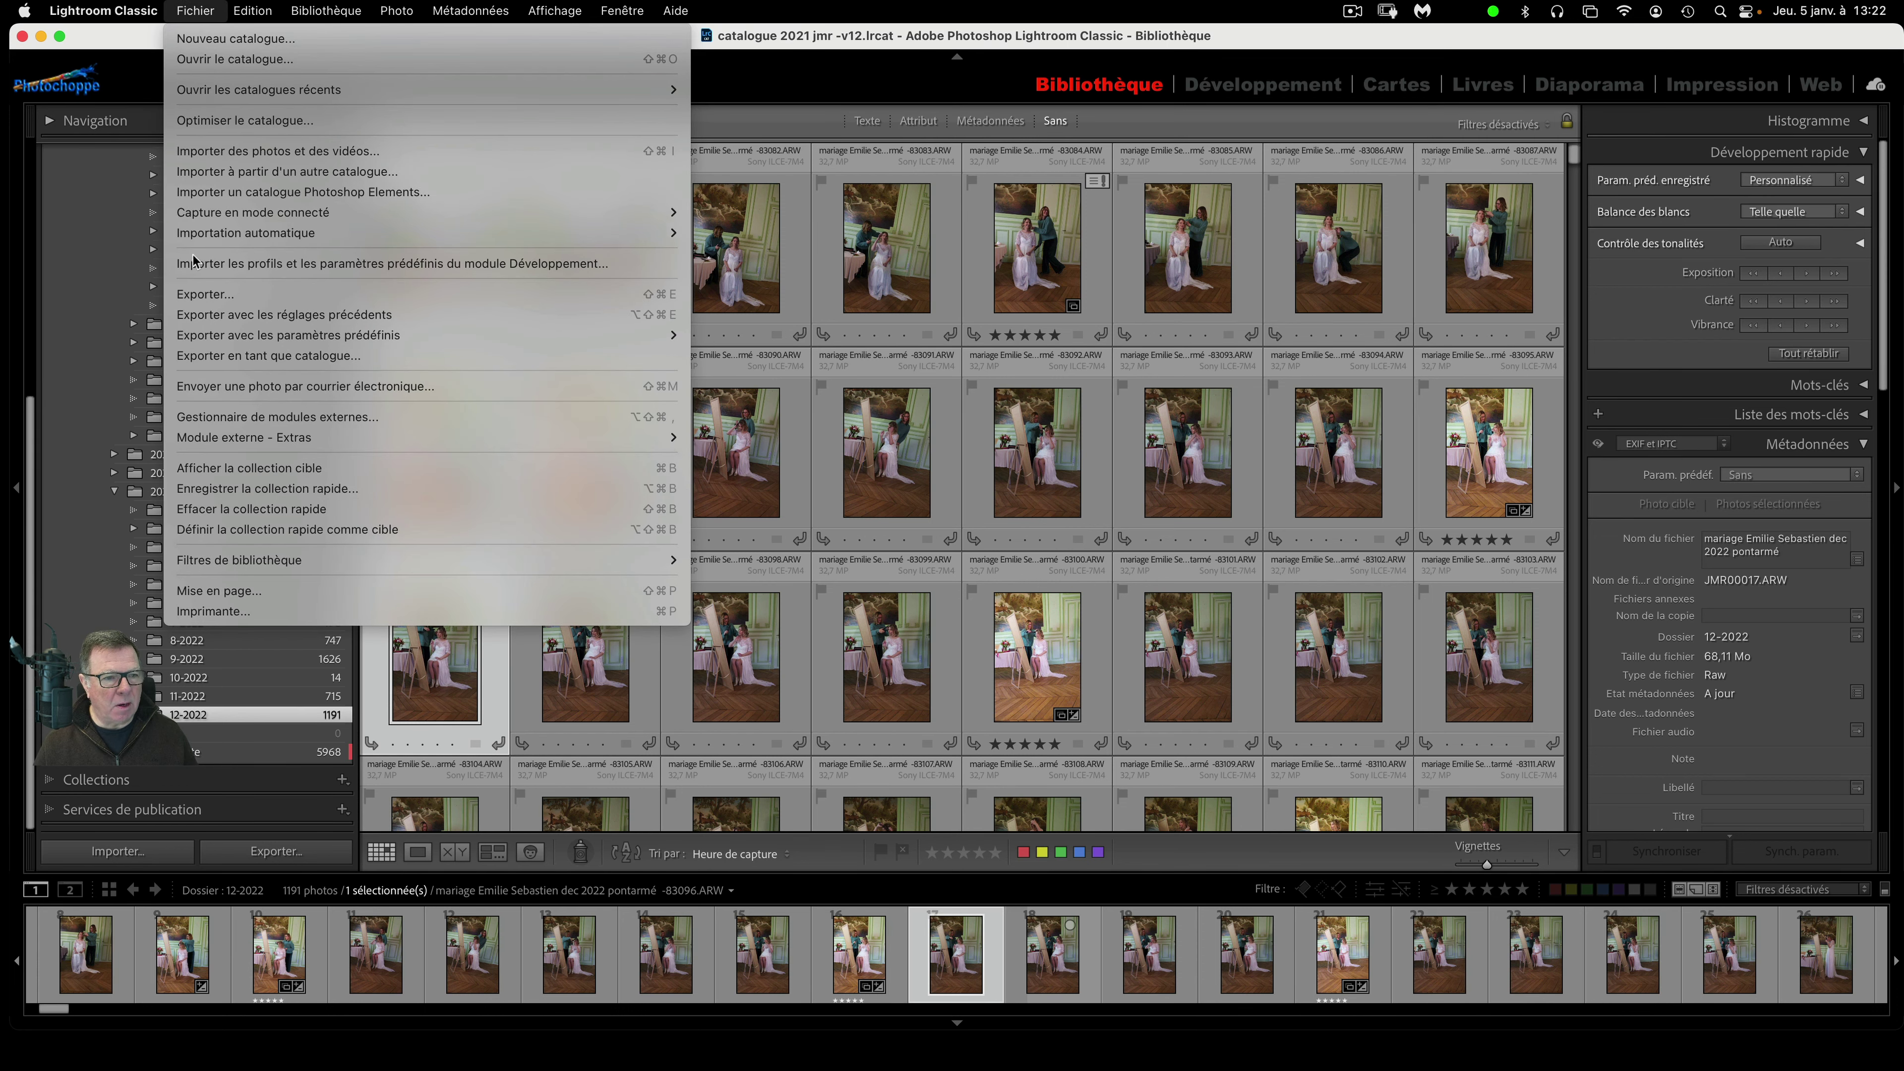
click(208, 291)
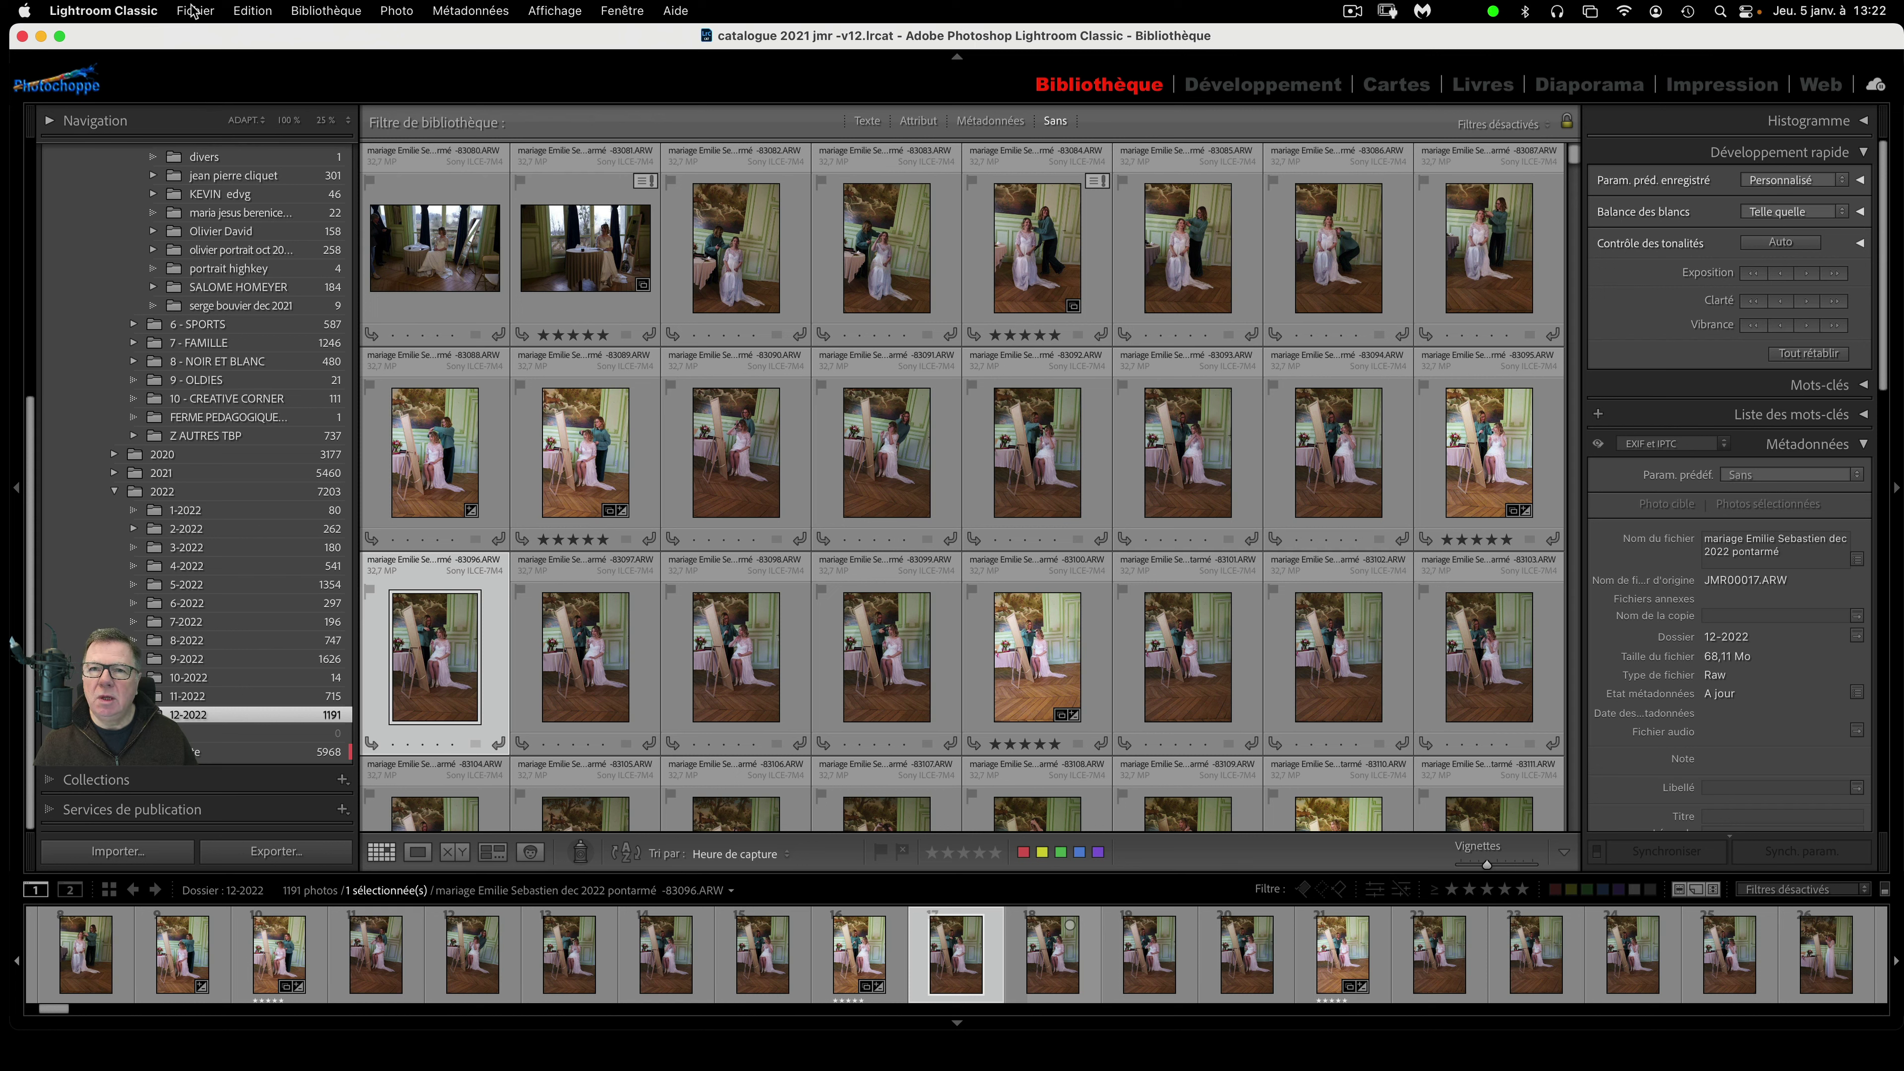
click(216, 15)
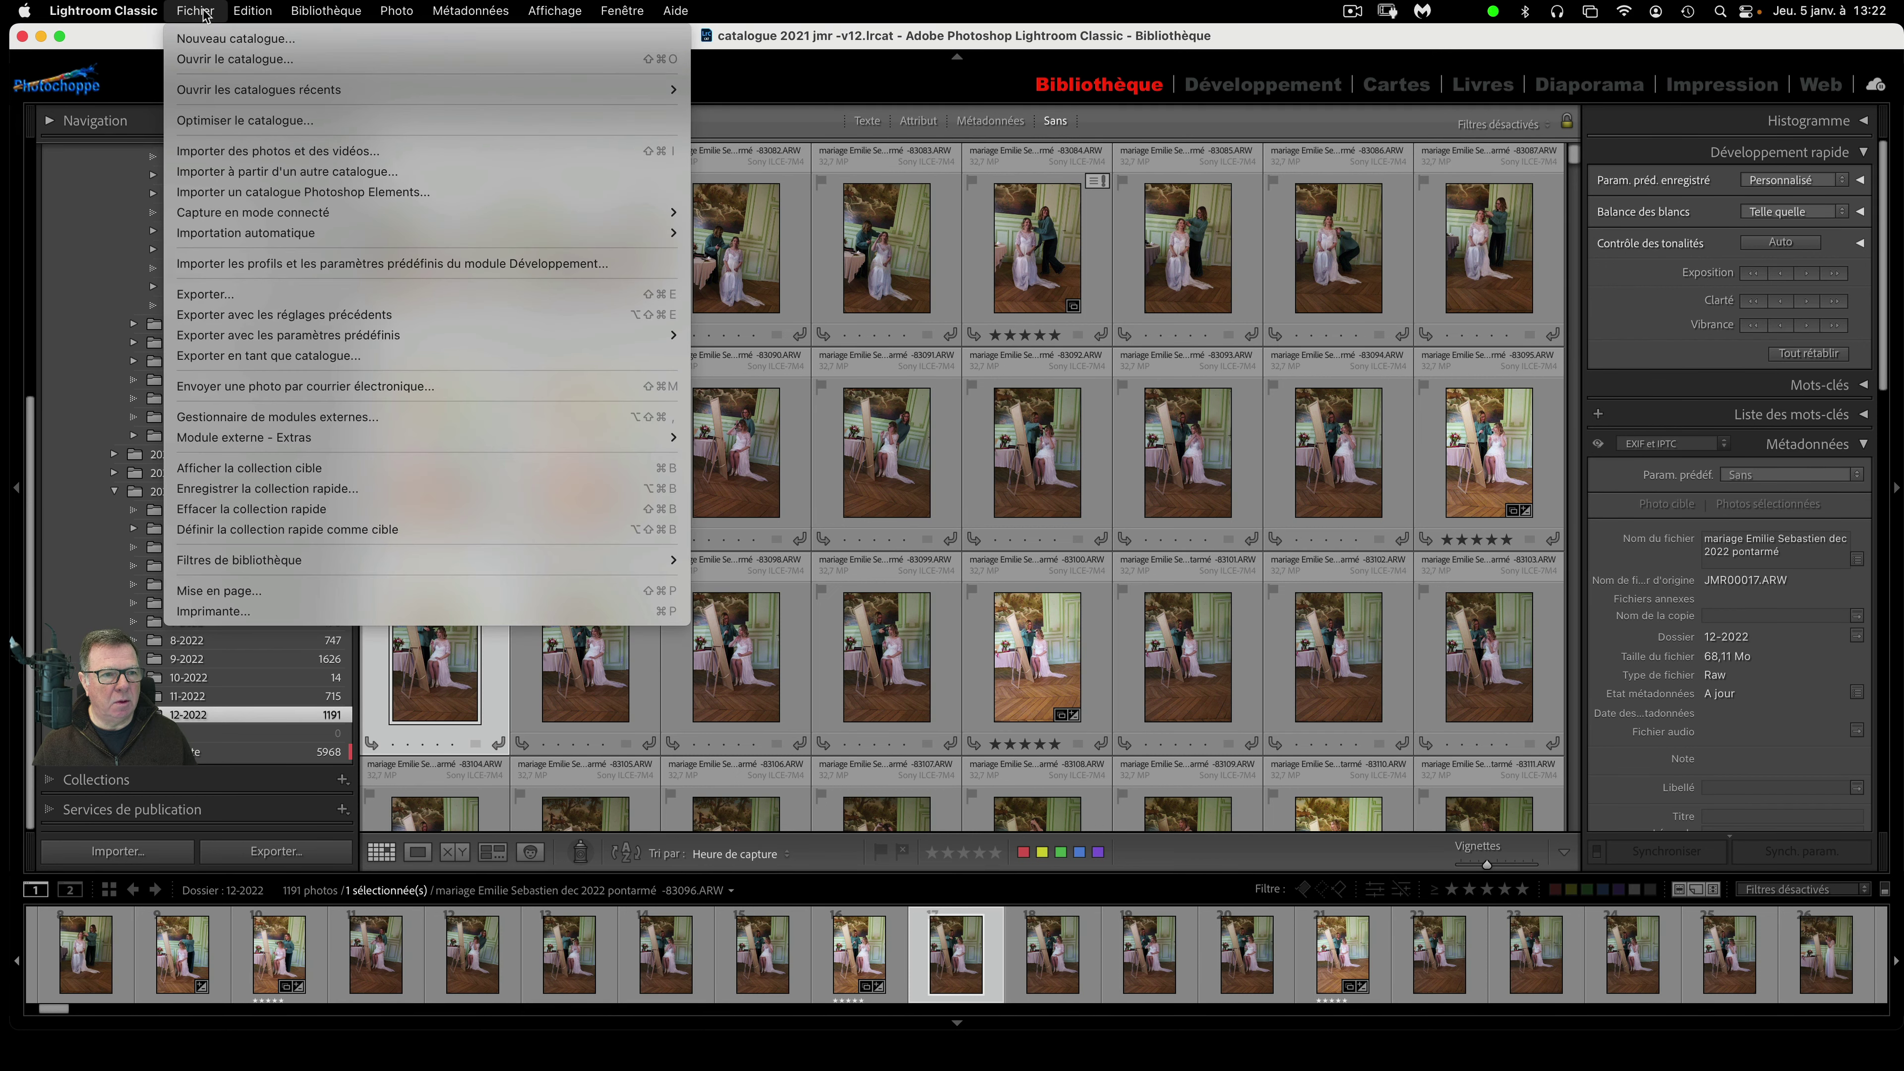
click(205, 14)
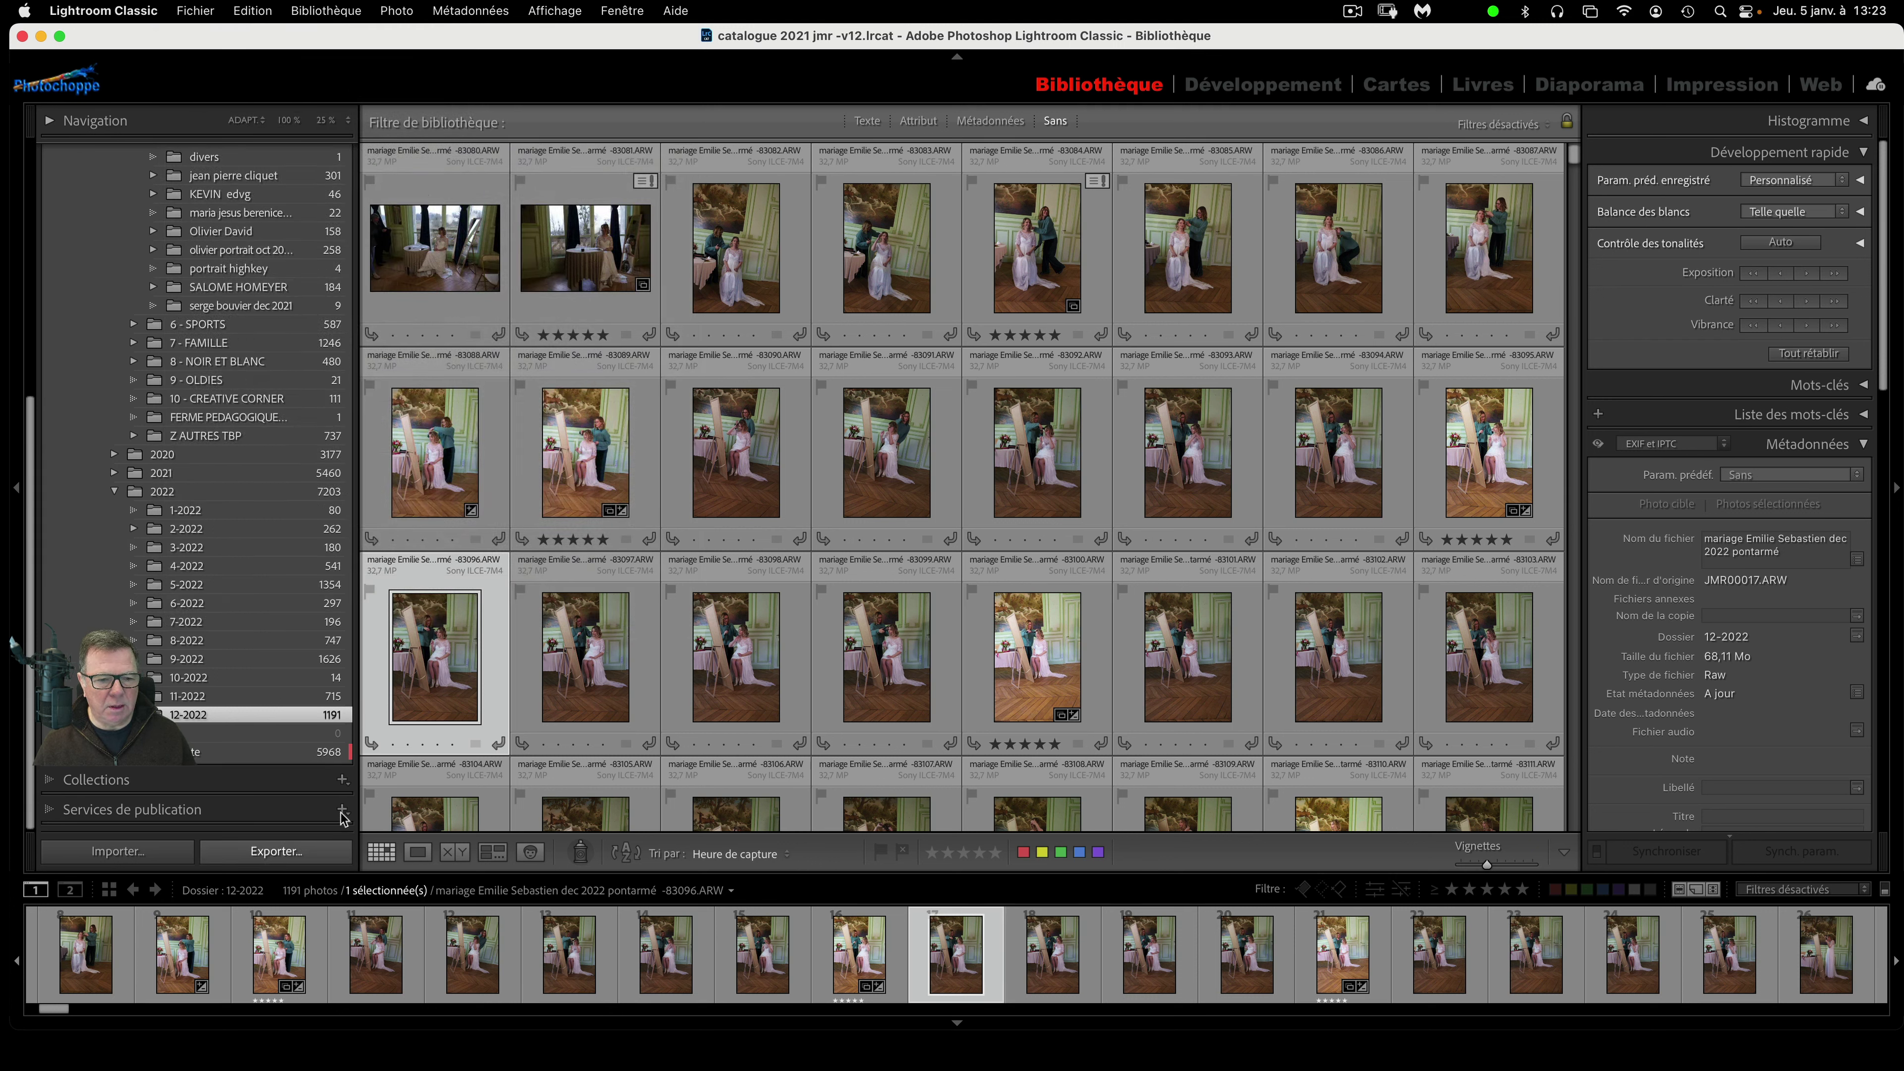
right_click(459, 642)
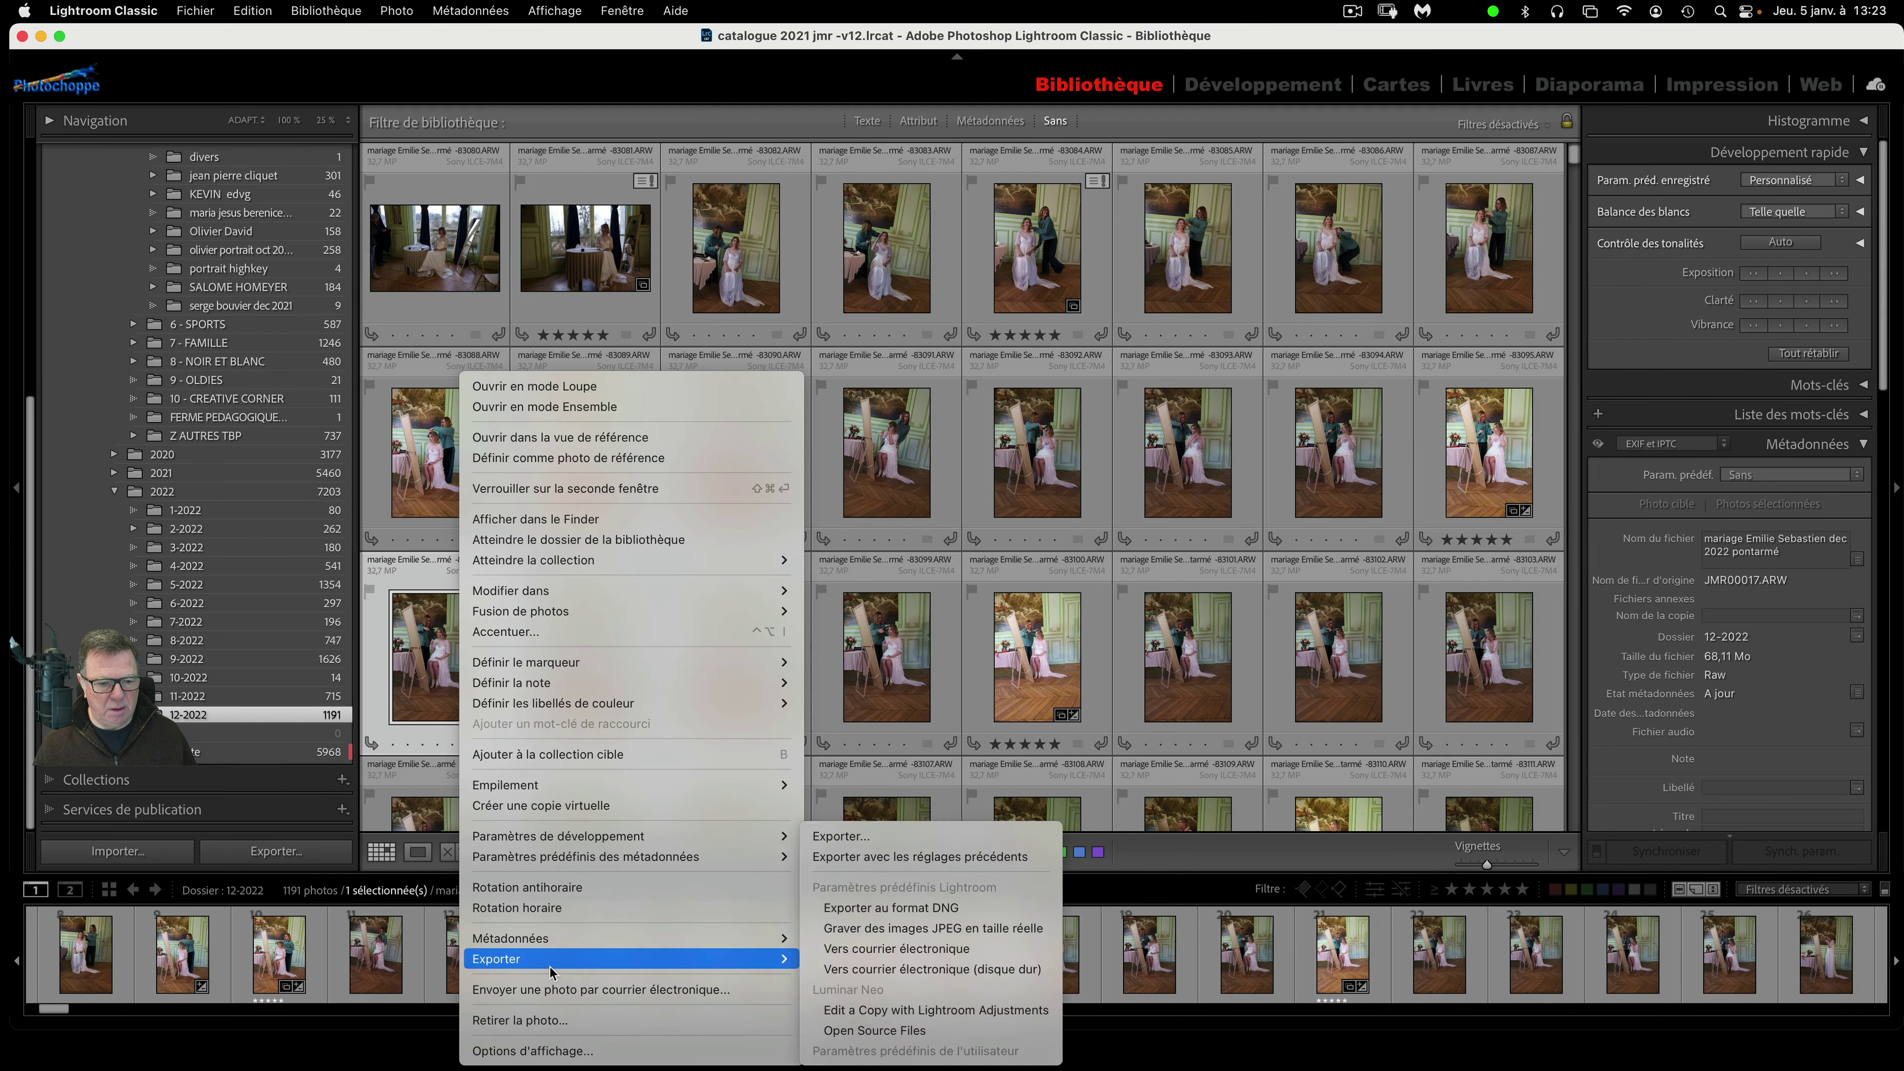
mouse_move(497, 958)
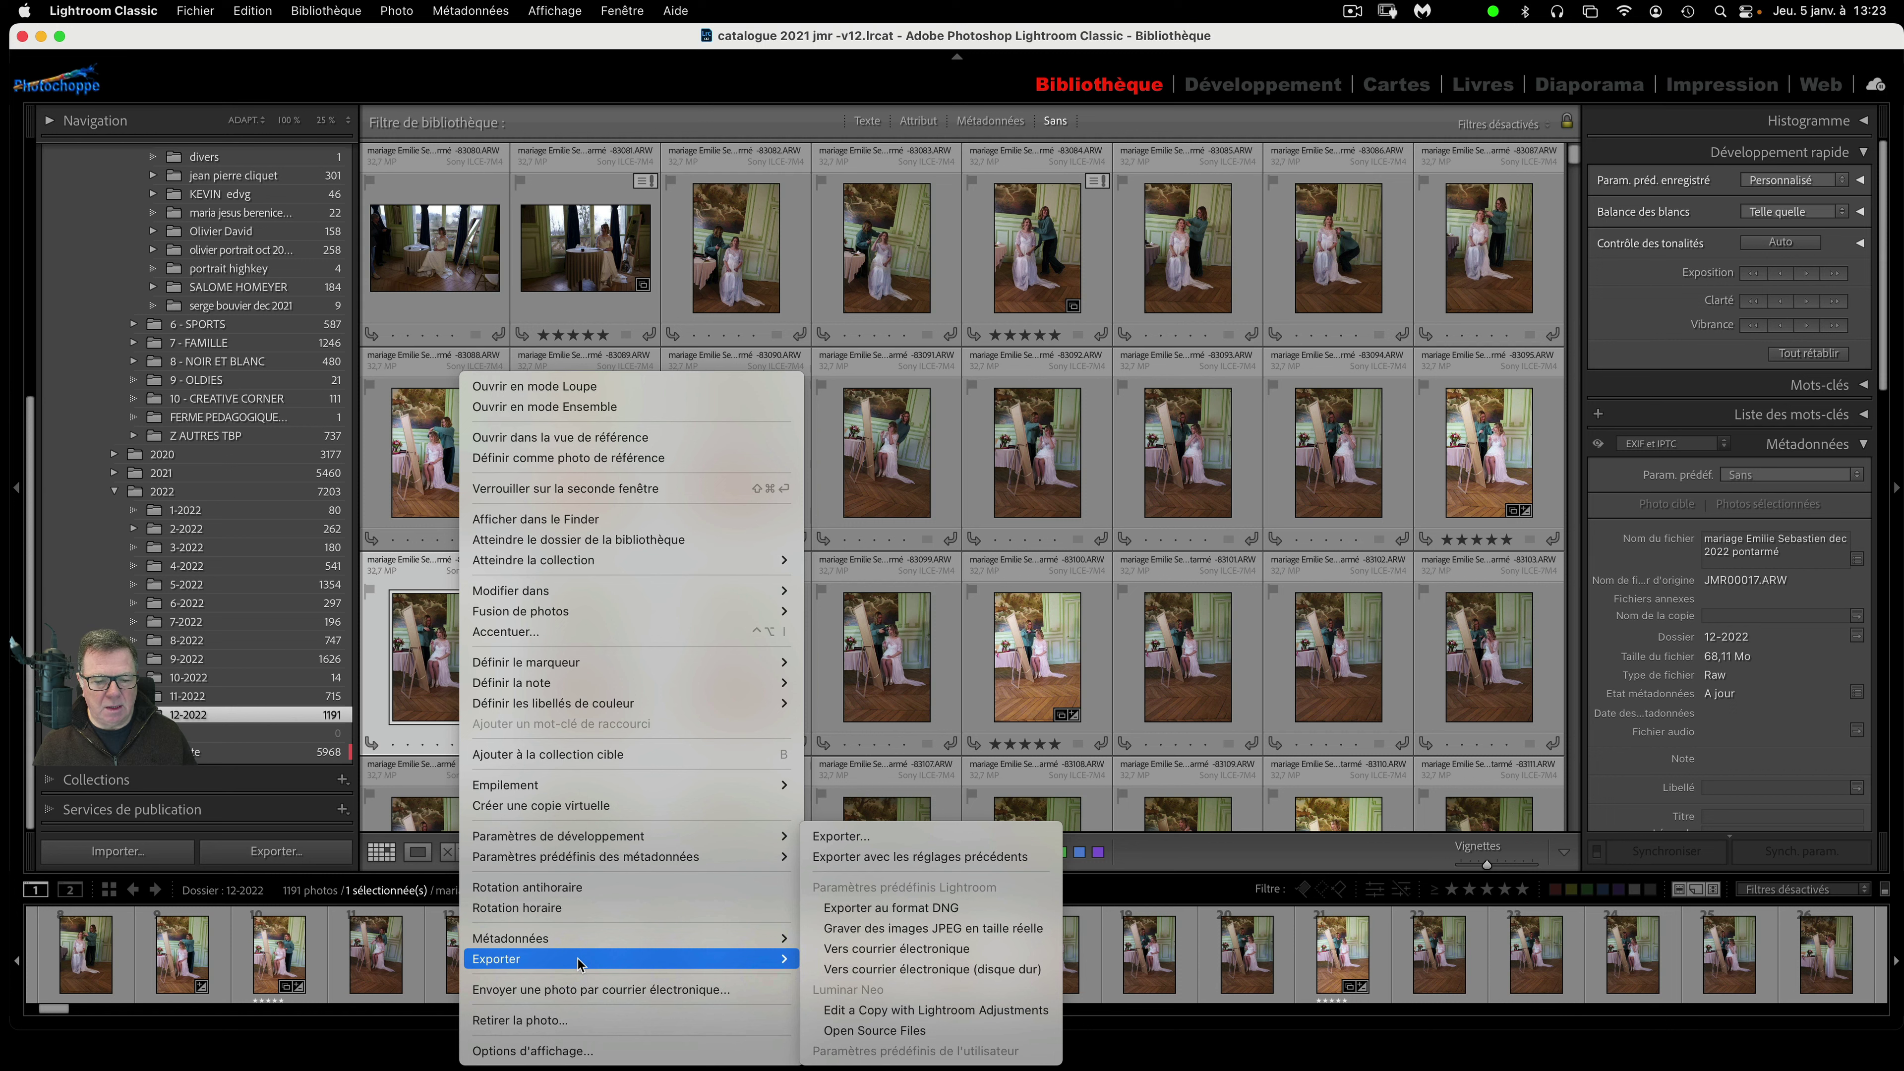
click(907, 643)
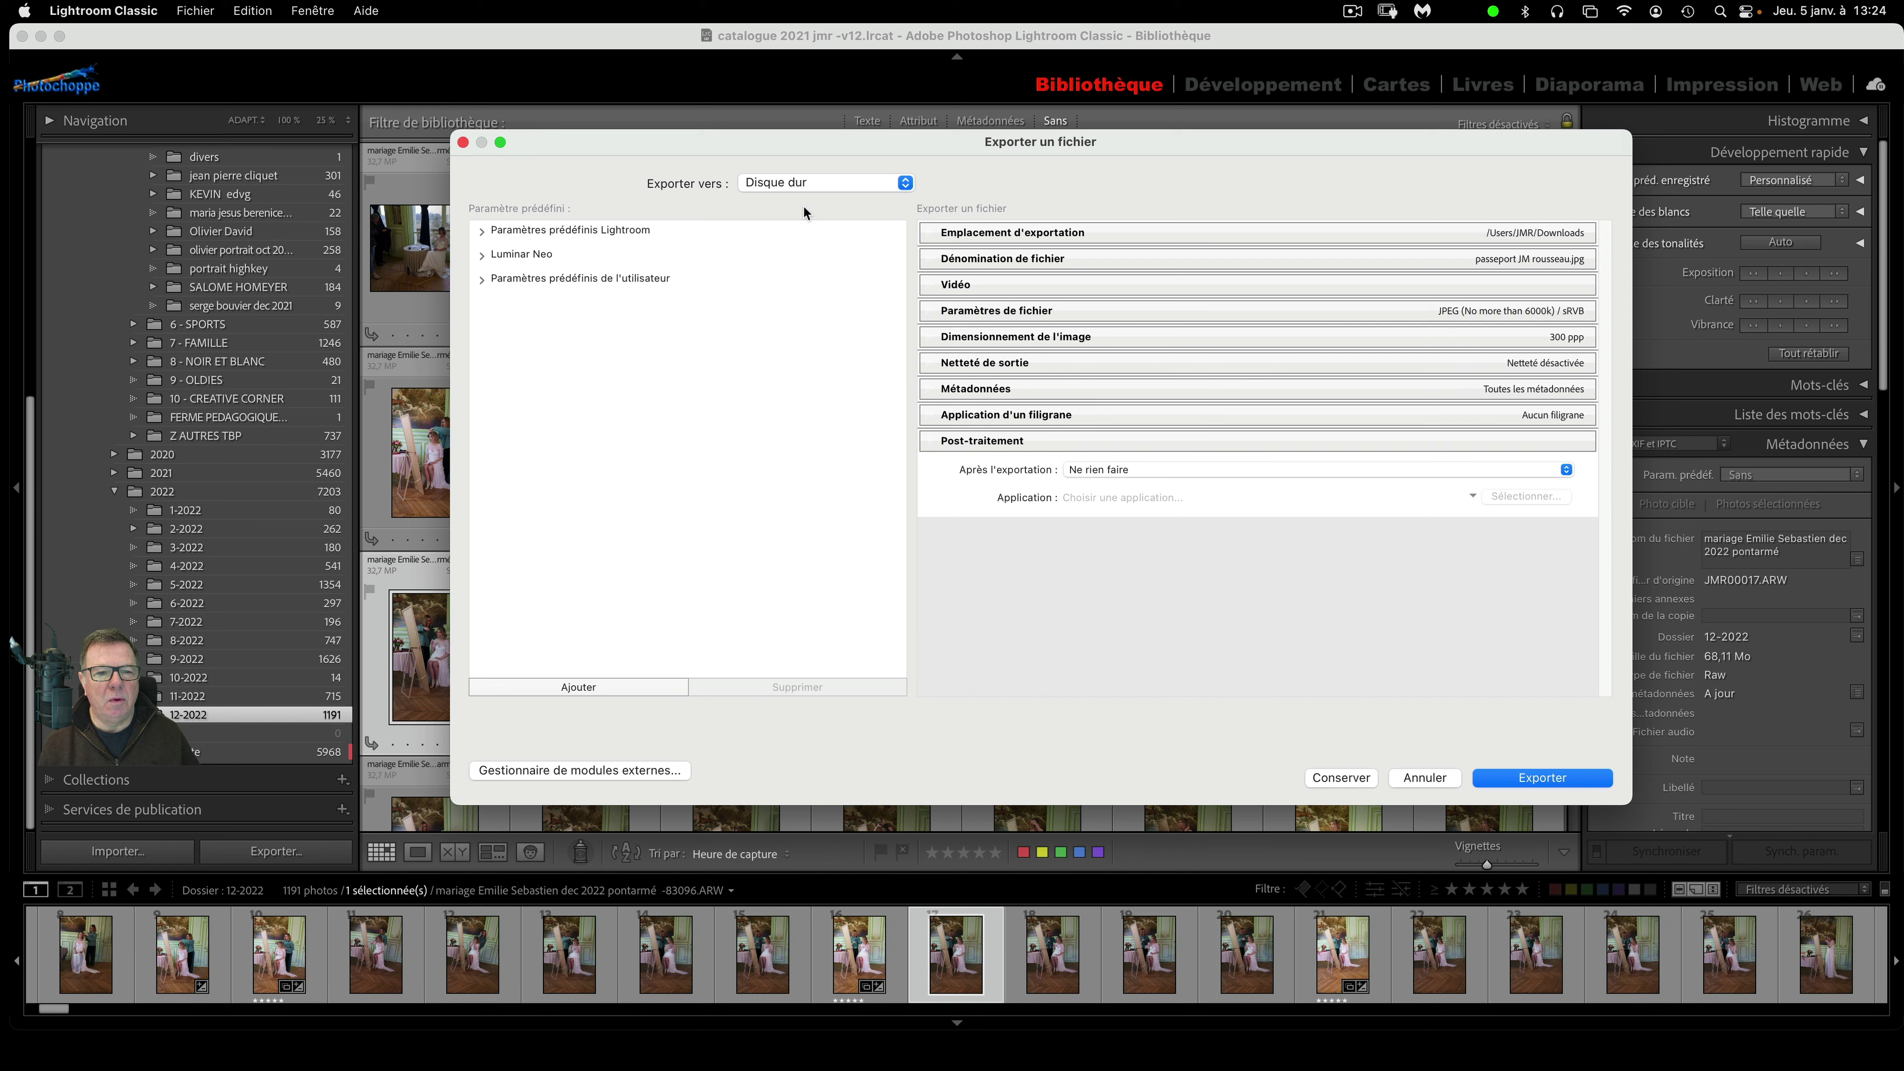
click(852, 185)
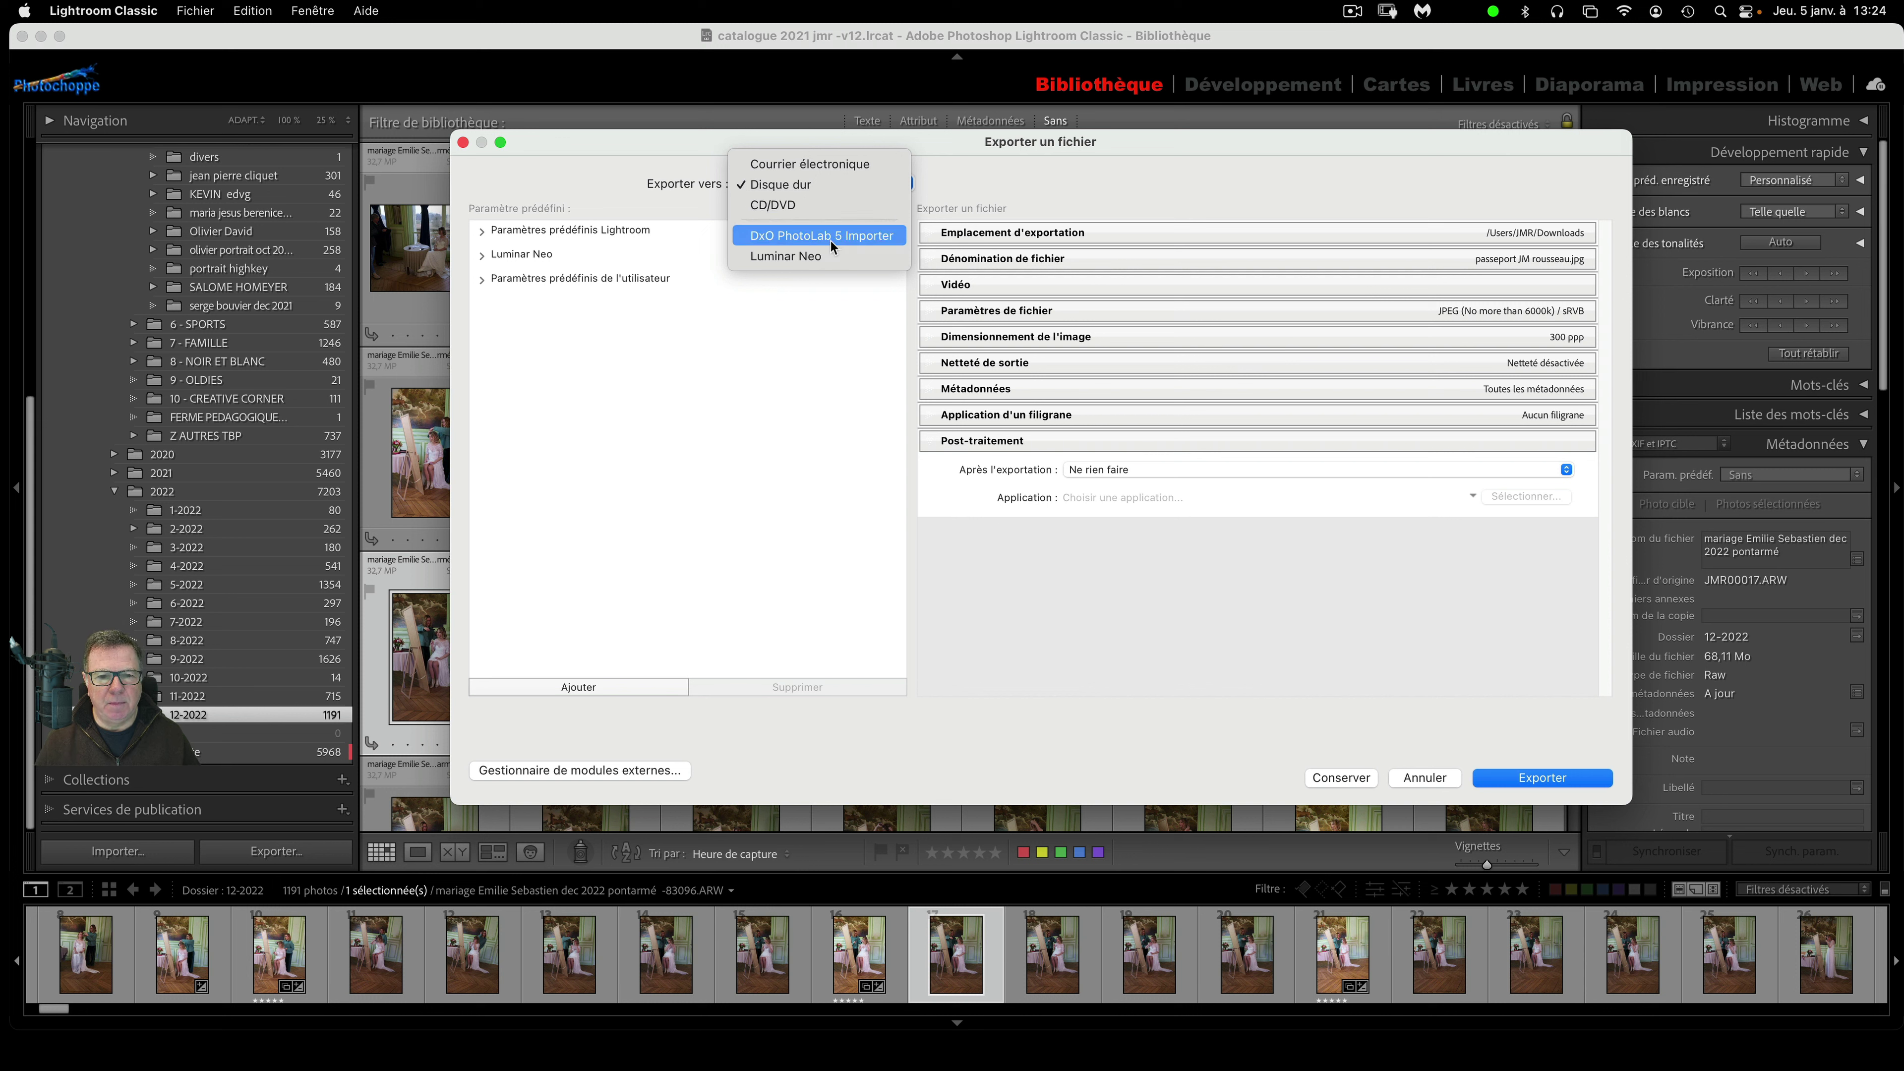
click(662, 156)
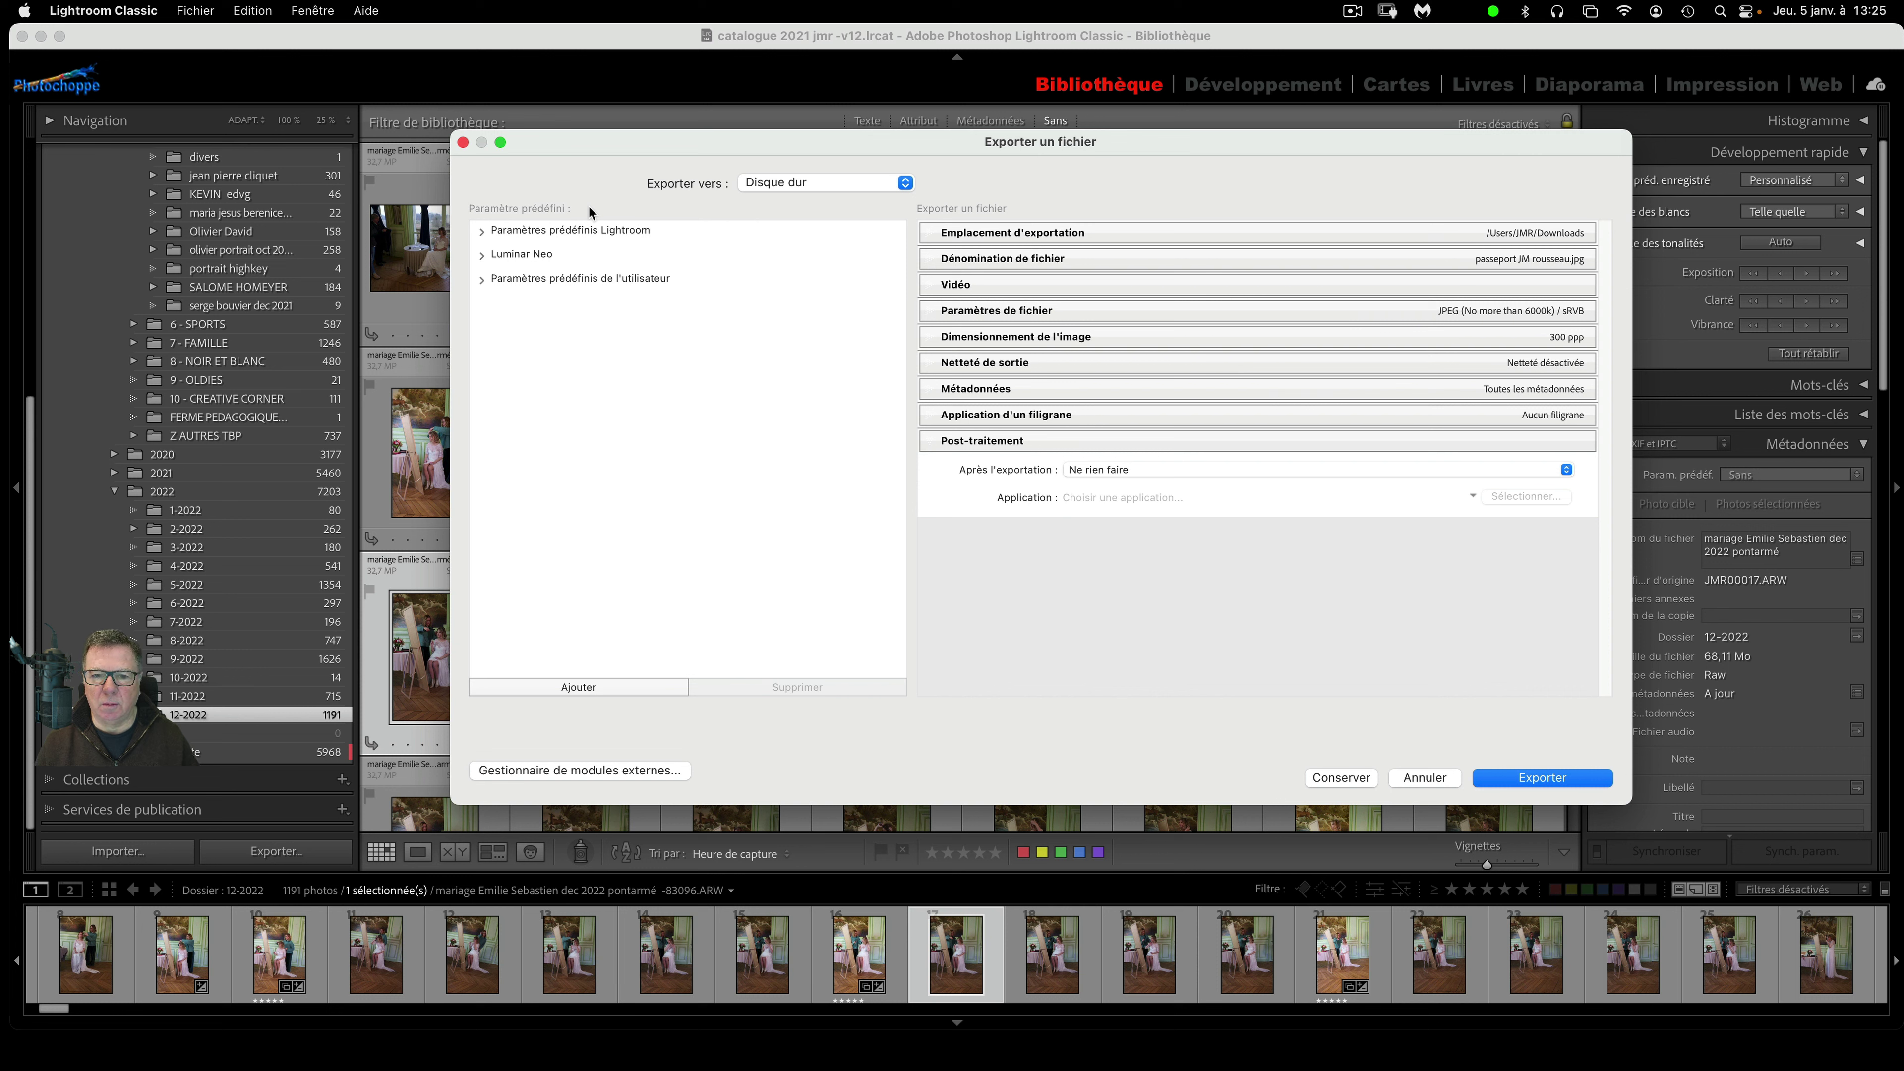
- Expand Emplacement d'exportation and keep Exporter vers on Dossier spécifique (Downloads)
click(1123, 229)
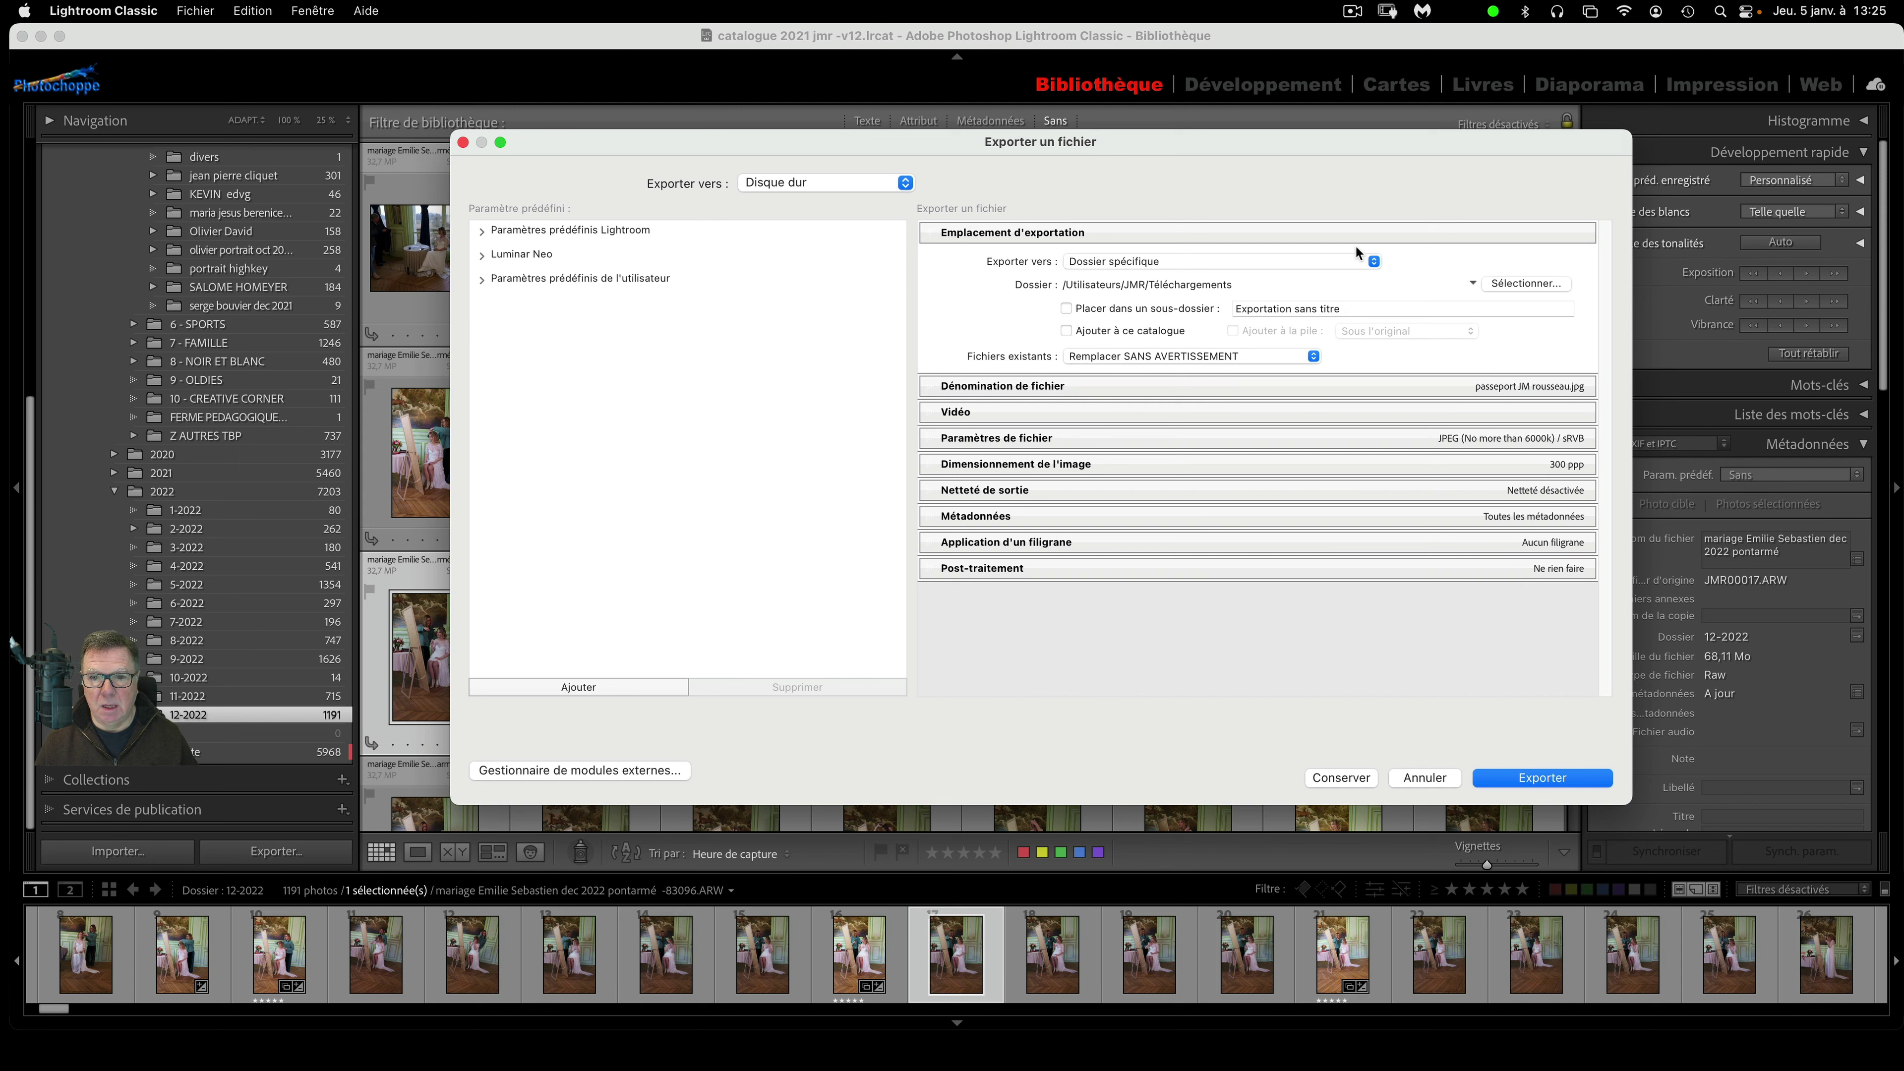
click(1348, 263)
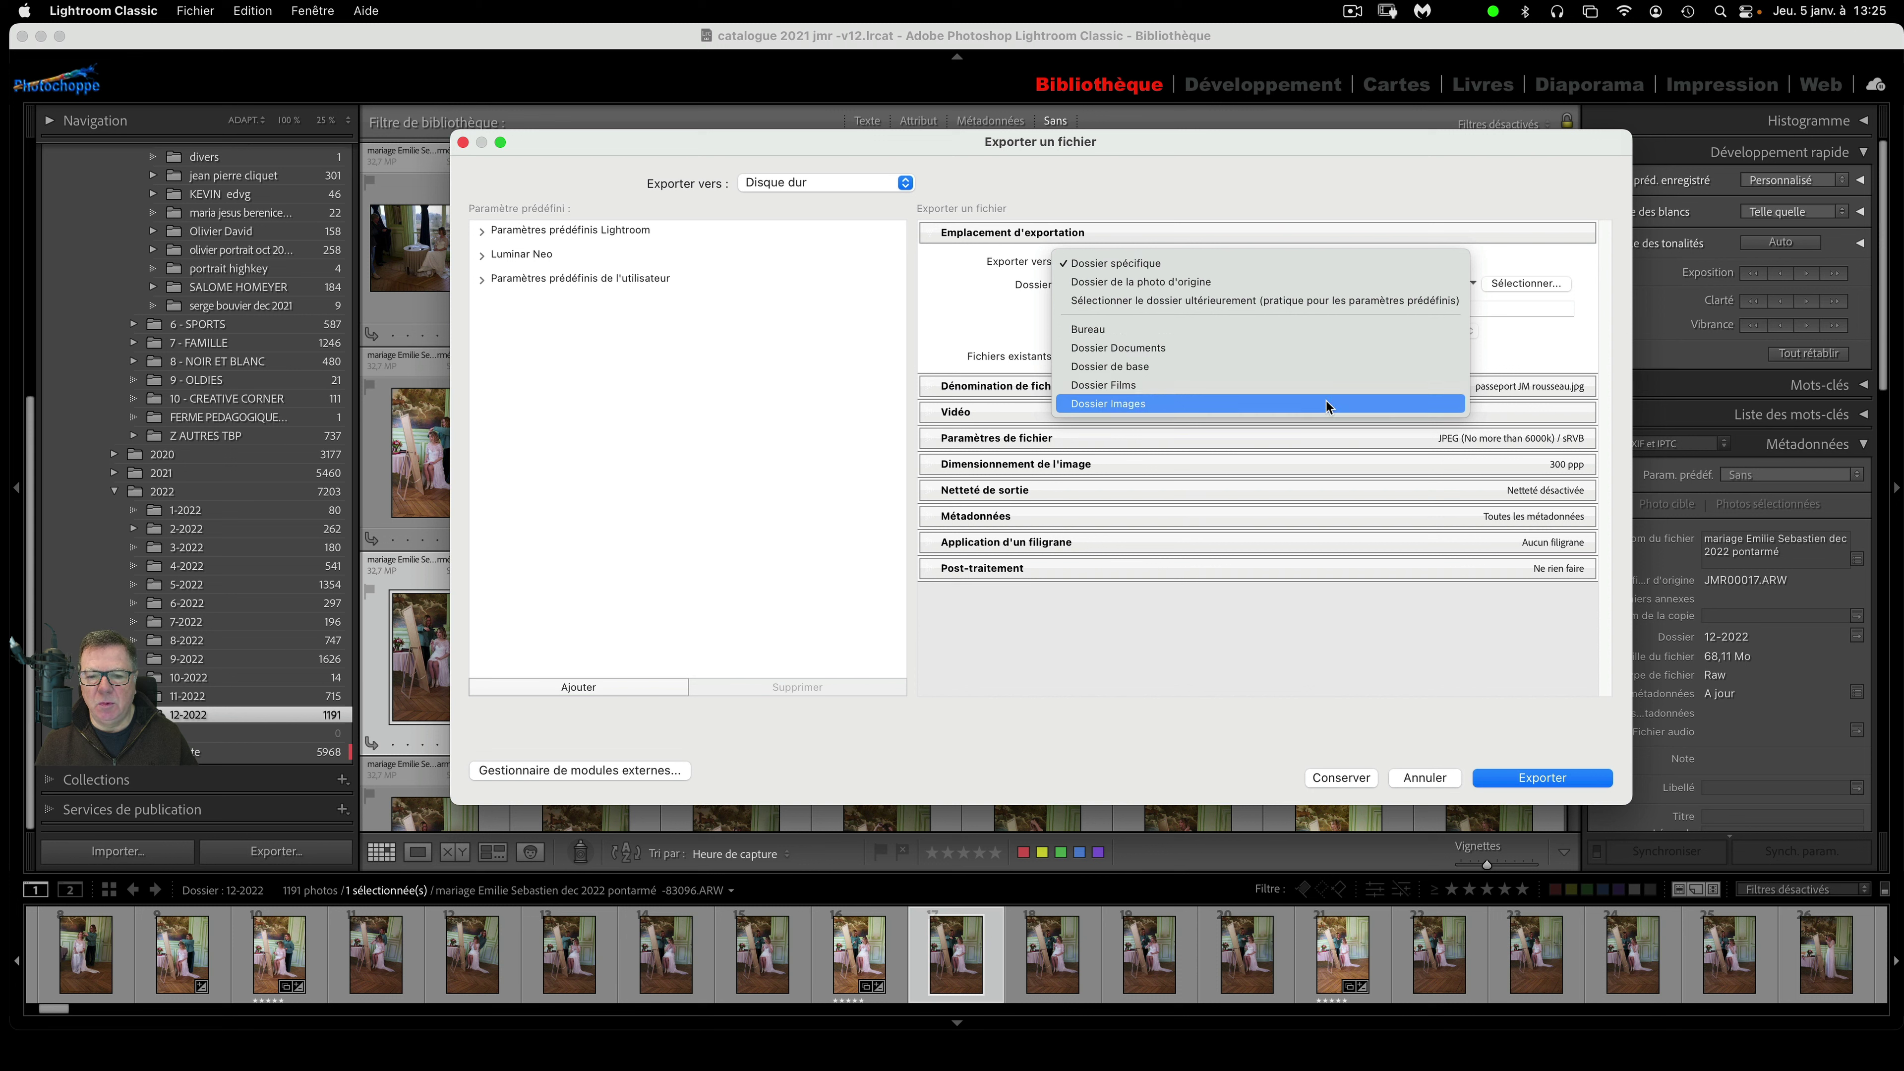
click(1363, 264)
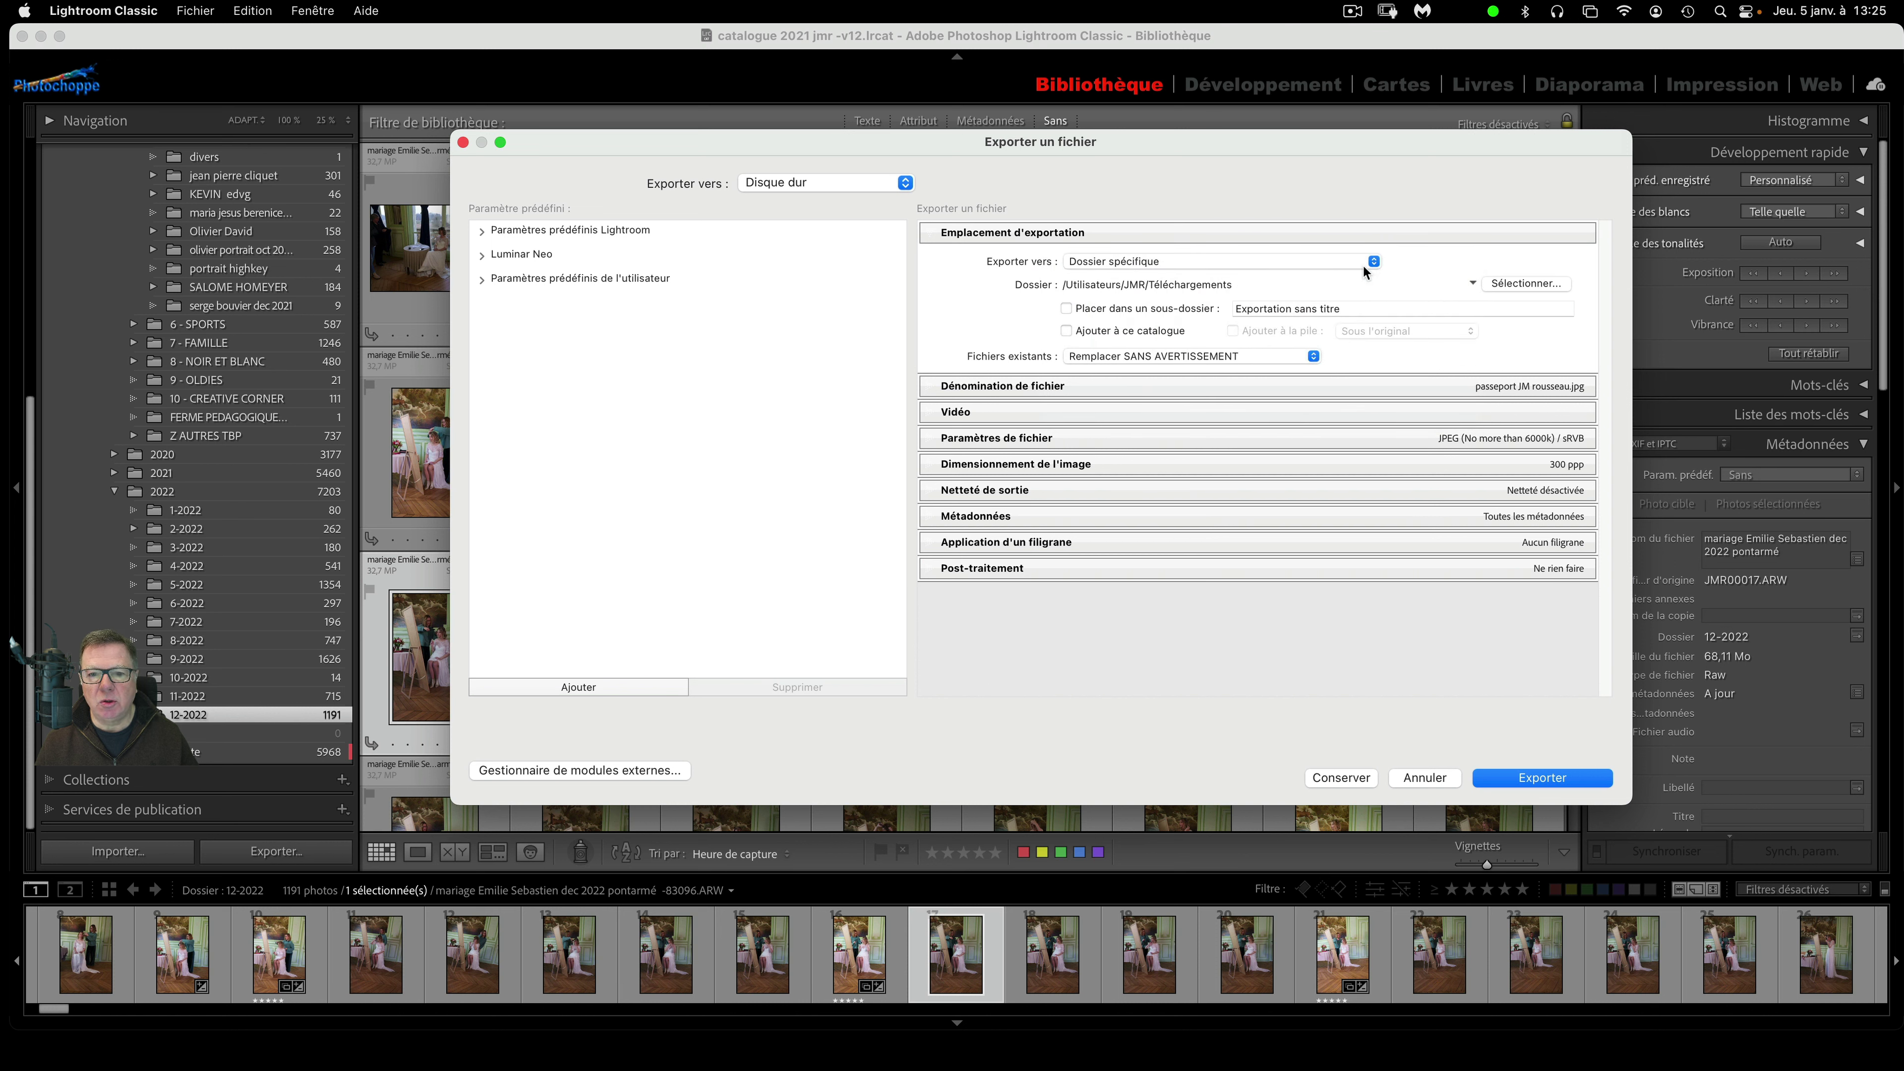
click(1519, 284)
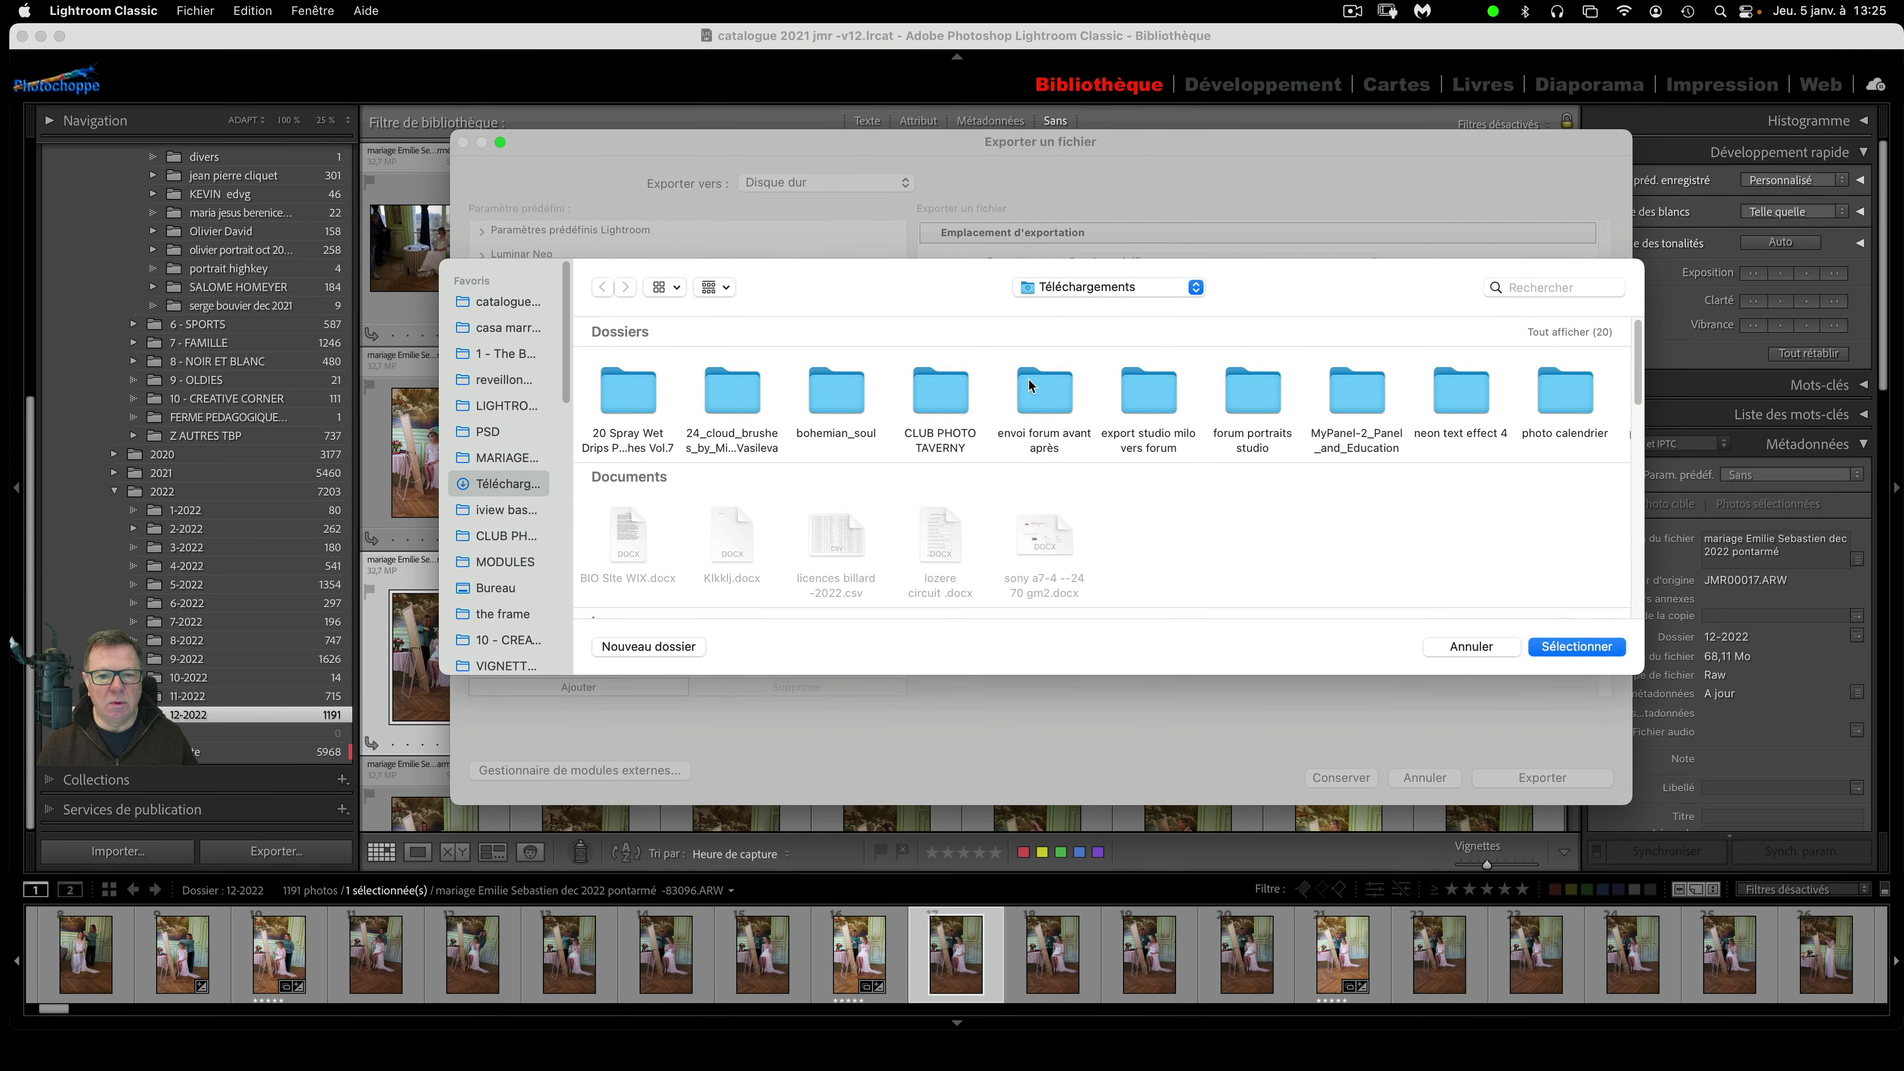
click(1574, 645)
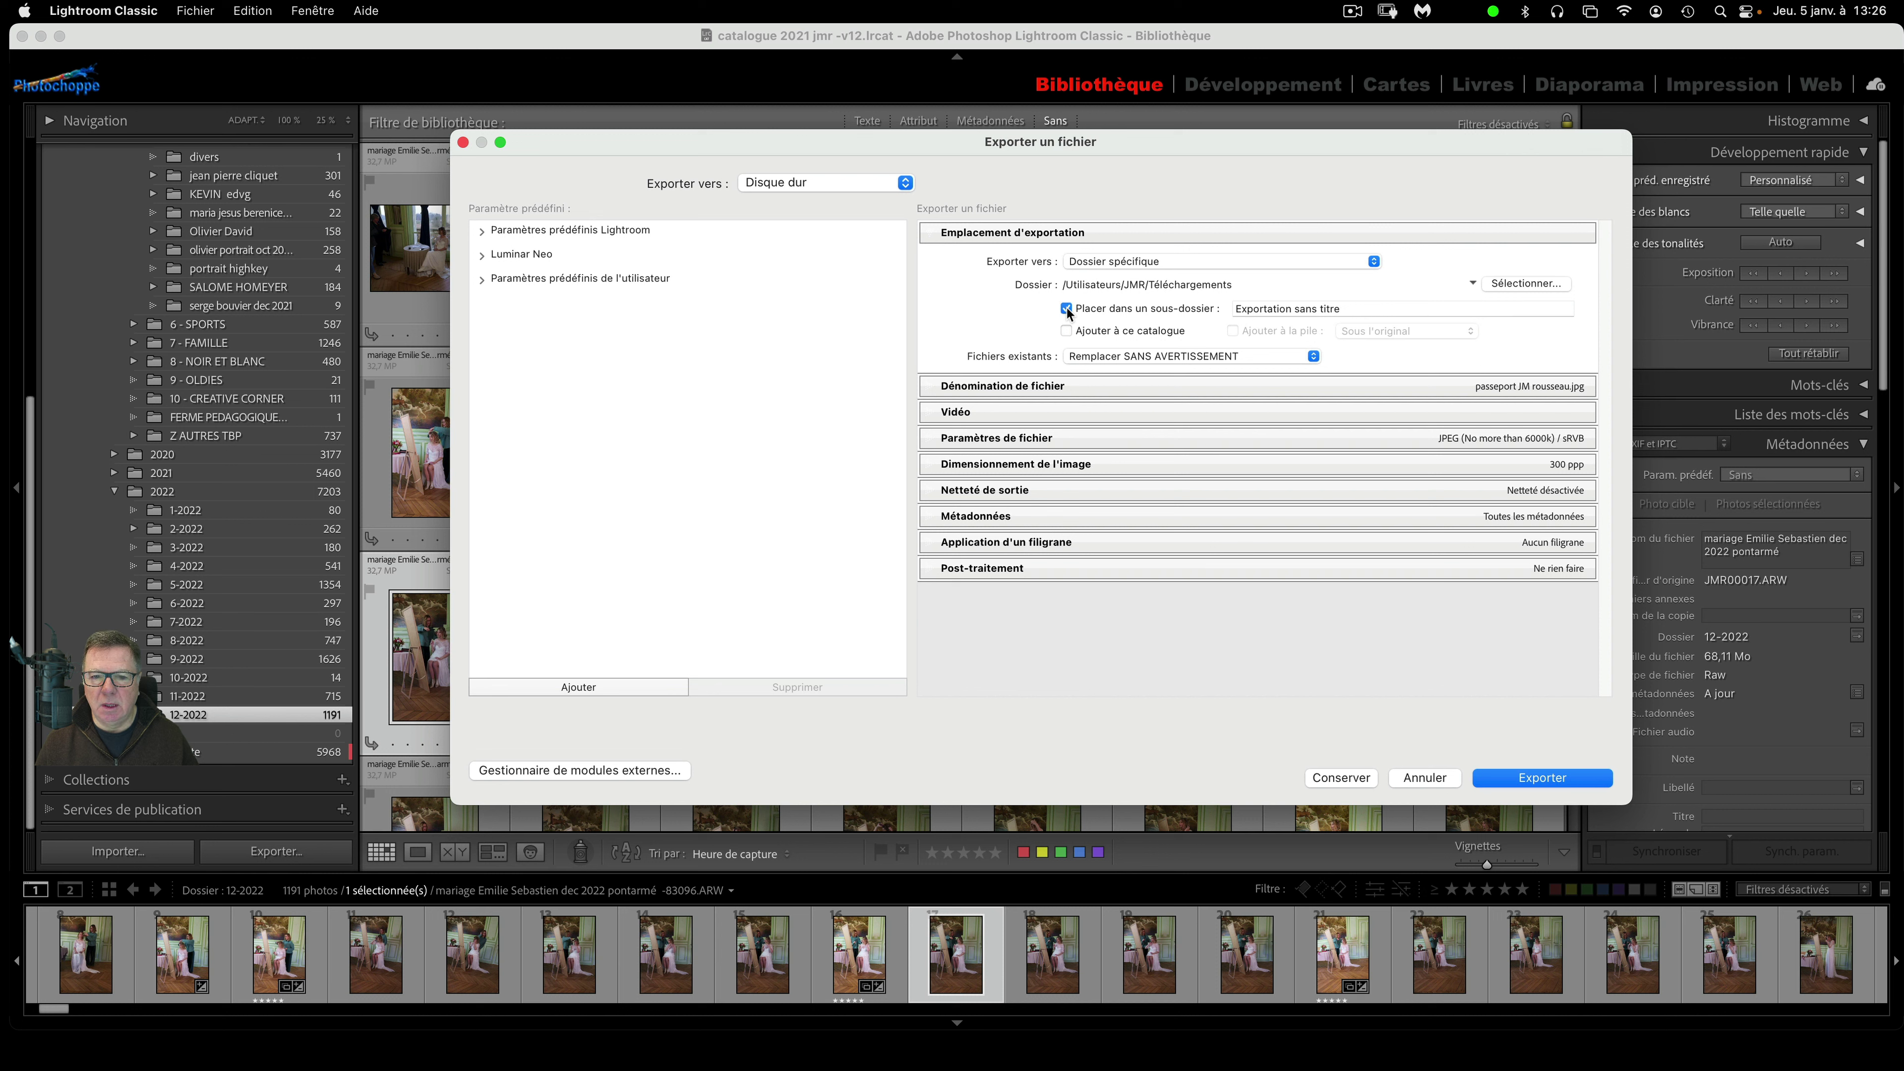
click(1342, 307)
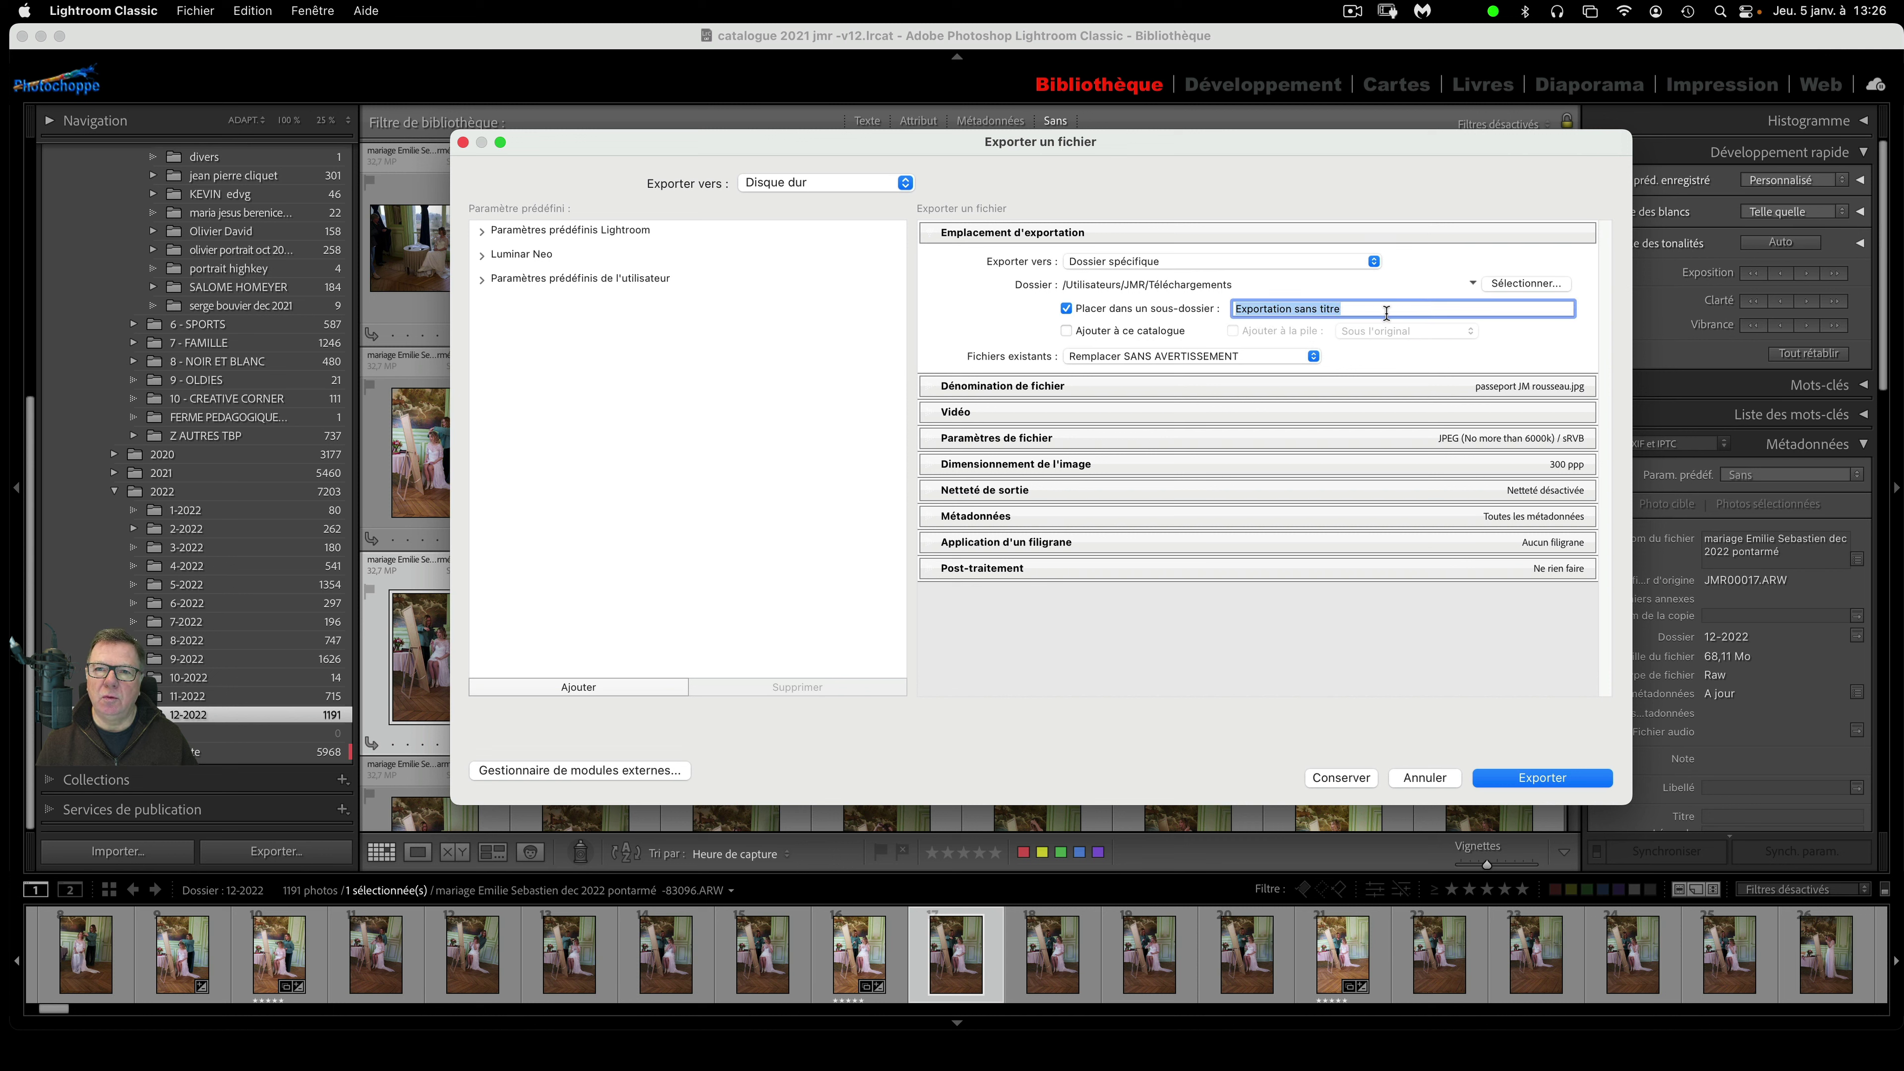
click(1066, 309)
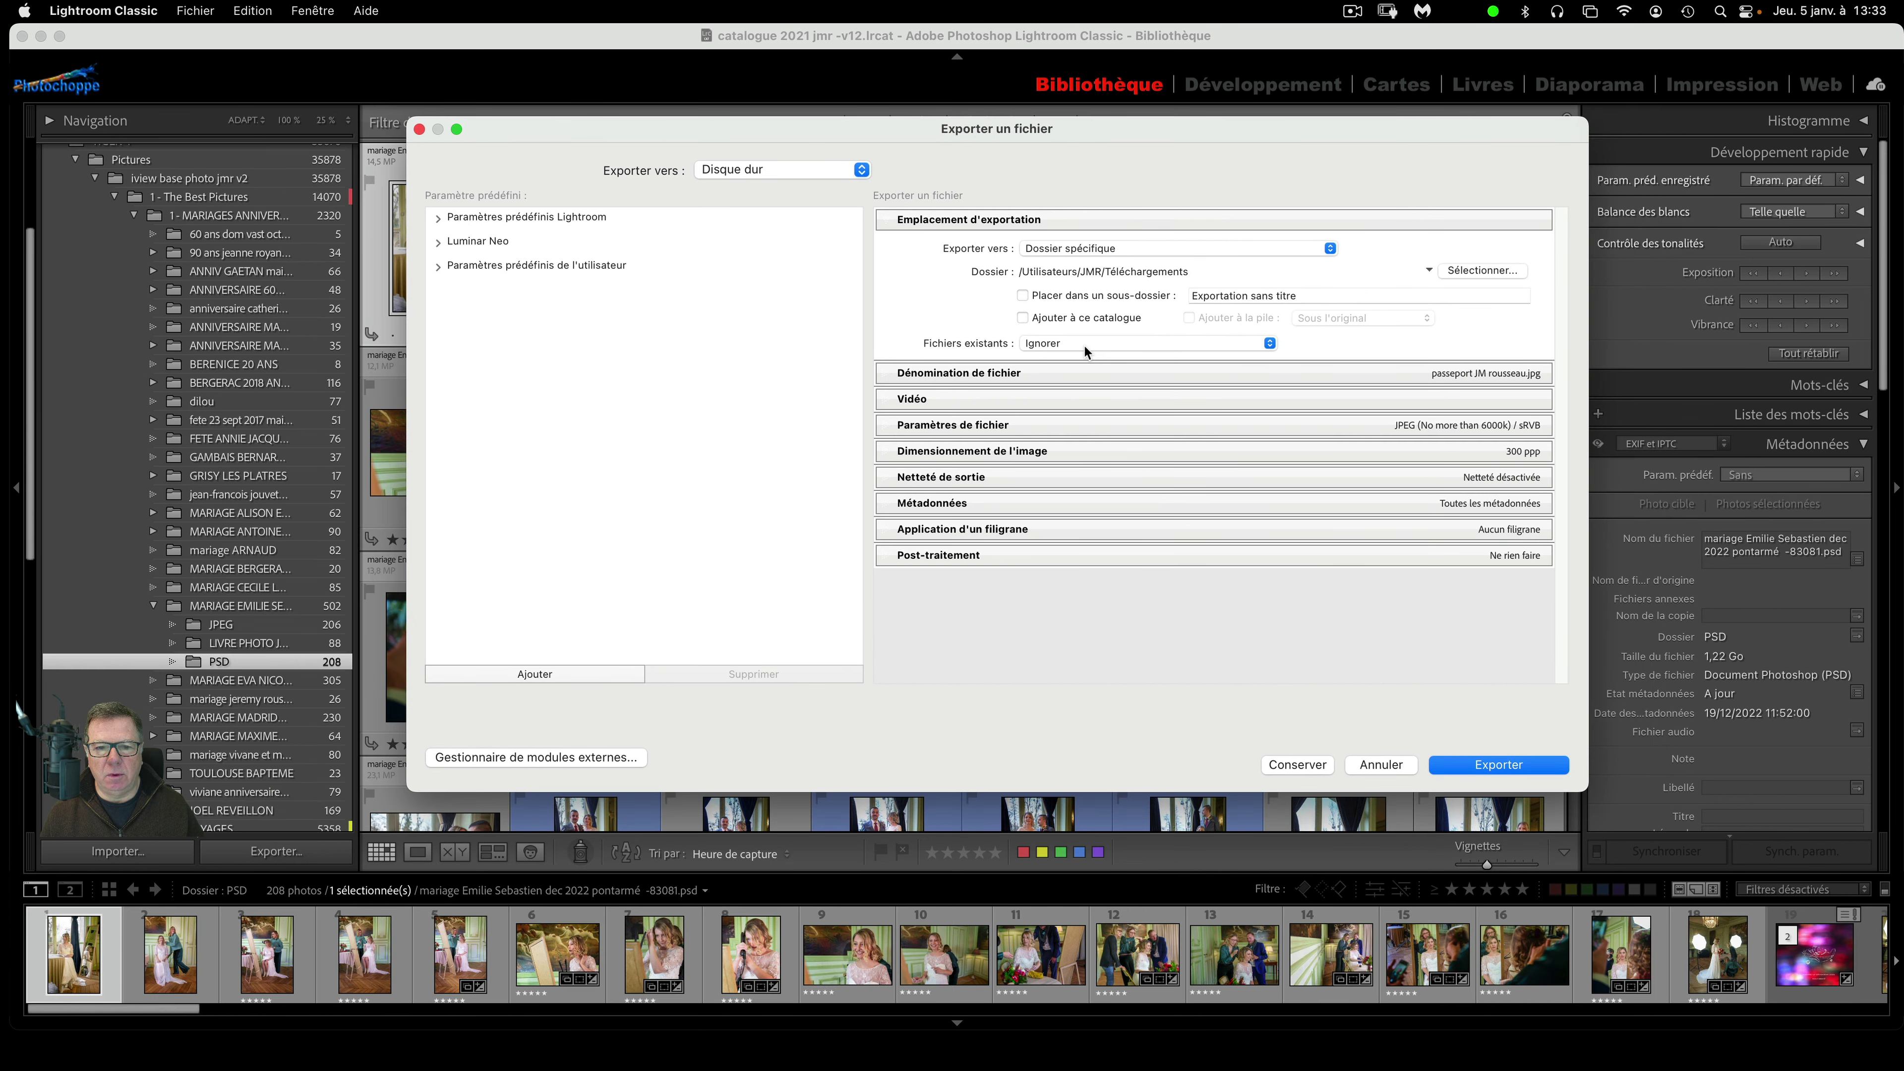
- Set Fichiers existants to Ignorer, after briefly choosing Demander conseil
click(1097, 342)
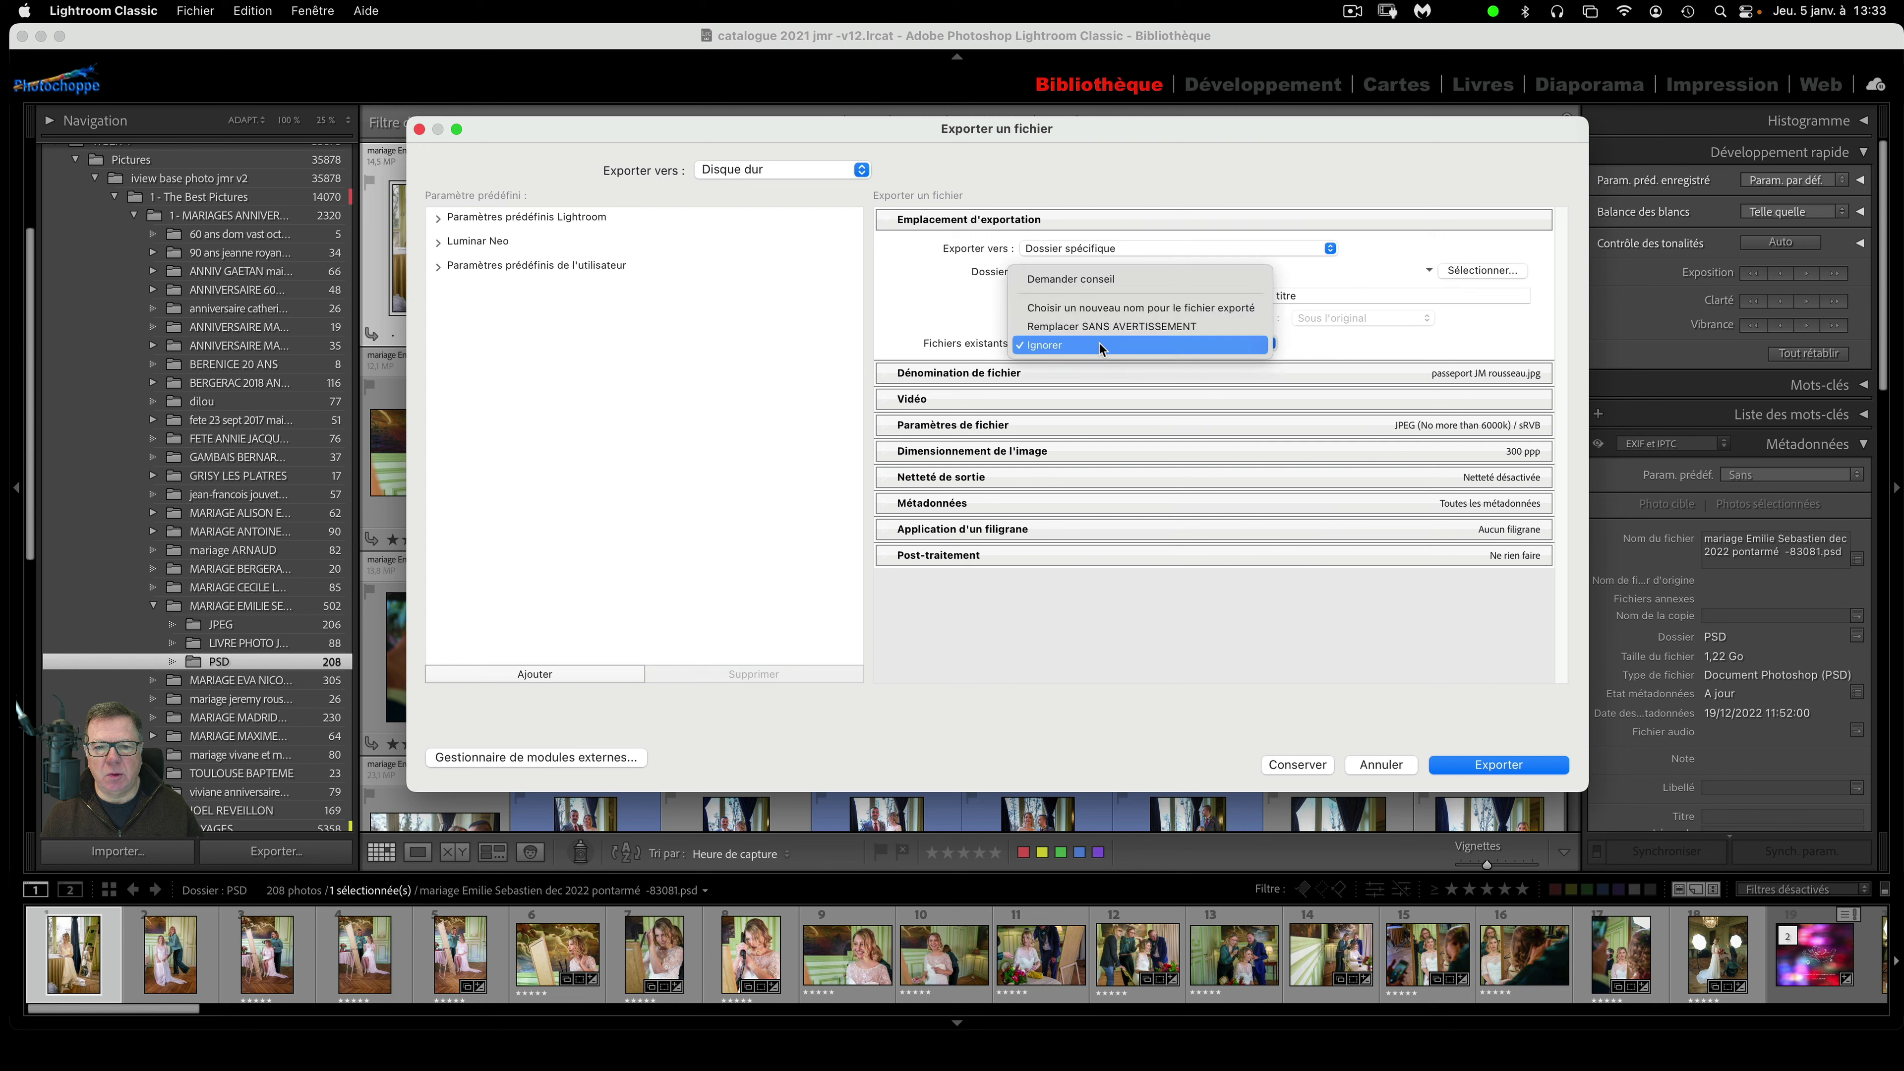
click(1137, 280)
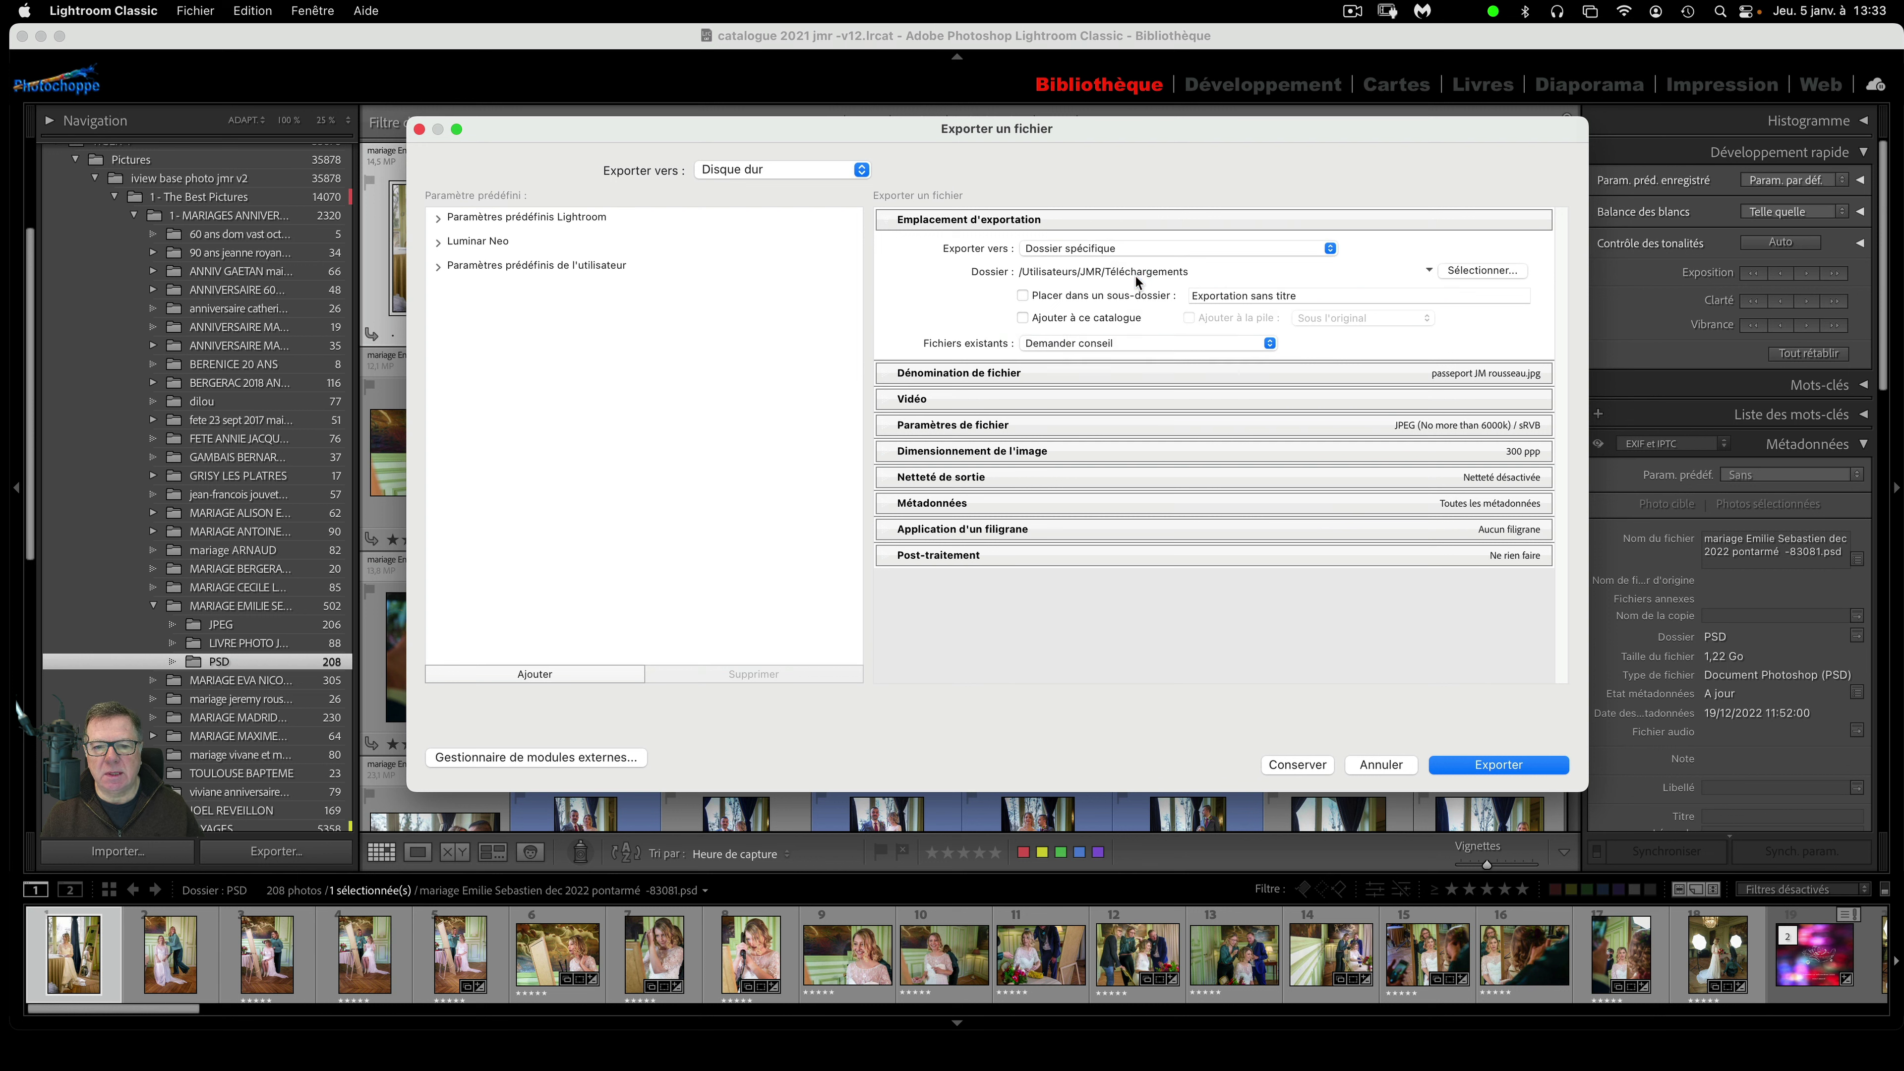
click(1140, 340)
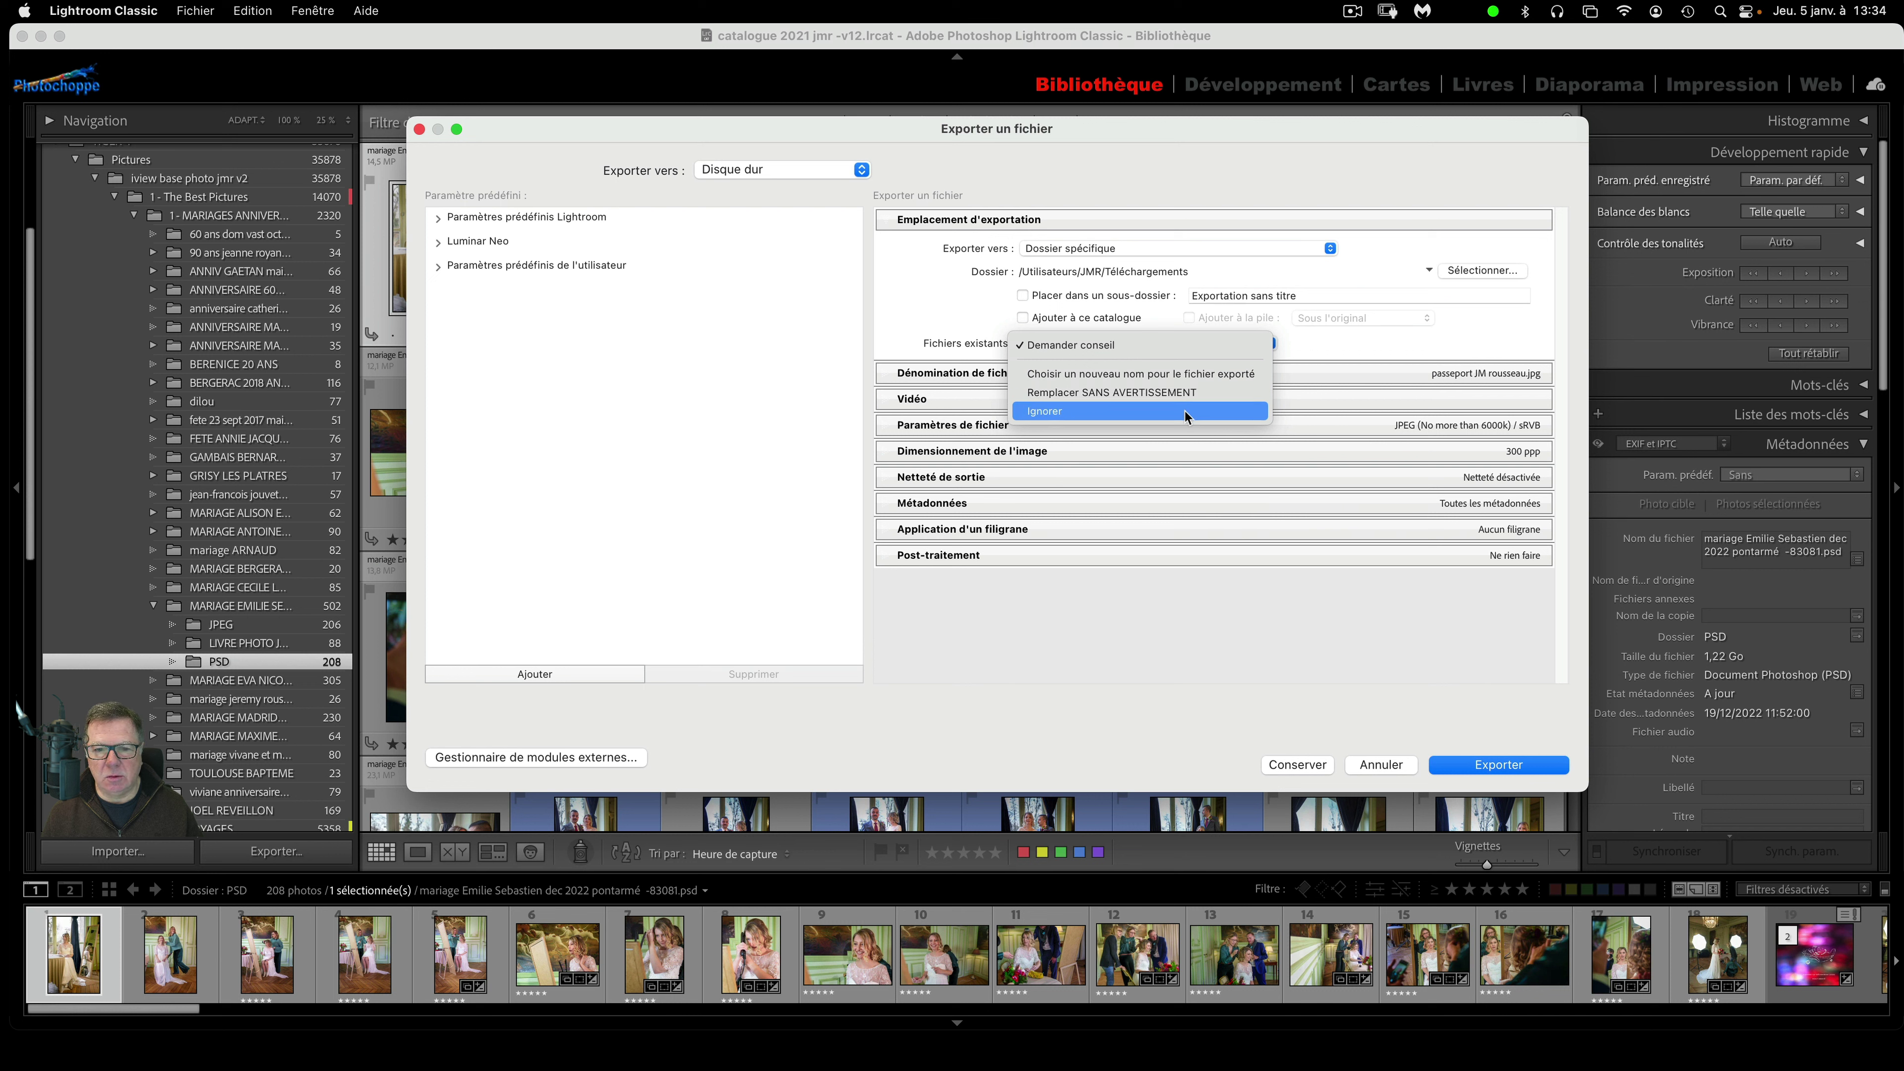
click(1185, 411)
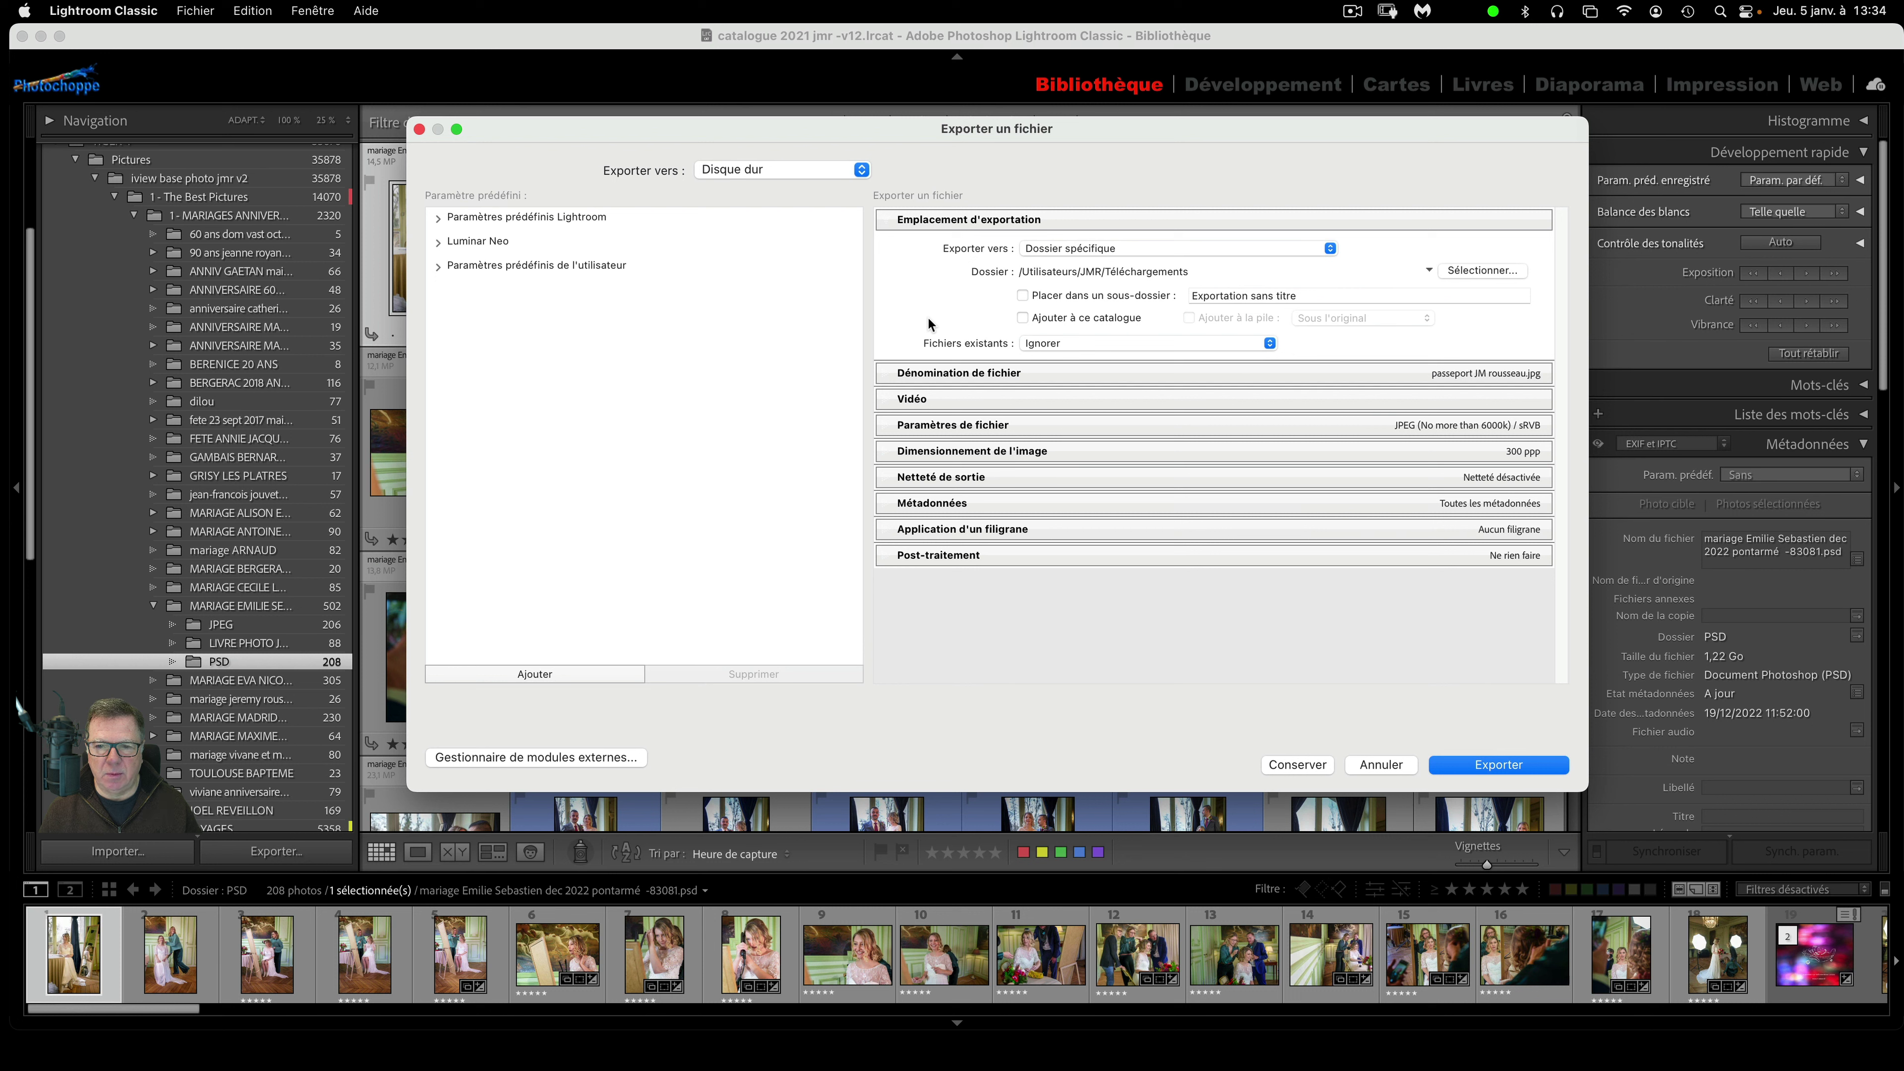
- Expand and collapse the Export dialog sections to reach the file naming settings
click(1078, 373)
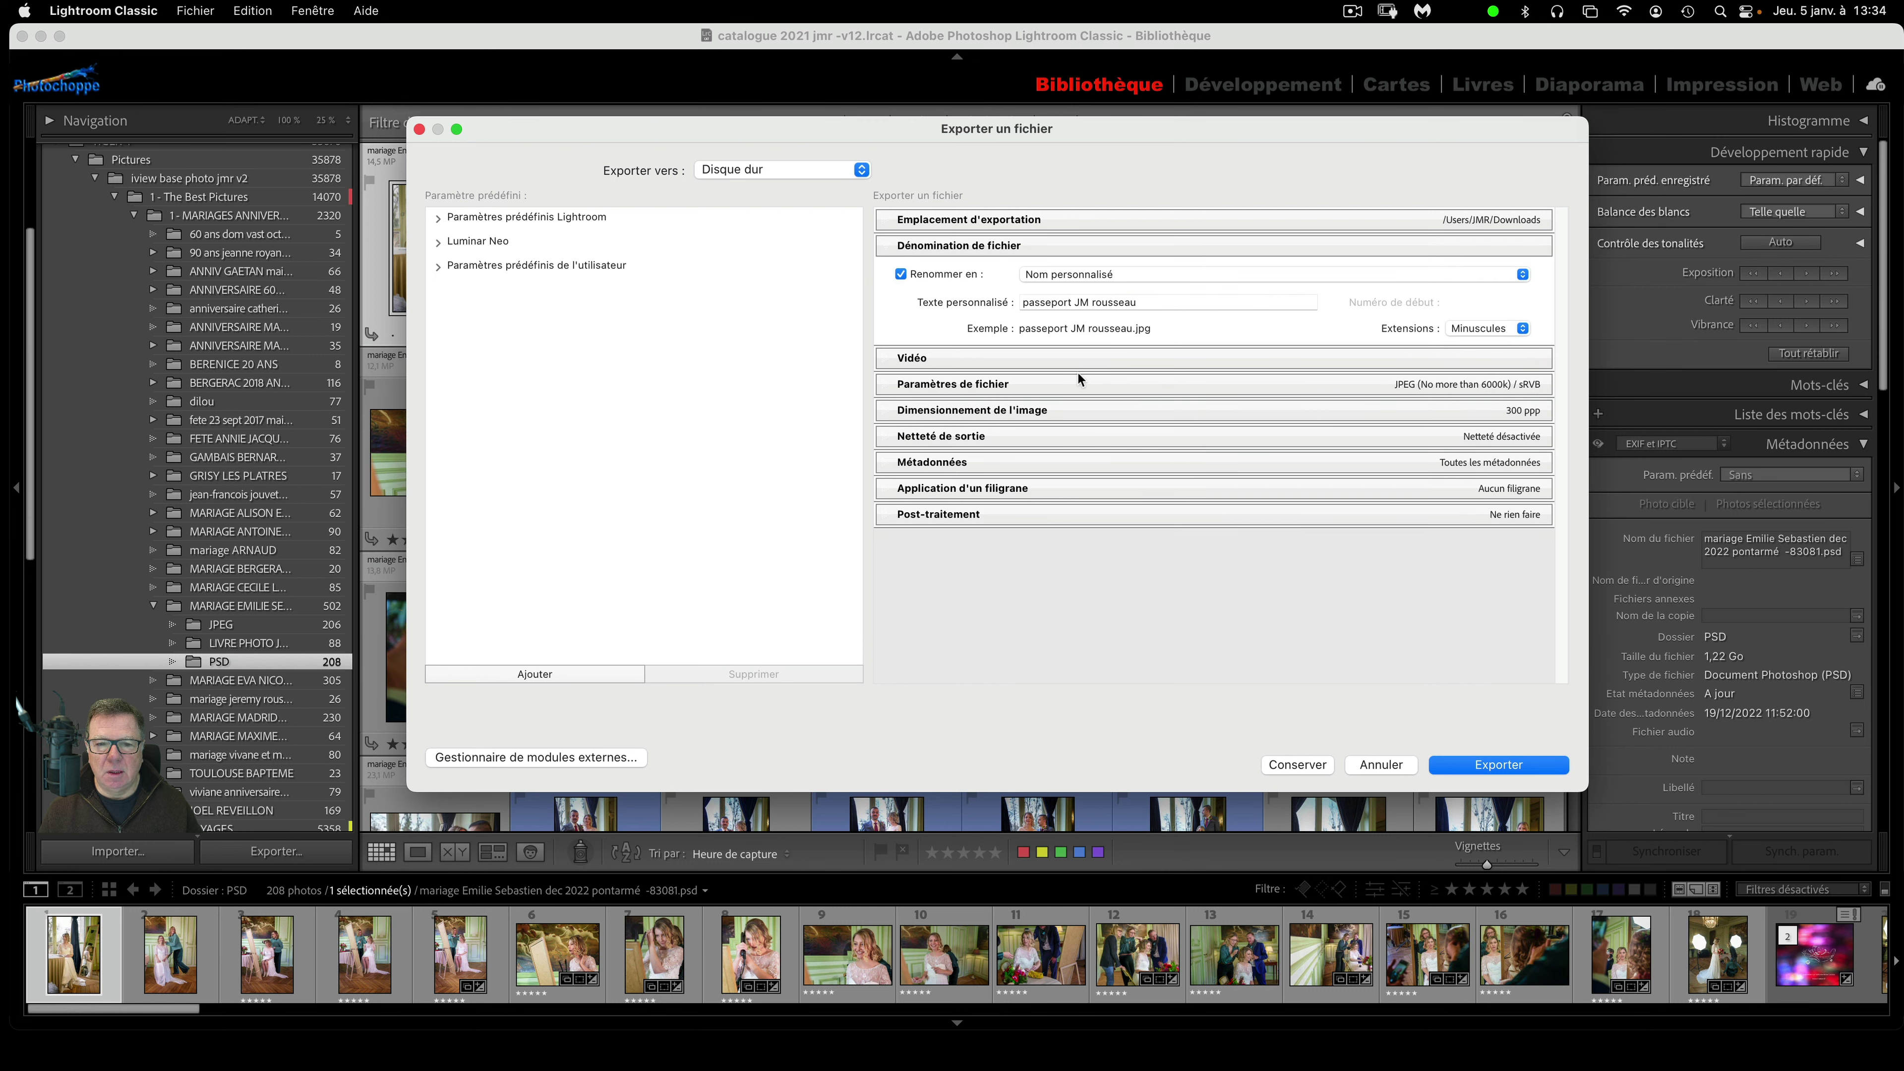
click(885, 218)
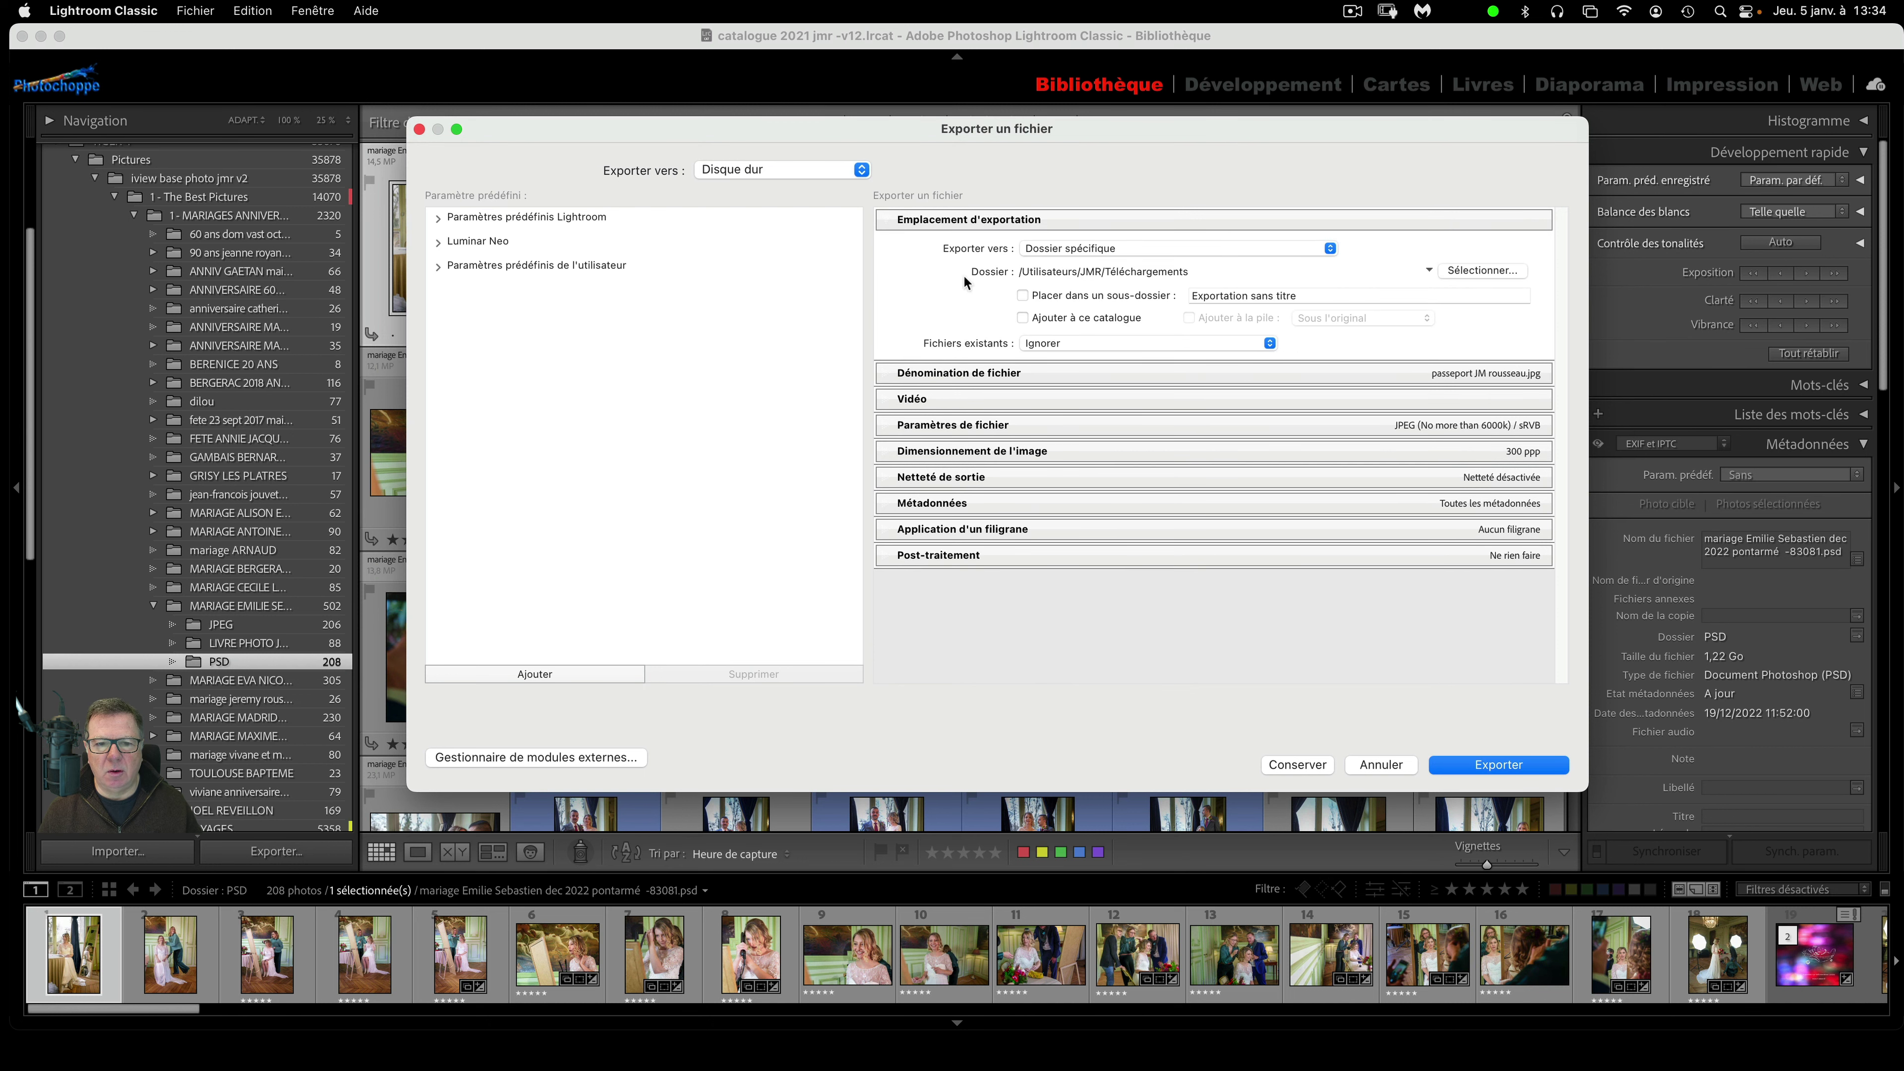
click(885, 219)
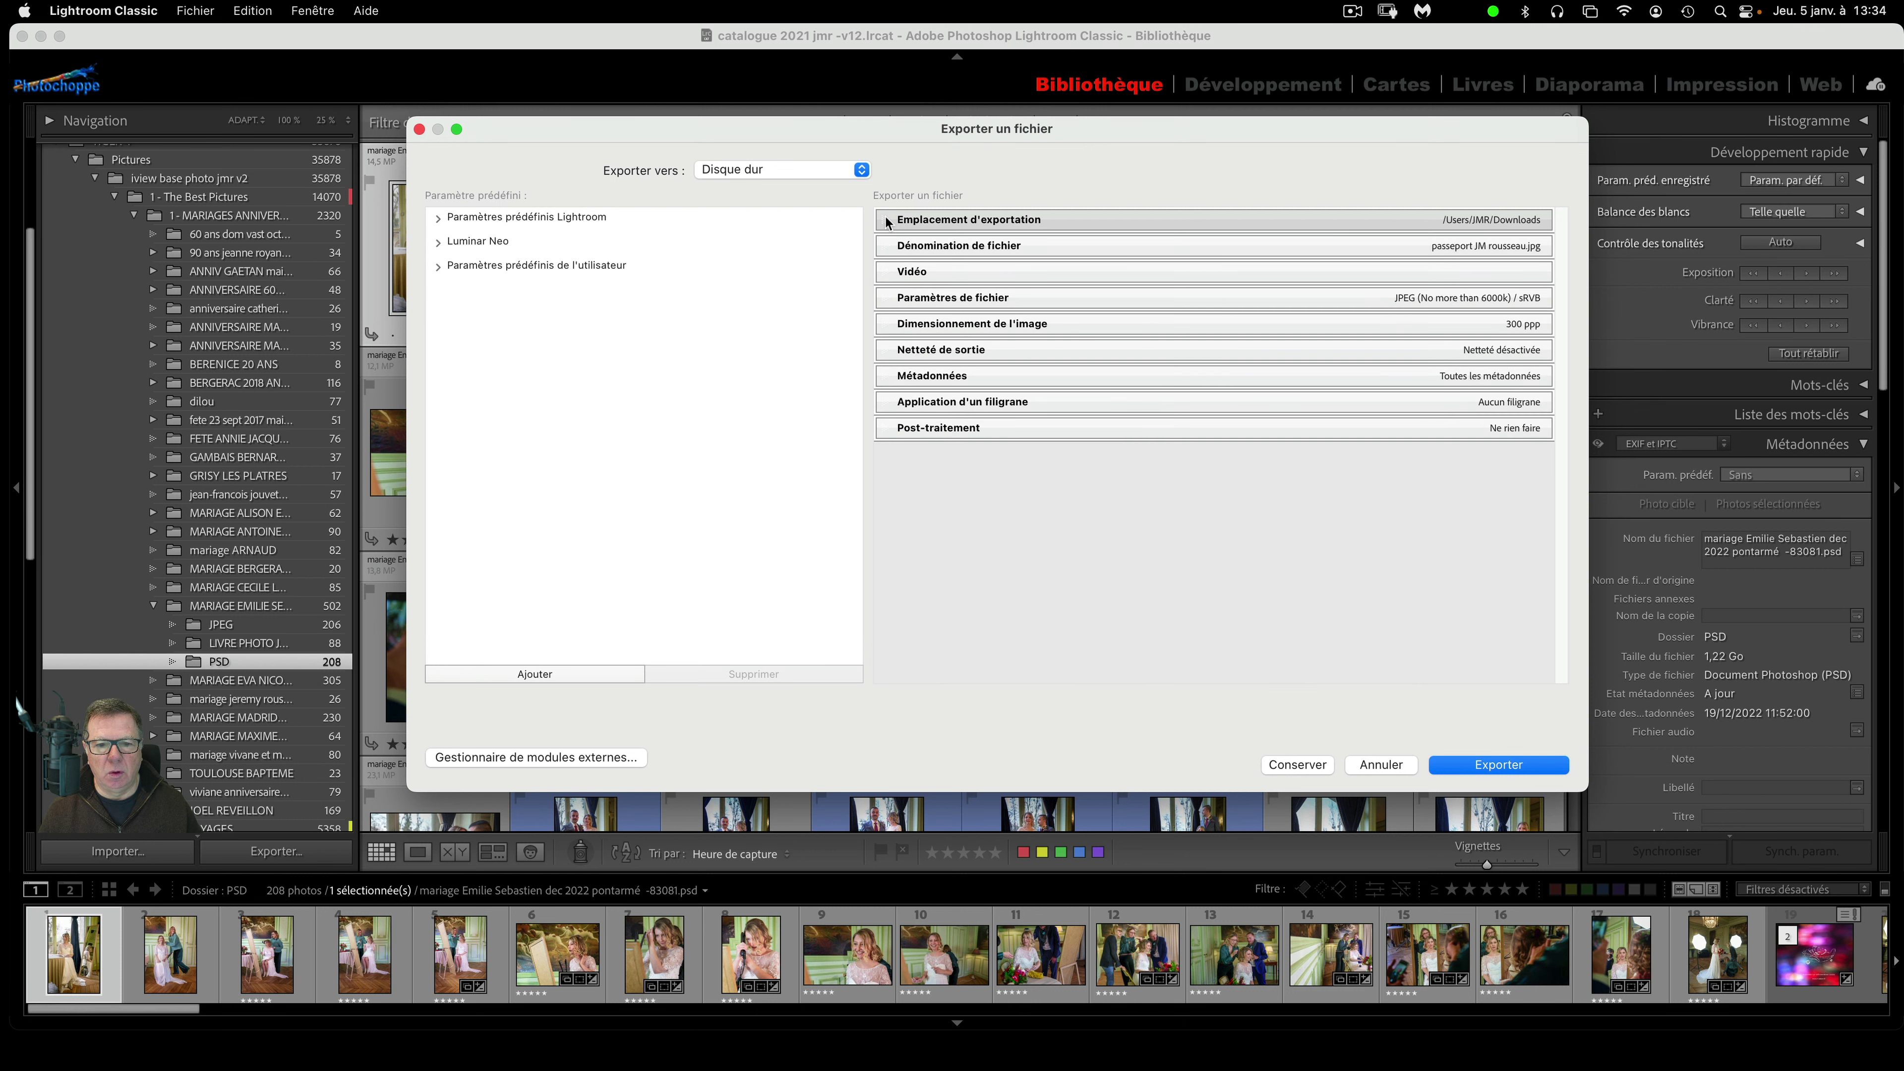
click(885, 218)
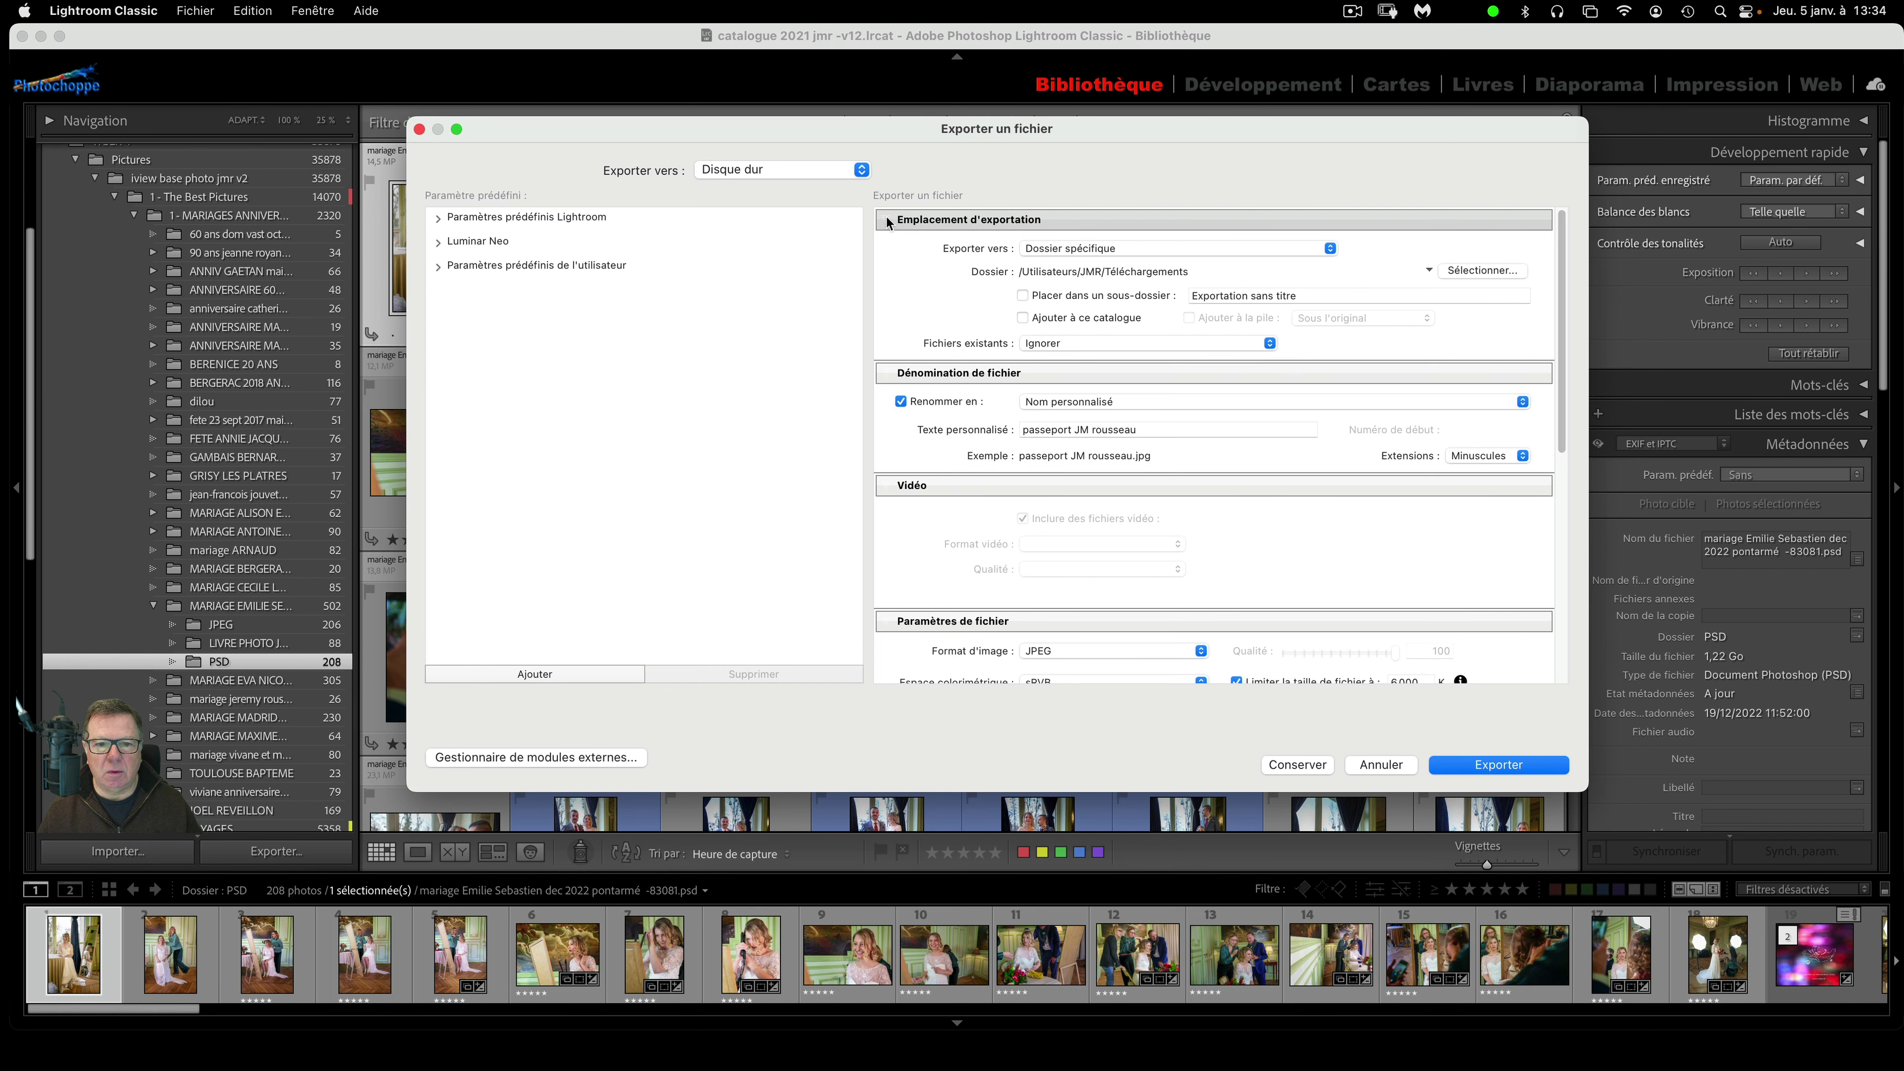
super+click(887, 218)
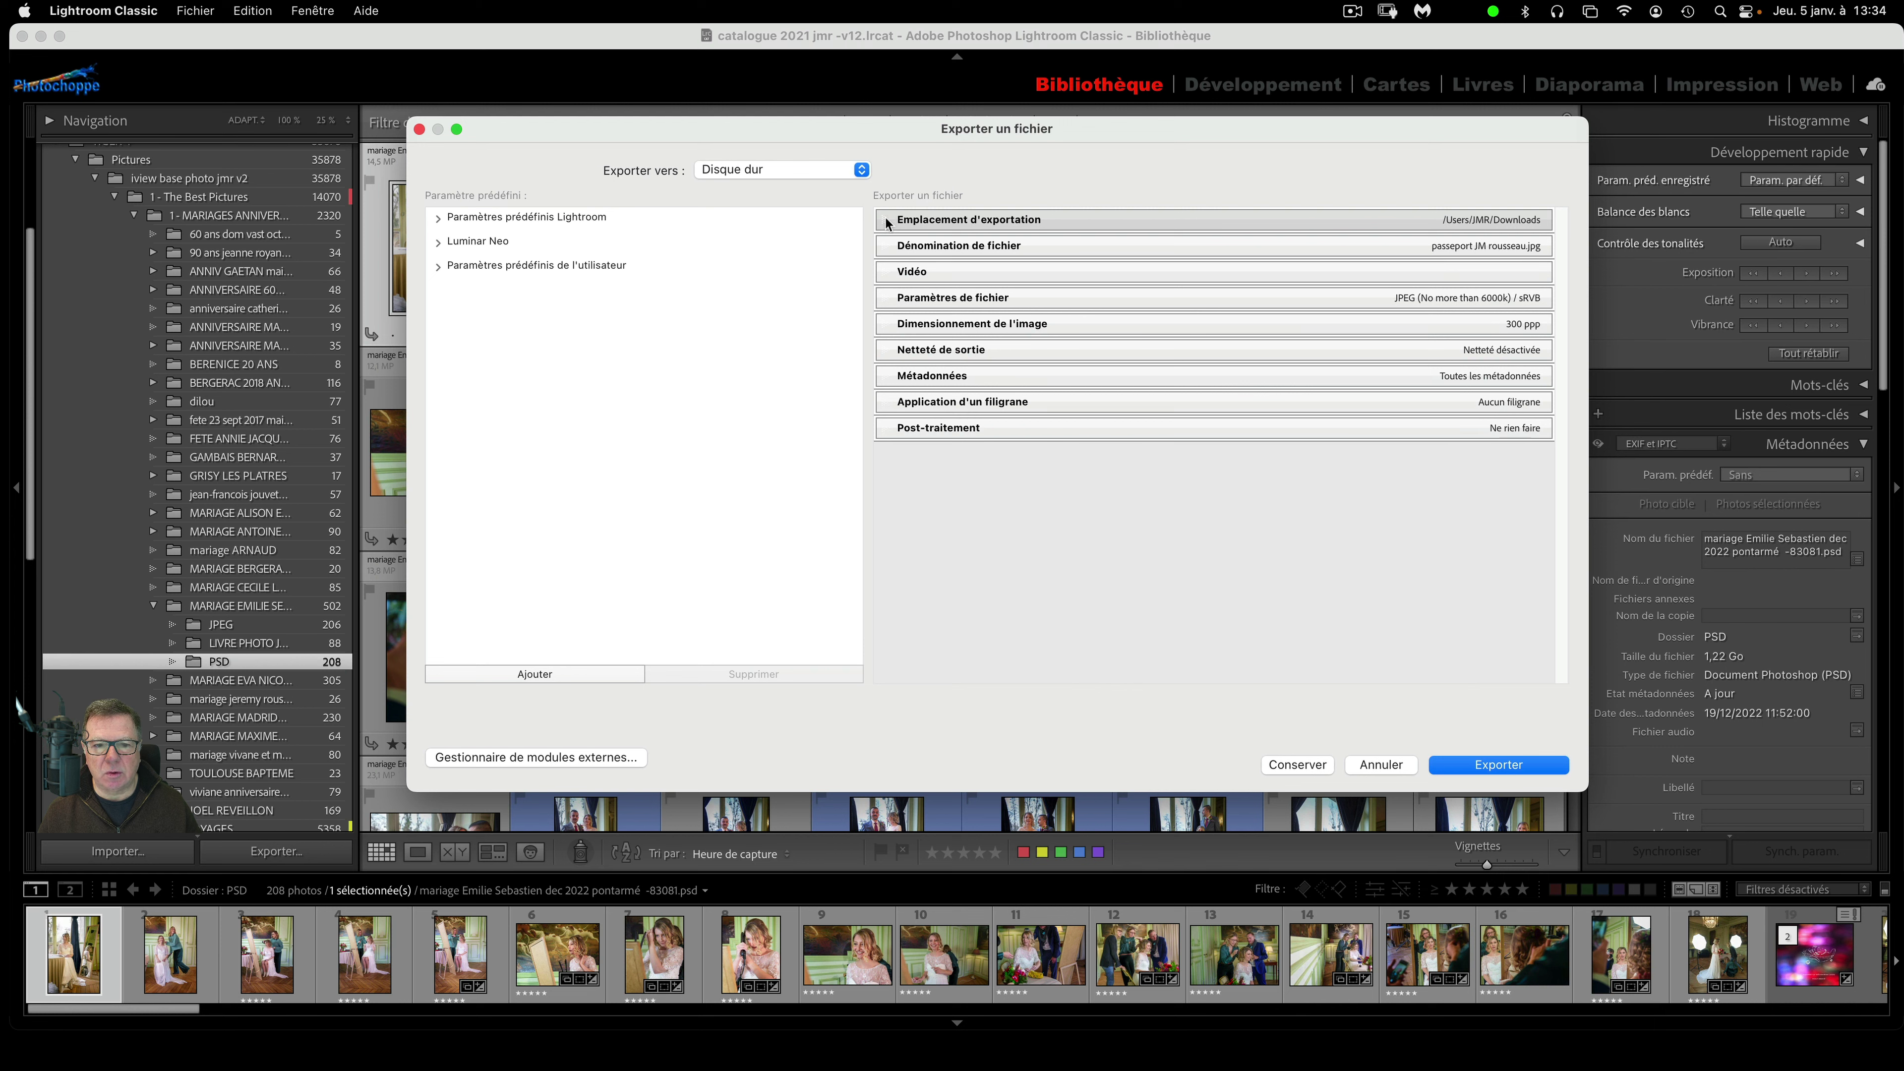
super+click(885, 218)
super+click(885, 218)
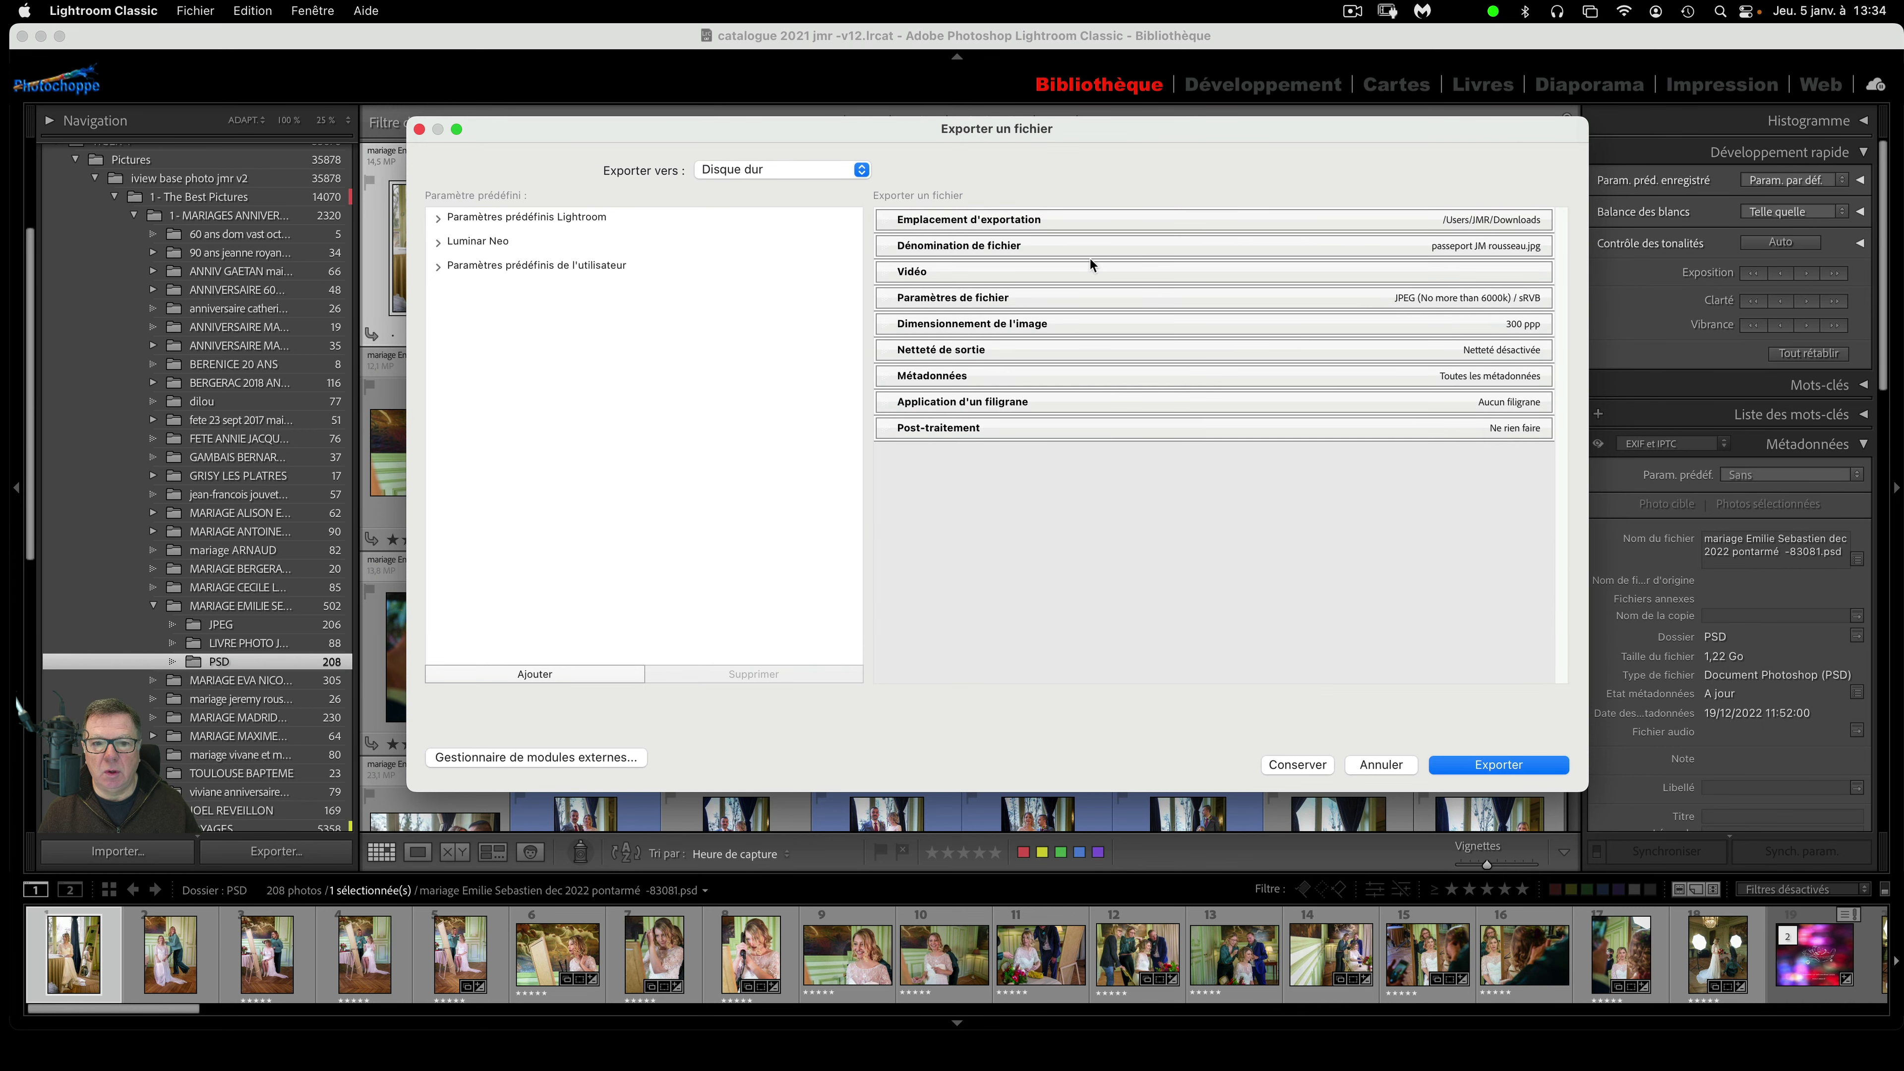
- Rename exported files as Nom du fichier - Séquence starting at 1, showing the naming templates
click(1071, 245)
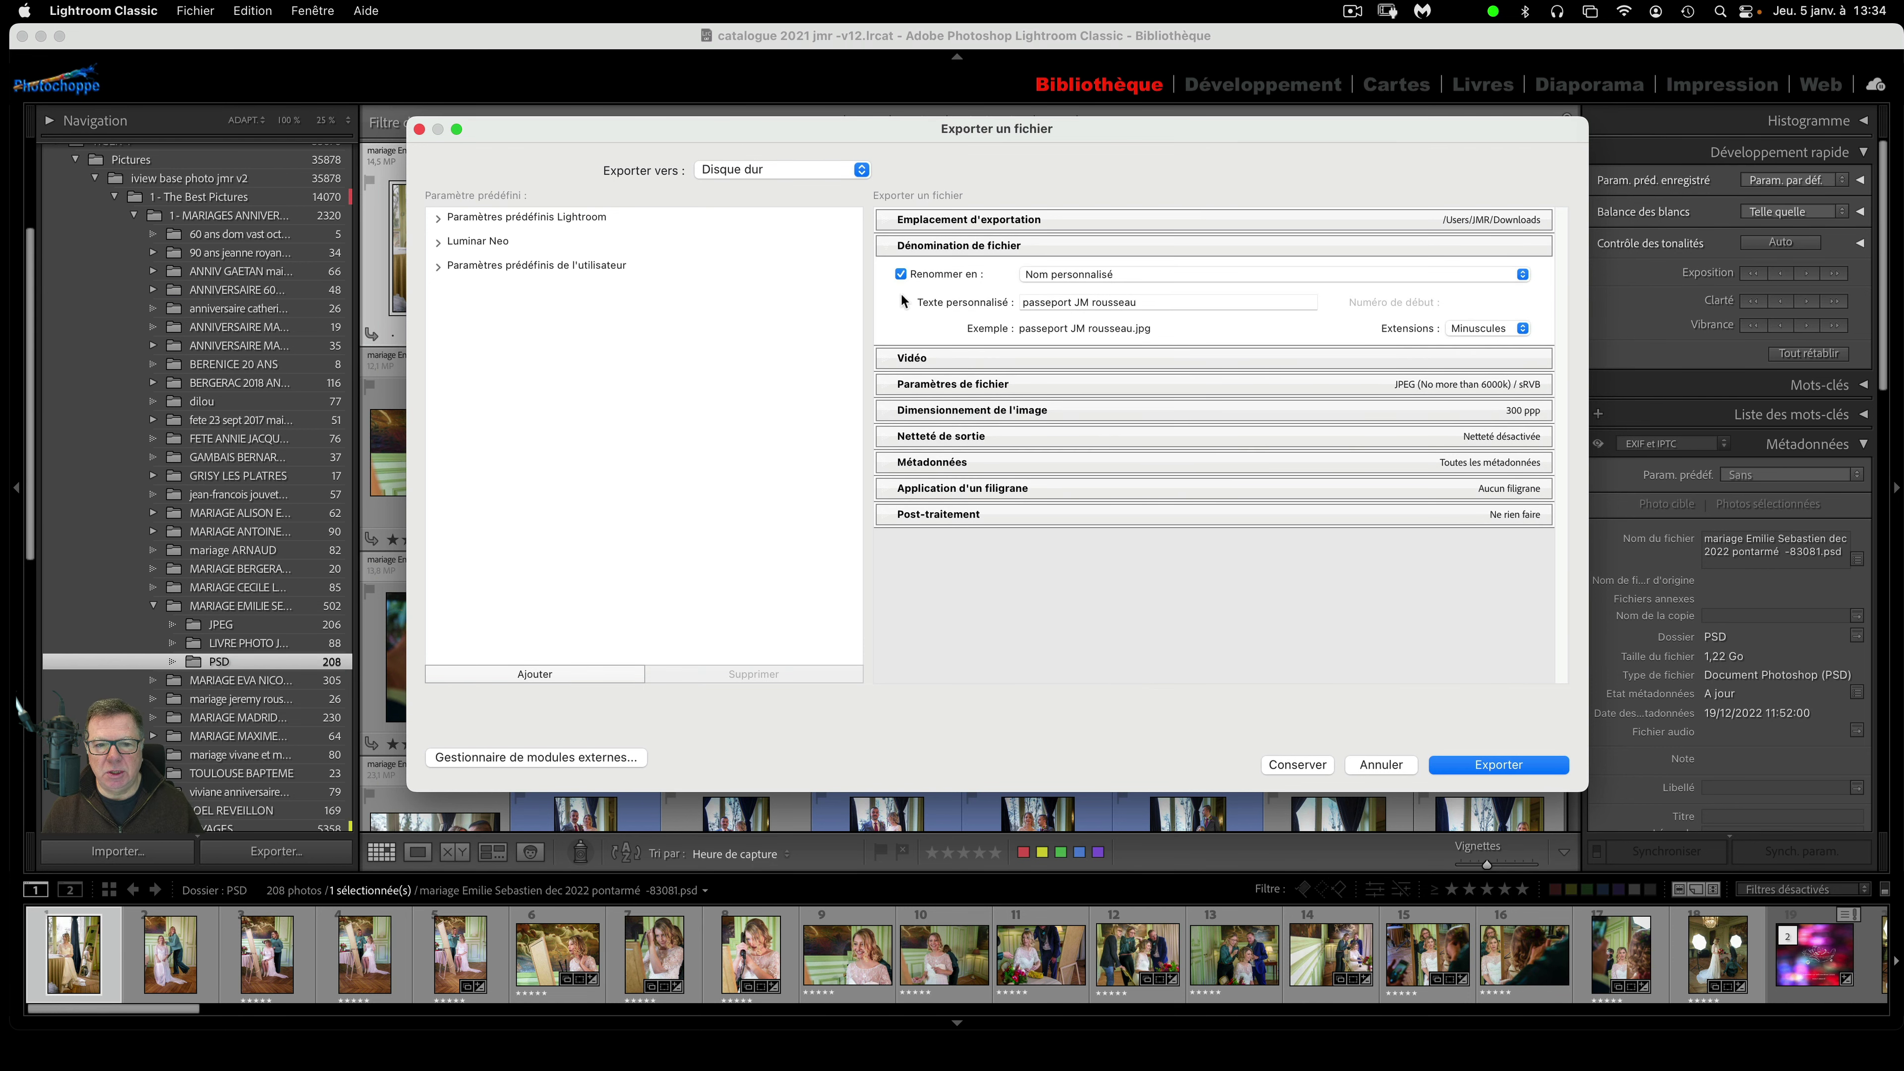
click(901, 273)
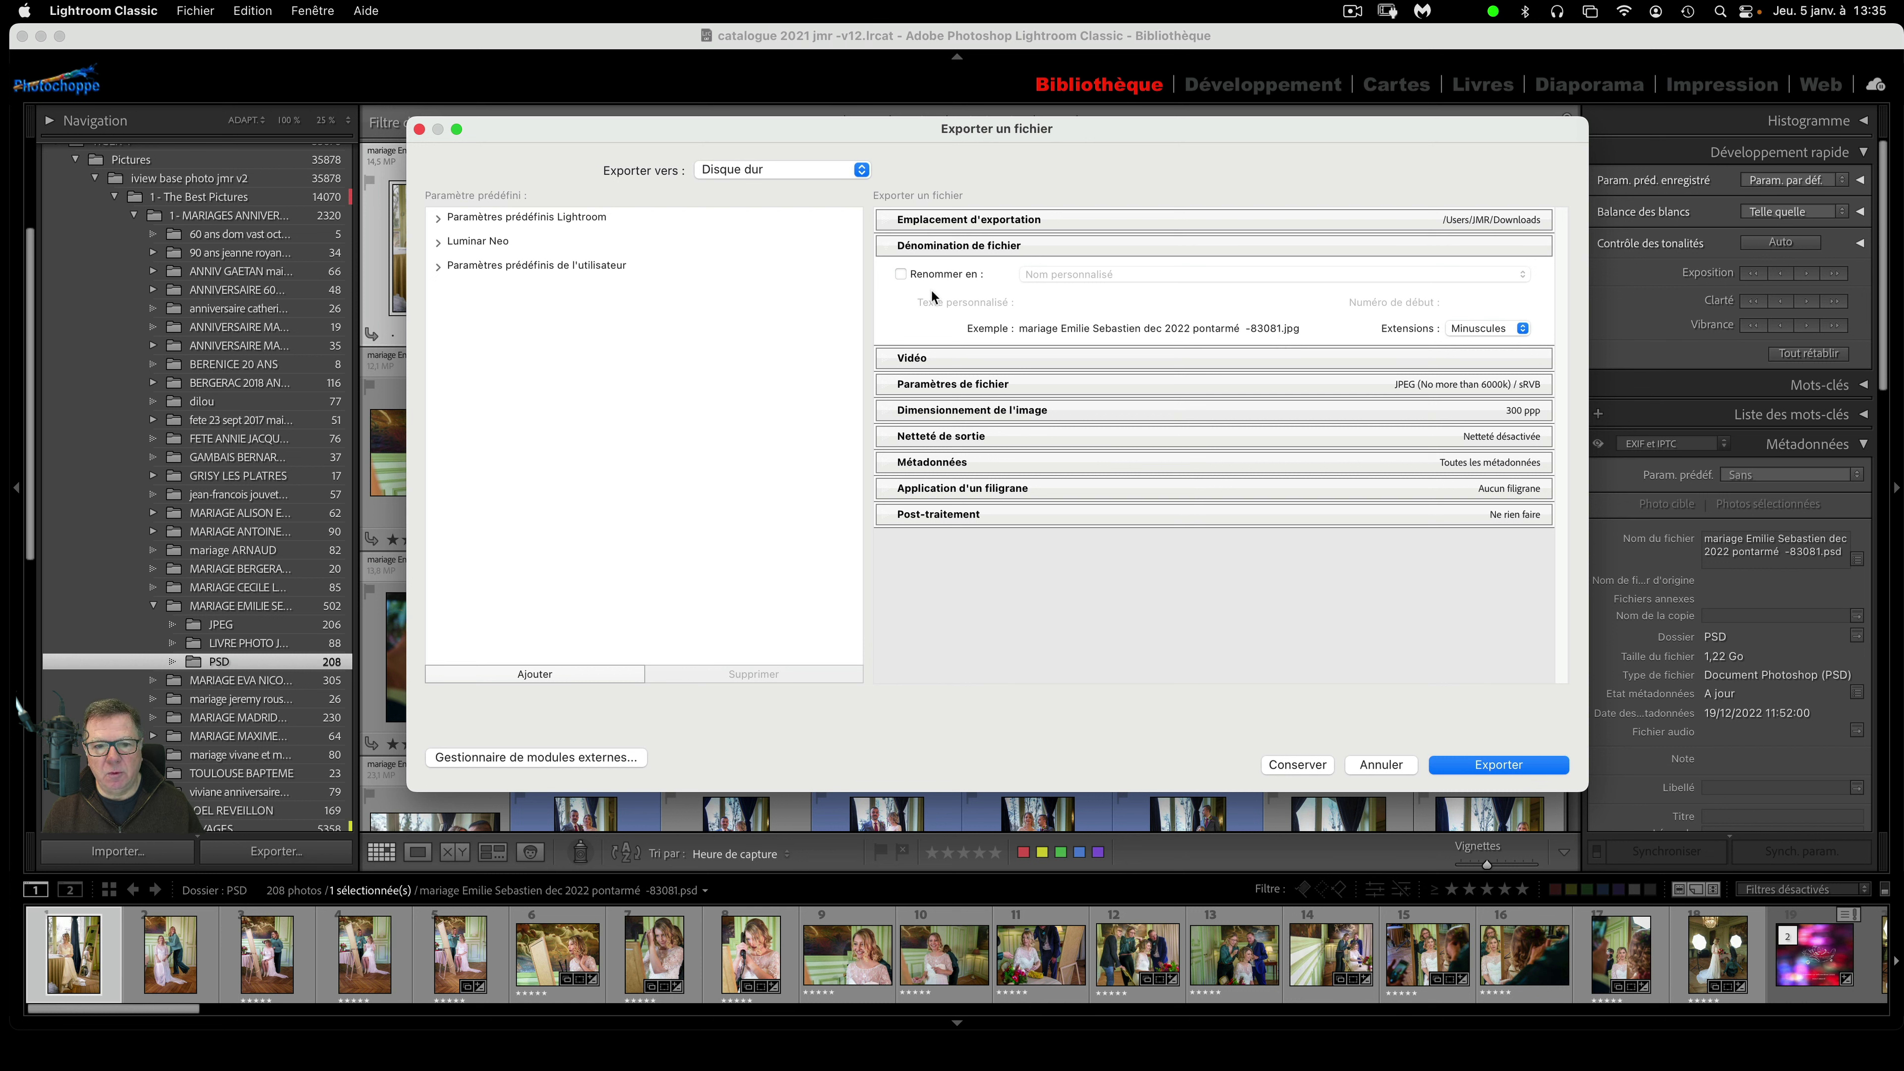
click(899, 271)
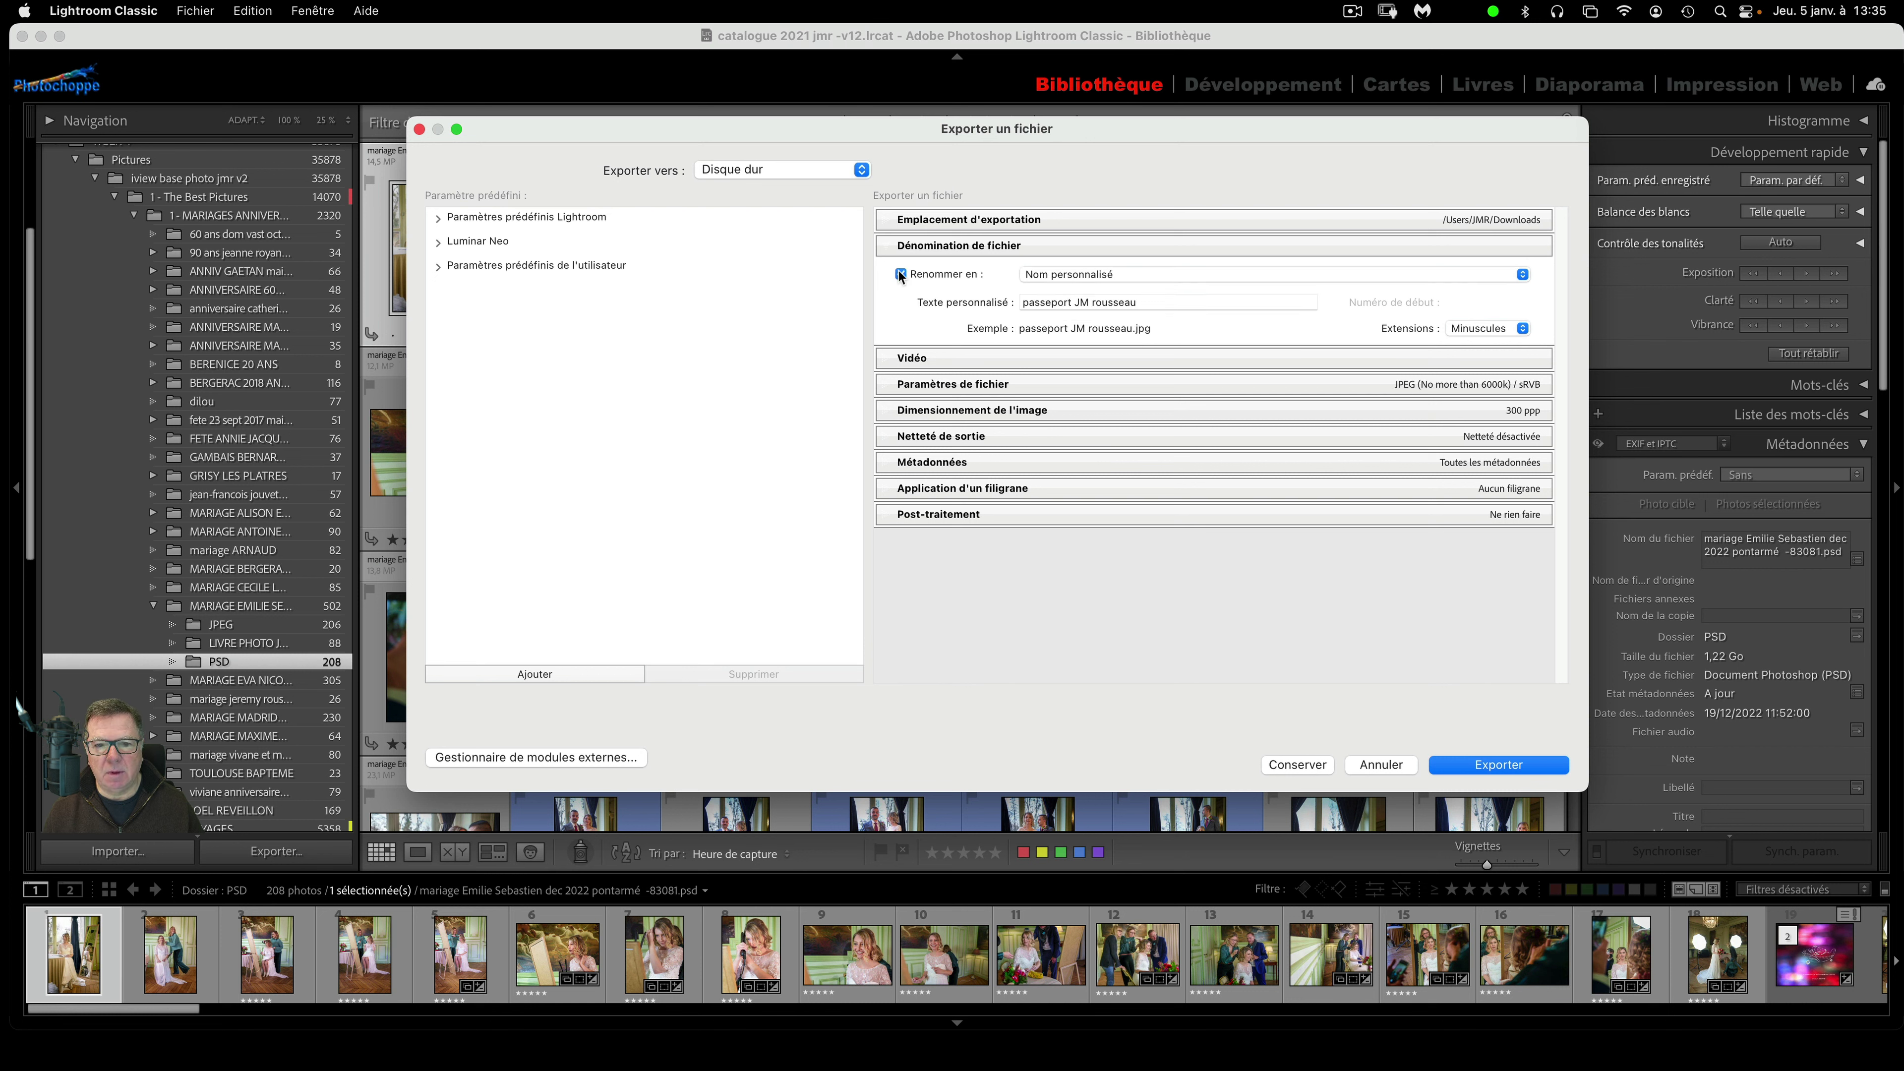
click(1166, 273)
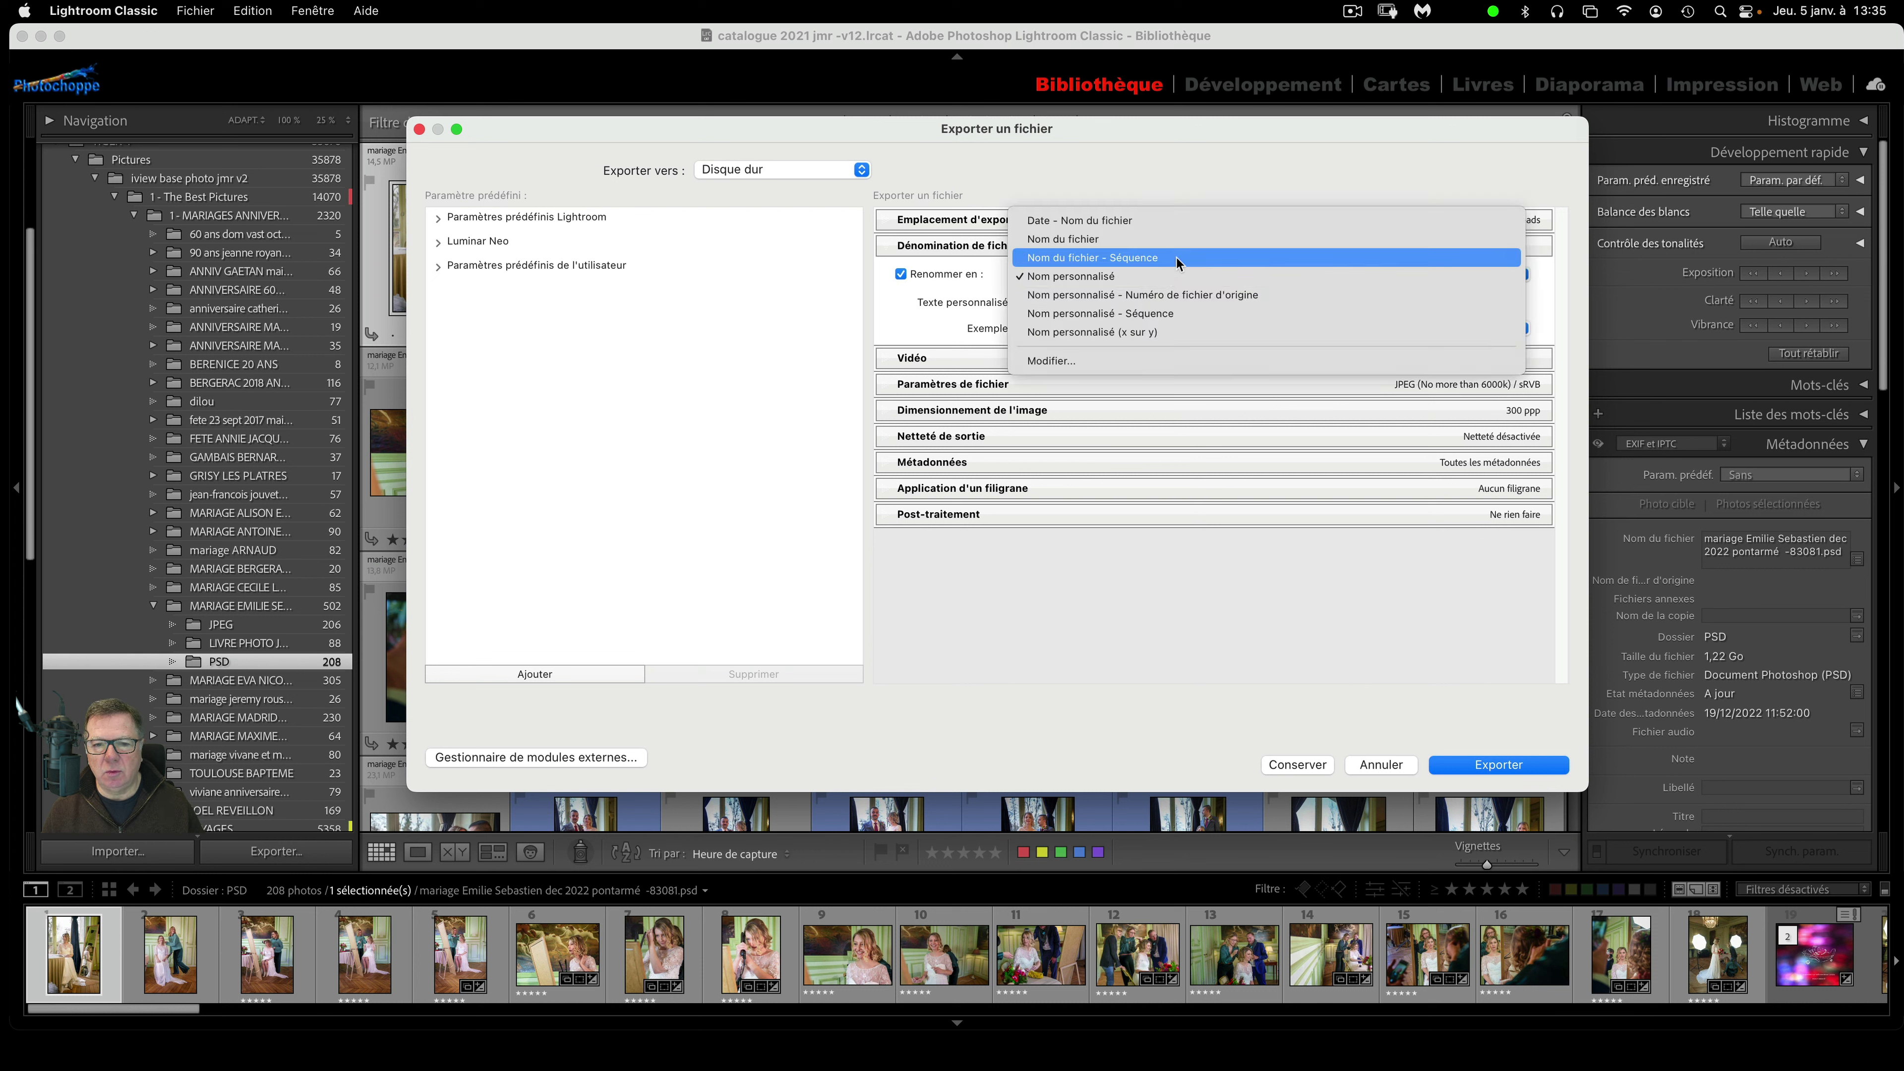
click(1209, 263)
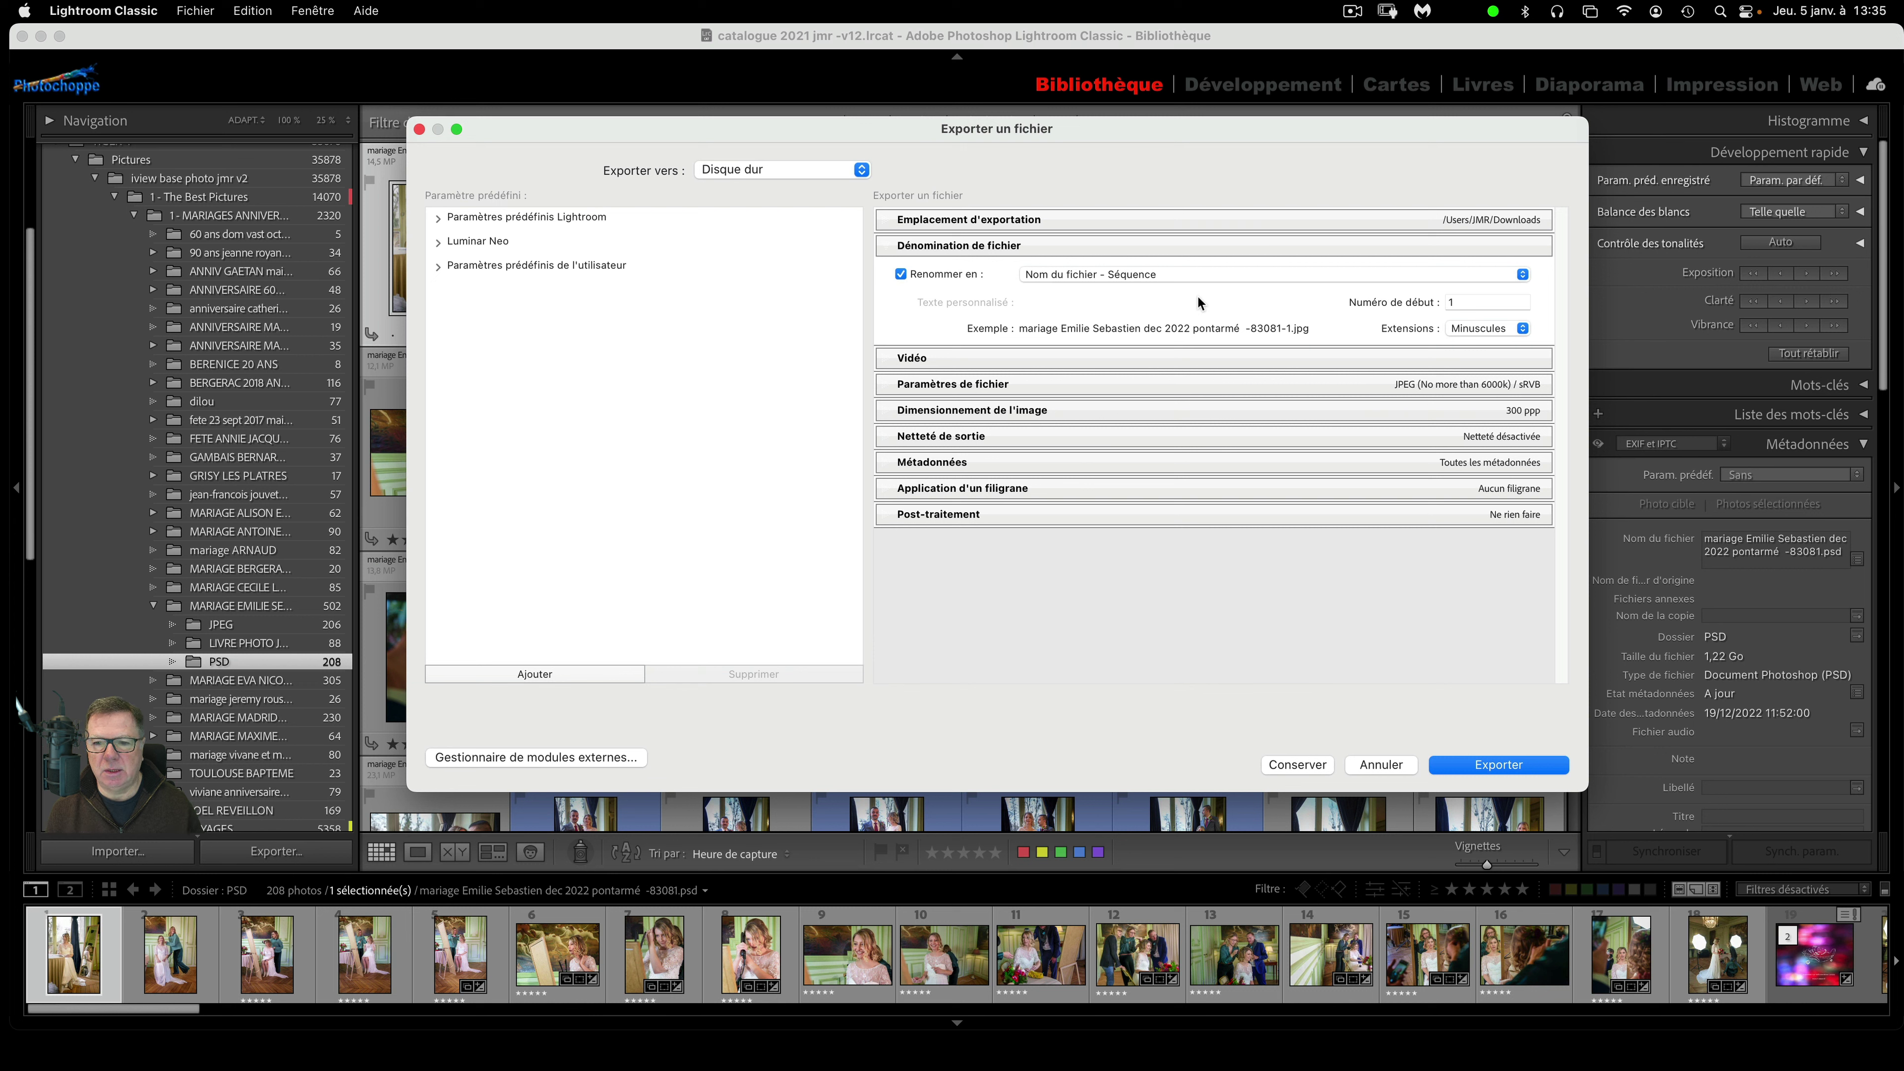
double_click(1480, 302)
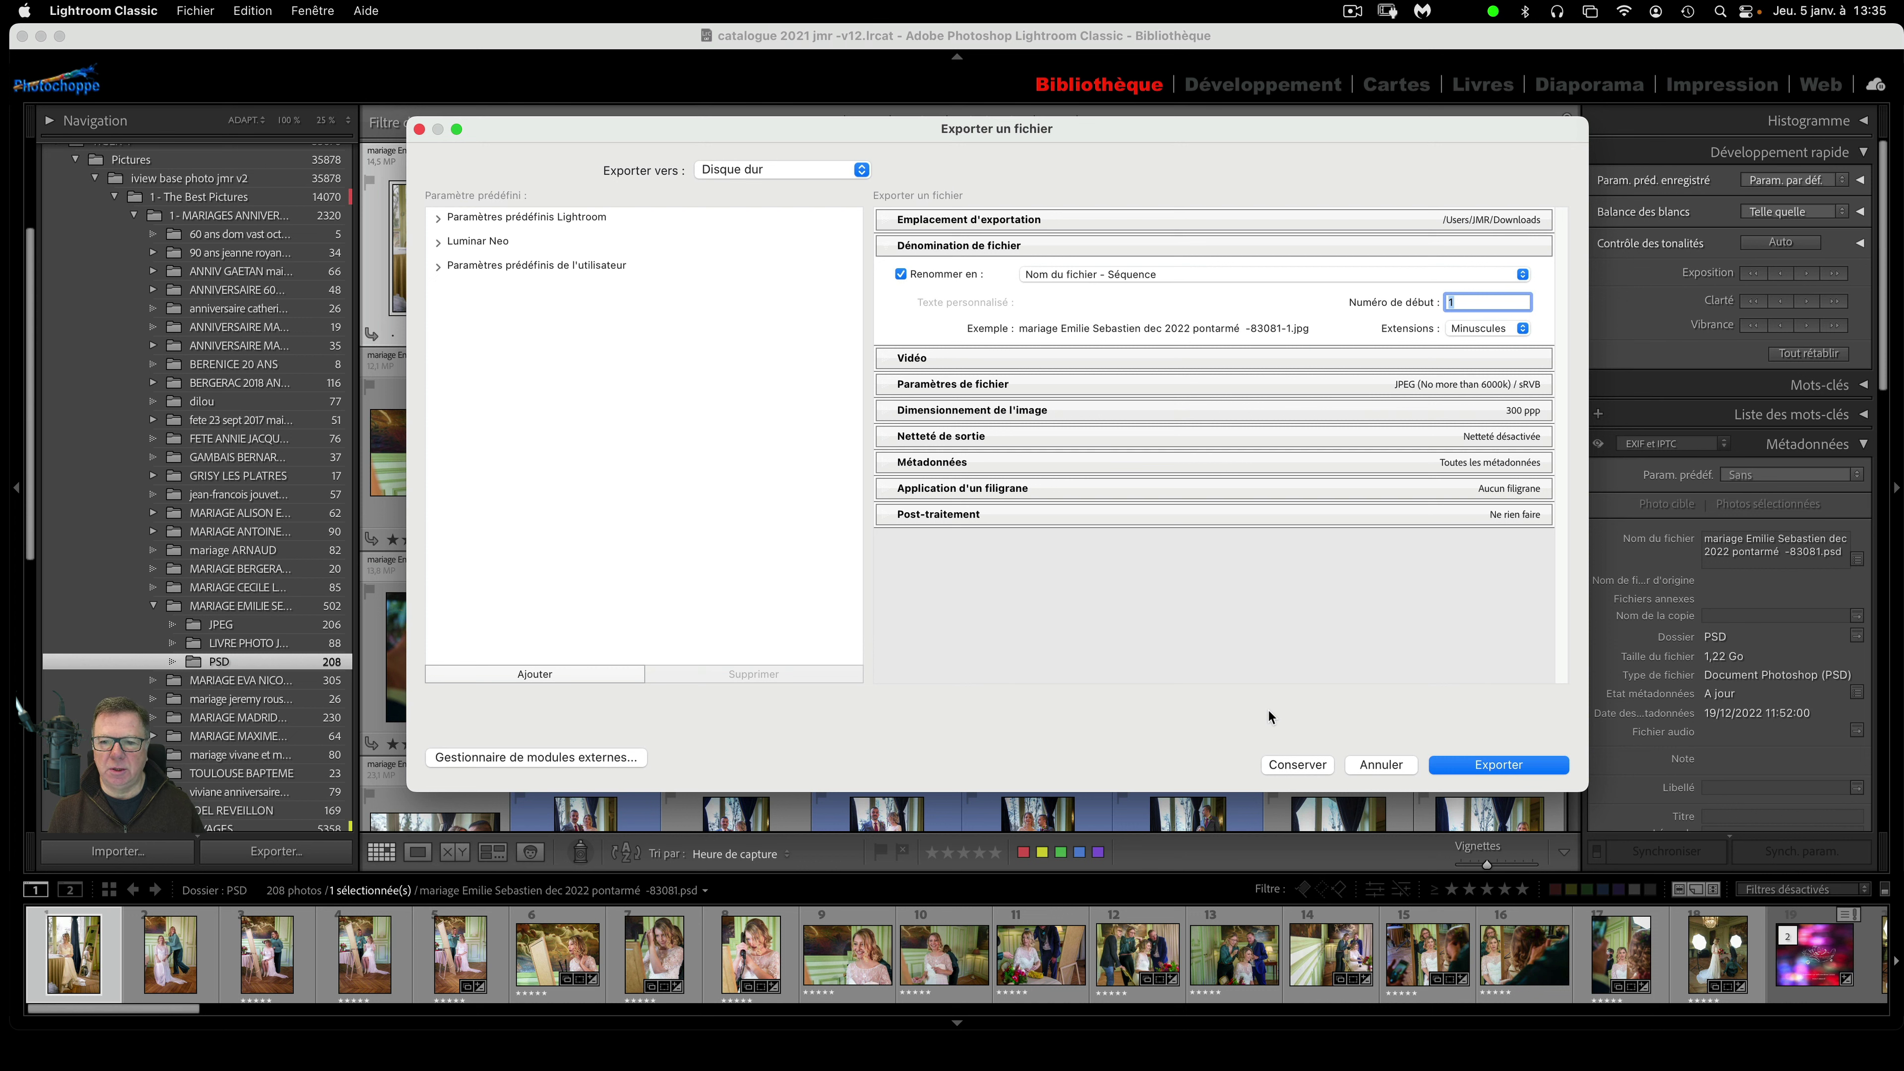
click(1163, 277)
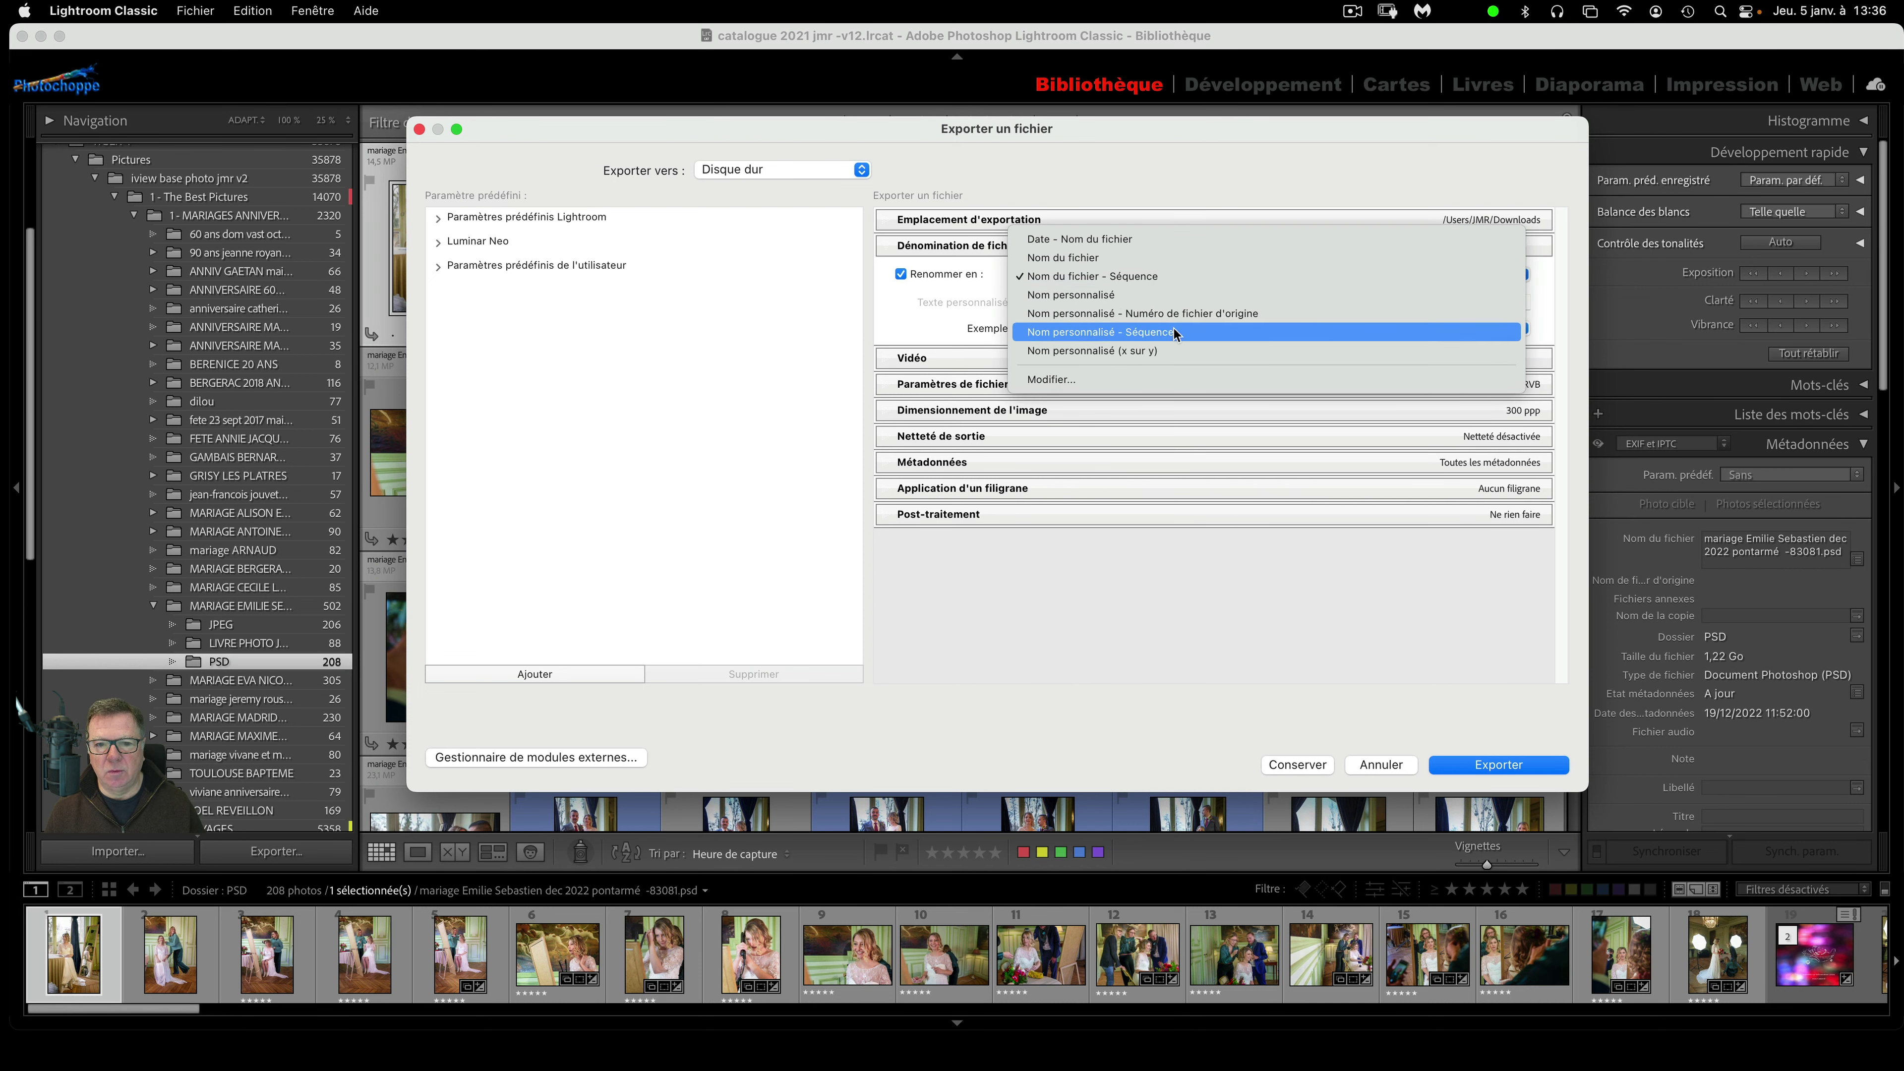
click(1157, 380)
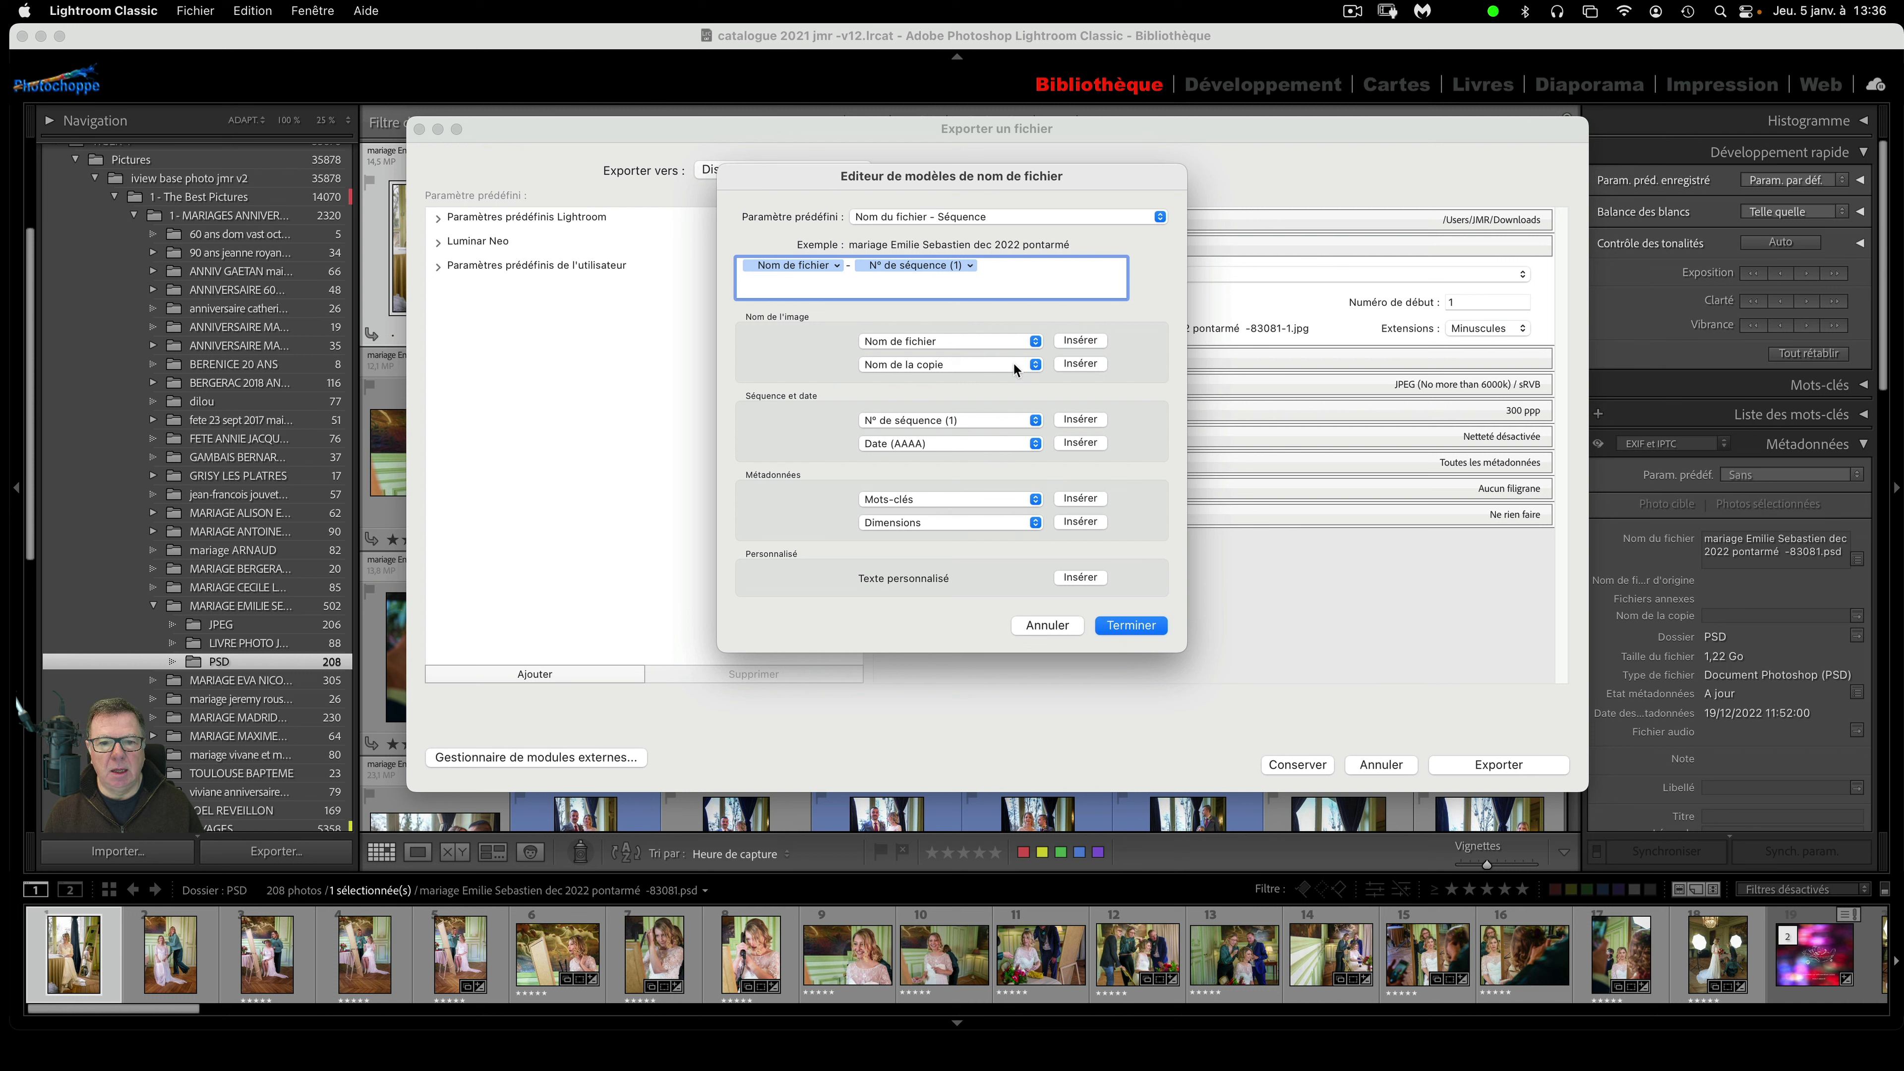
click(1036, 499)
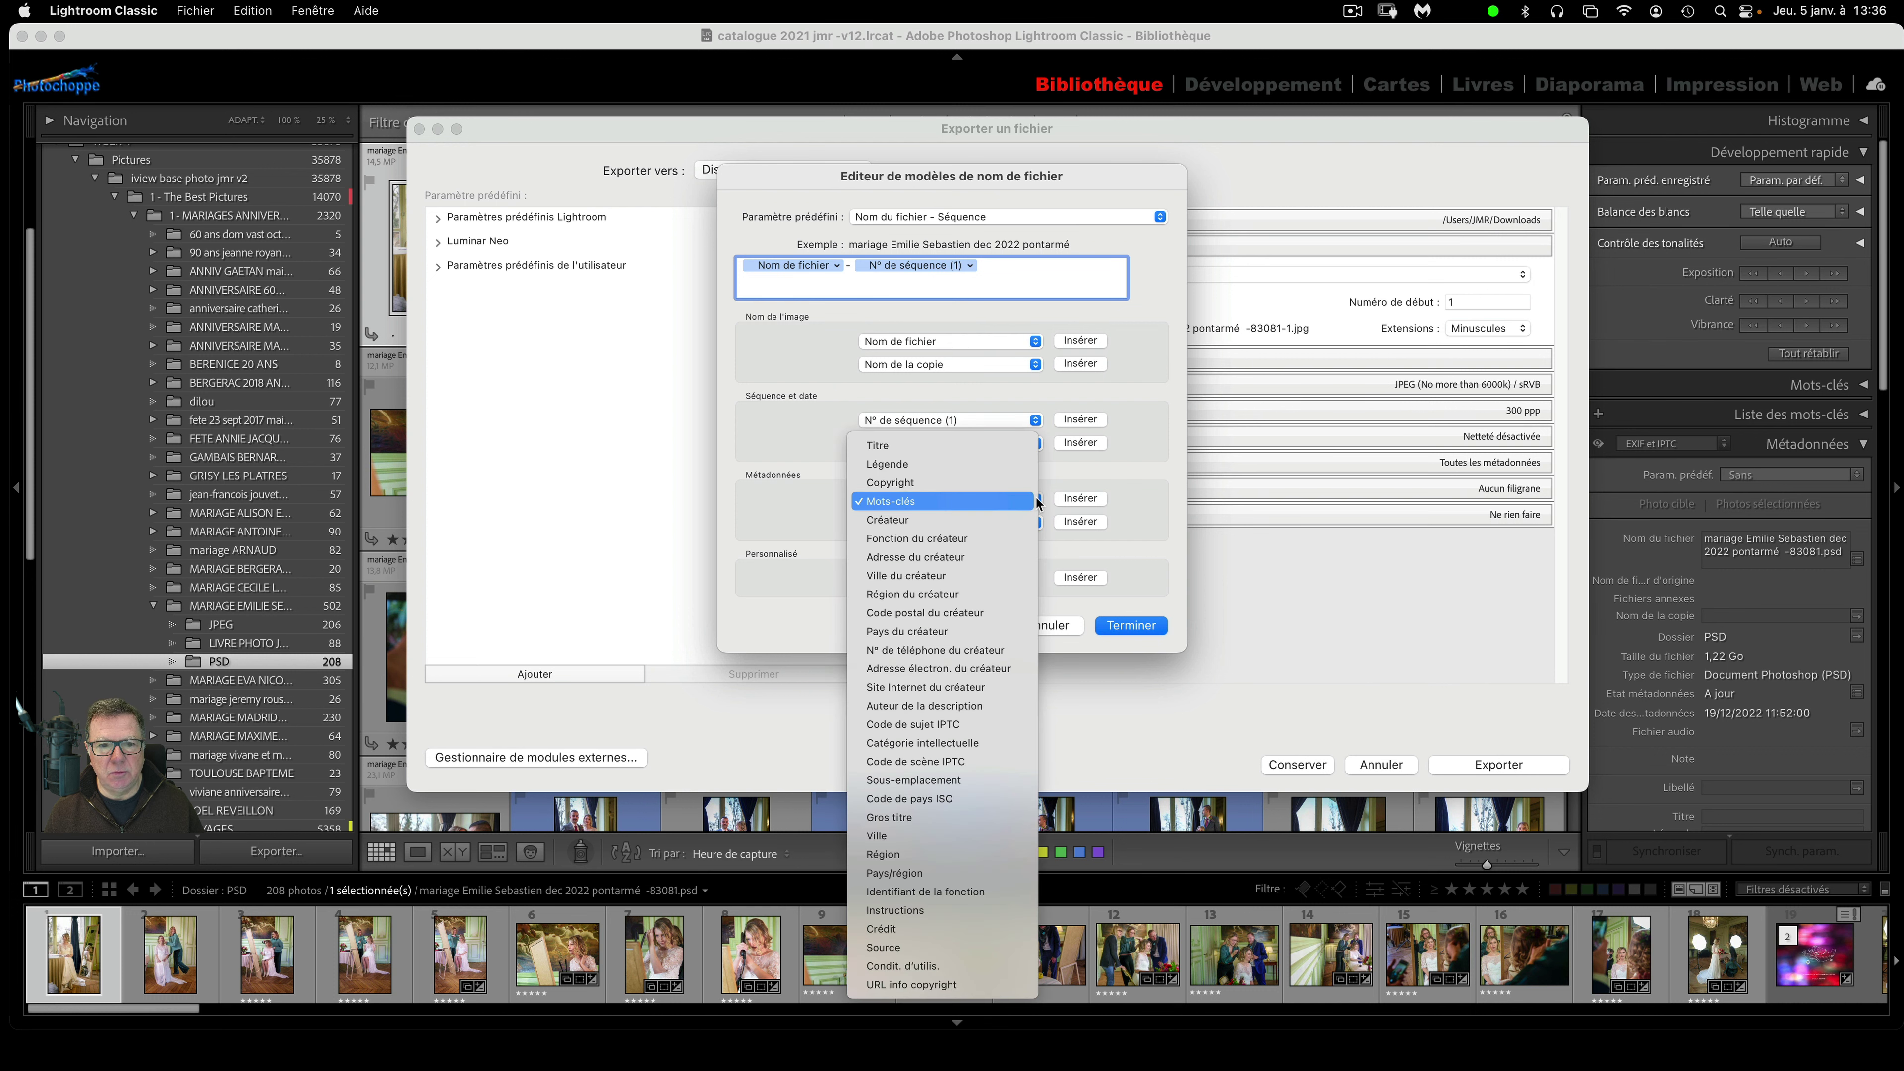
click(991, 483)
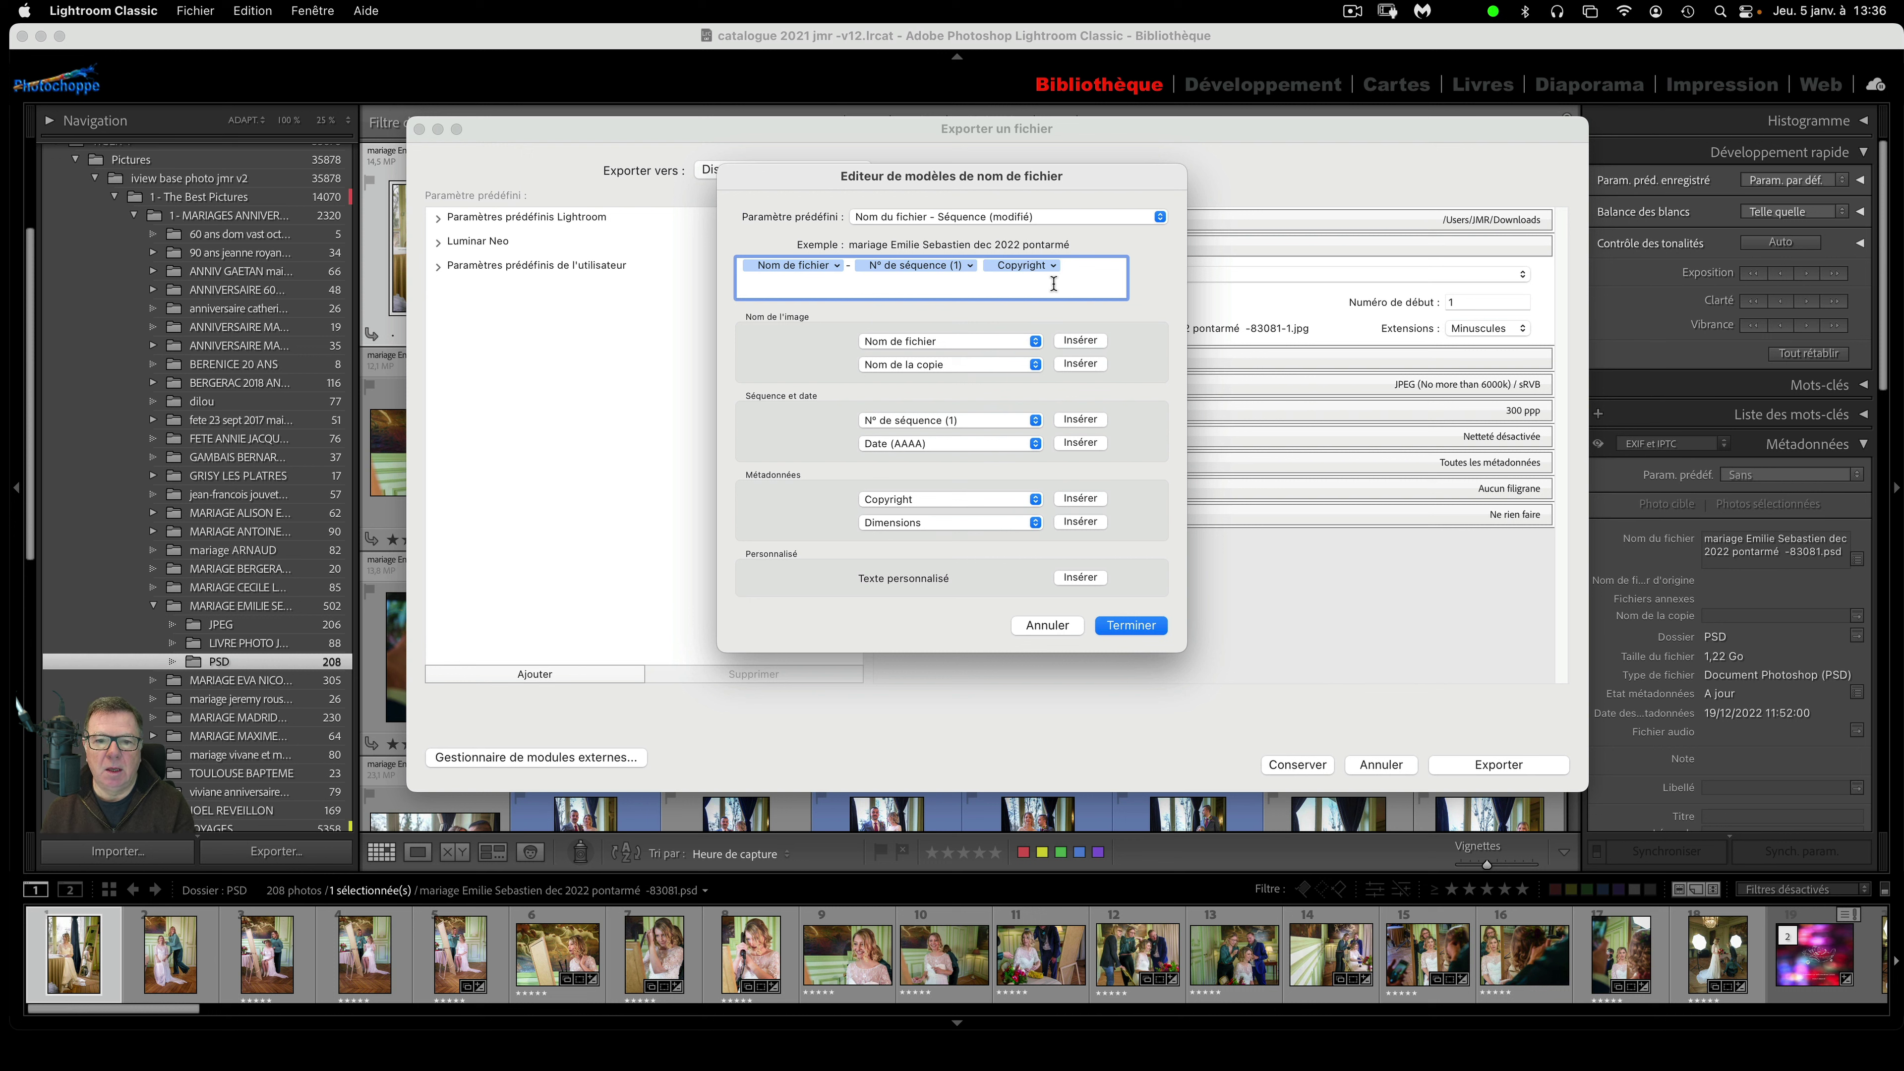
key(BackSpace)
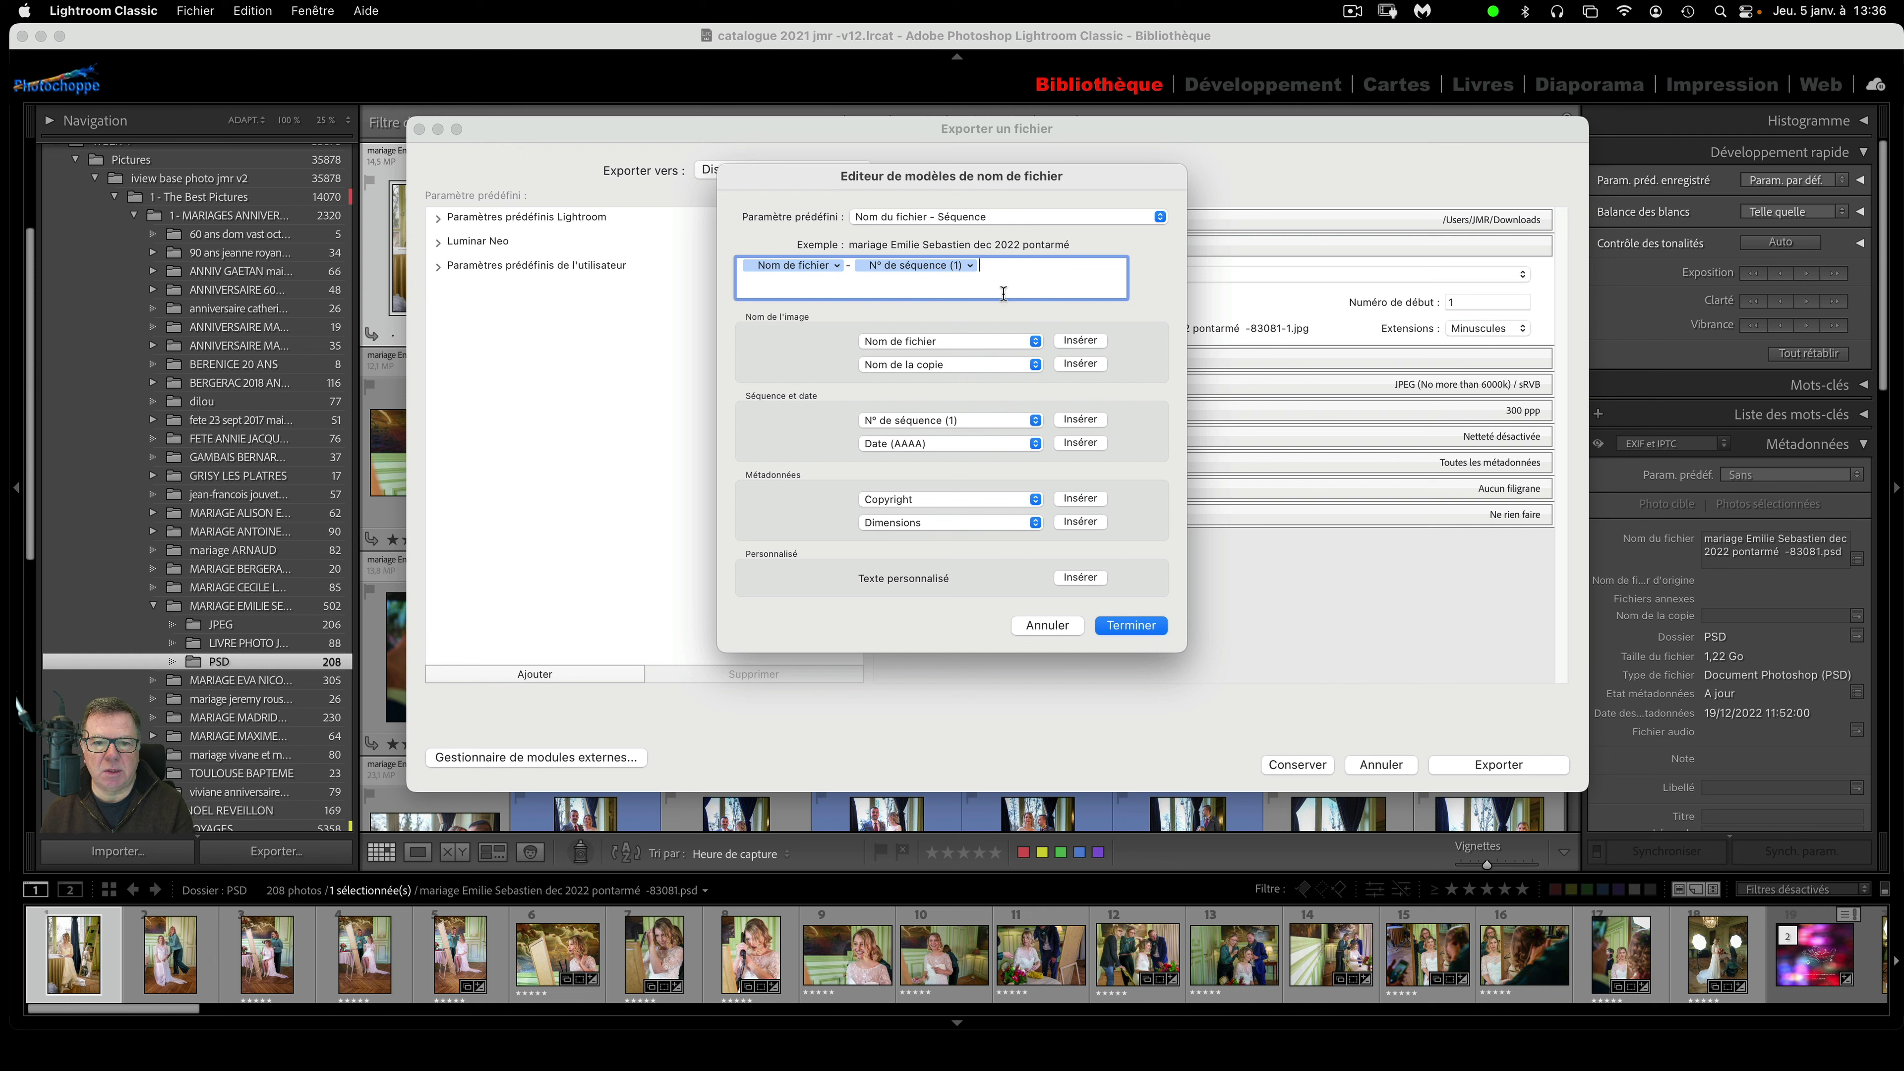
click(1034, 627)
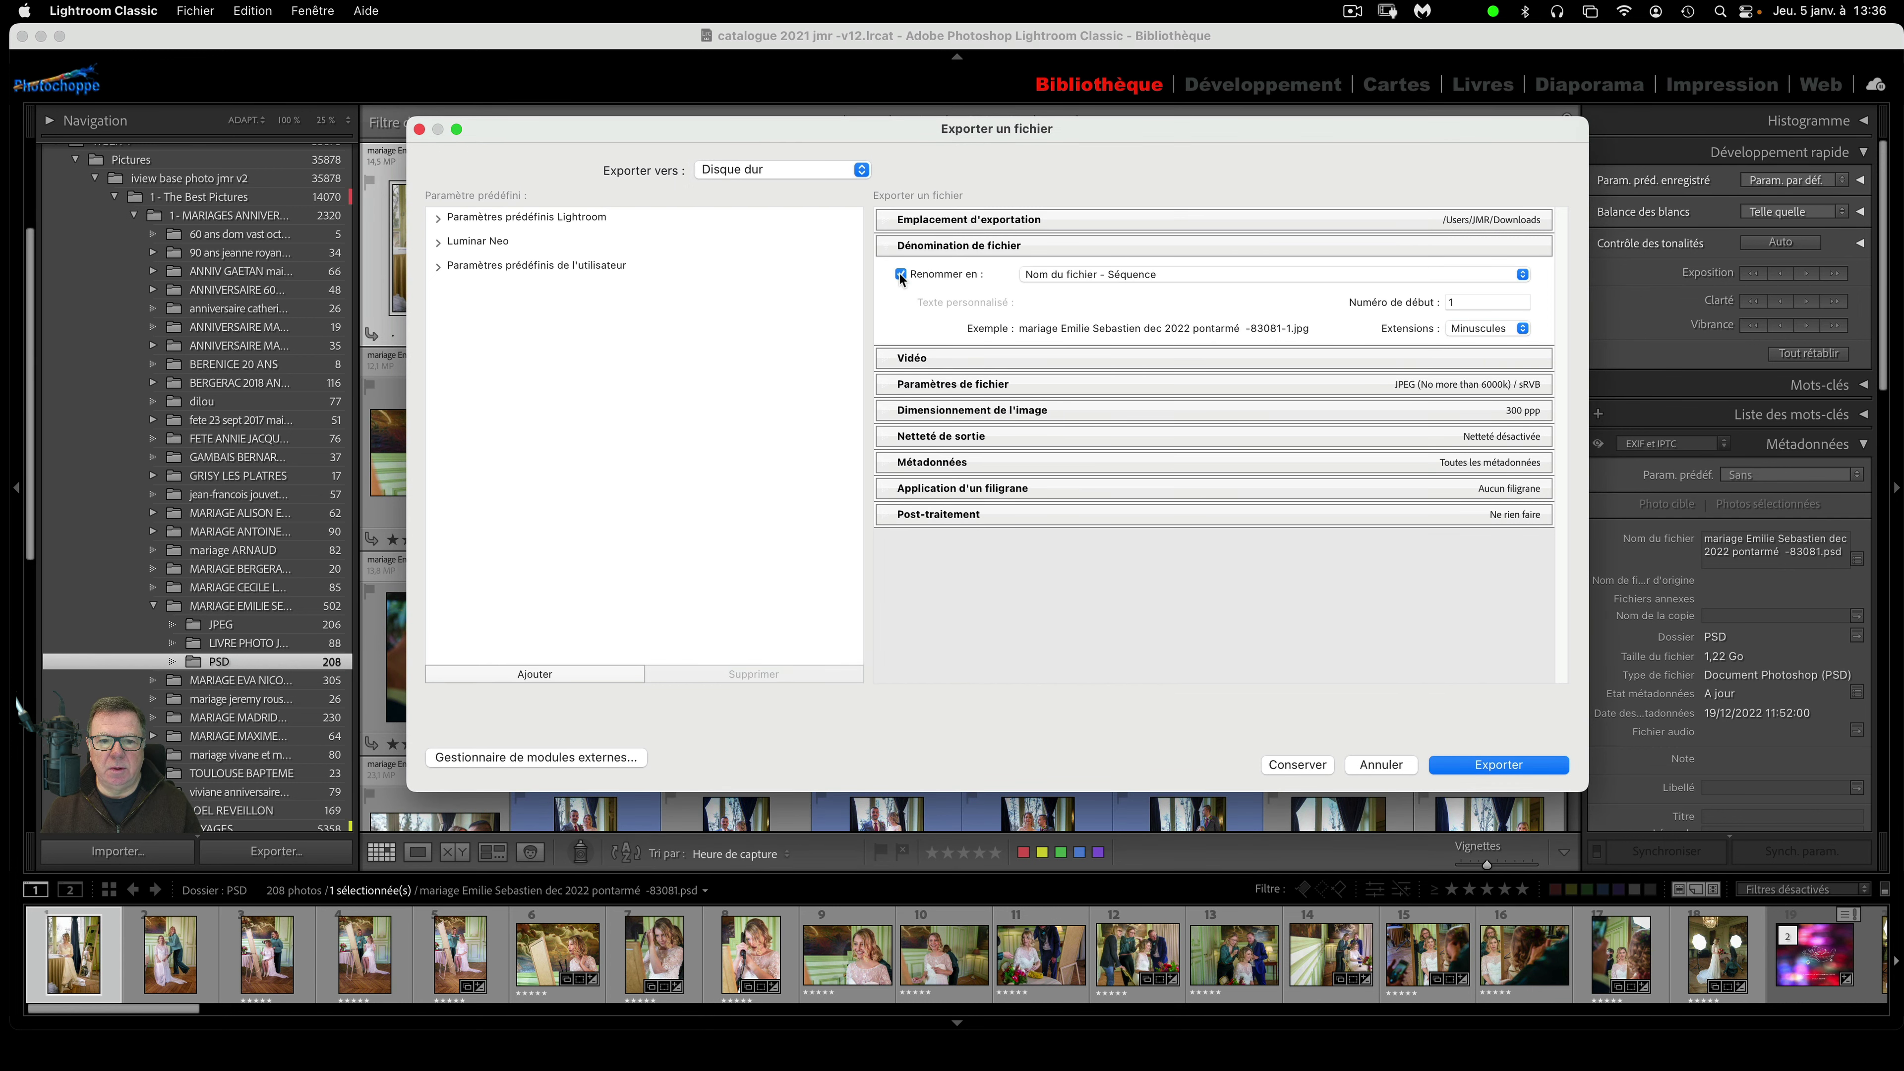
- Uncheck Renommer en to keep original file names and reveal Paramètres de fichier
click(900, 273)
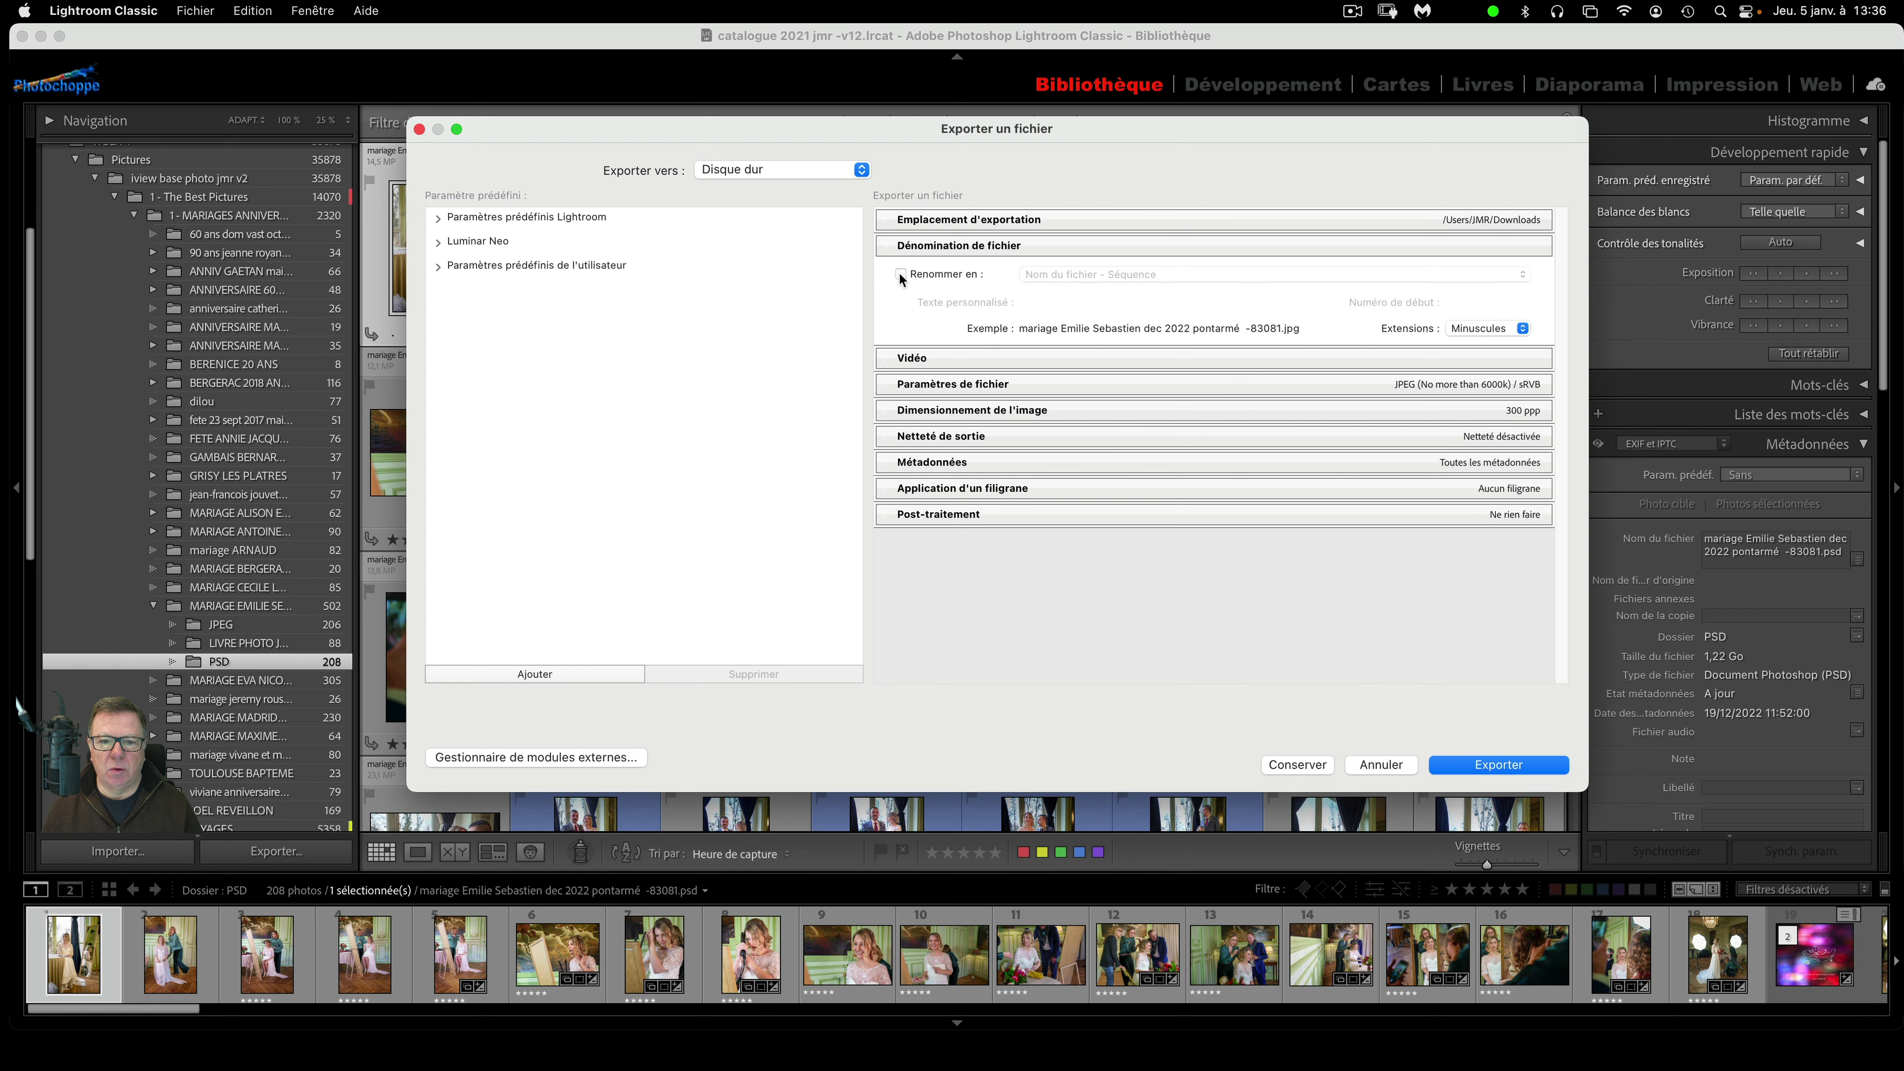
click(975, 245)
click(924, 273)
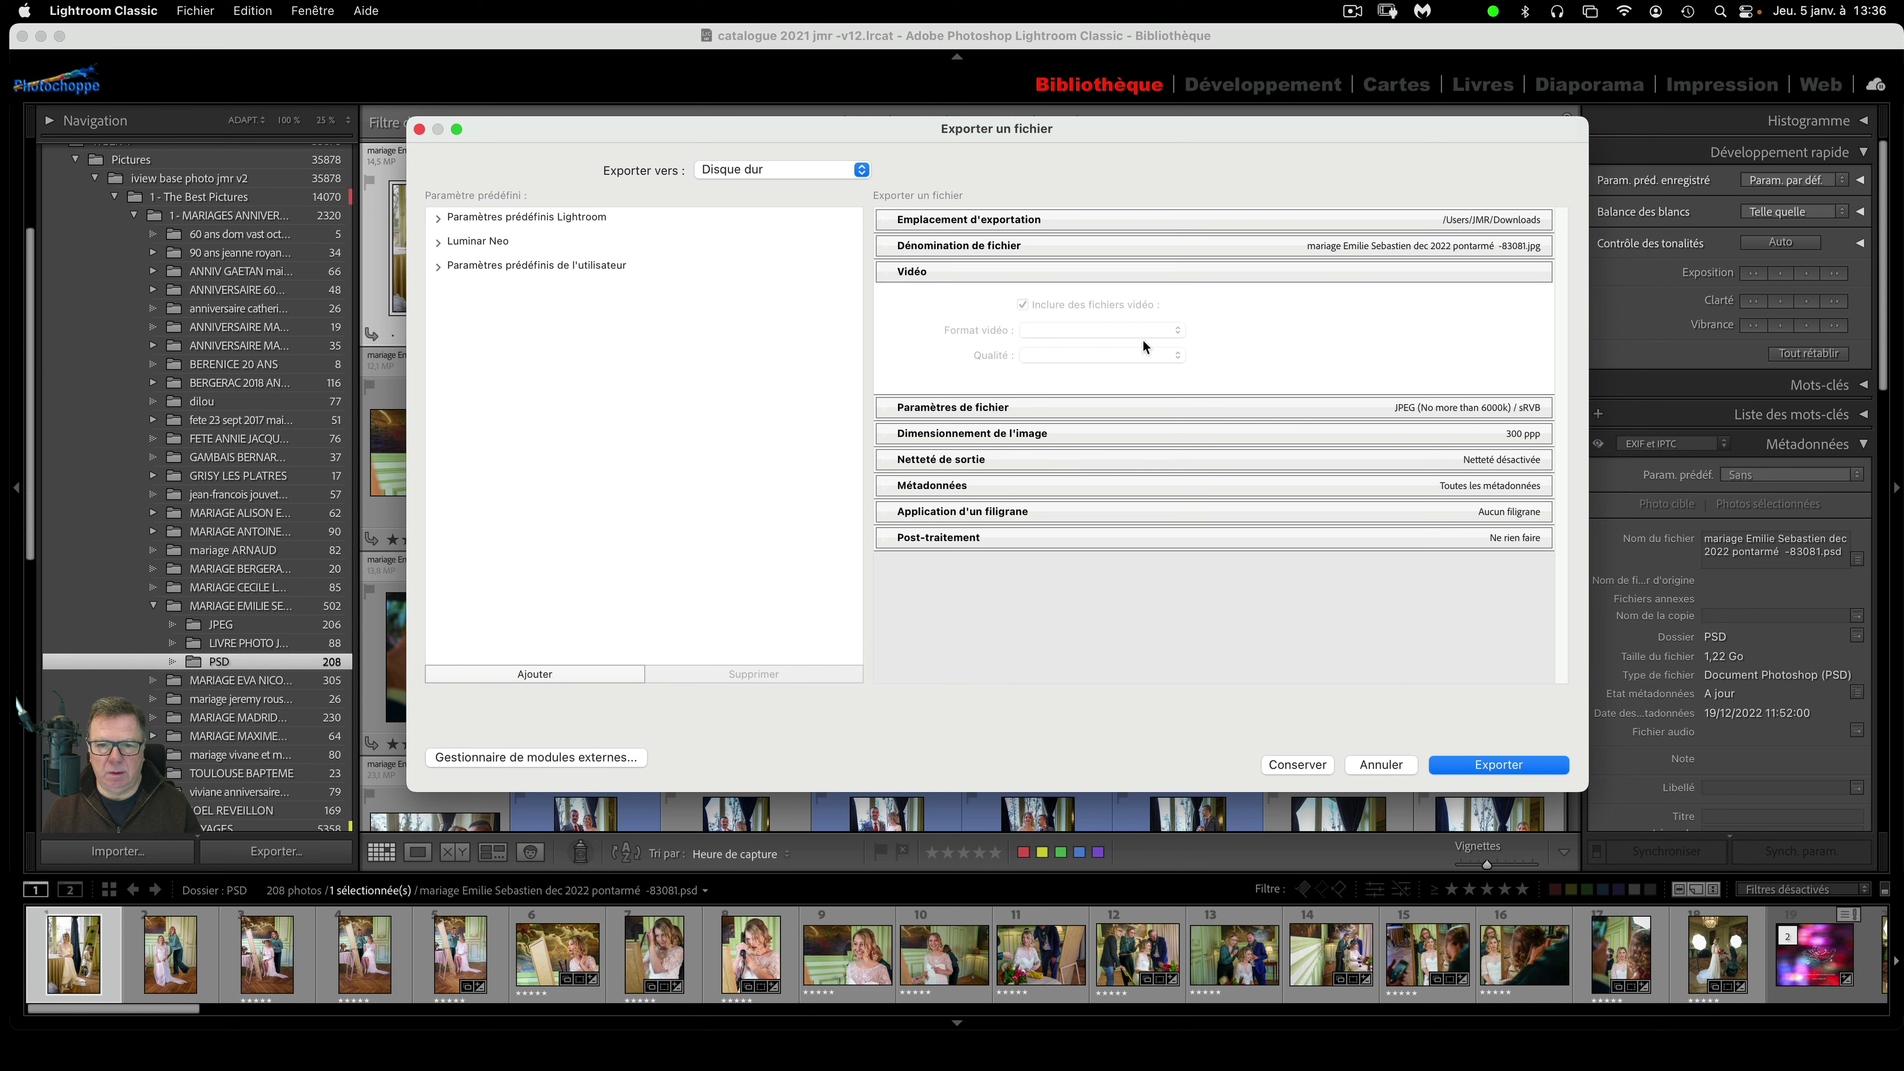
click(980, 273)
click(987, 301)
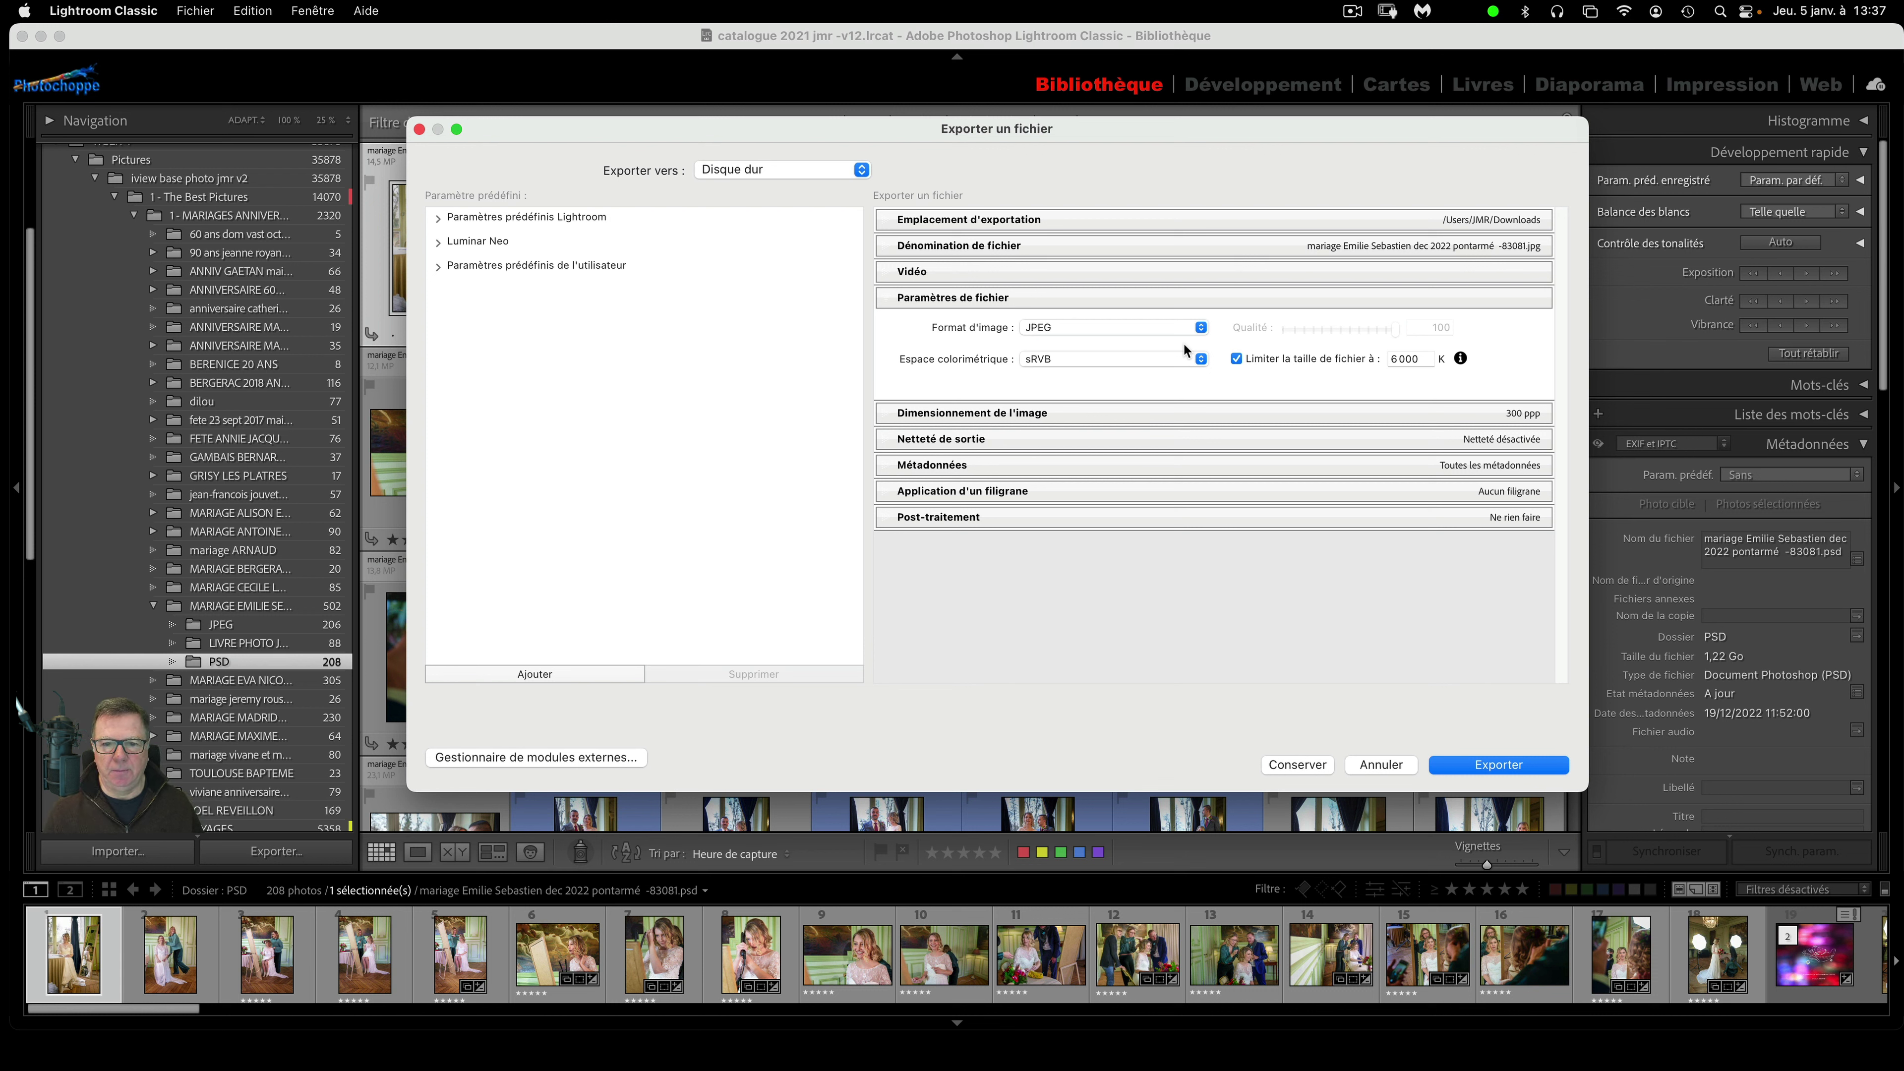
click(1200, 328)
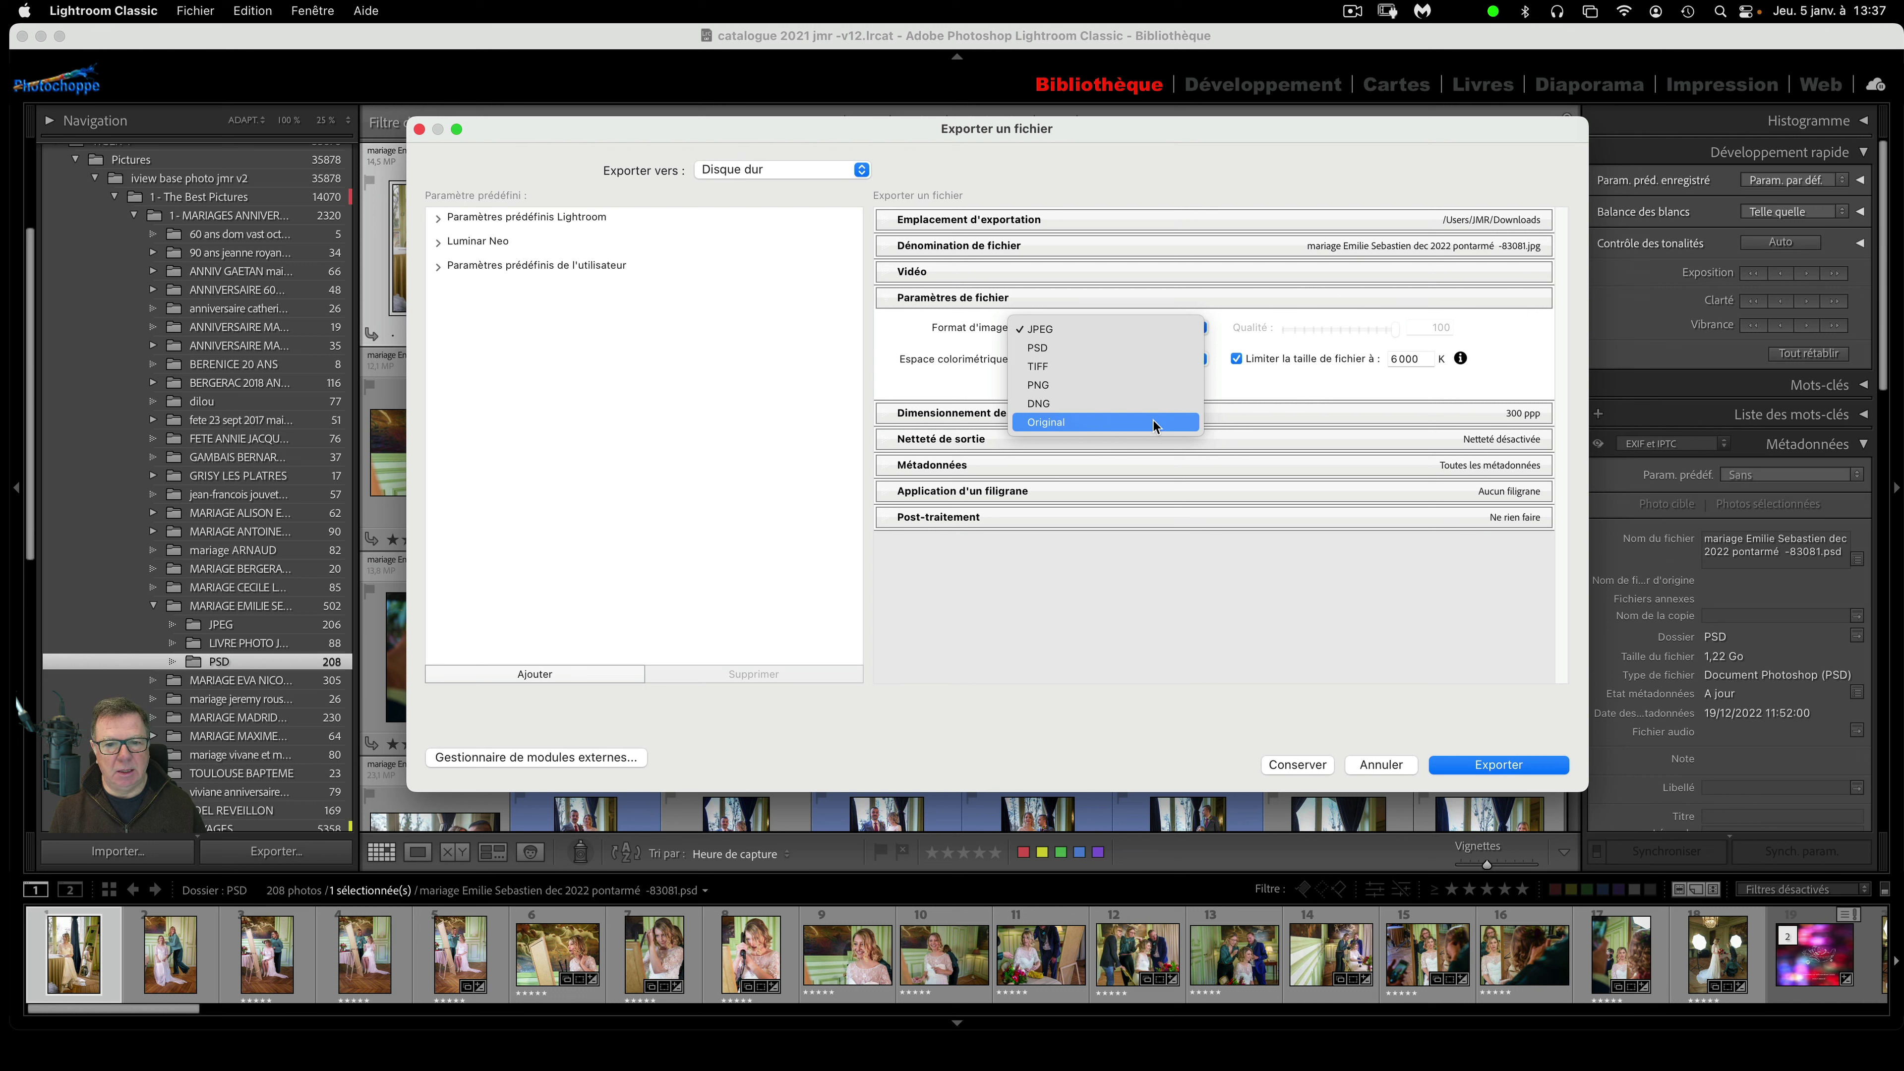
click(1153, 420)
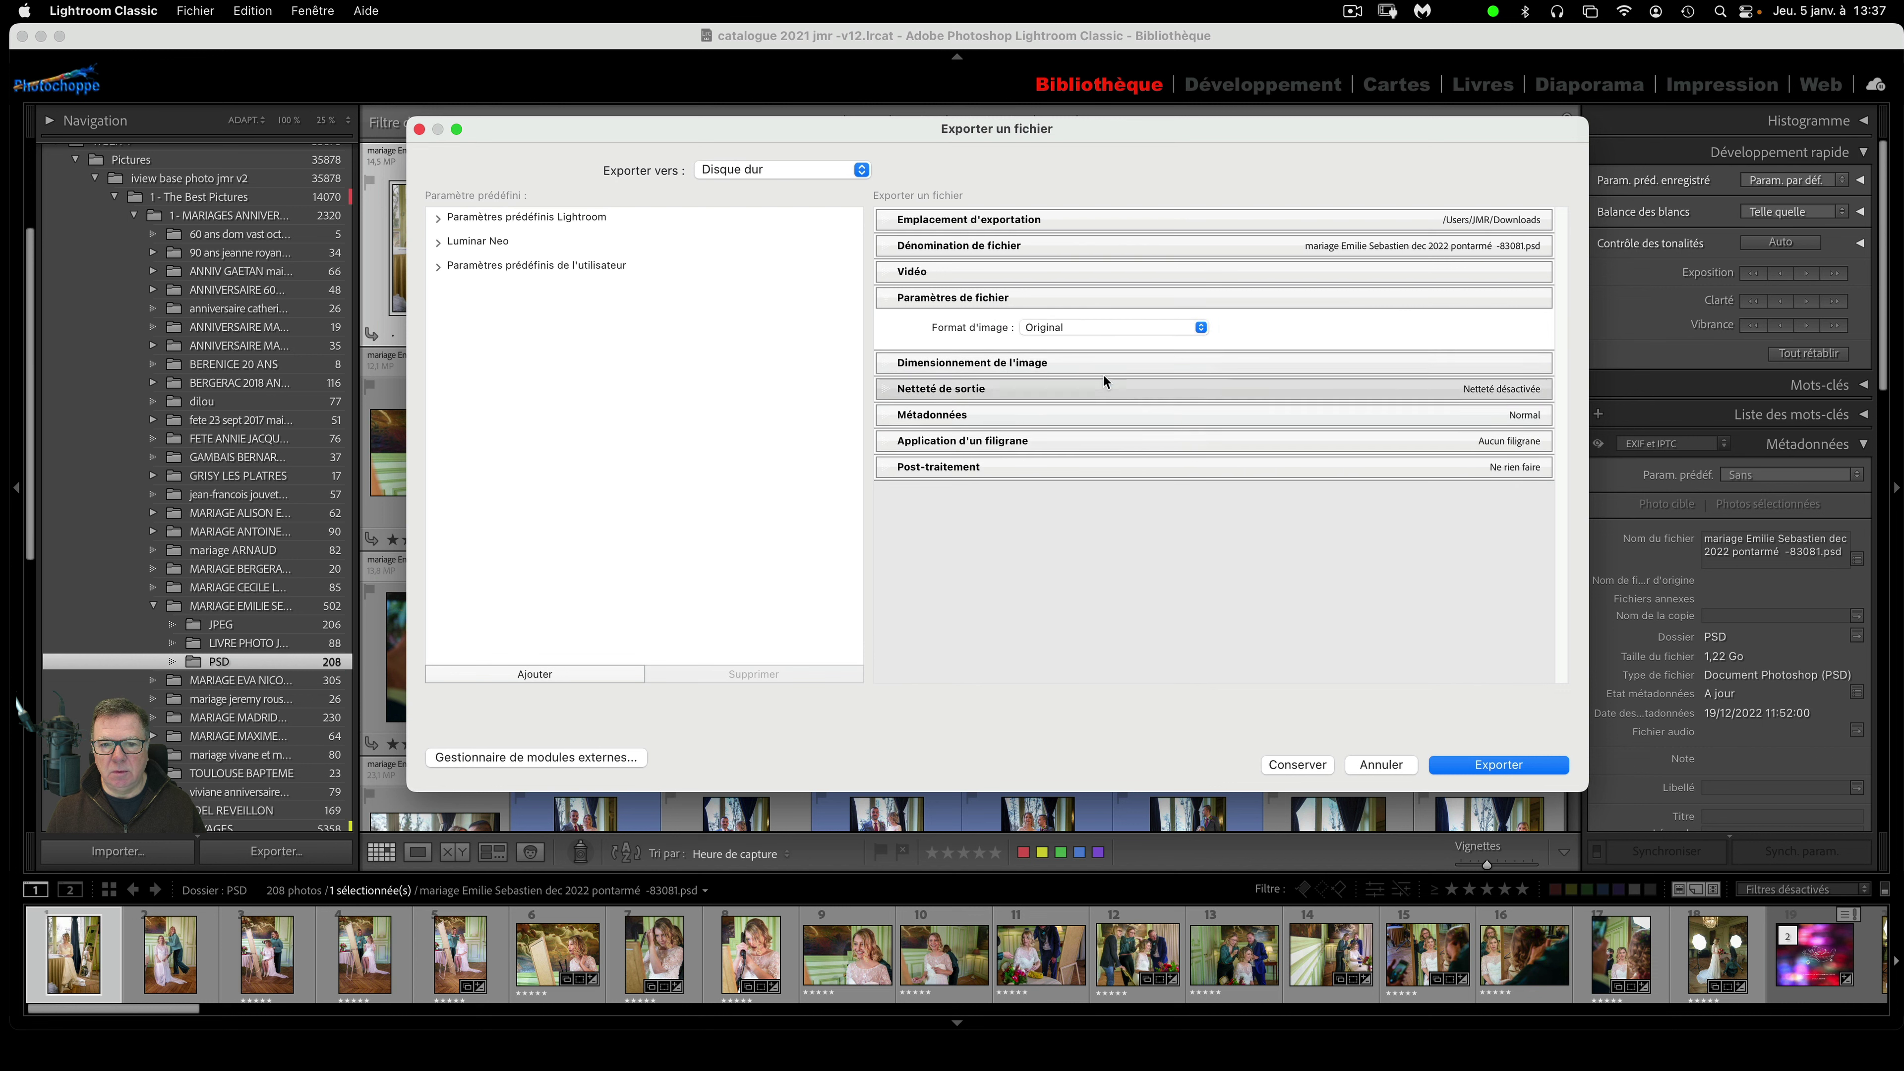
click(1201, 326)
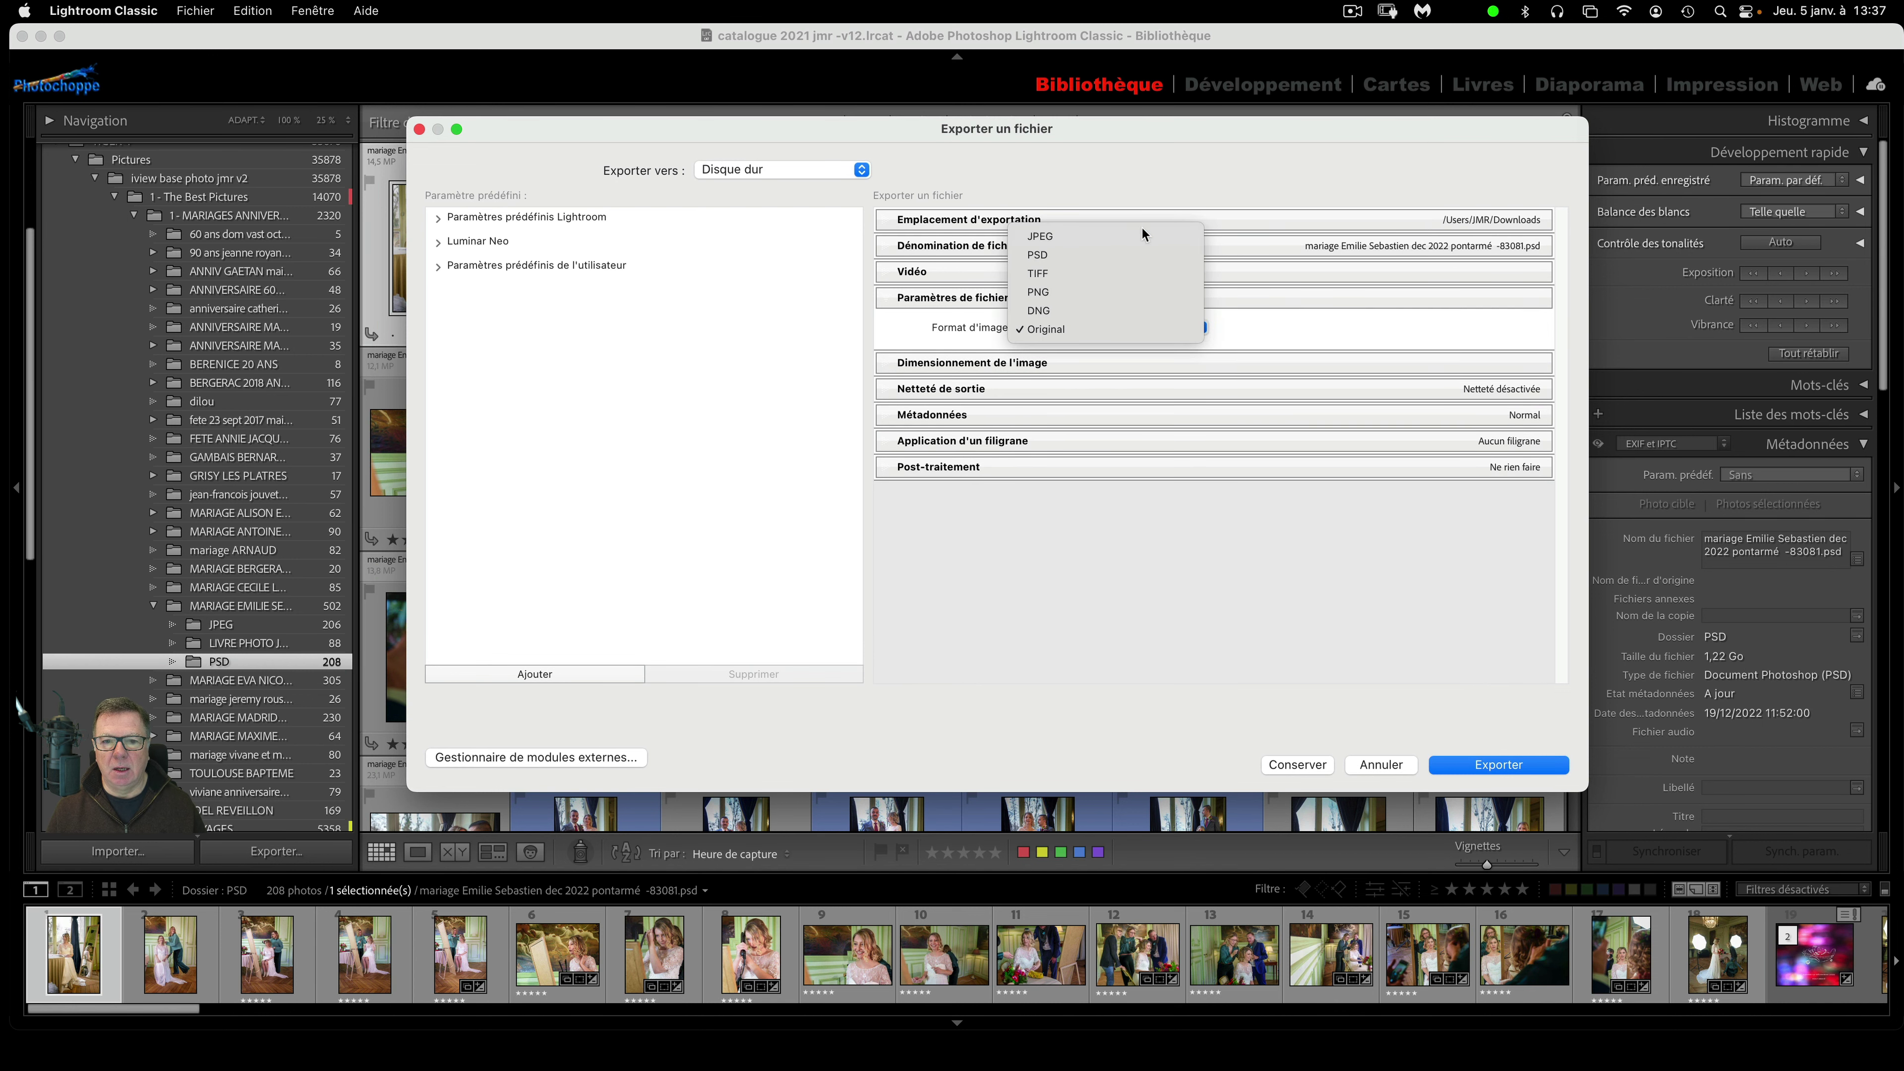
click(1130, 236)
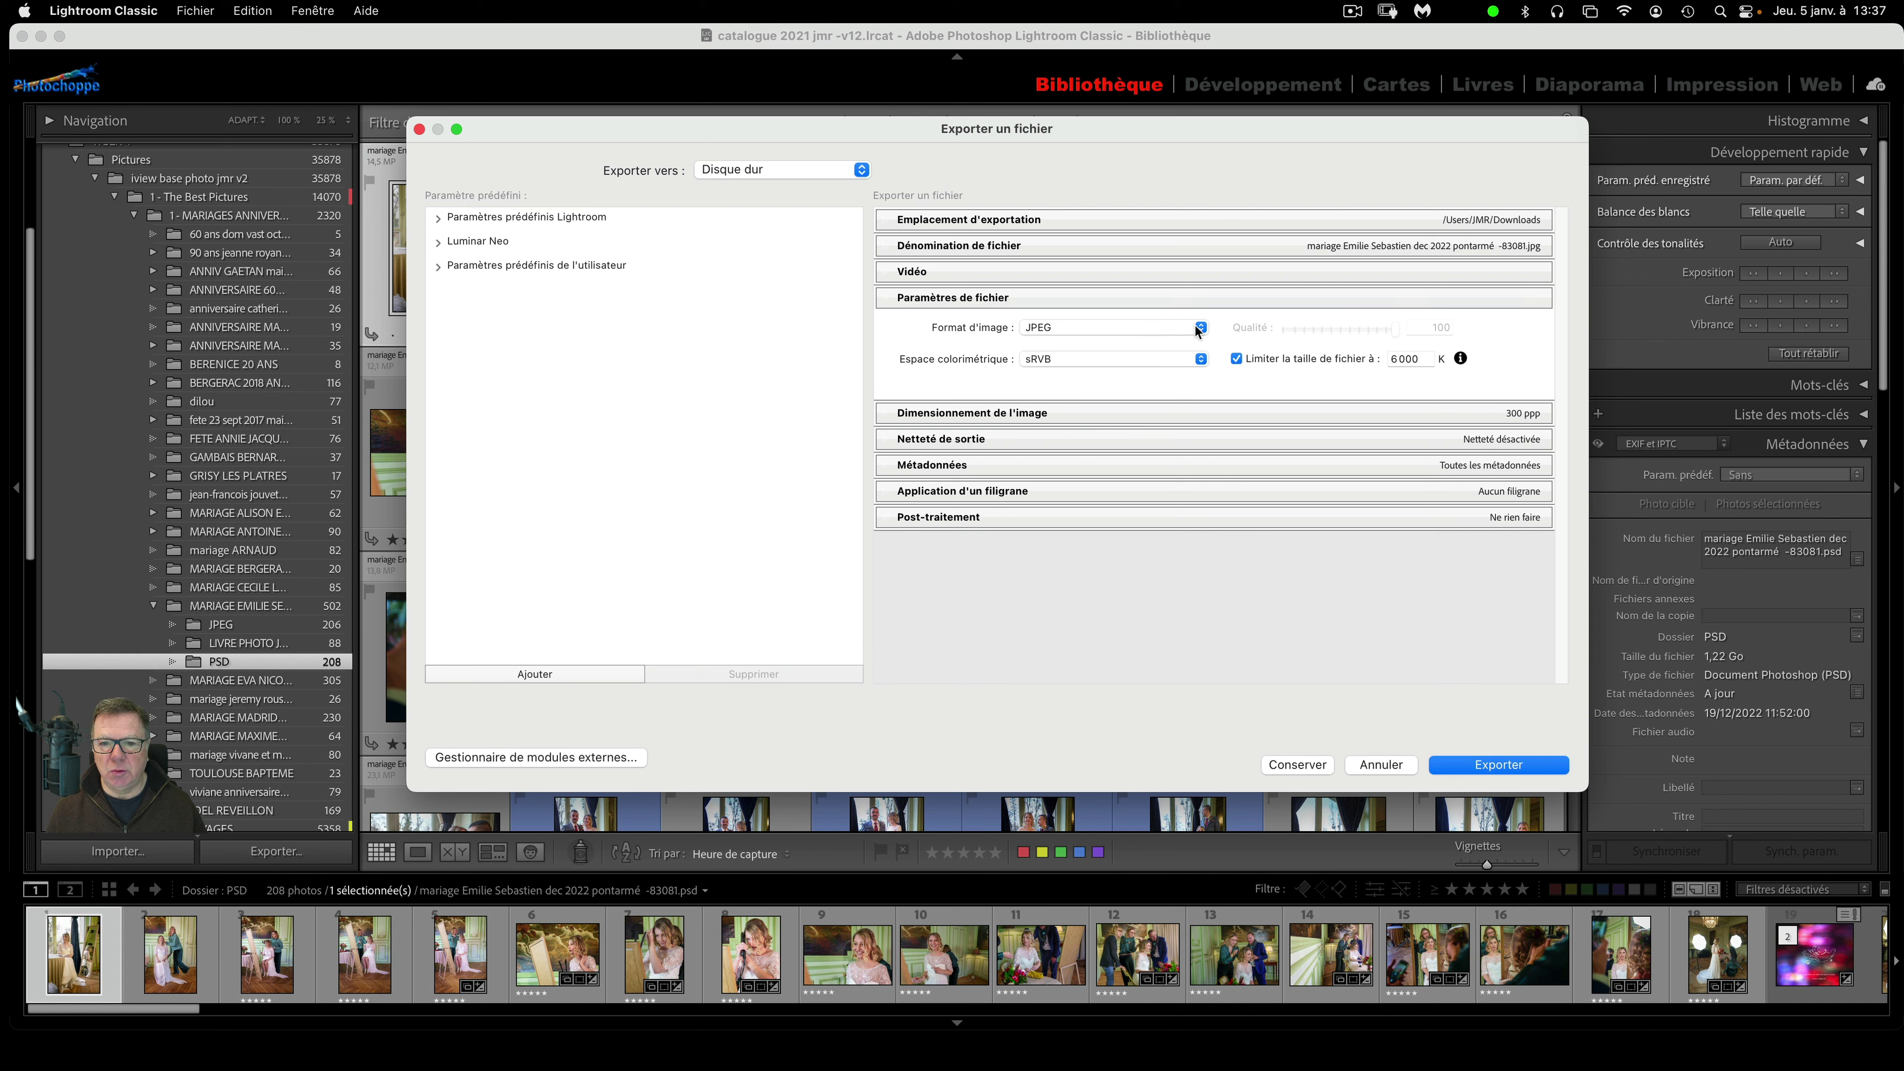
click(1183, 361)
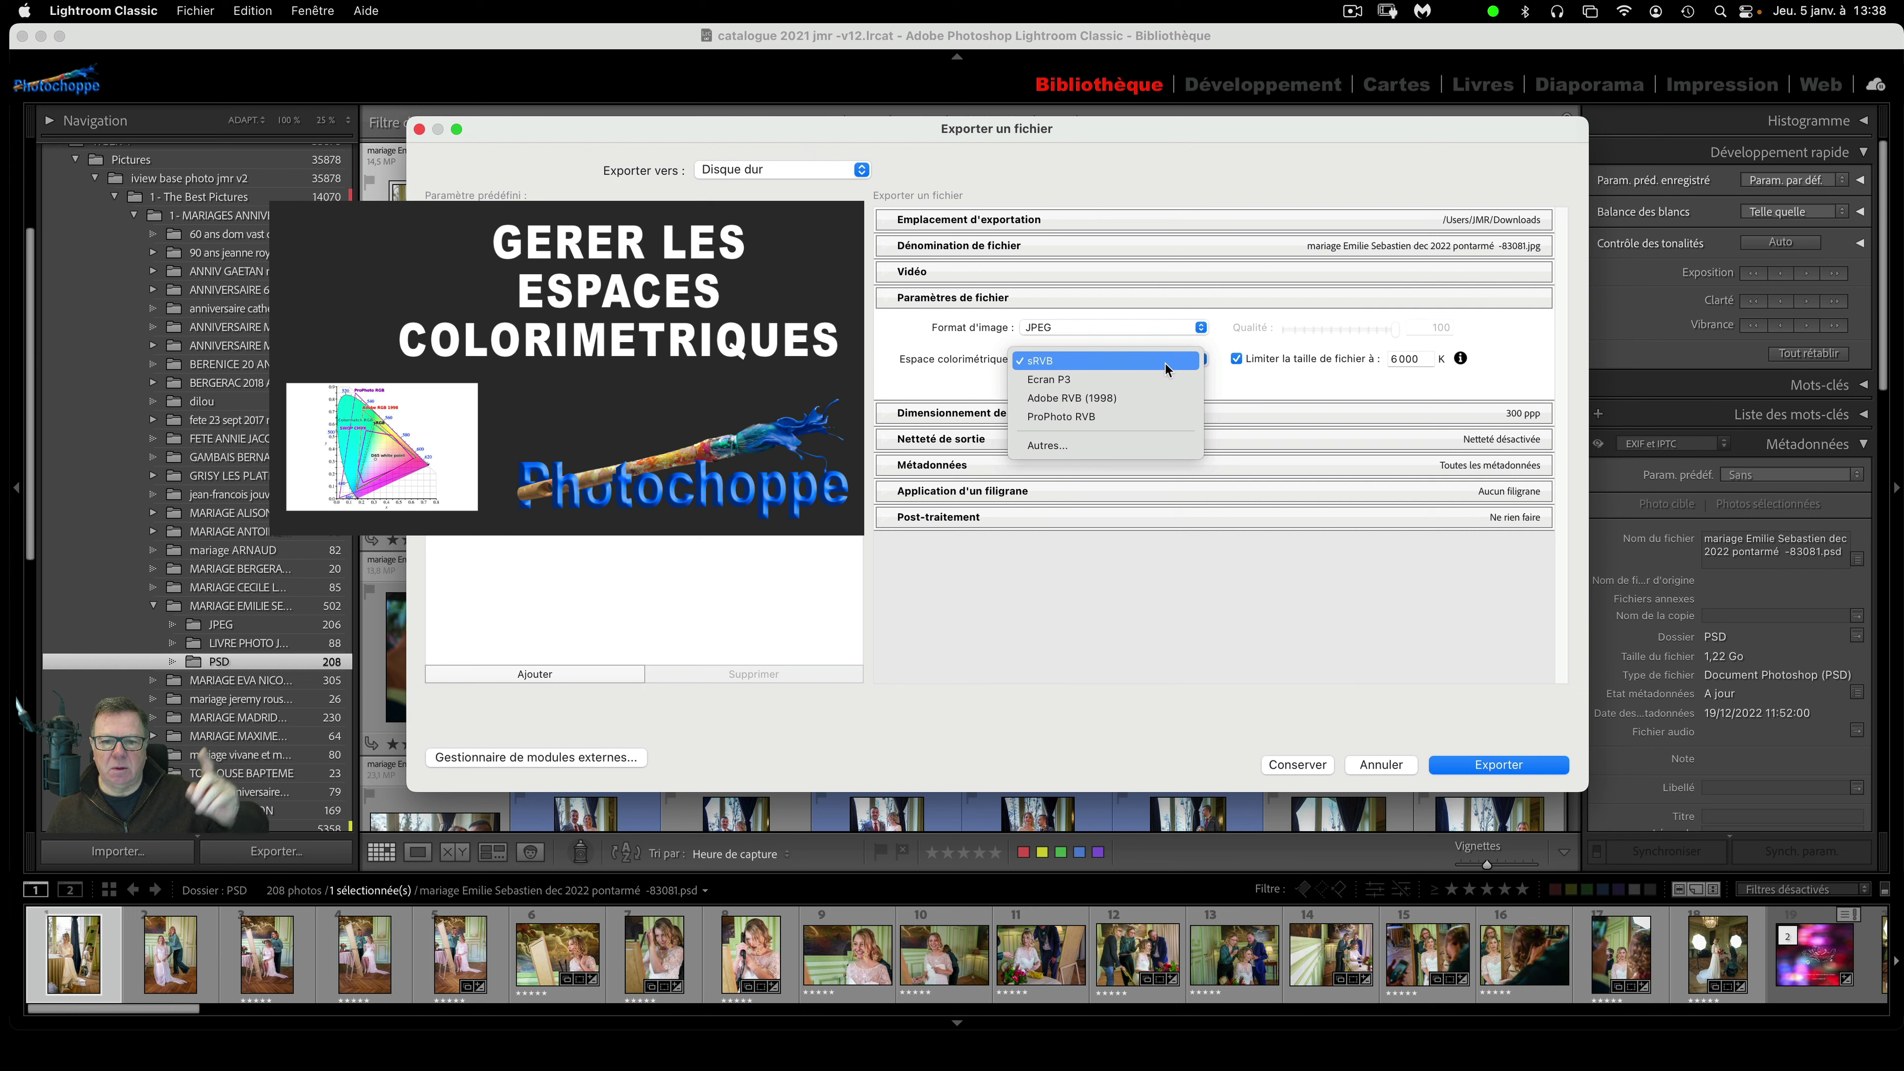
- Keep sRVB colour space, remove the file-size limit and set JPEG quality to 100
click(1165, 363)
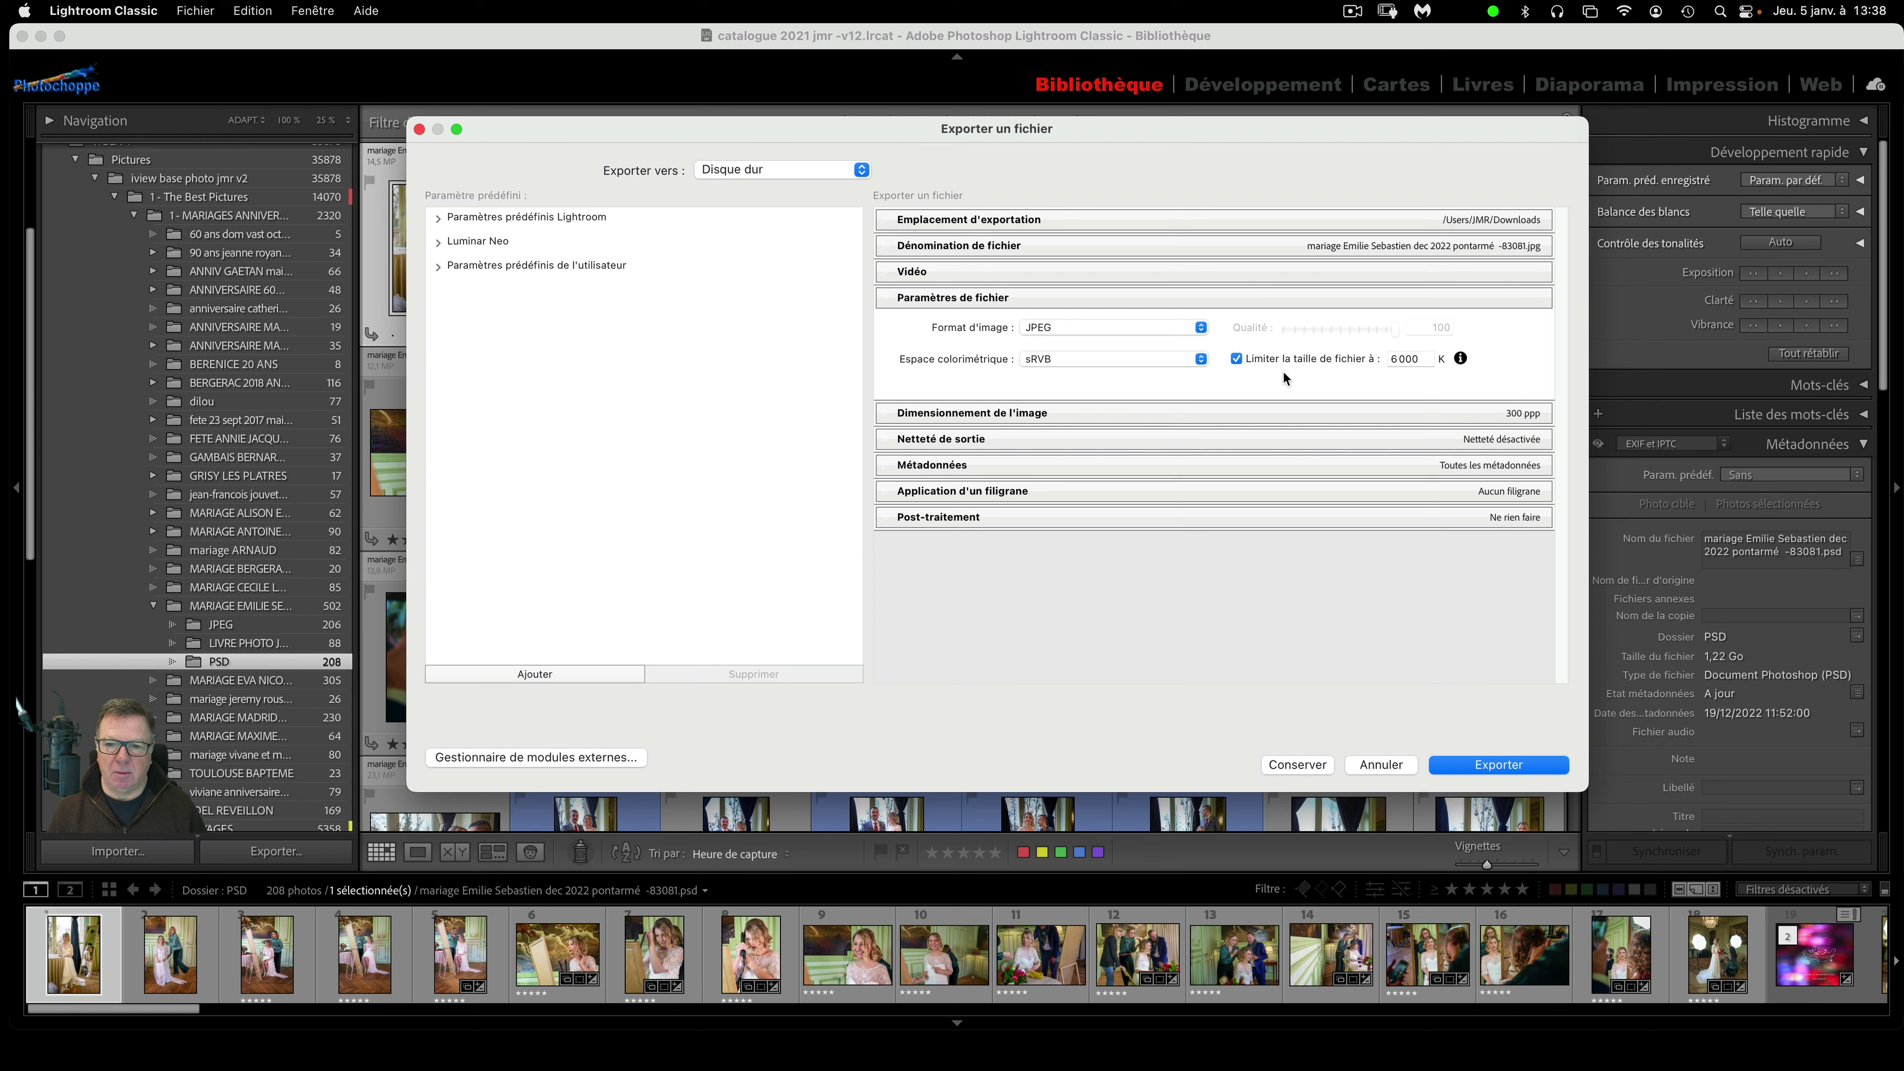
click(1237, 359)
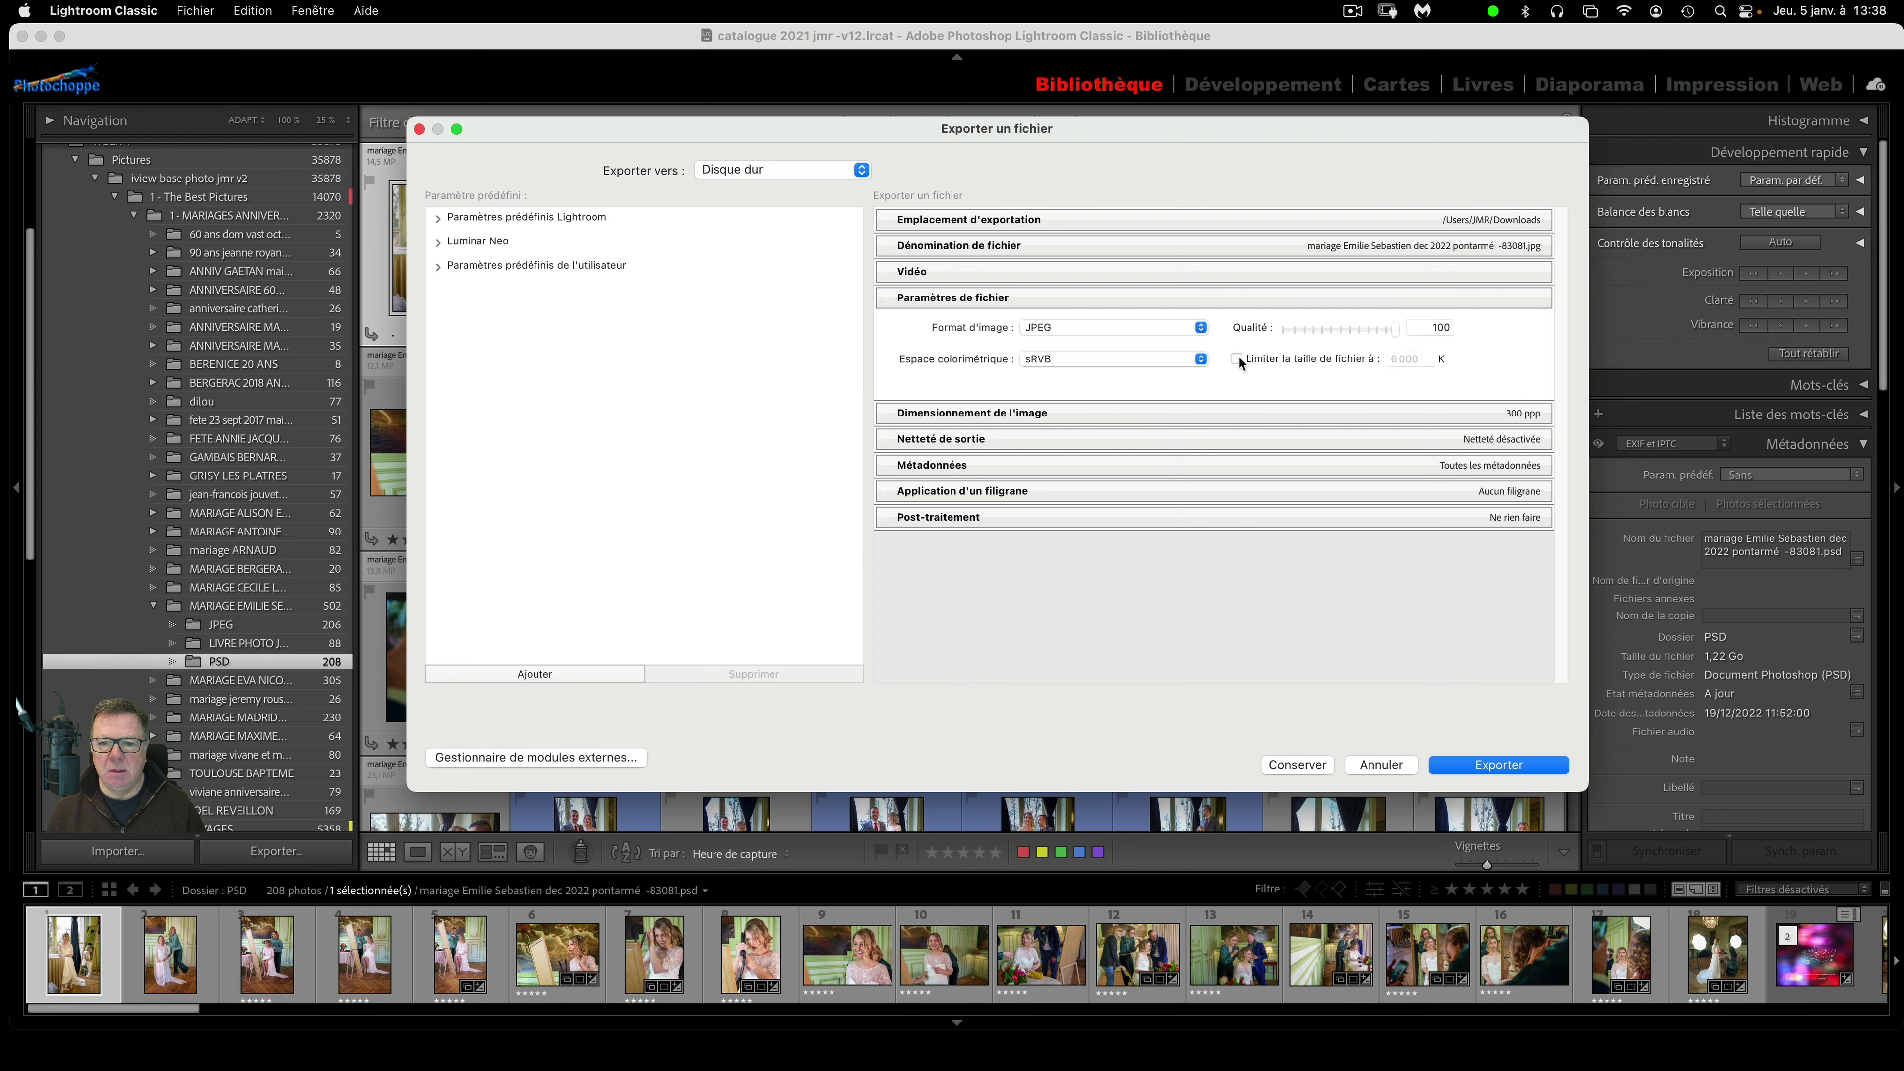
click(1378, 330)
click(1123, 360)
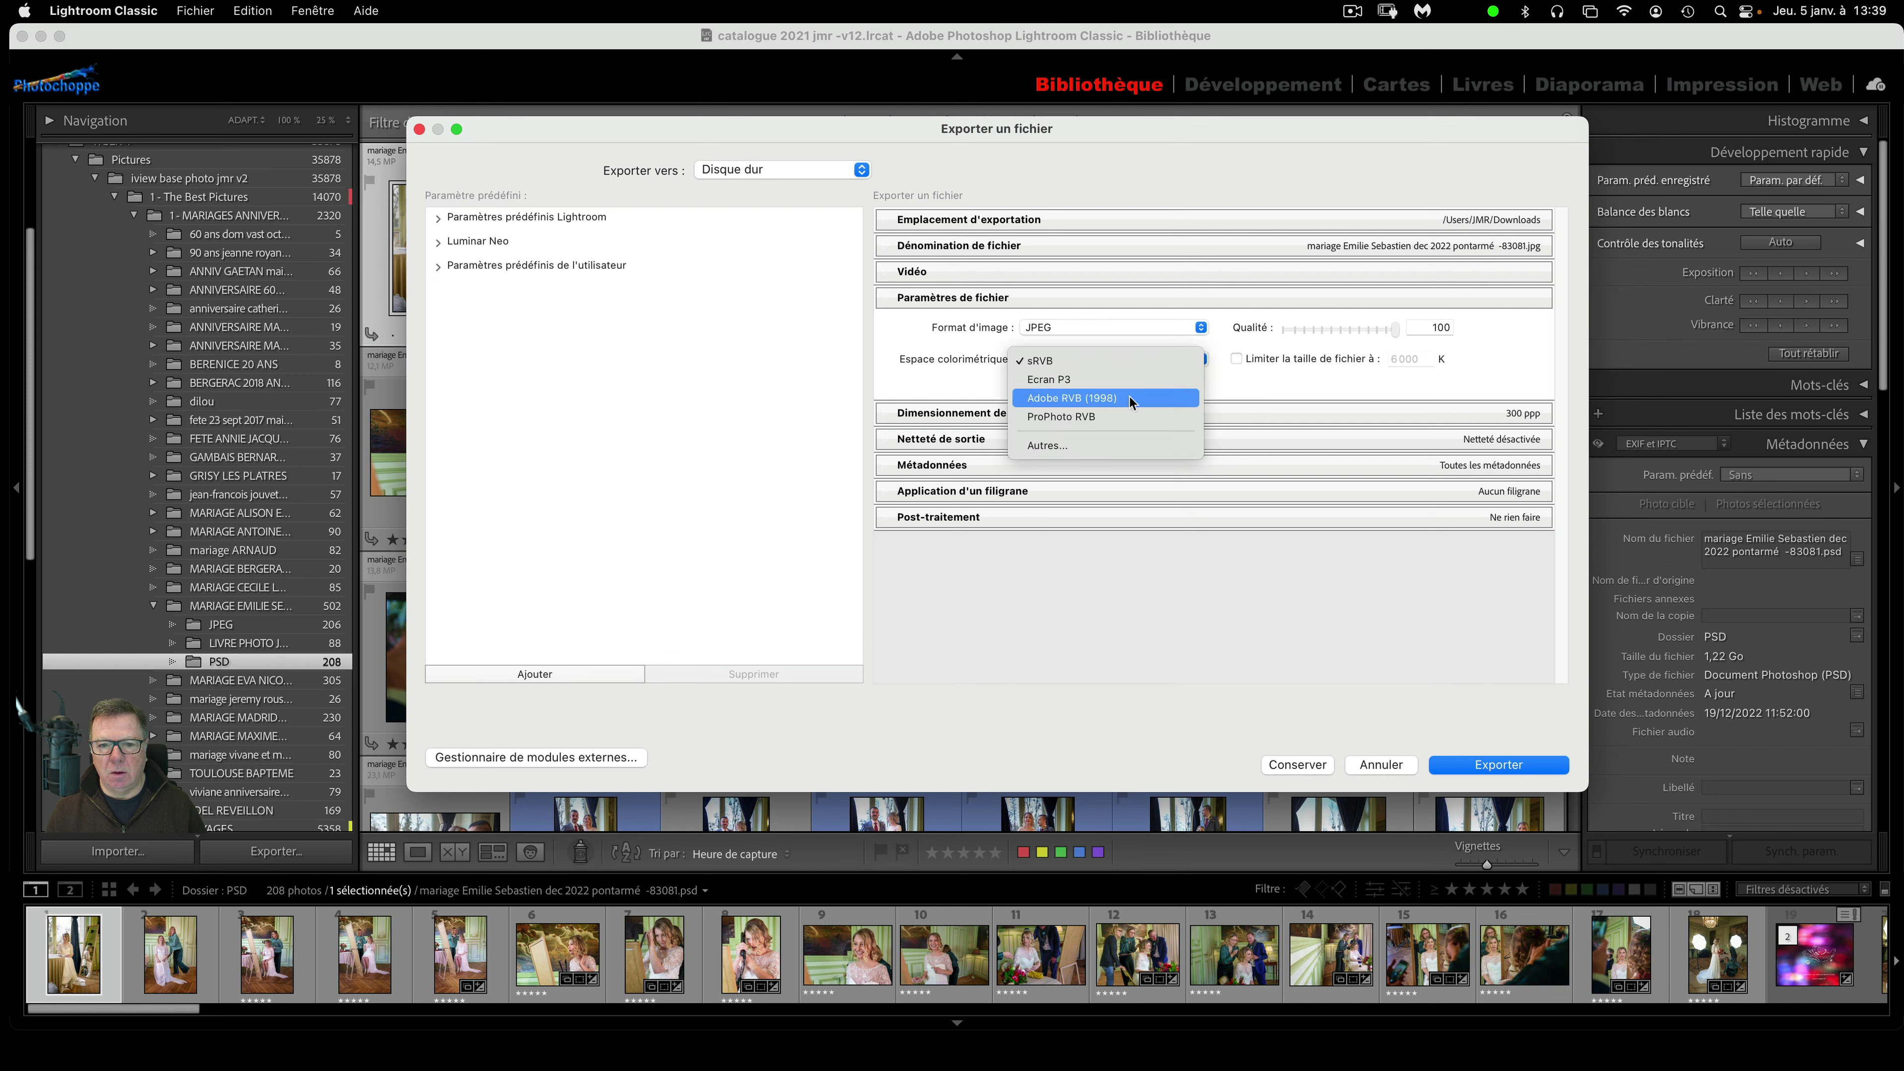
click(1136, 360)
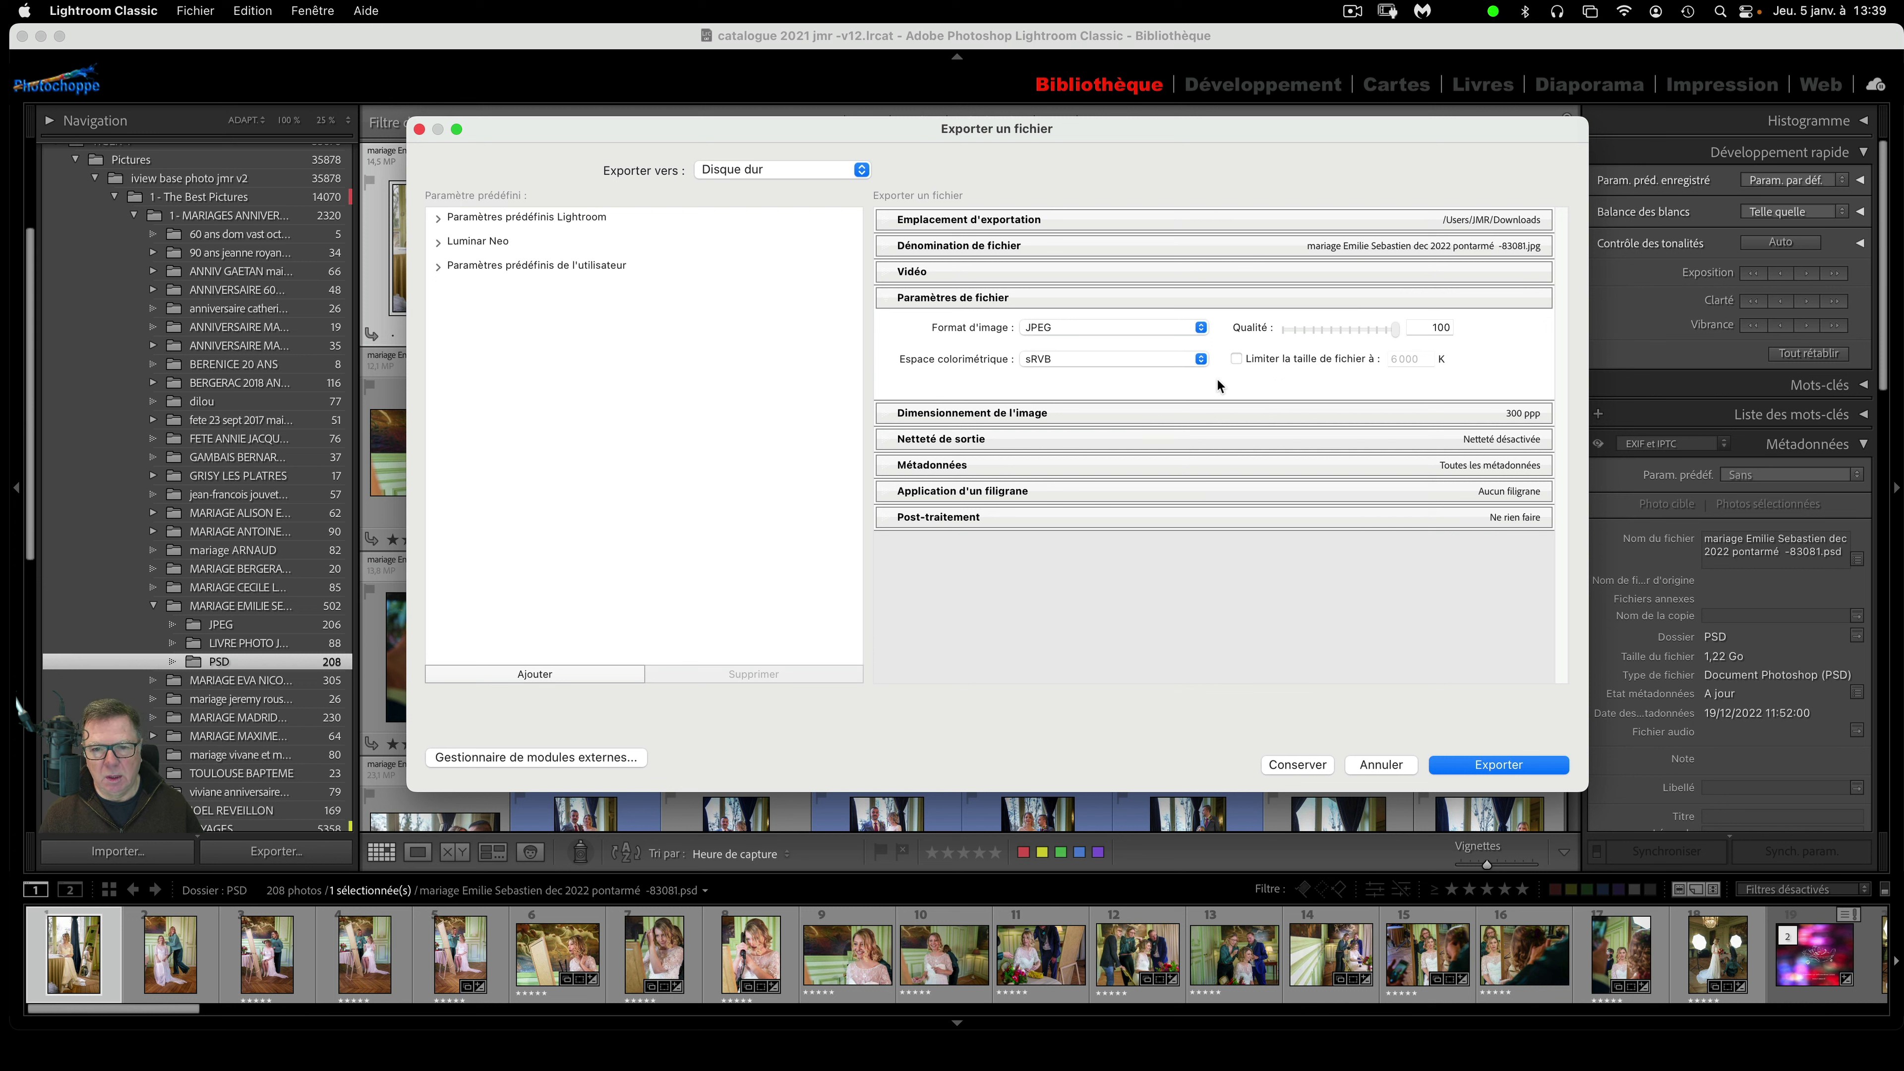
- Collapse the file settings and expand the Image Sizing section
click(980, 299)
click(1045, 323)
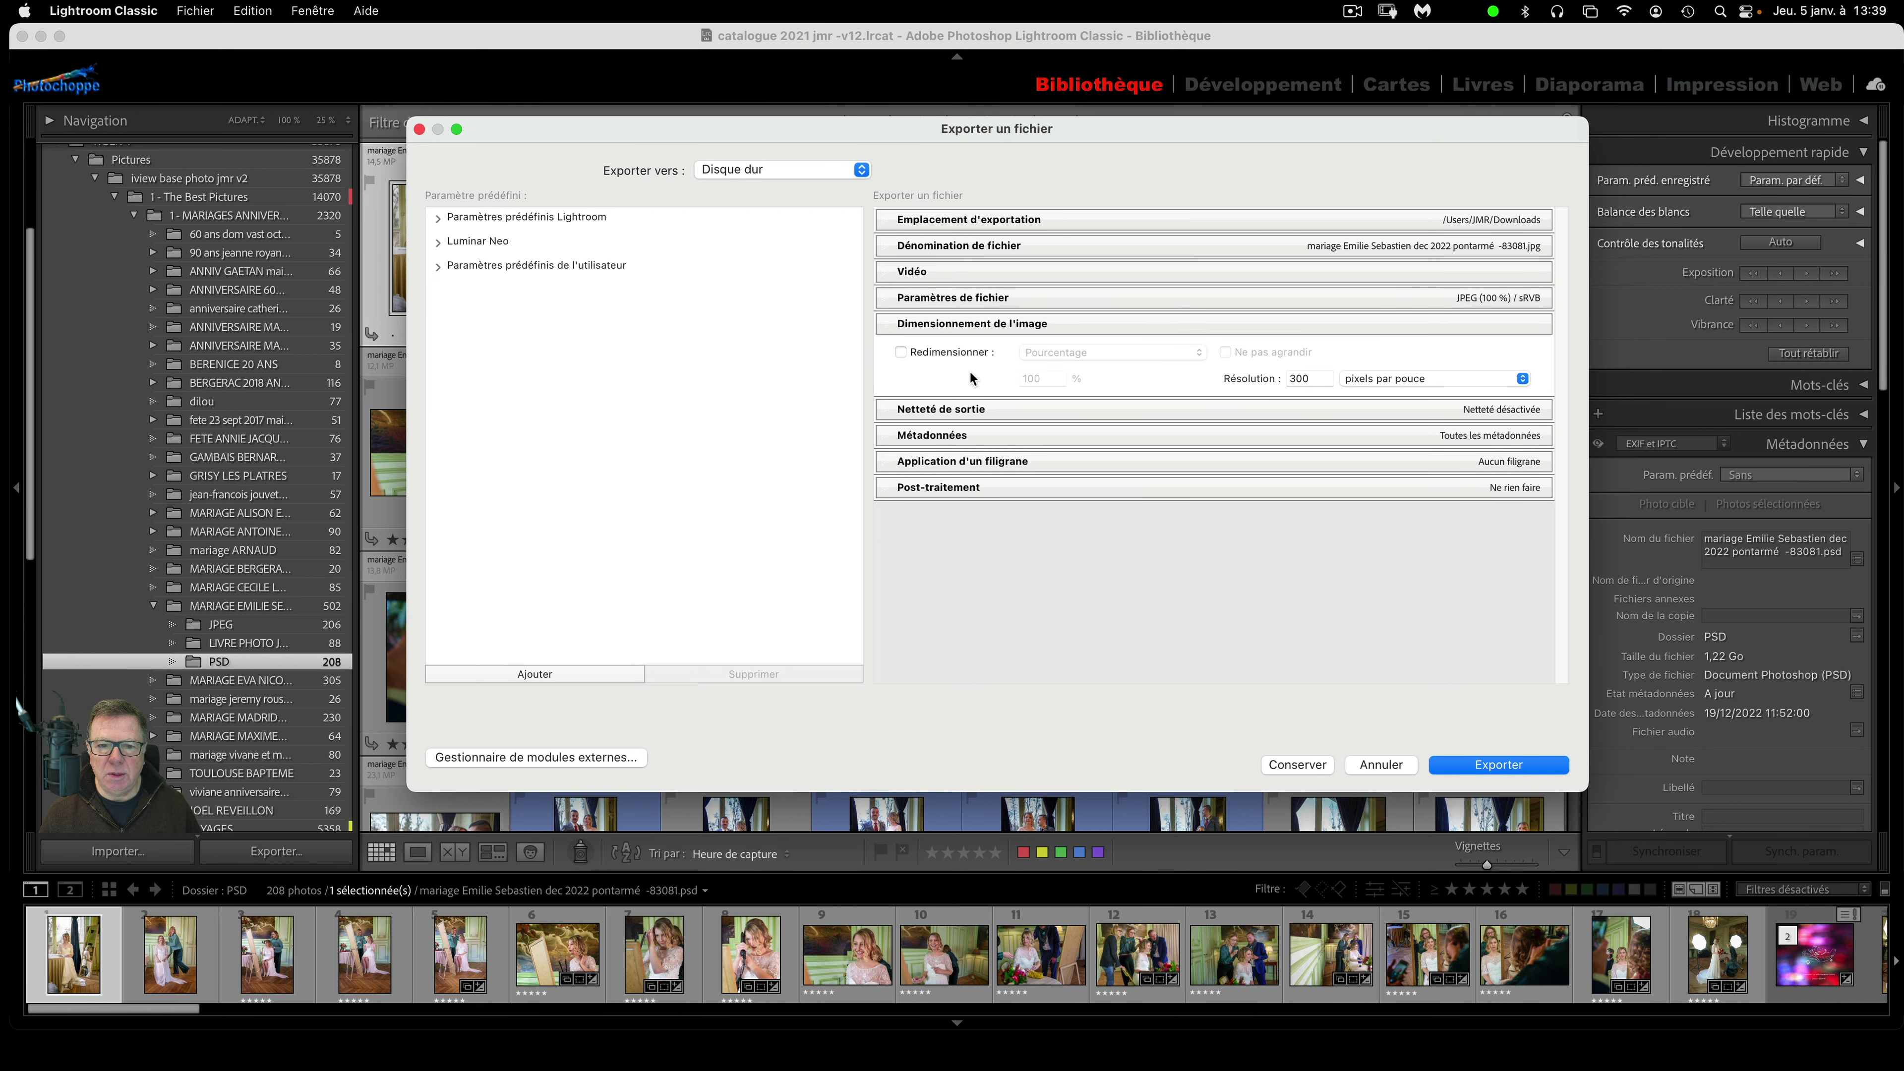
click(1026, 299)
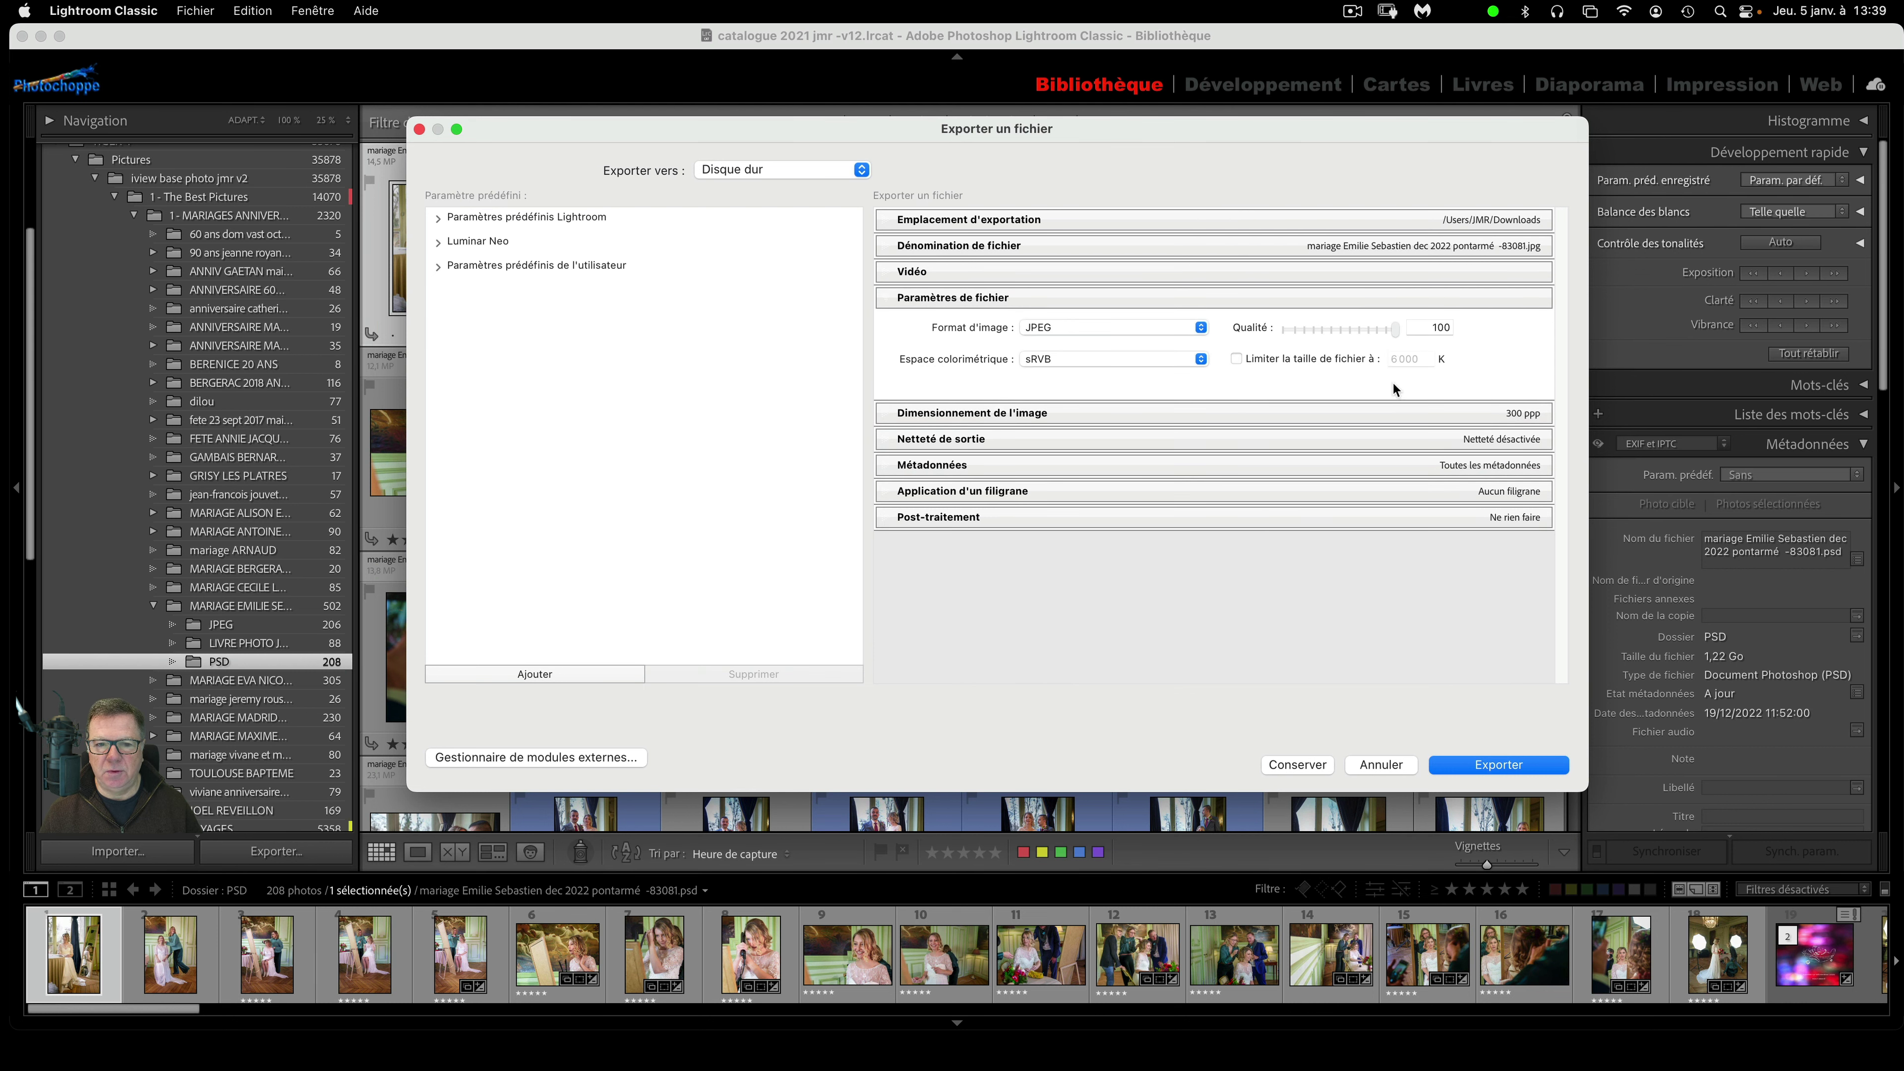
click(1094, 292)
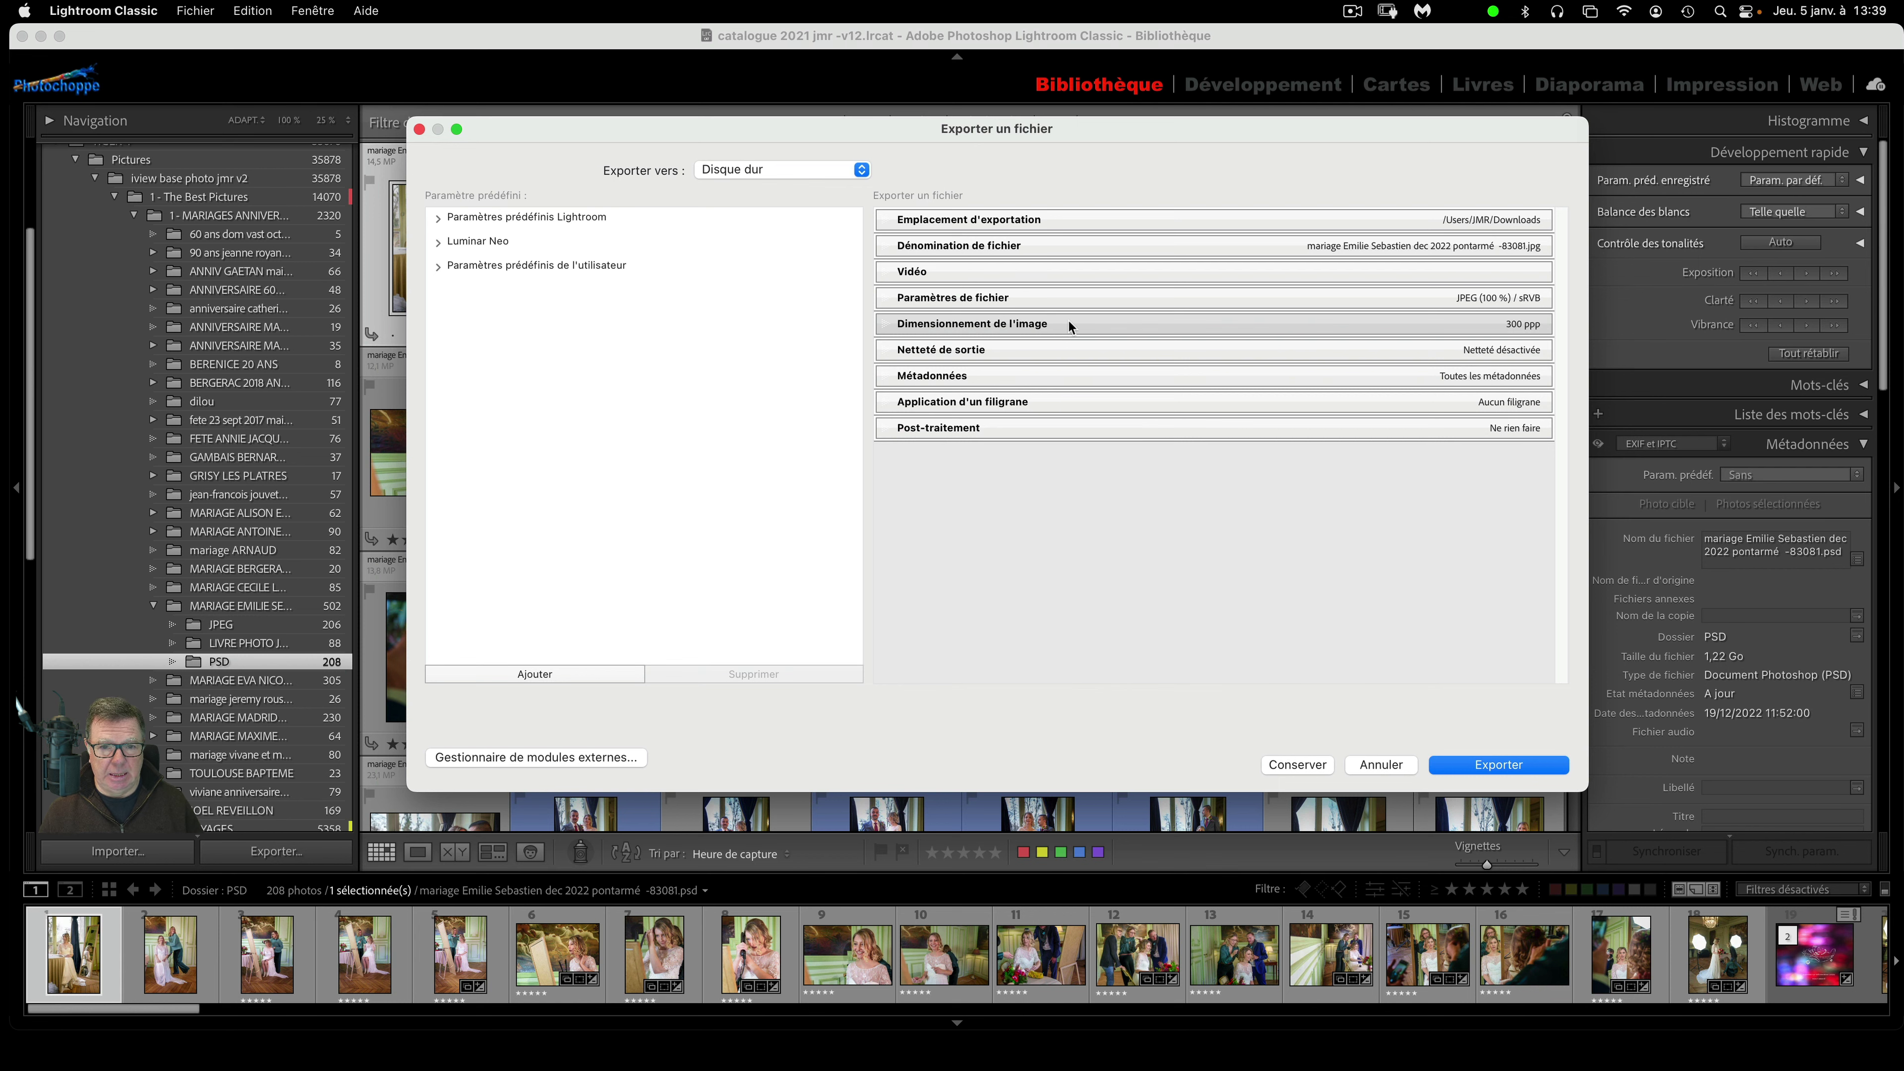
click(1068, 322)
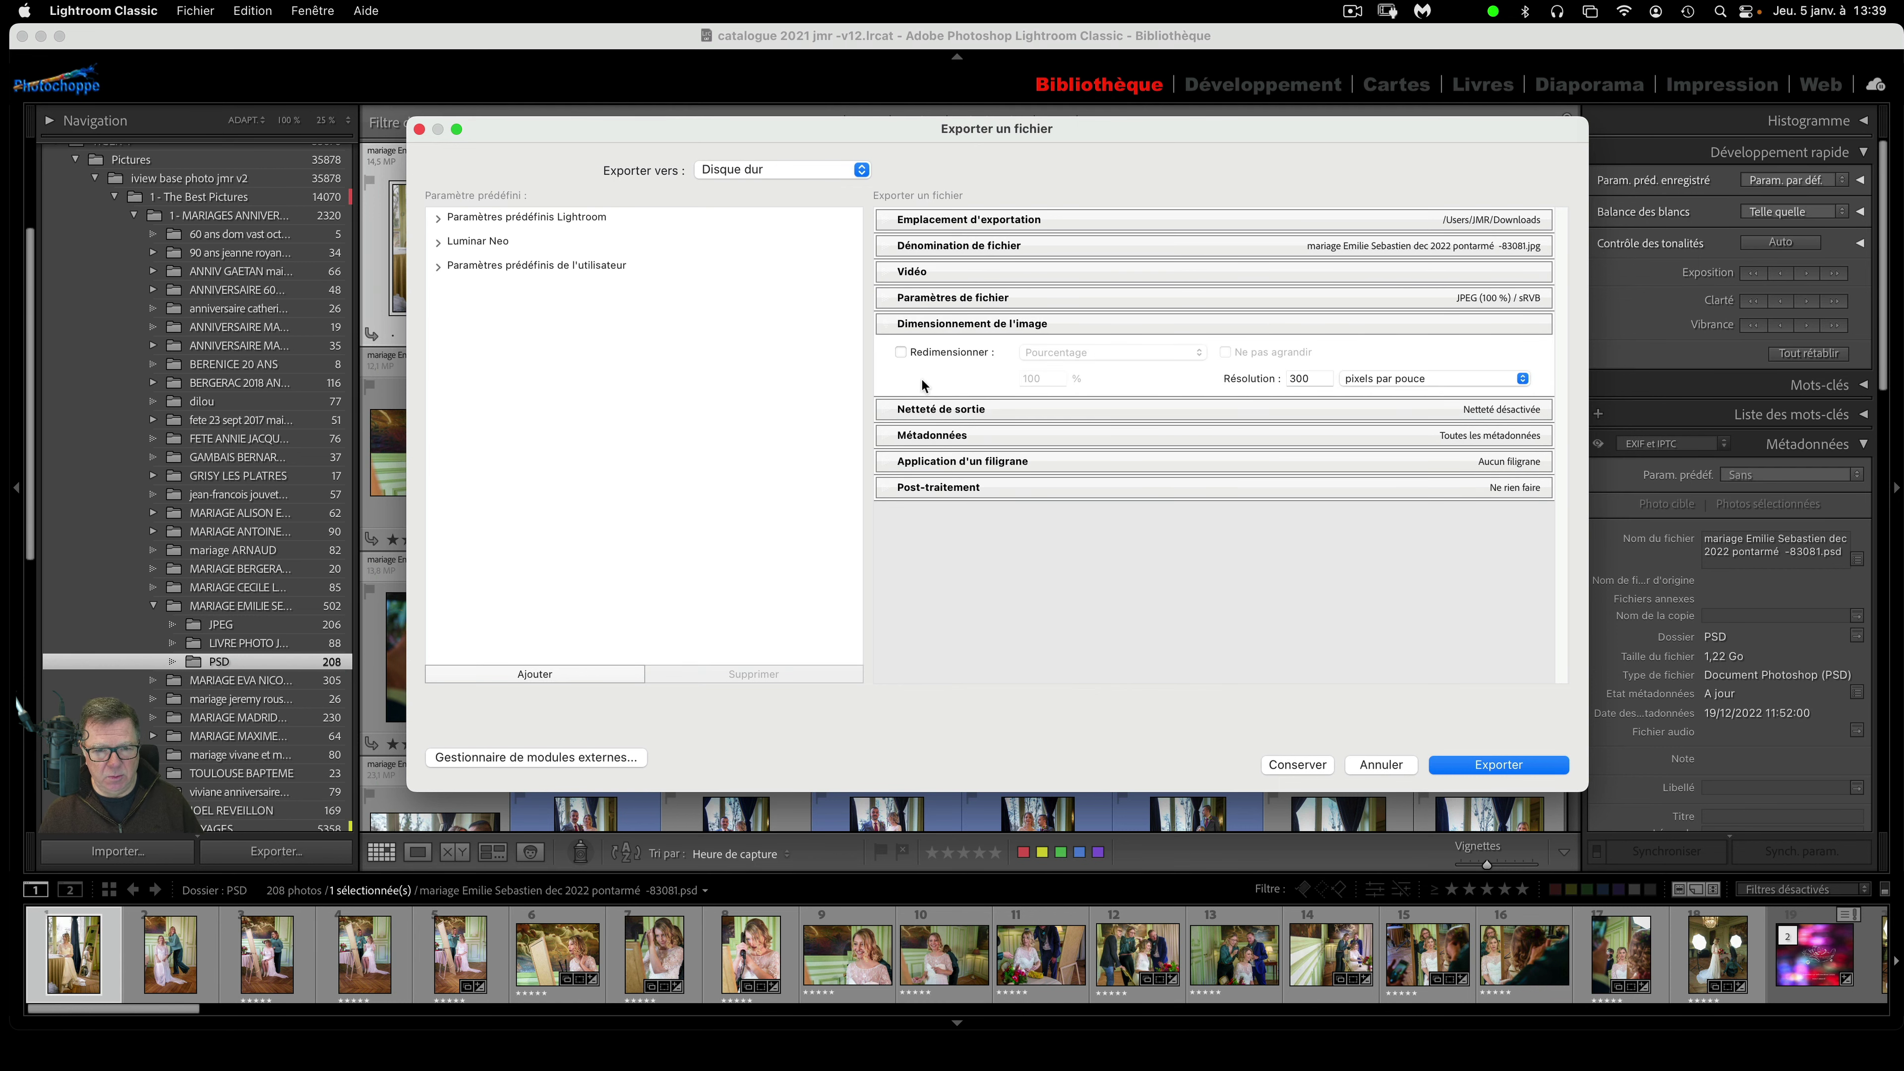
- Enable resizing, trying Mégapixels and then Long Edge at 1500 pixels
click(901, 352)
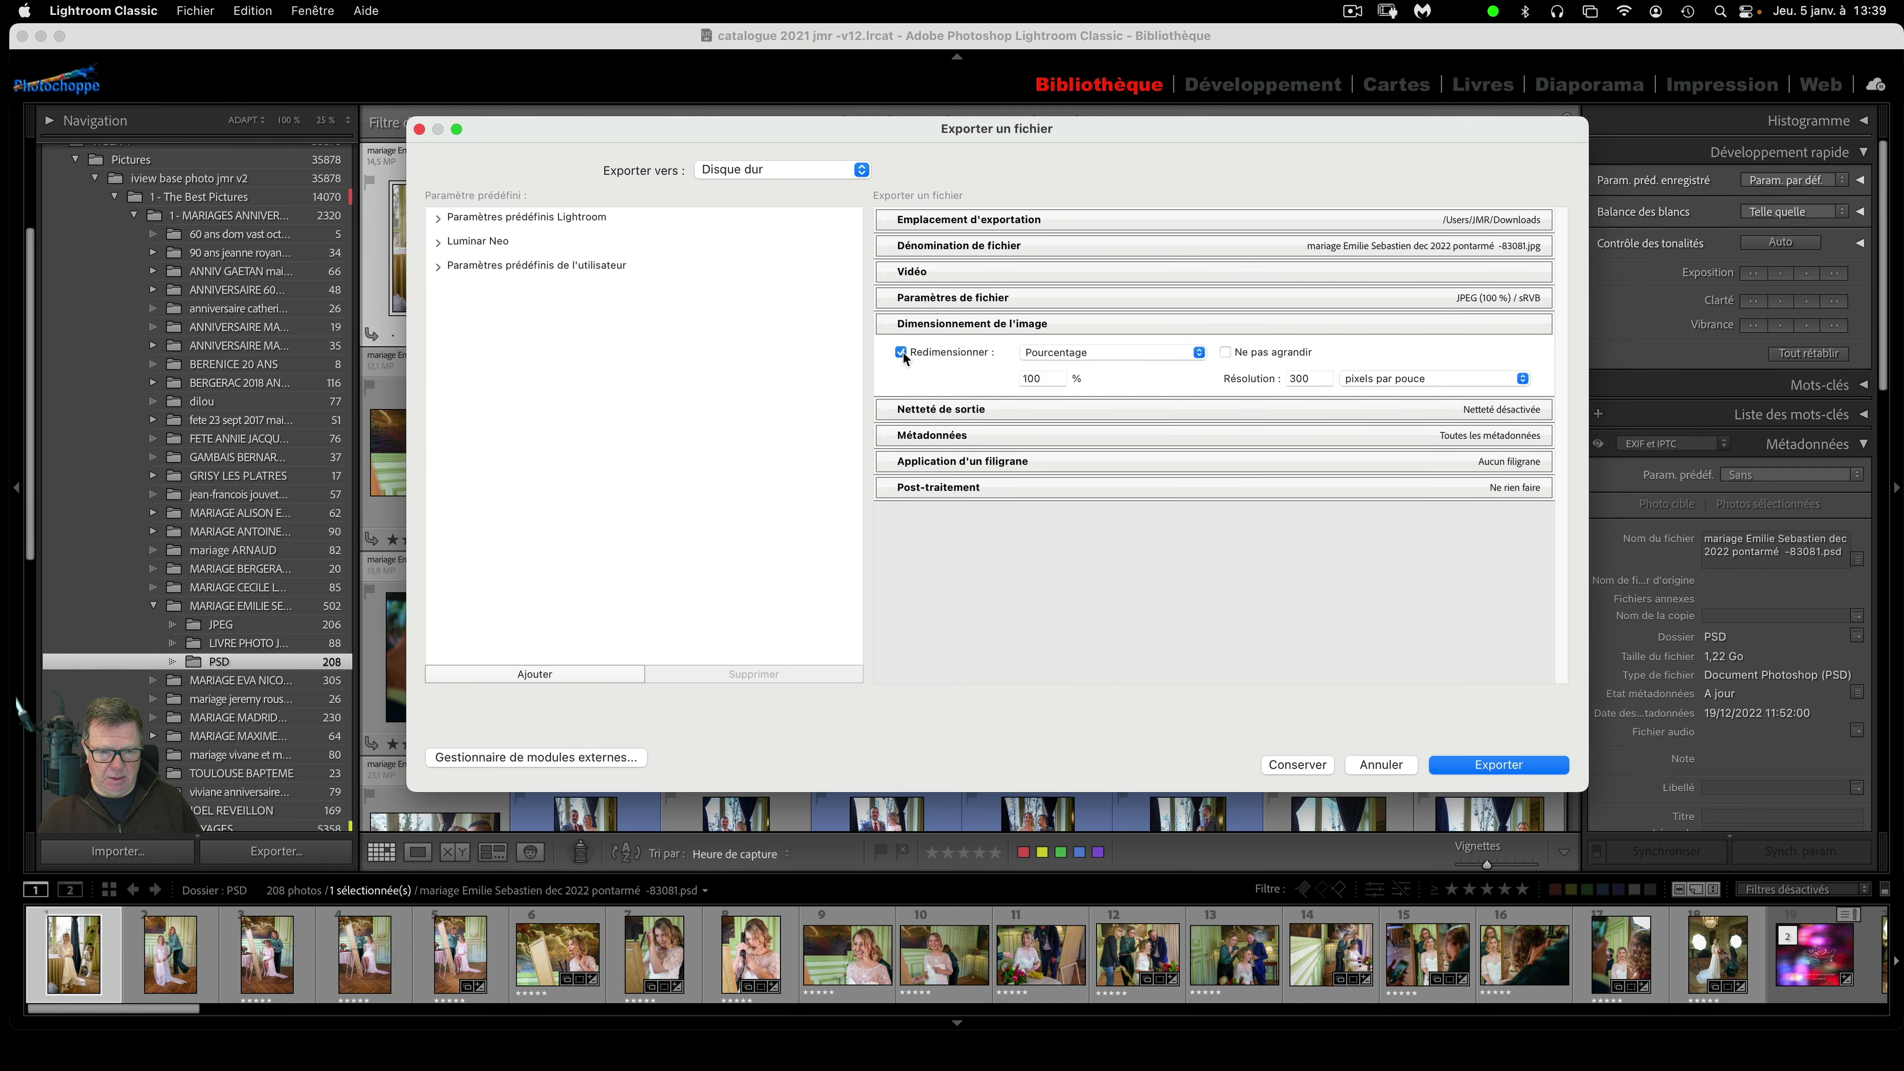
click(1155, 352)
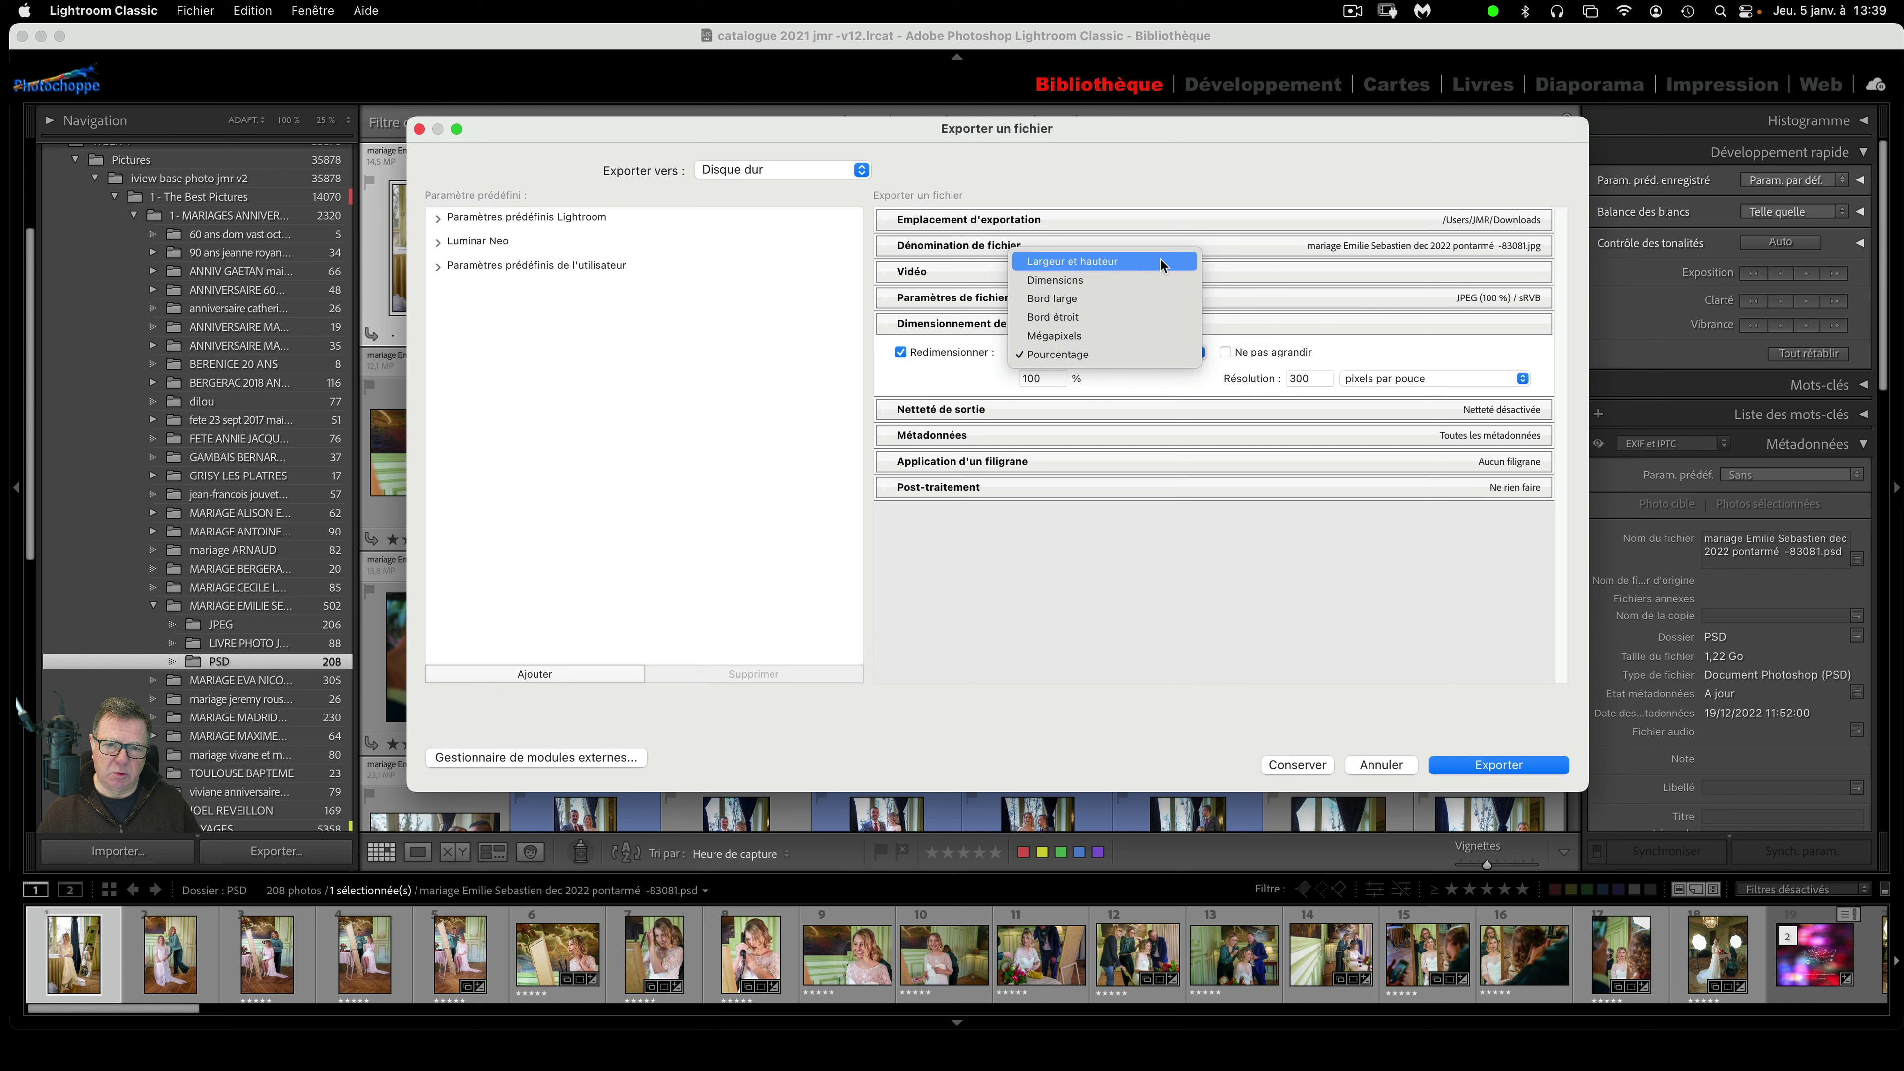
click(952, 372)
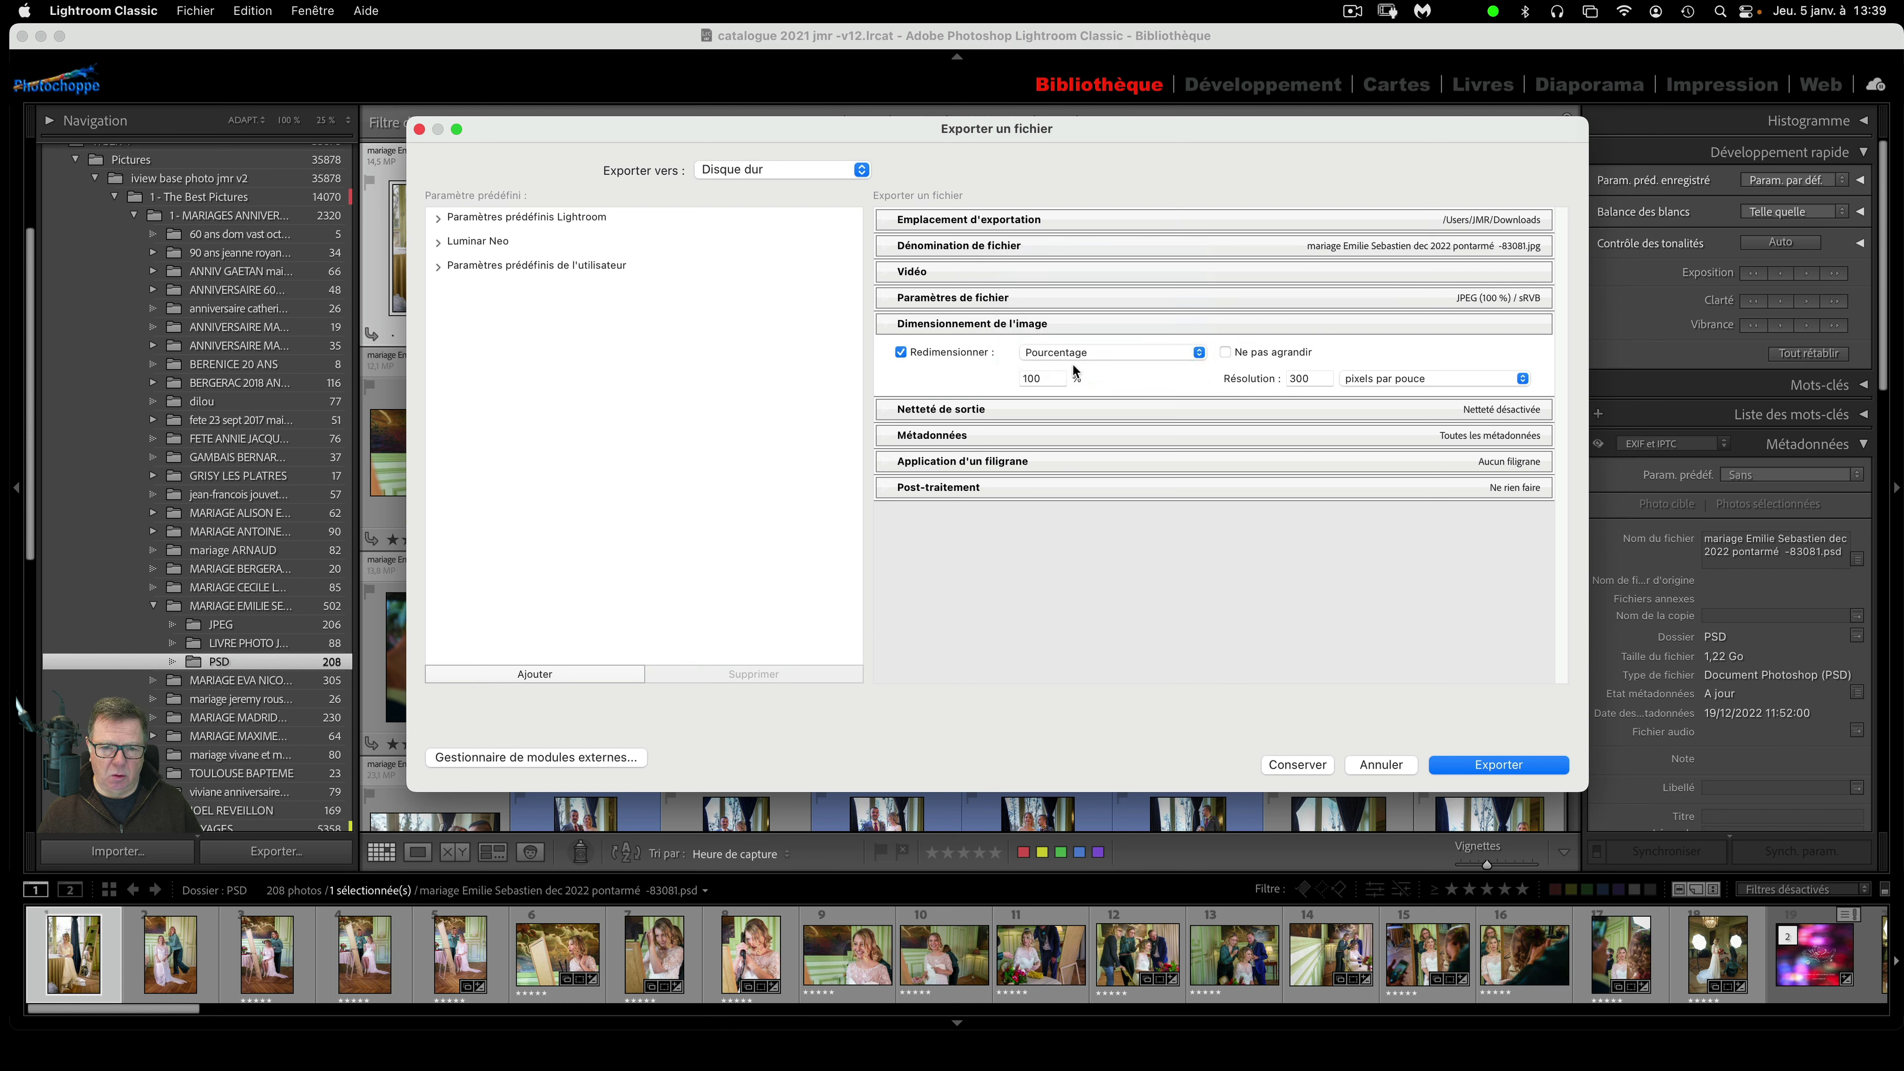
click(1131, 353)
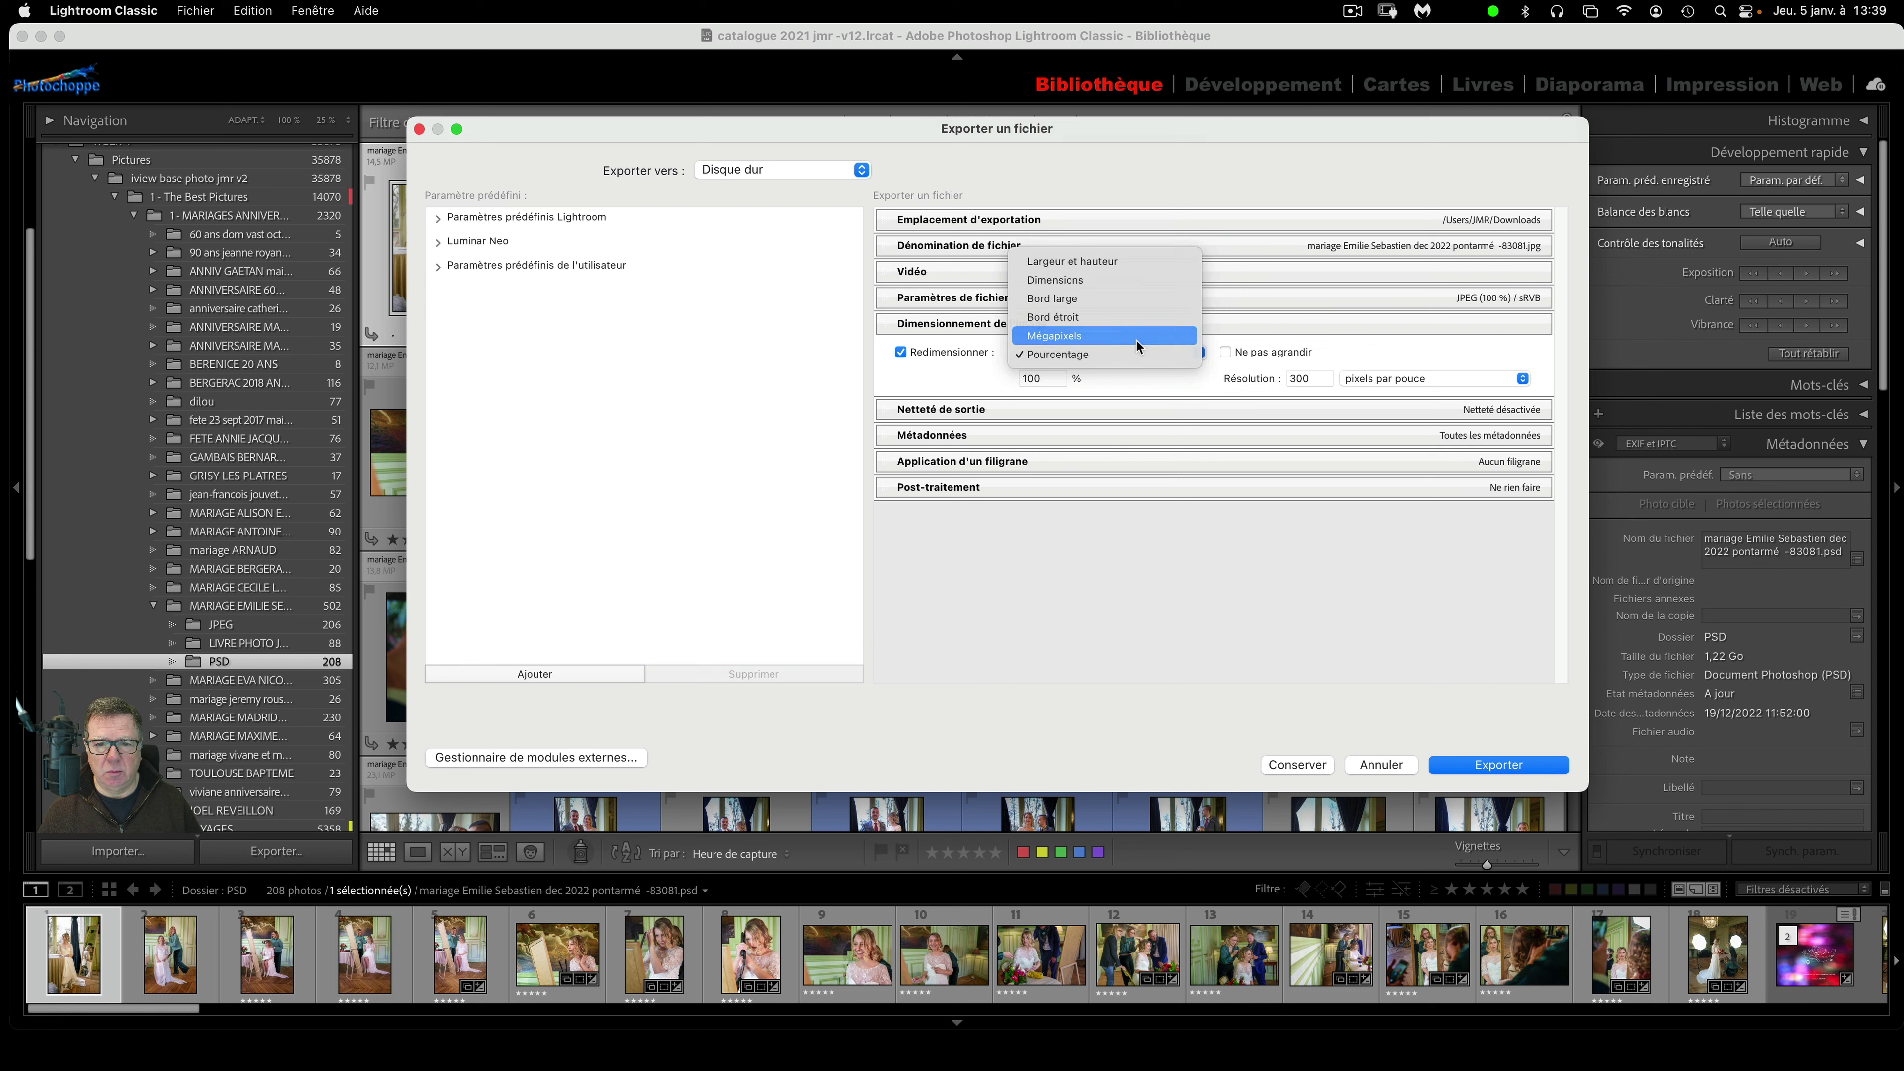
click(1137, 340)
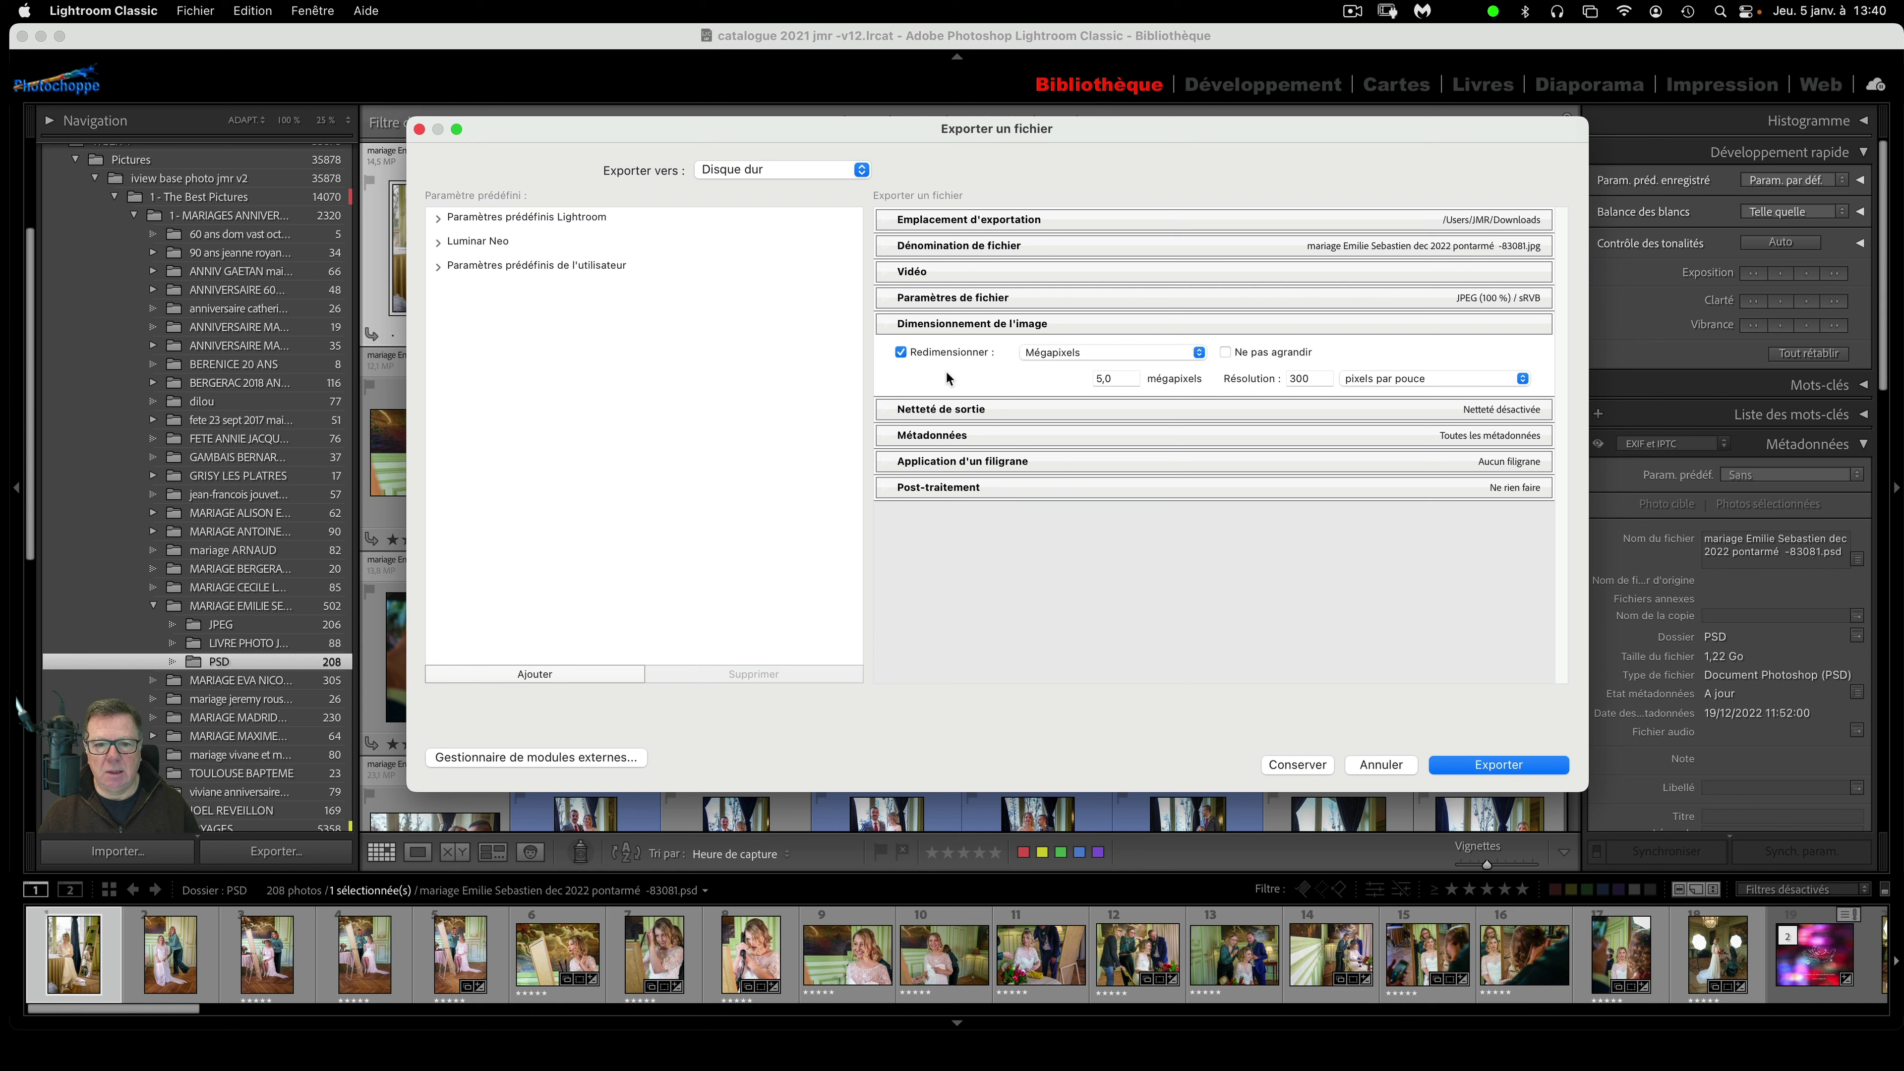
click(1062, 353)
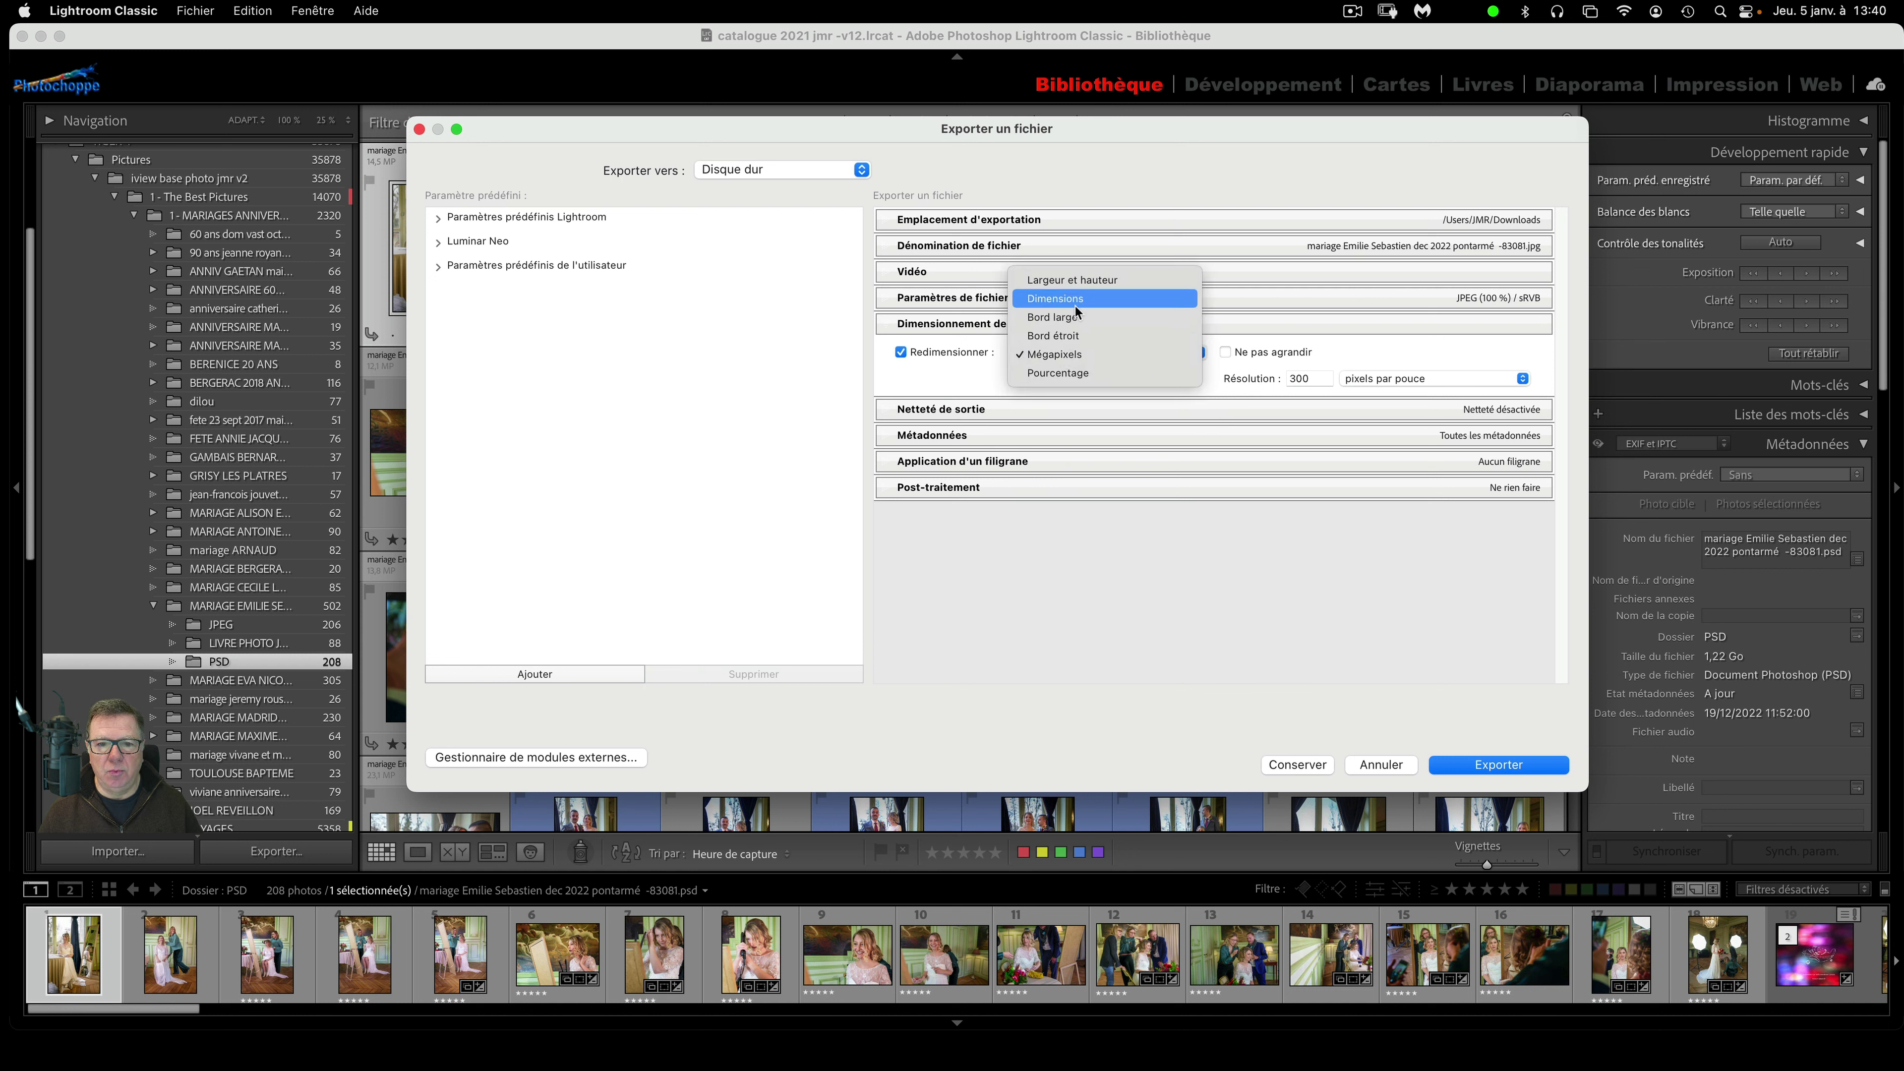
click(1085, 319)
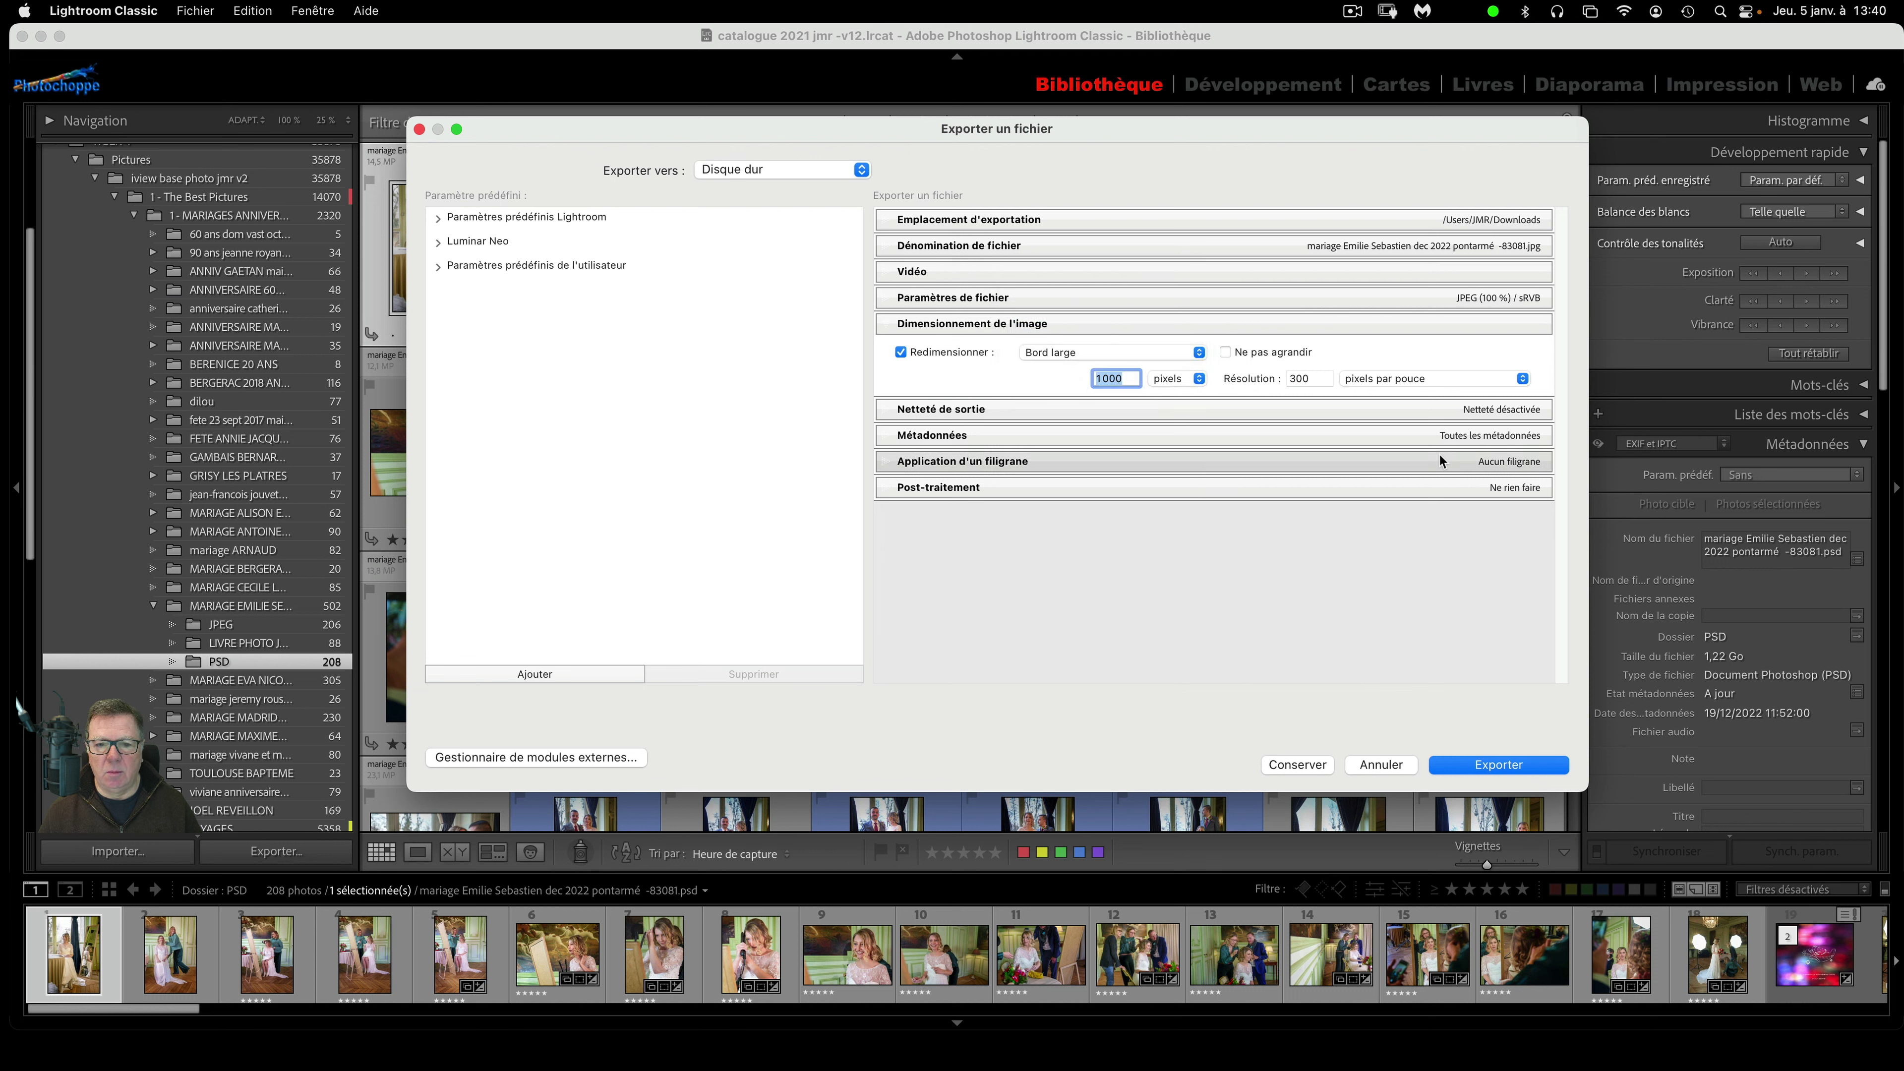
text(1500)
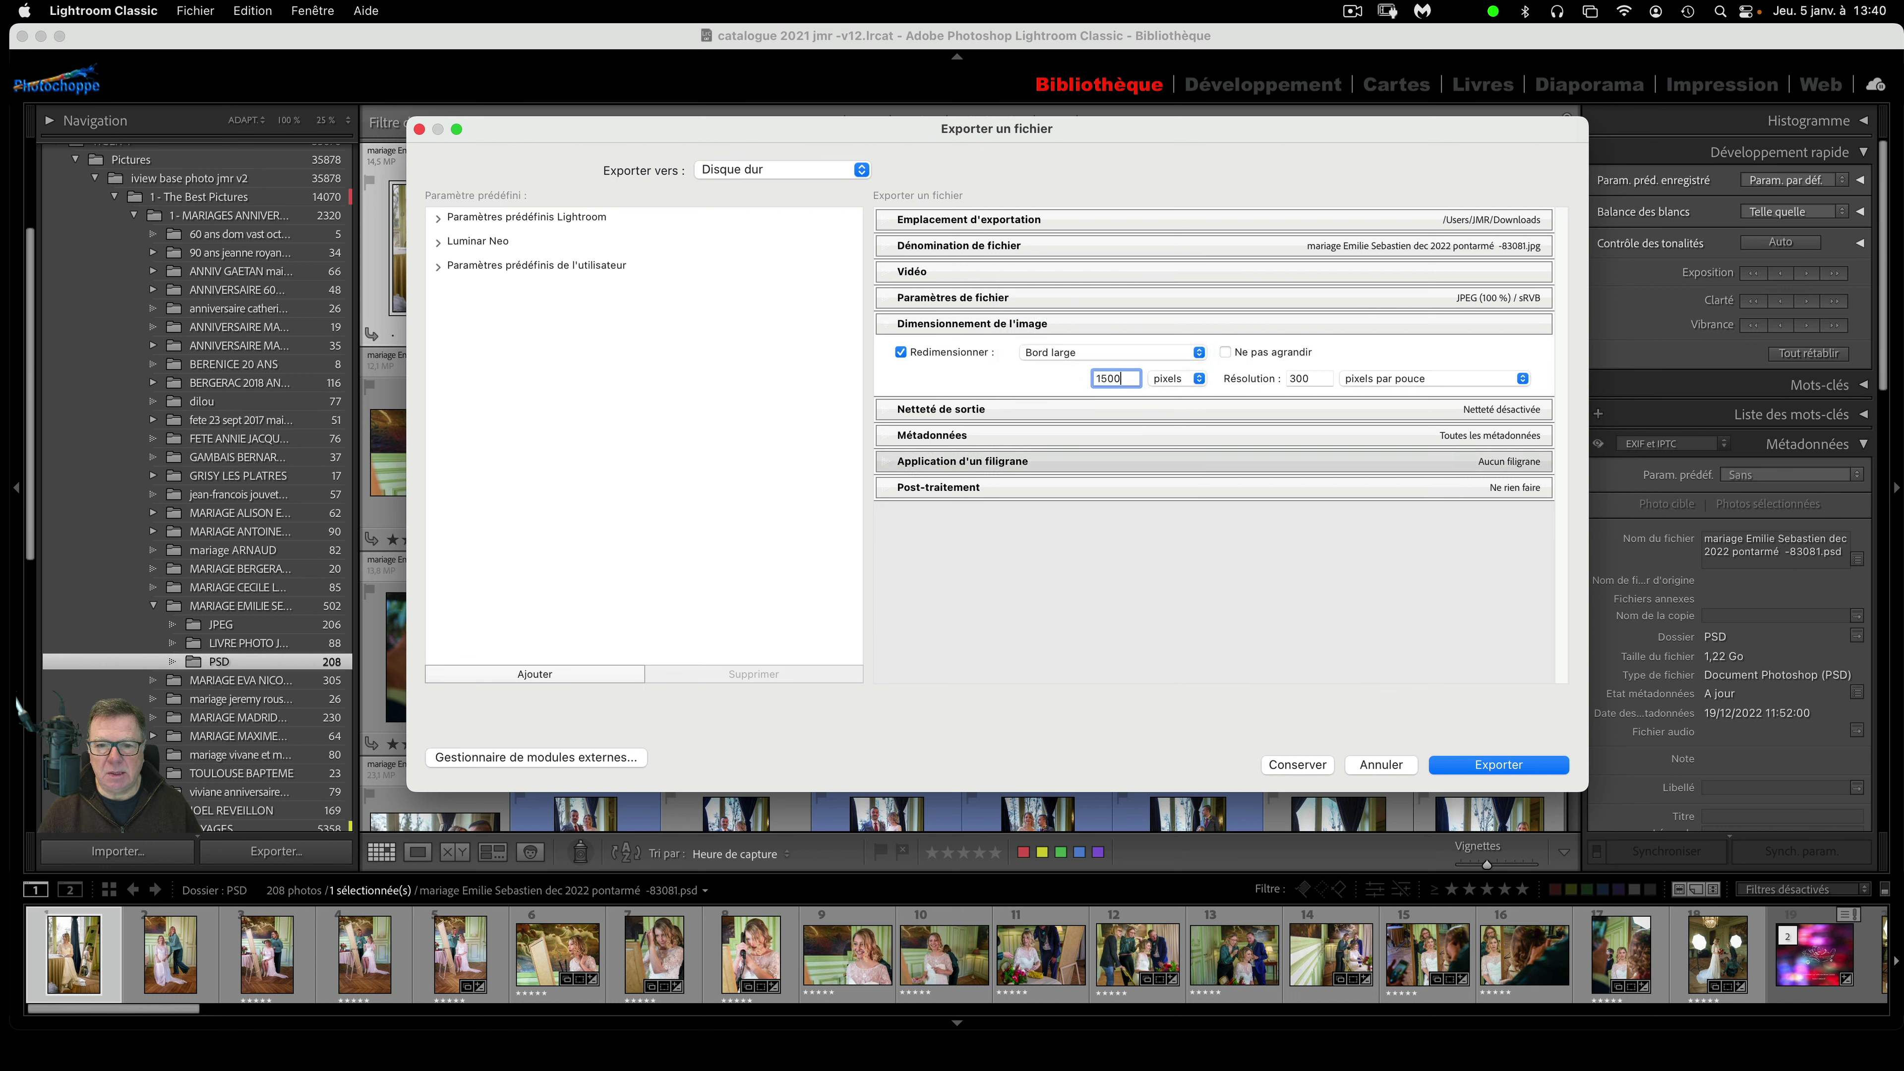
click(1070, 377)
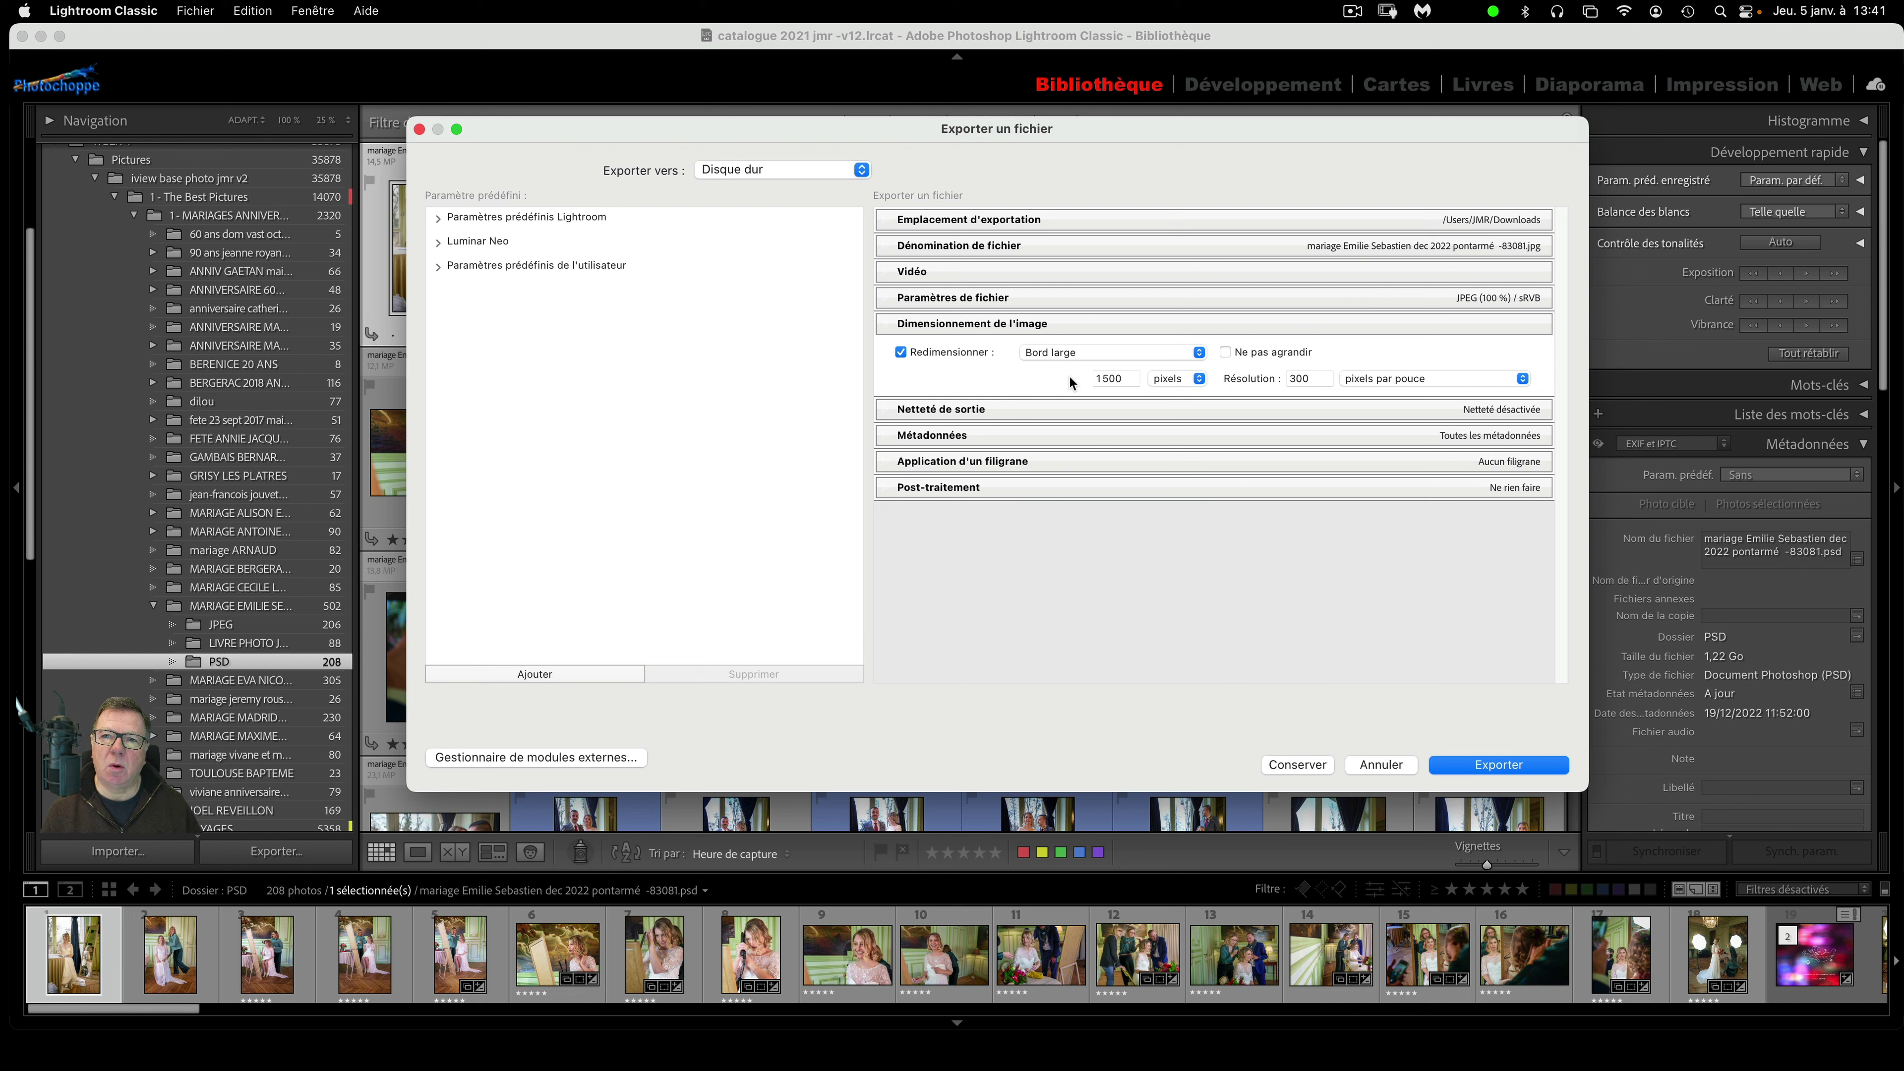
- Try the Short Edge, Dimensions and Width & Height modes, leaving resizing off at 300 ppi
click(1100, 353)
click(1096, 372)
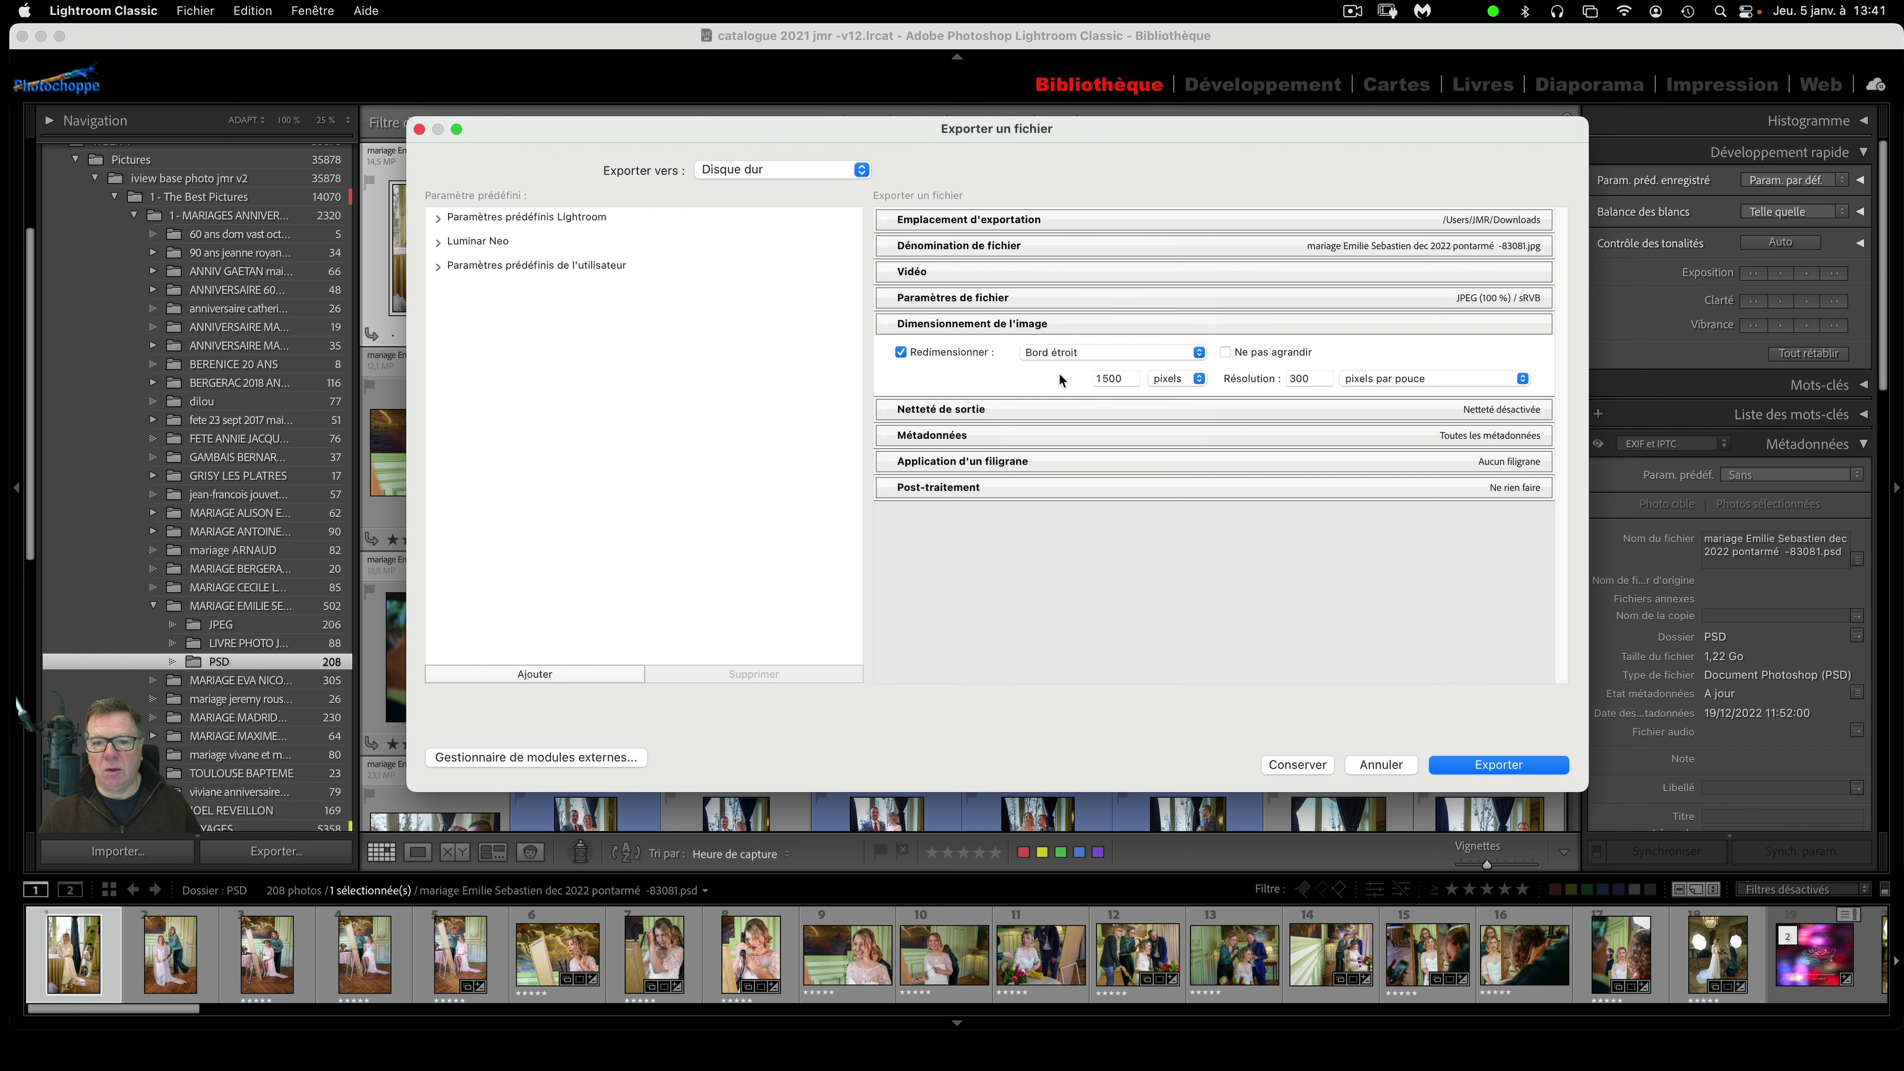
click(1095, 353)
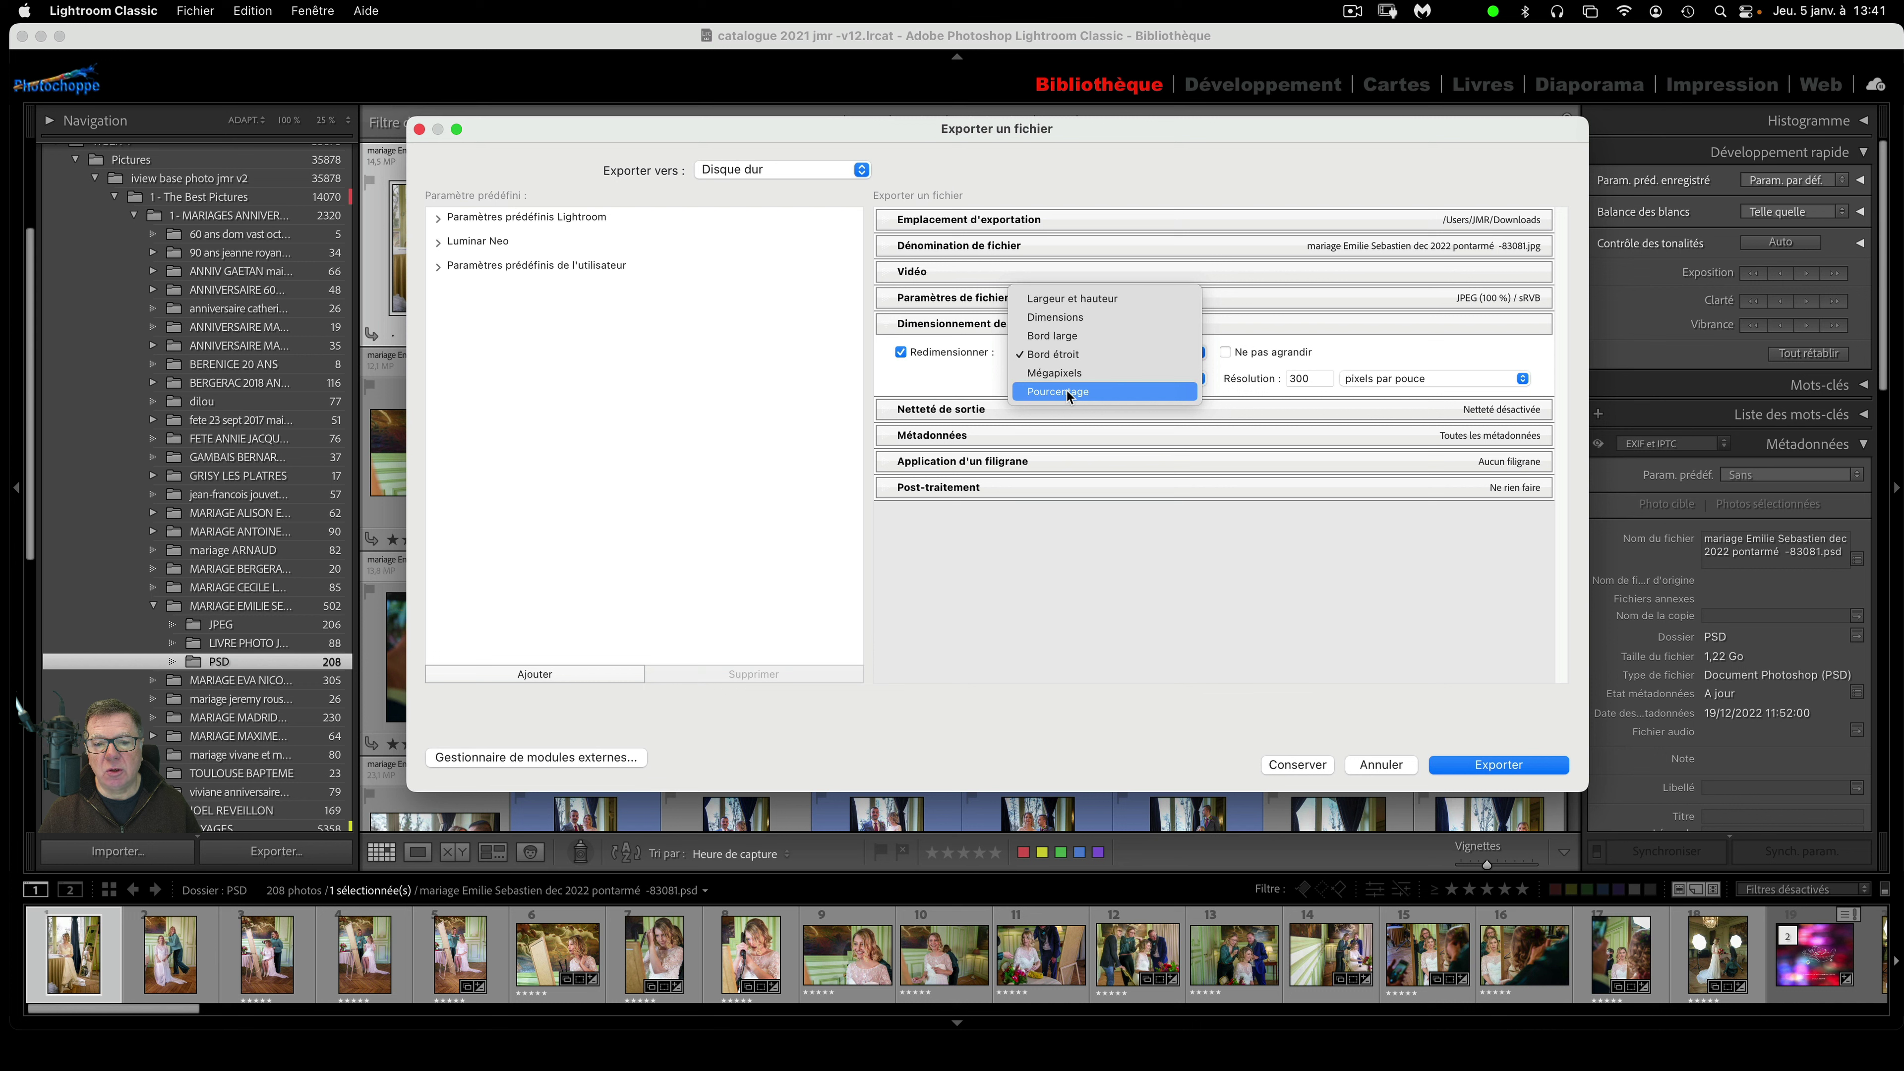
click(990, 372)
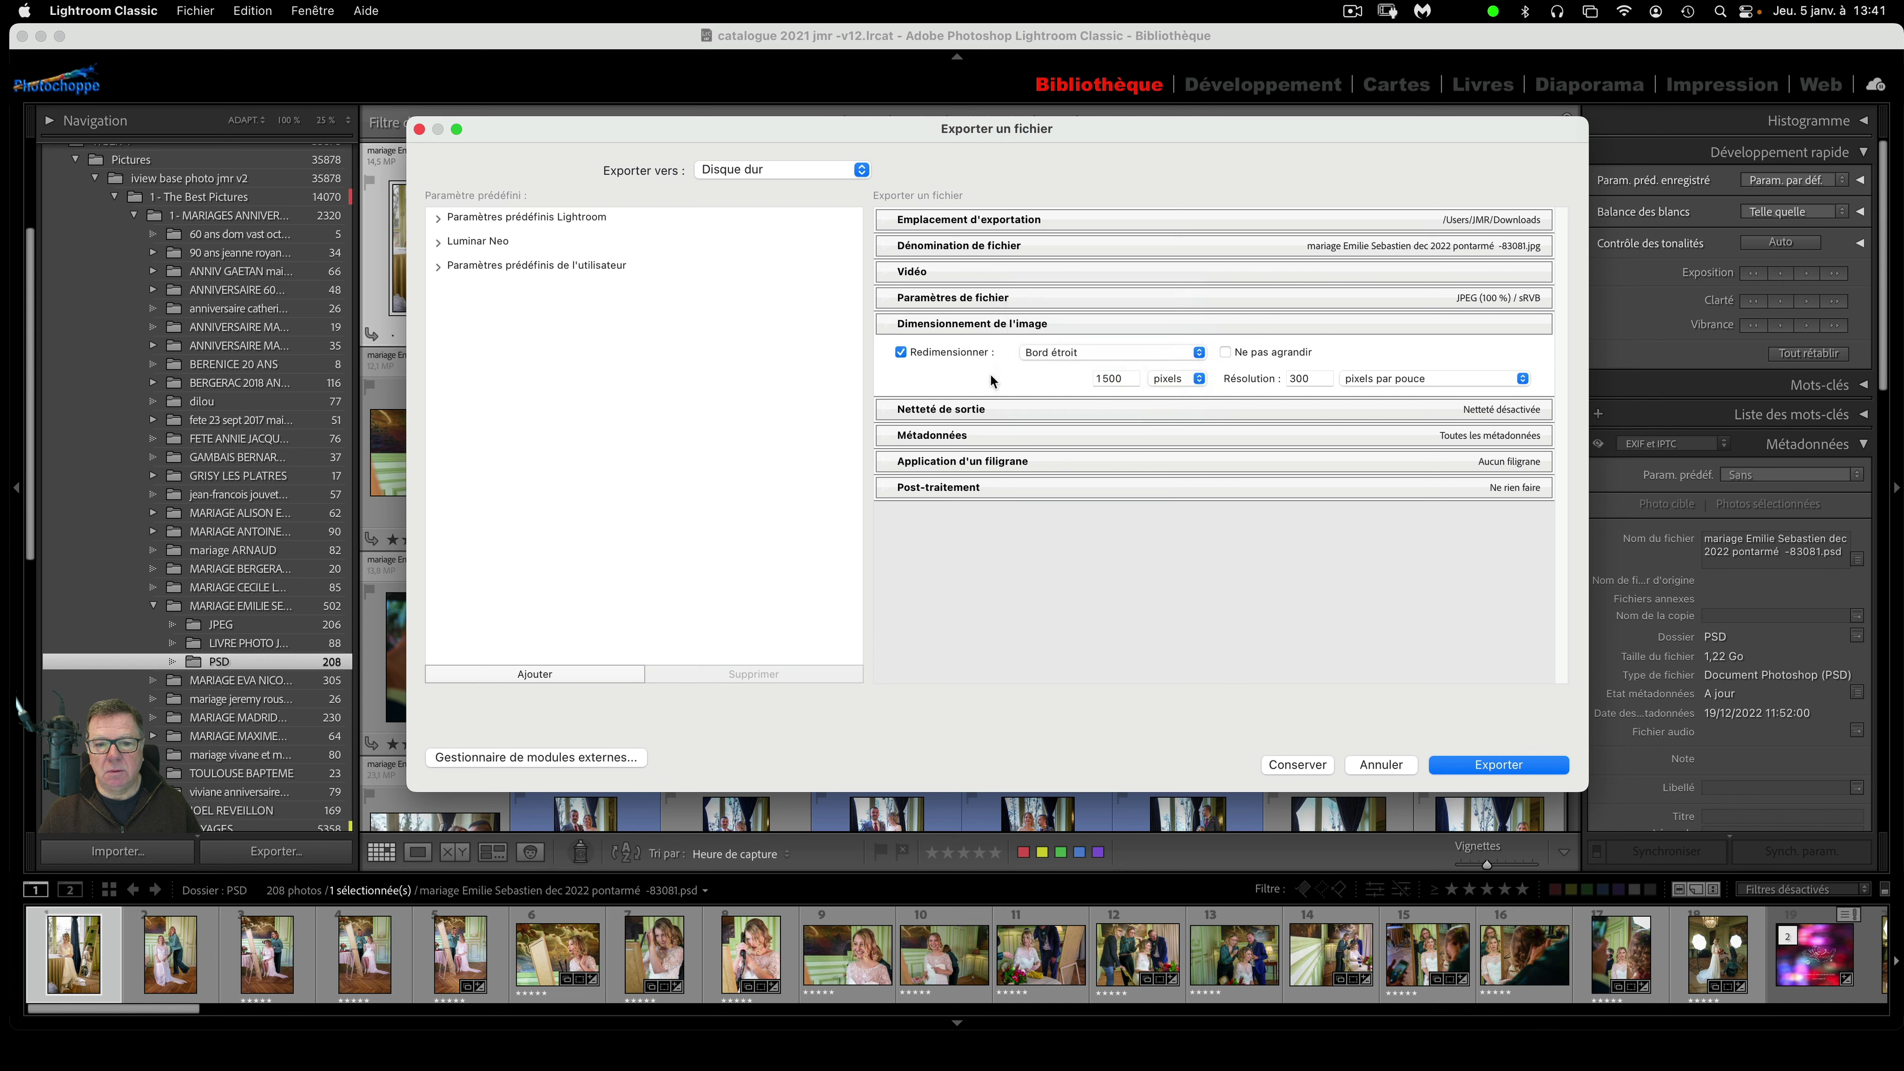
click(1079, 351)
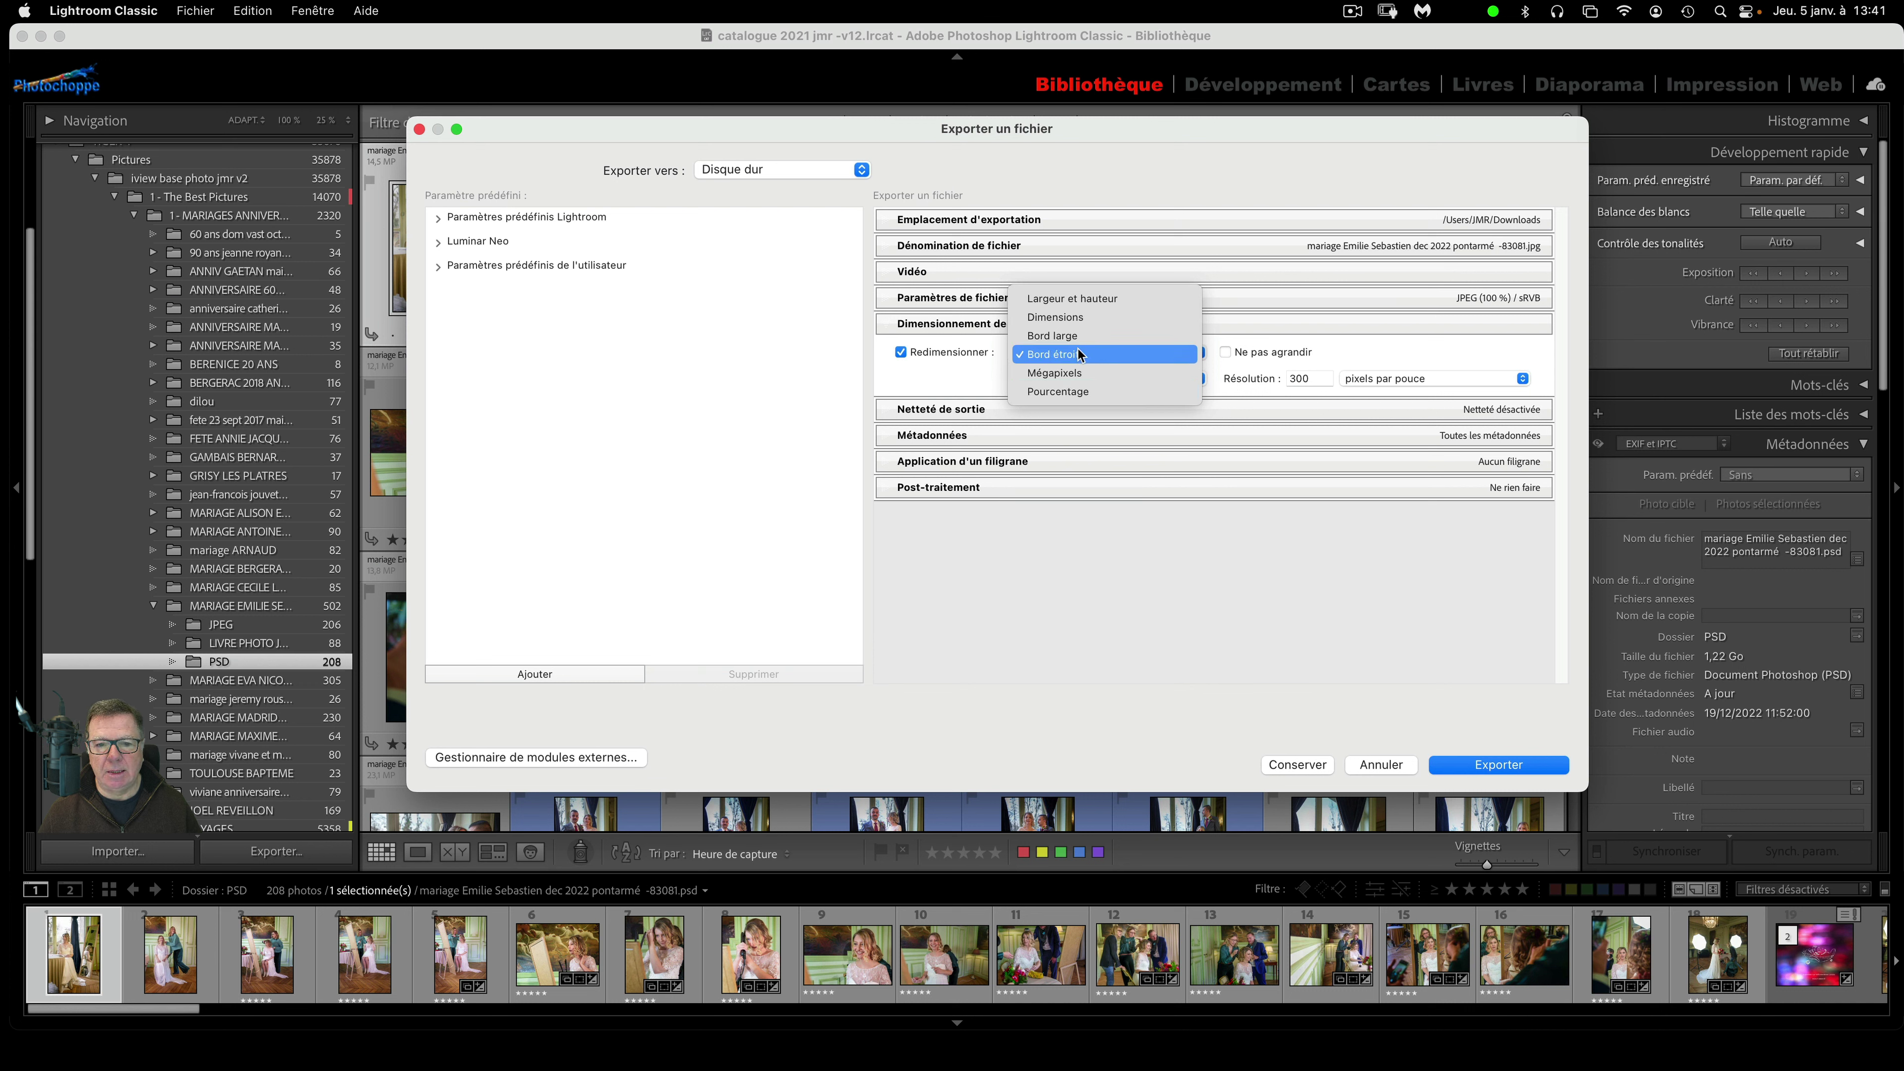
click(1095, 317)
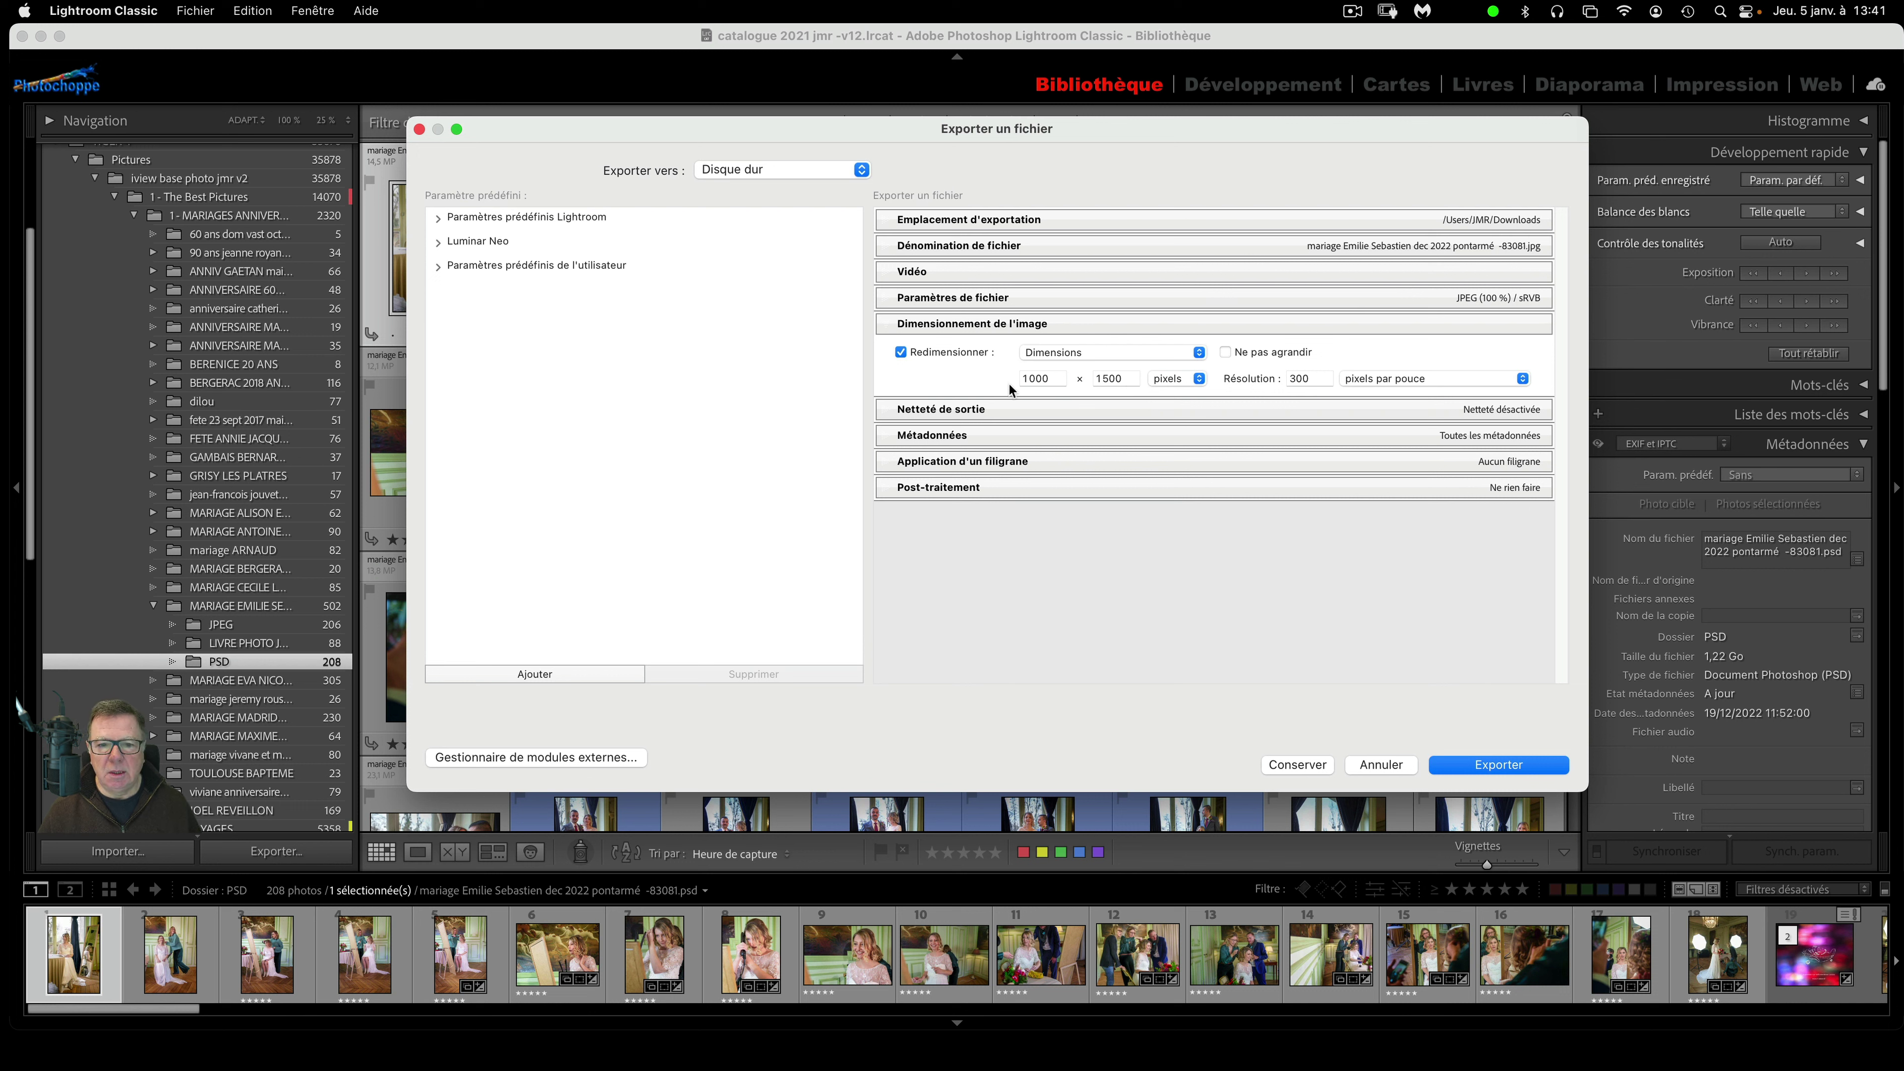
click(1073, 354)
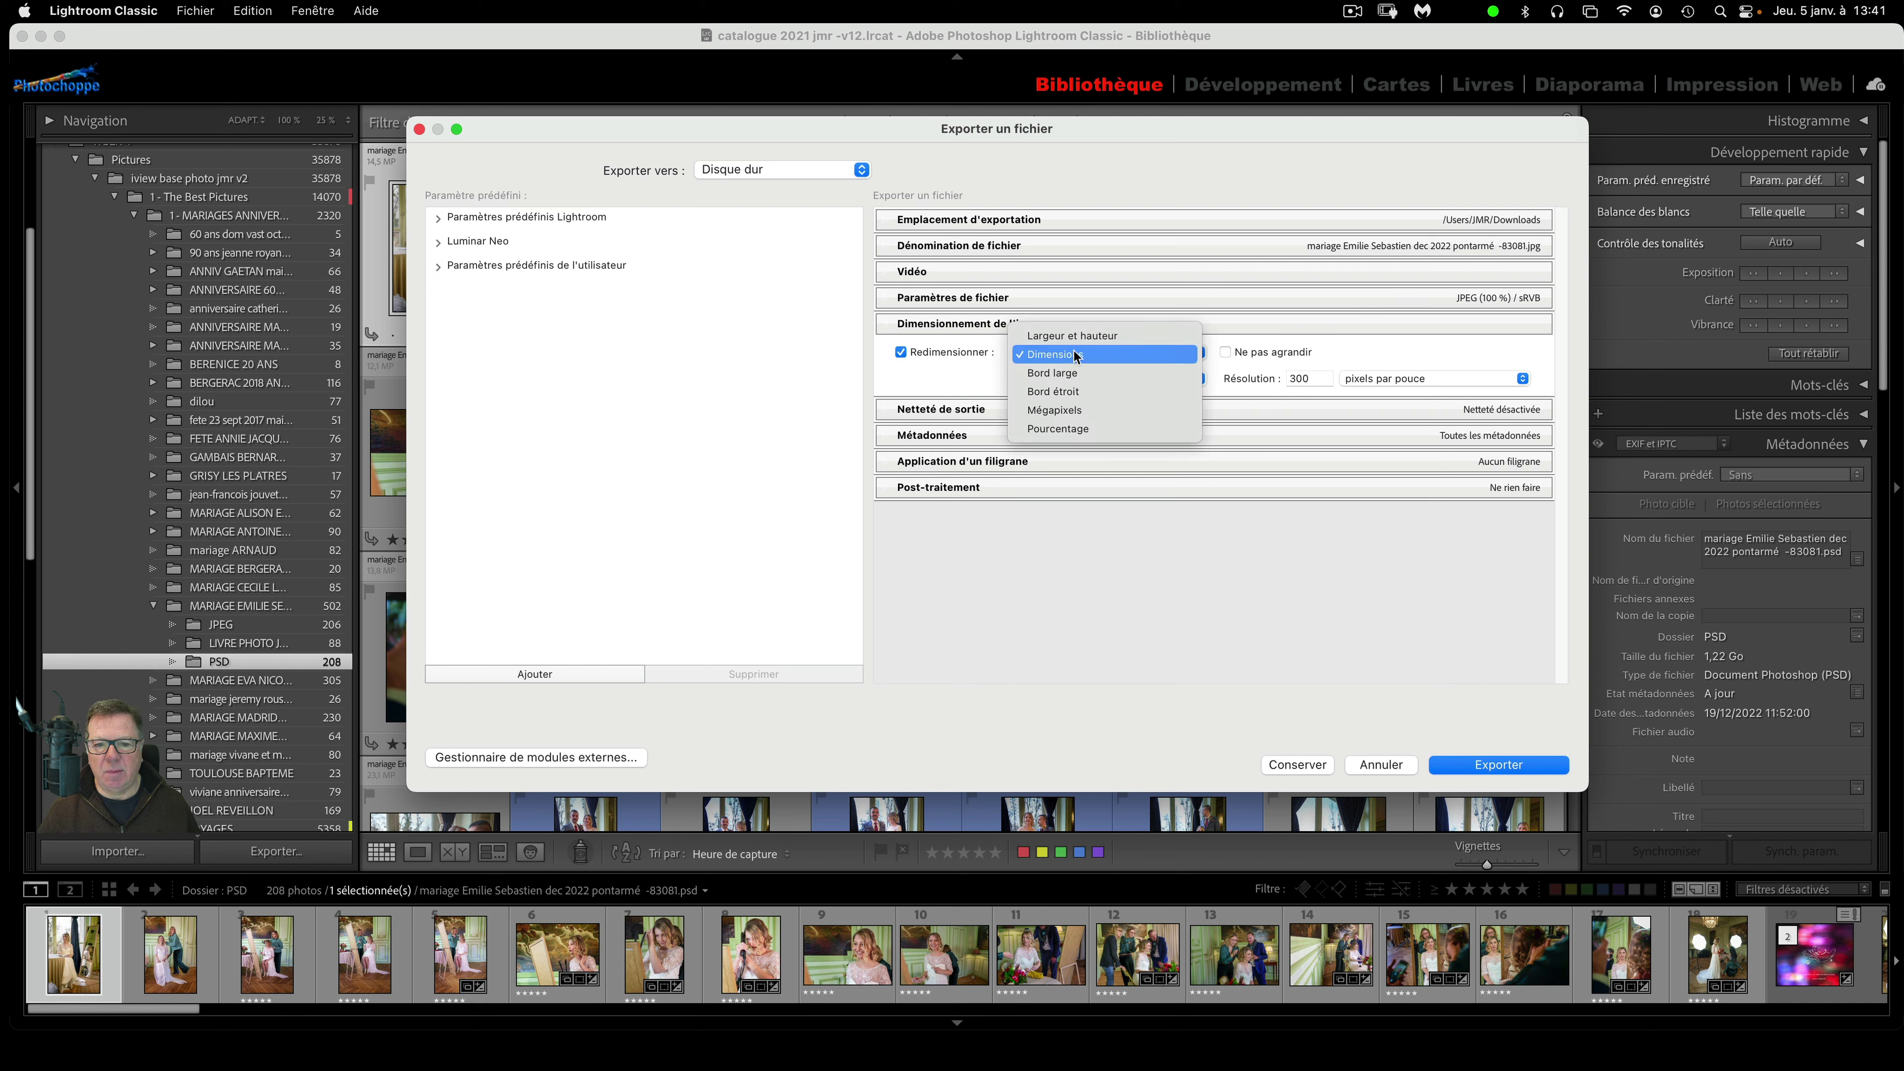
click(1102, 338)
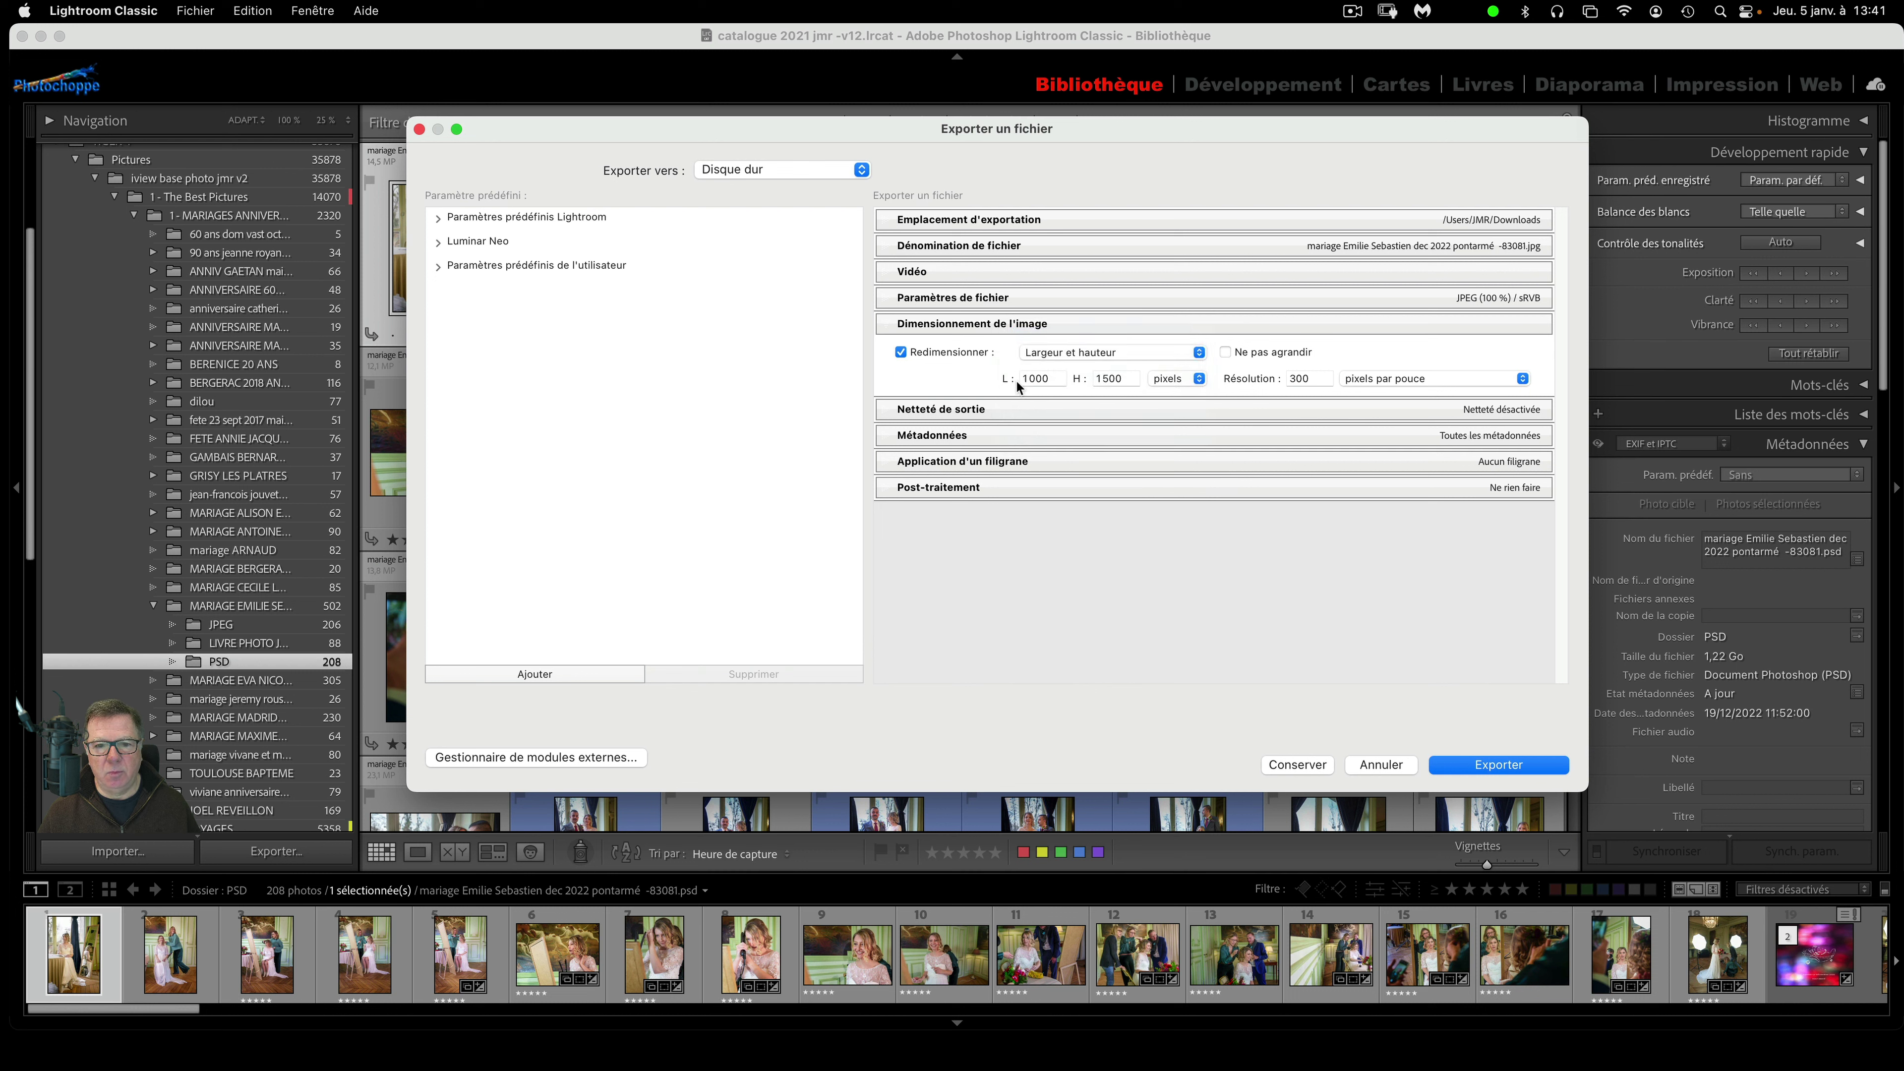
click(1088, 351)
click(1086, 351)
click(1088, 354)
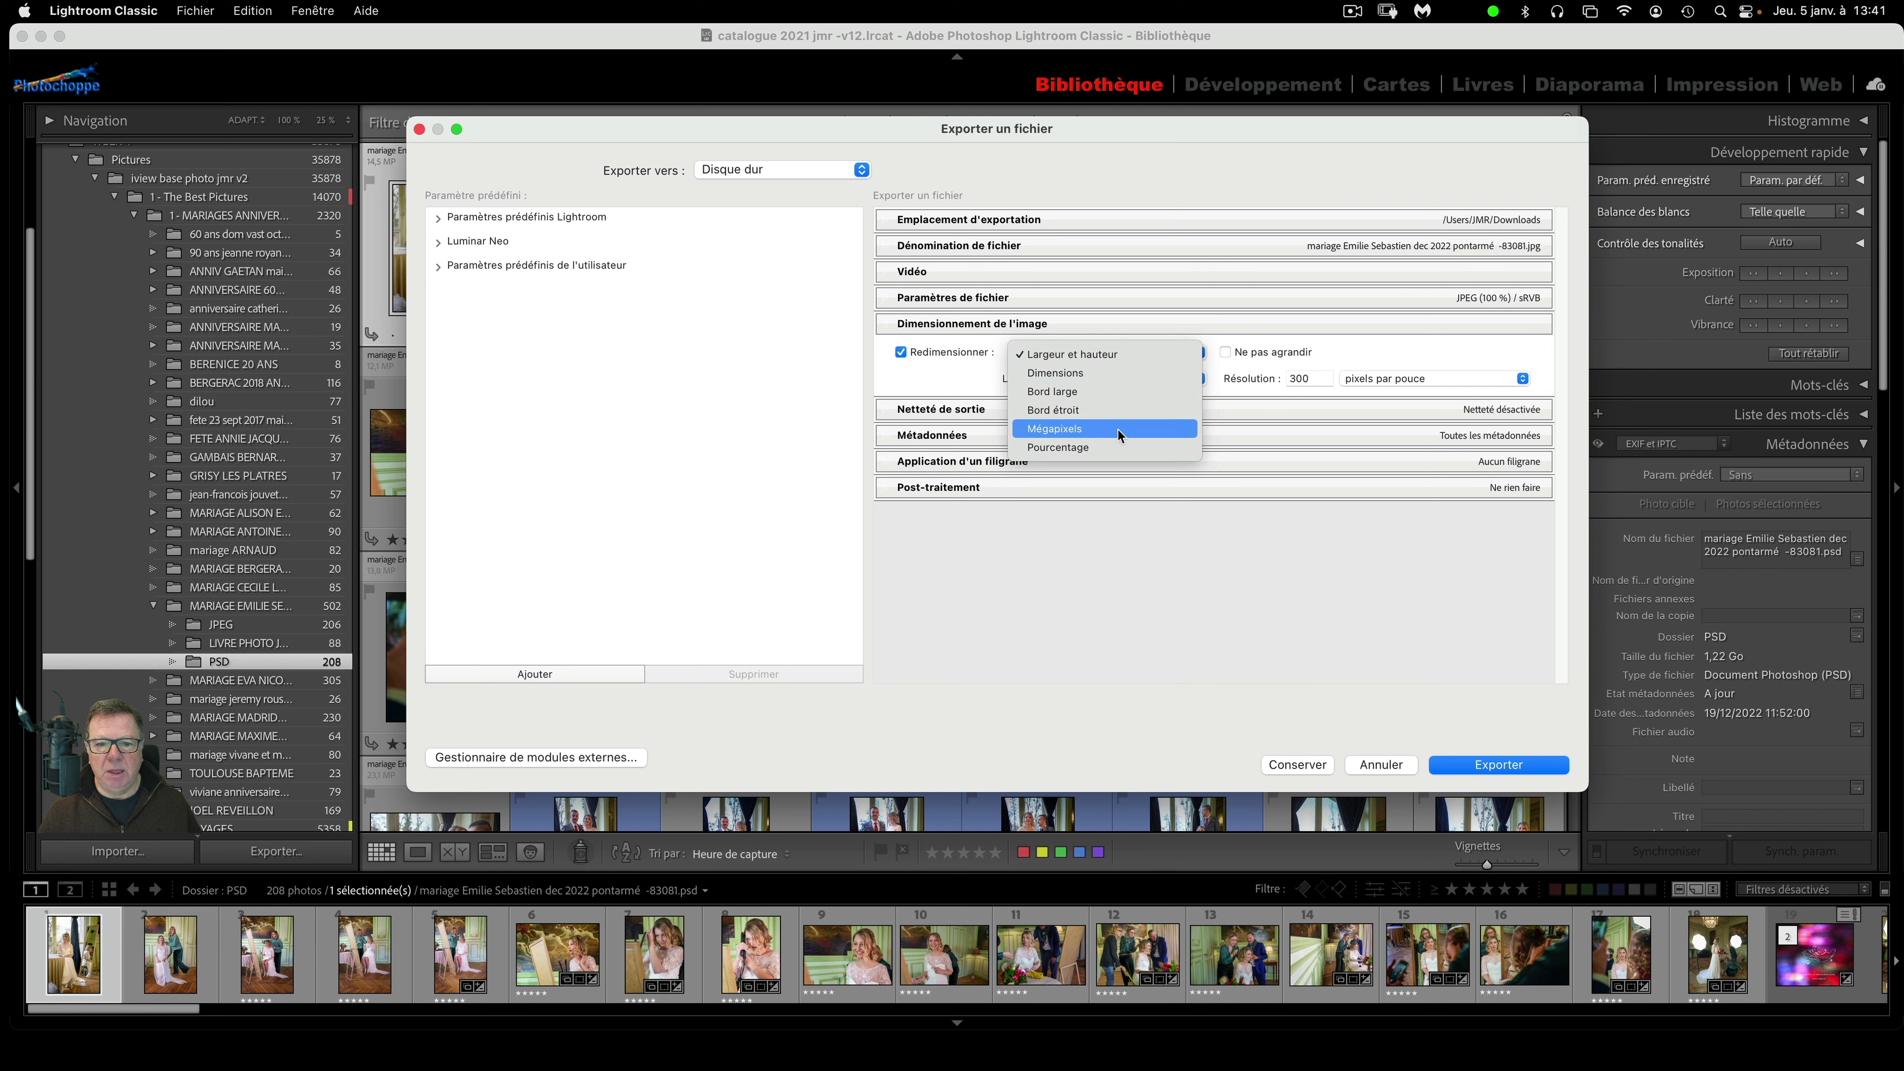
click(946, 373)
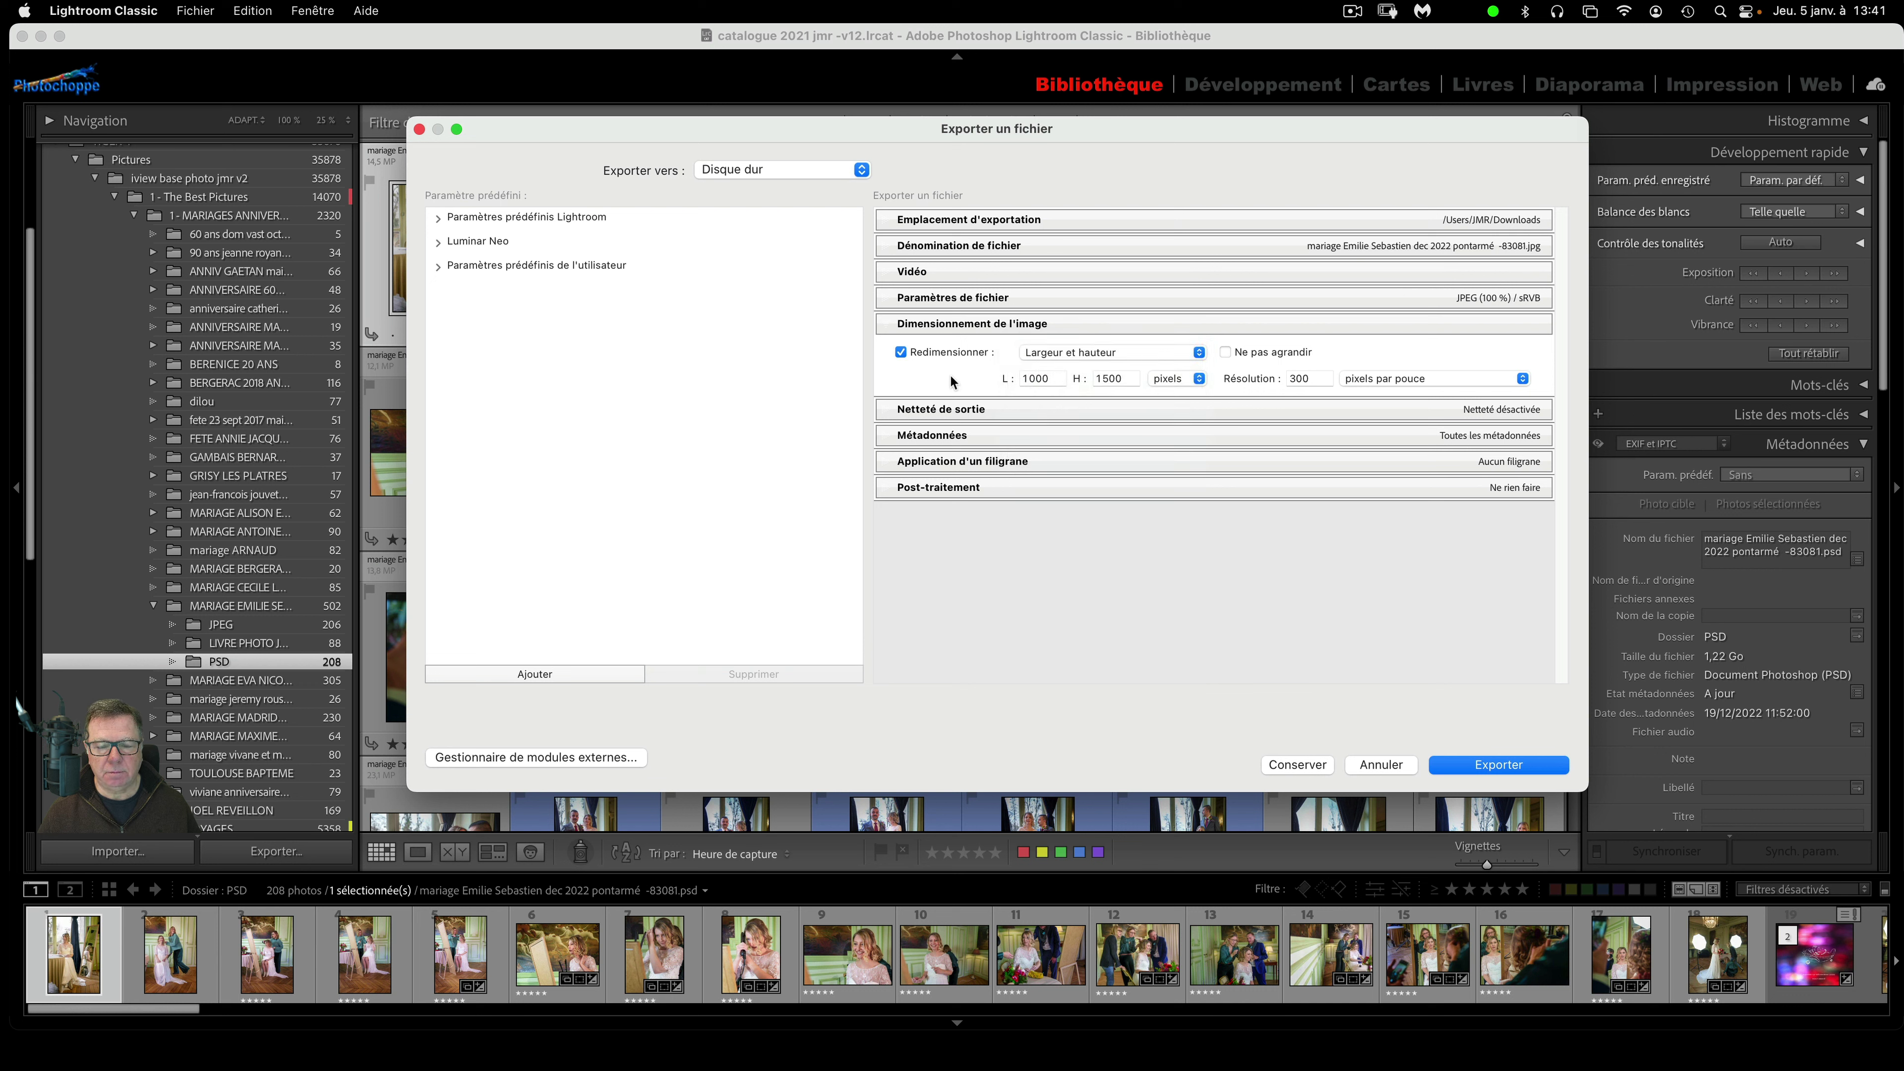
- Limit exported file size to 6000 K and expand Image Sizing and Output Sharpening
click(976, 300)
click(1235, 358)
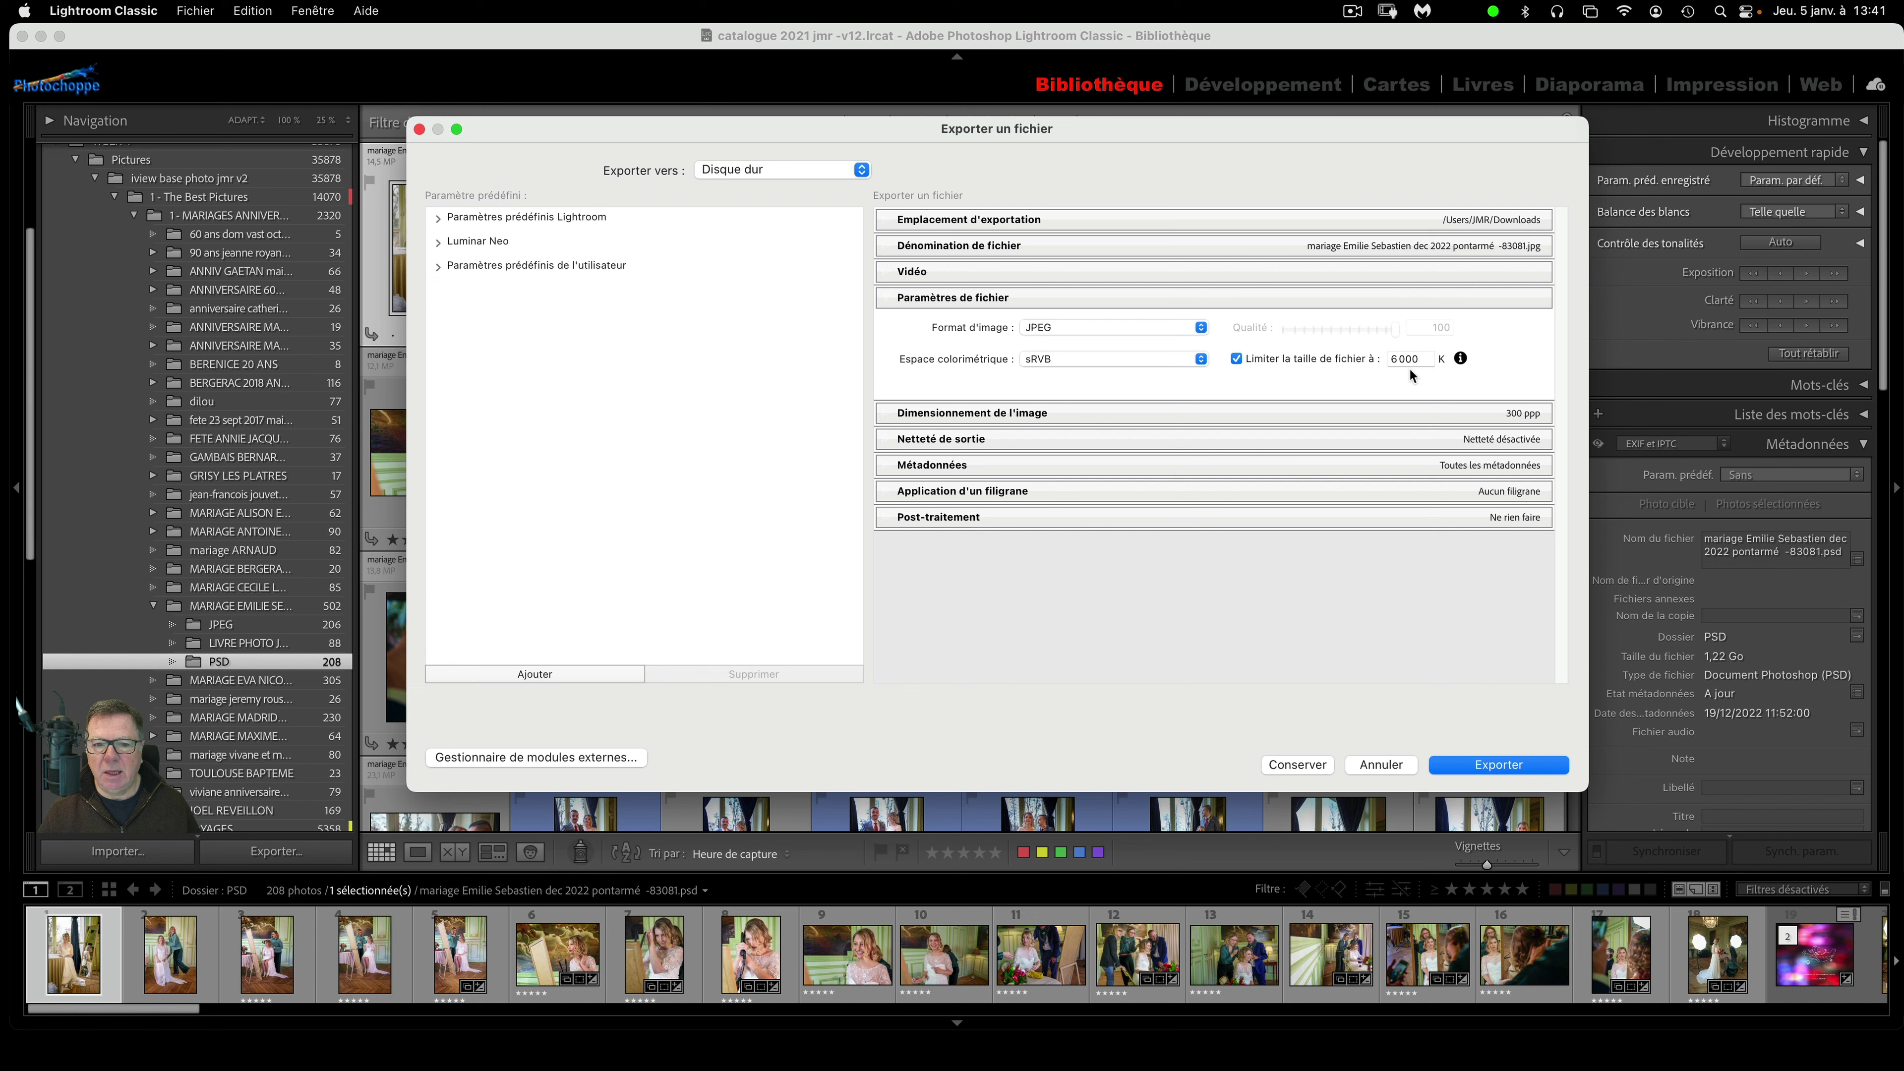
click(1217, 412)
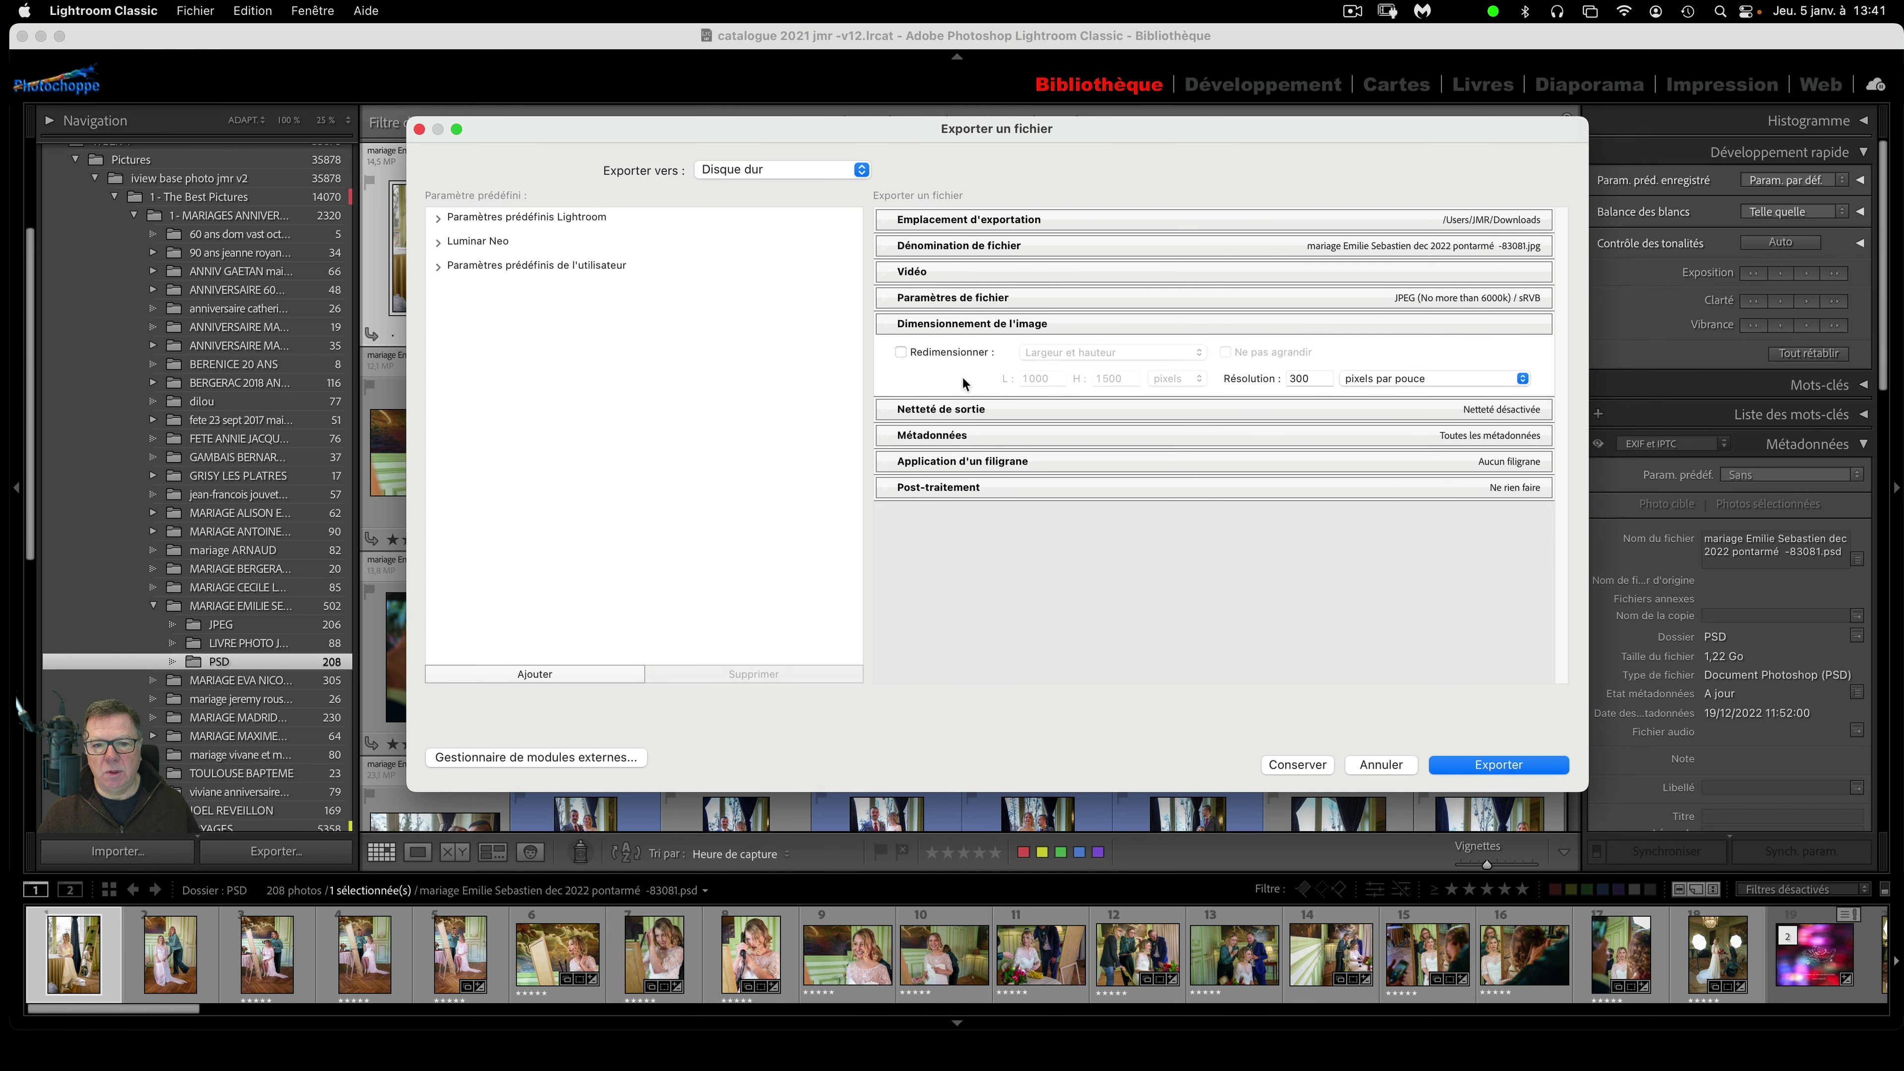
click(1031, 408)
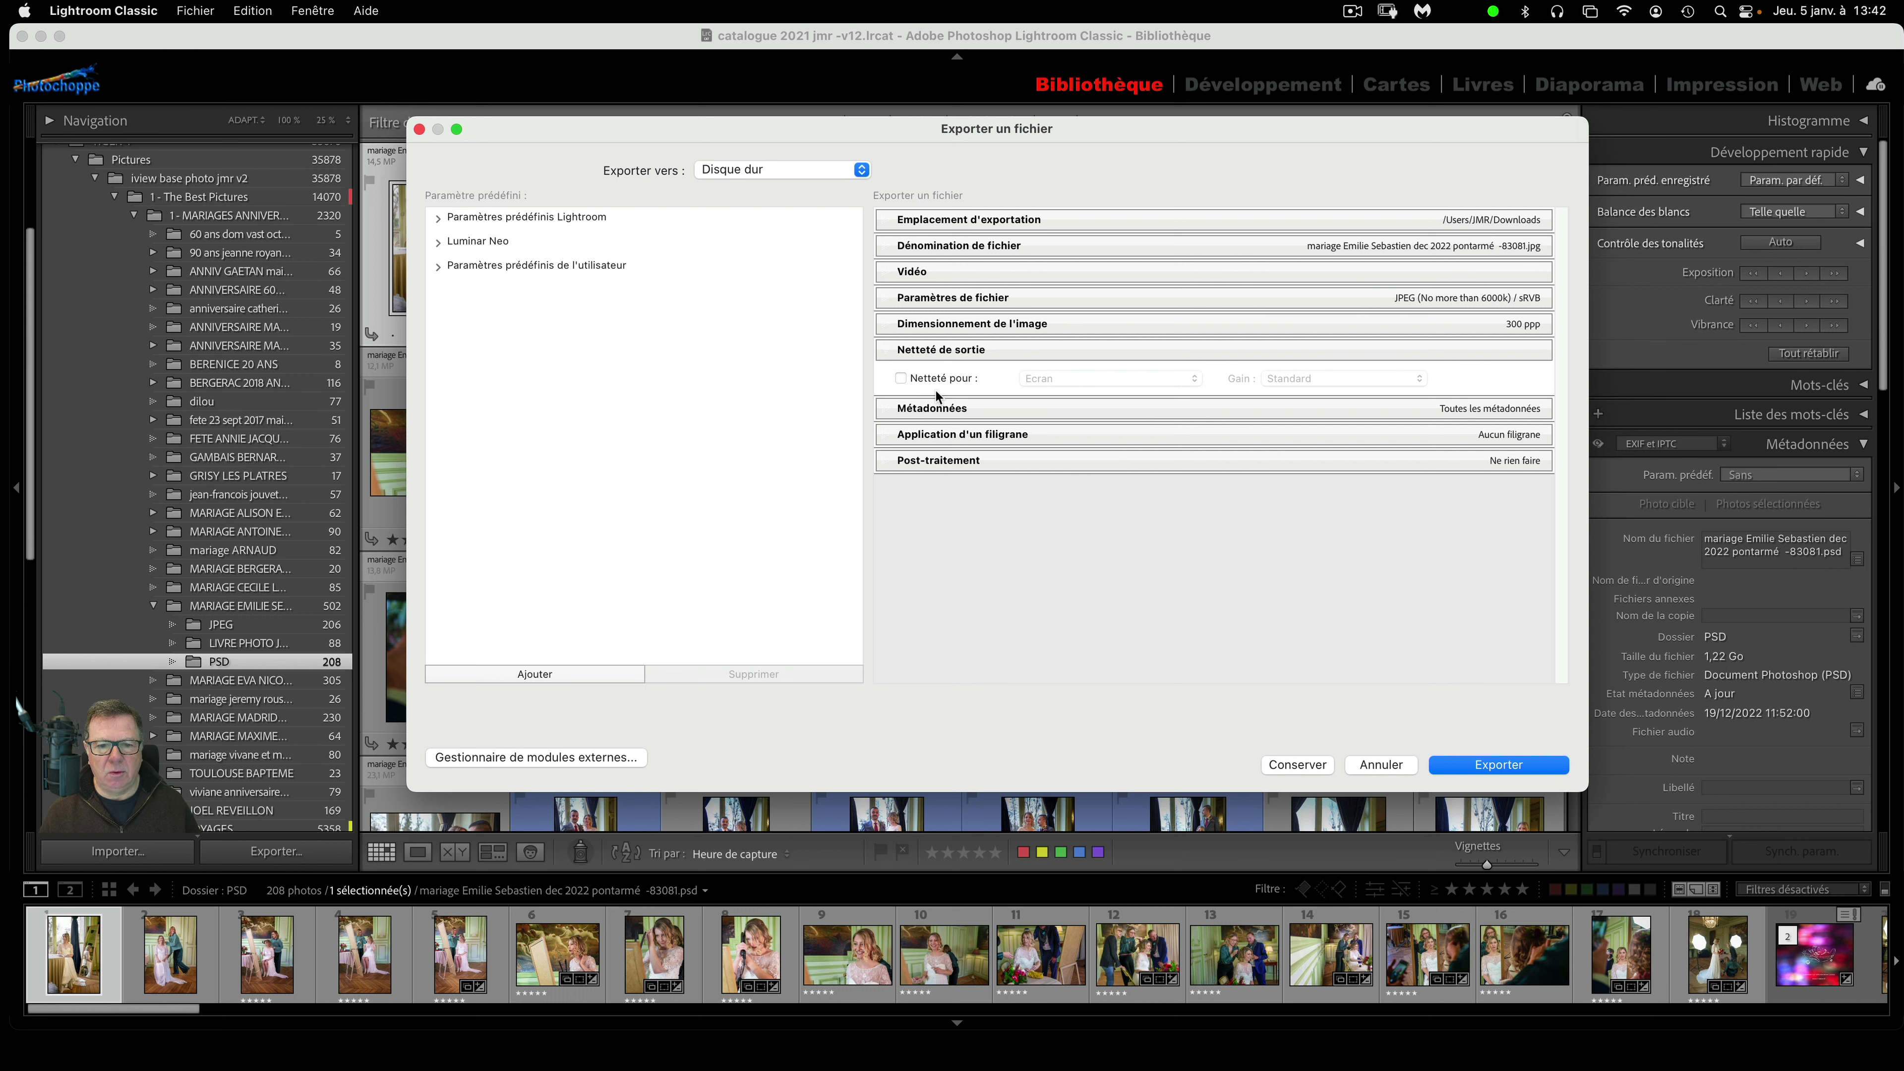
click(900, 379)
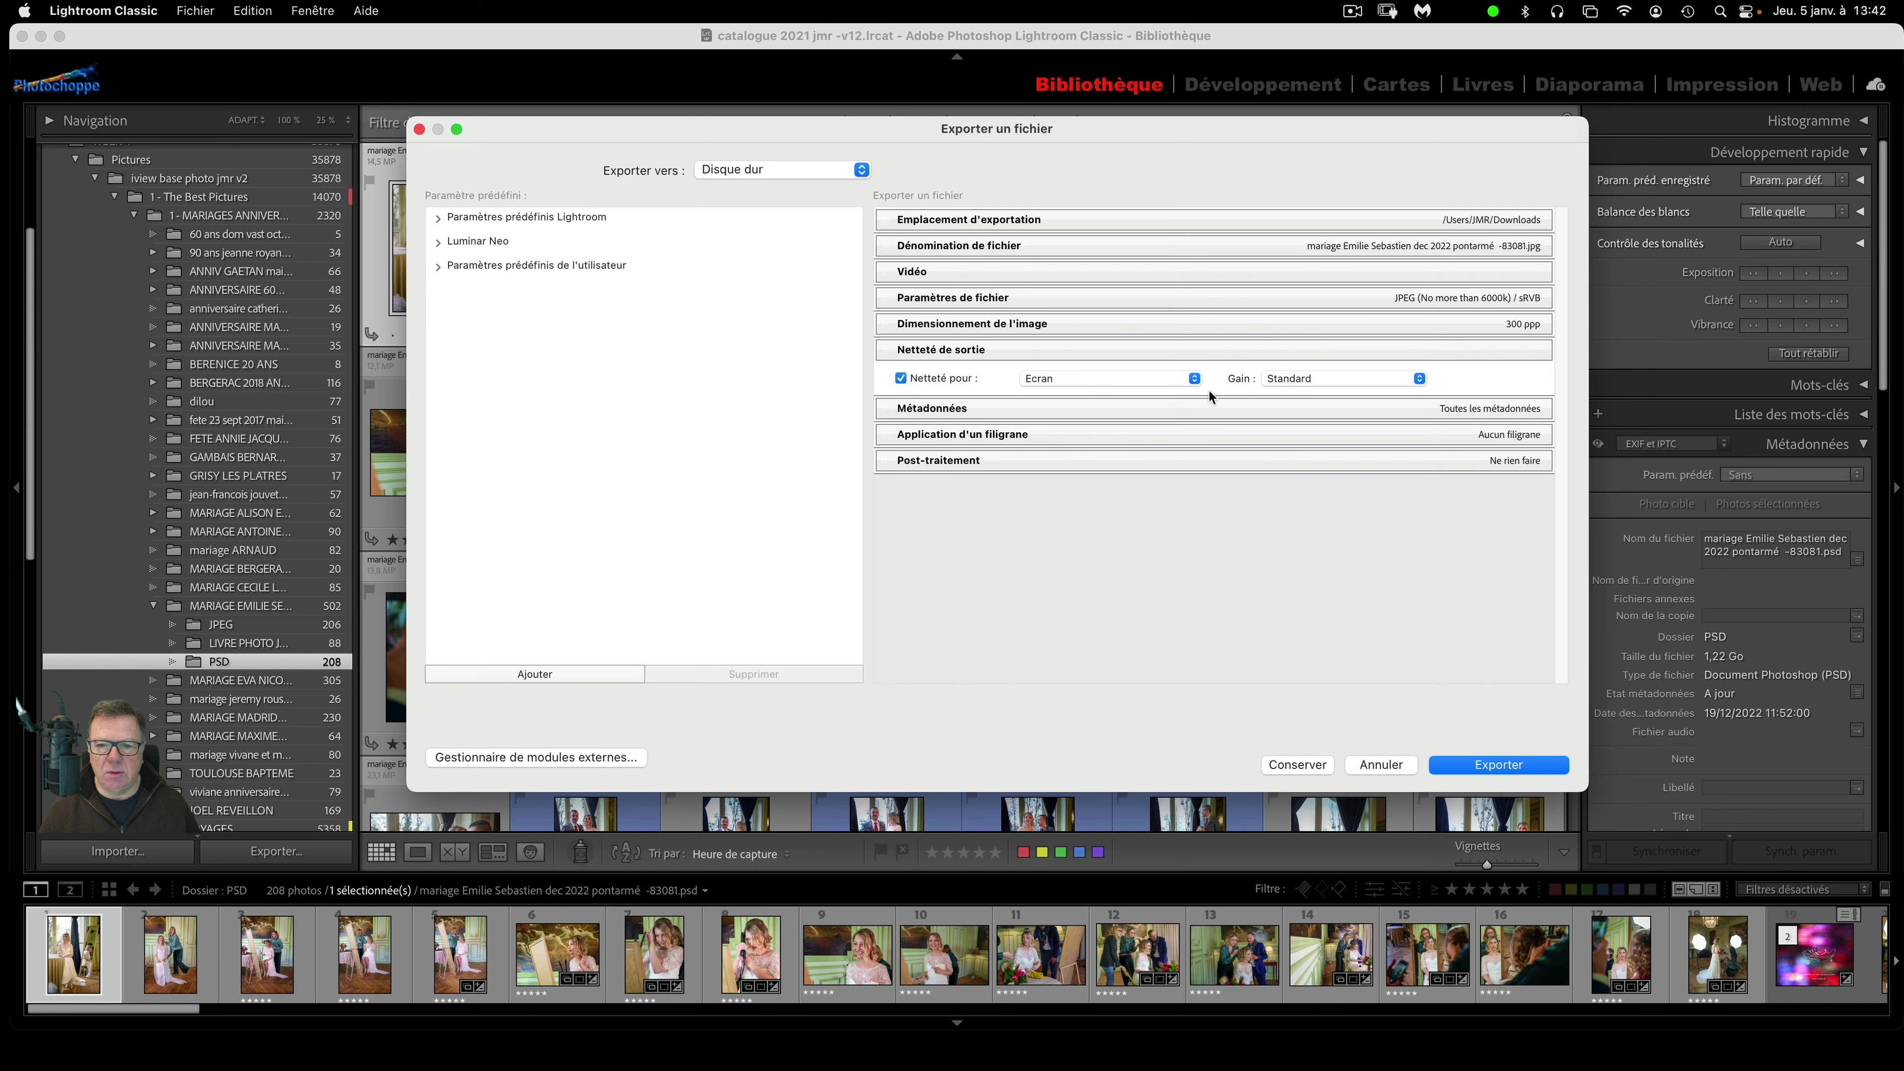
click(1194, 378)
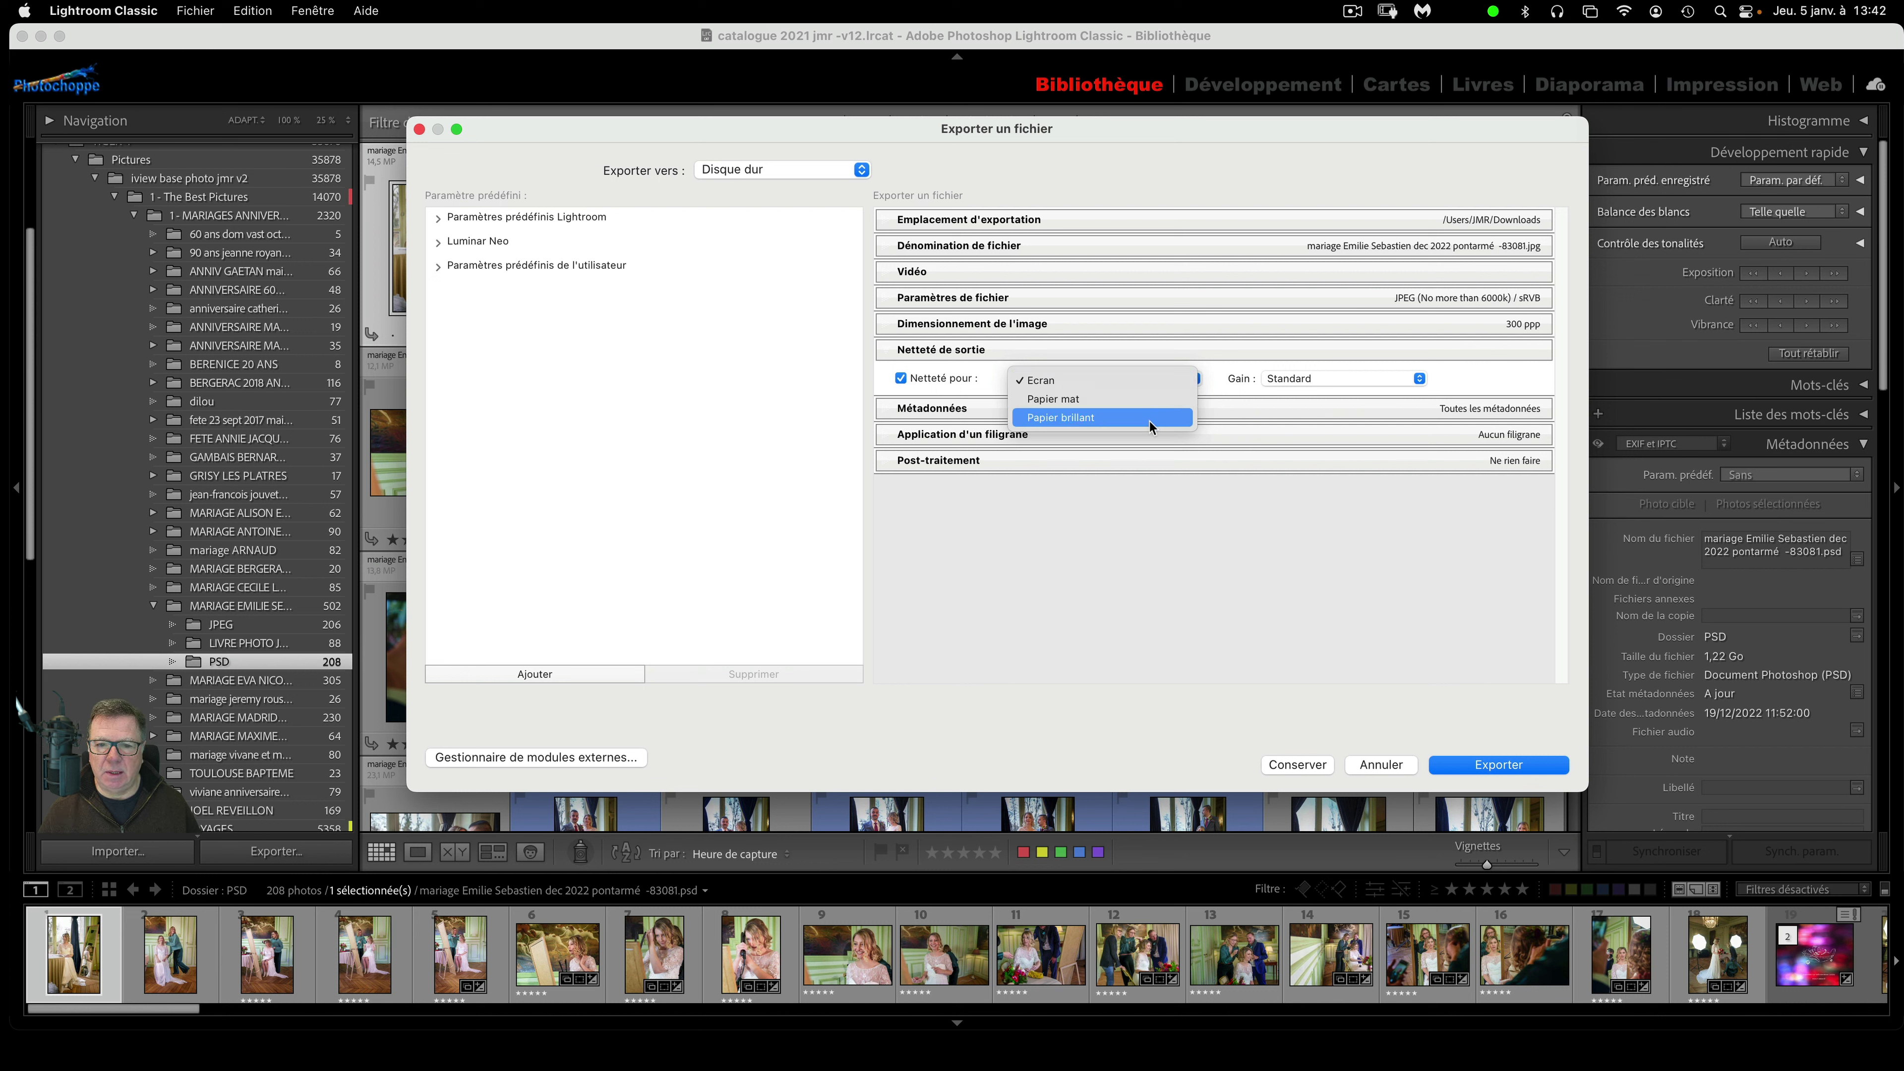
click(1320, 392)
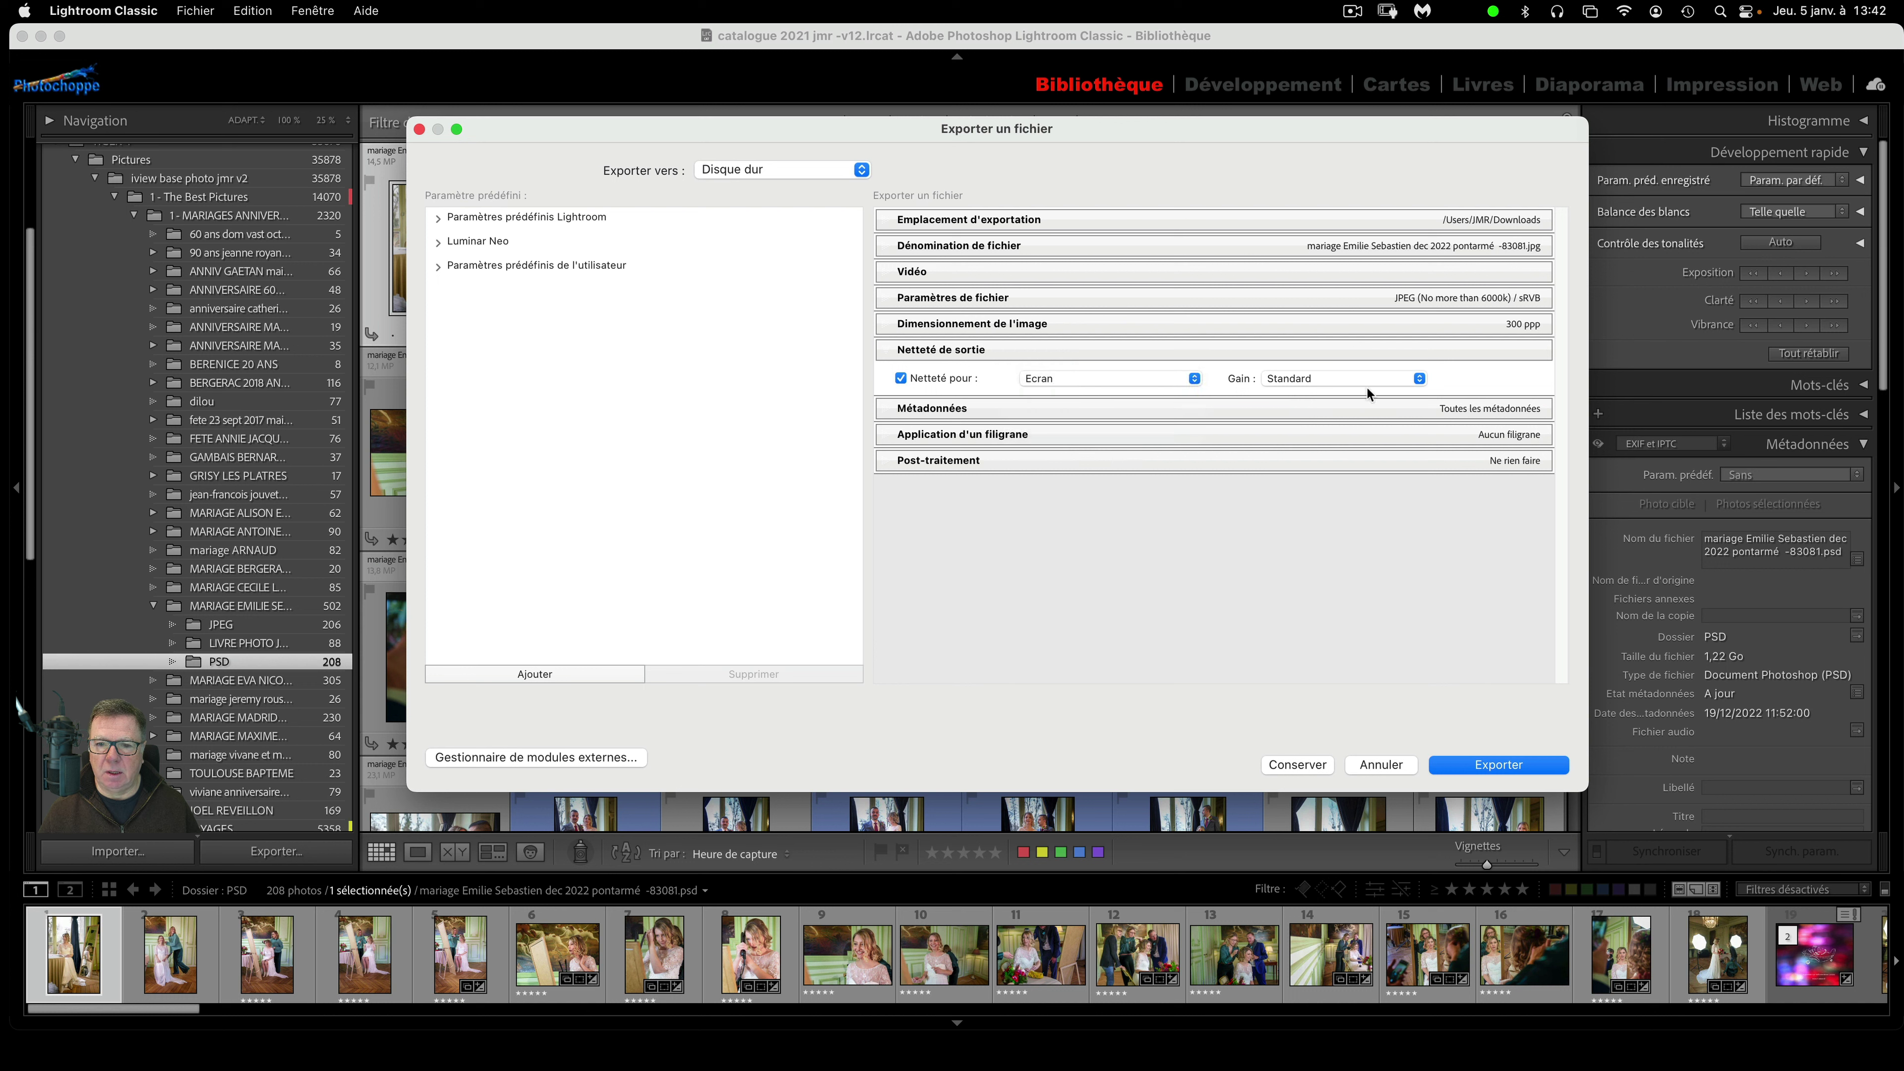
click(1421, 376)
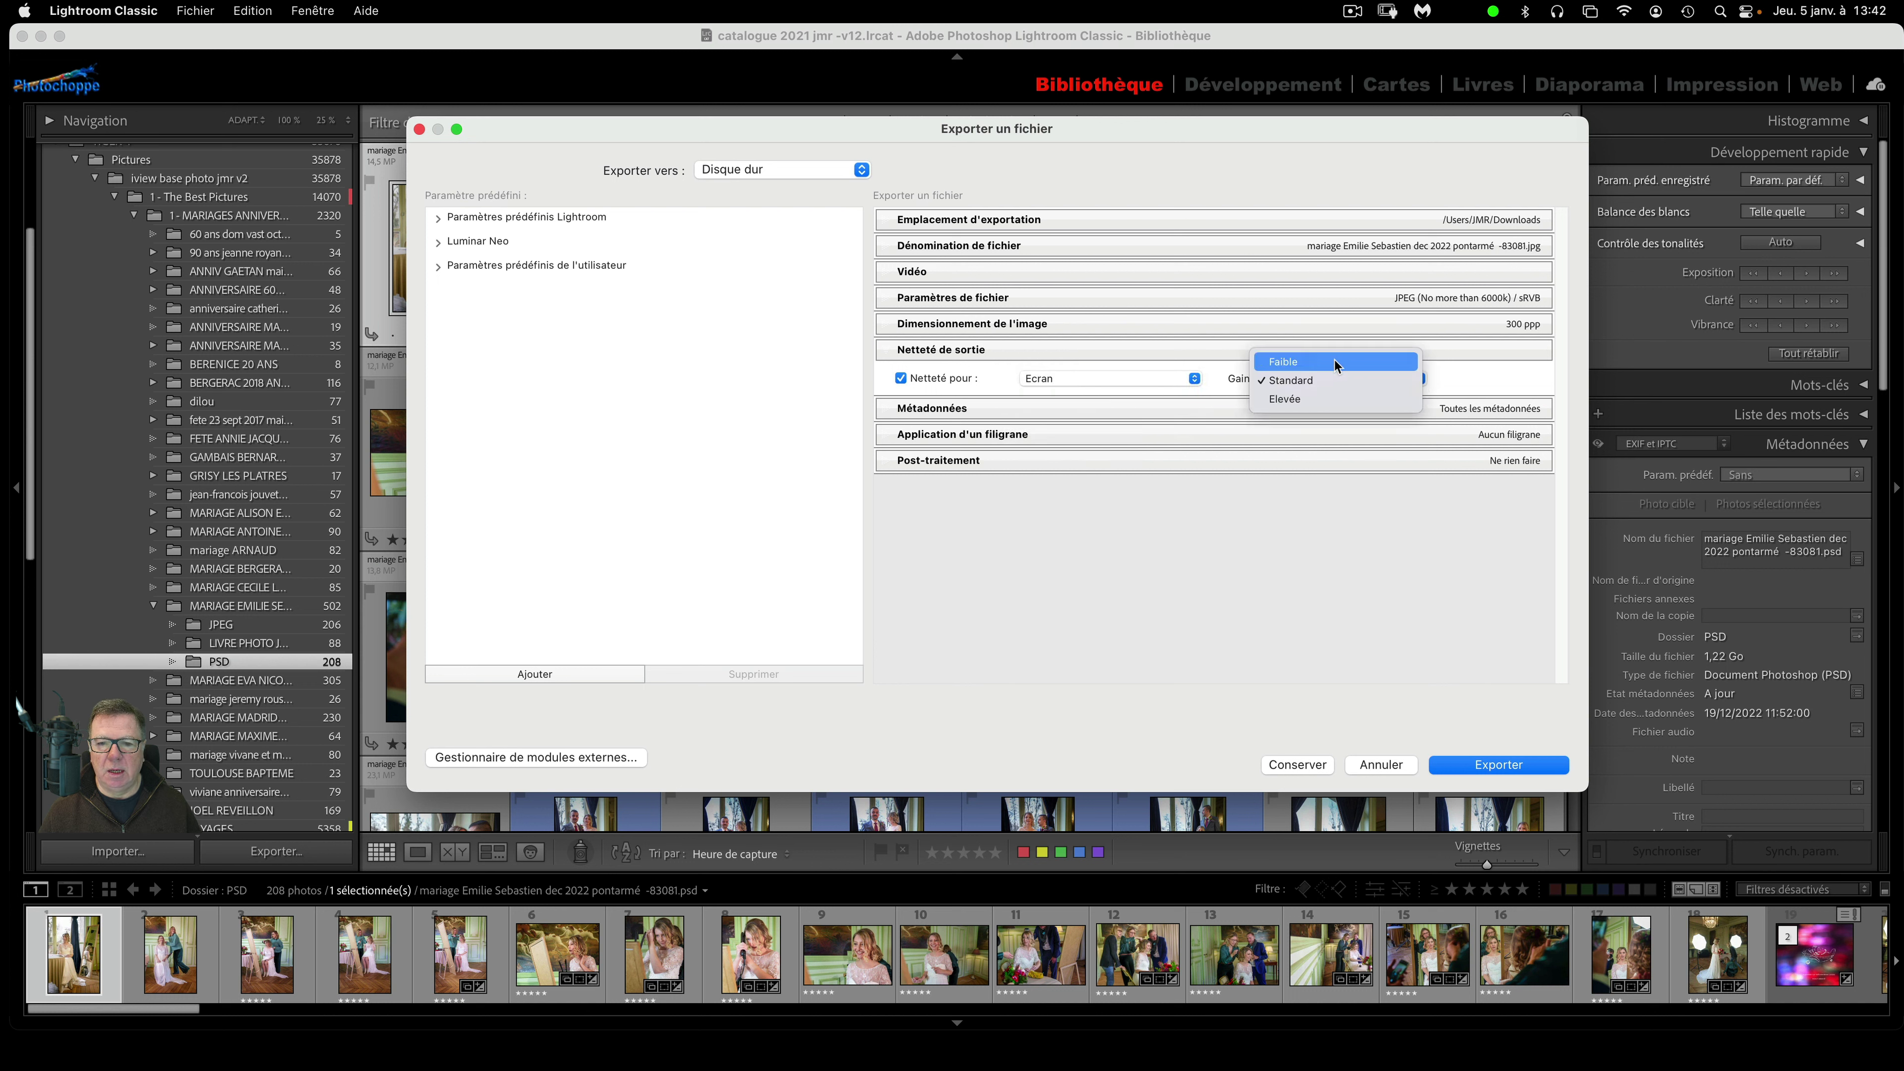
click(1217, 391)
click(900, 378)
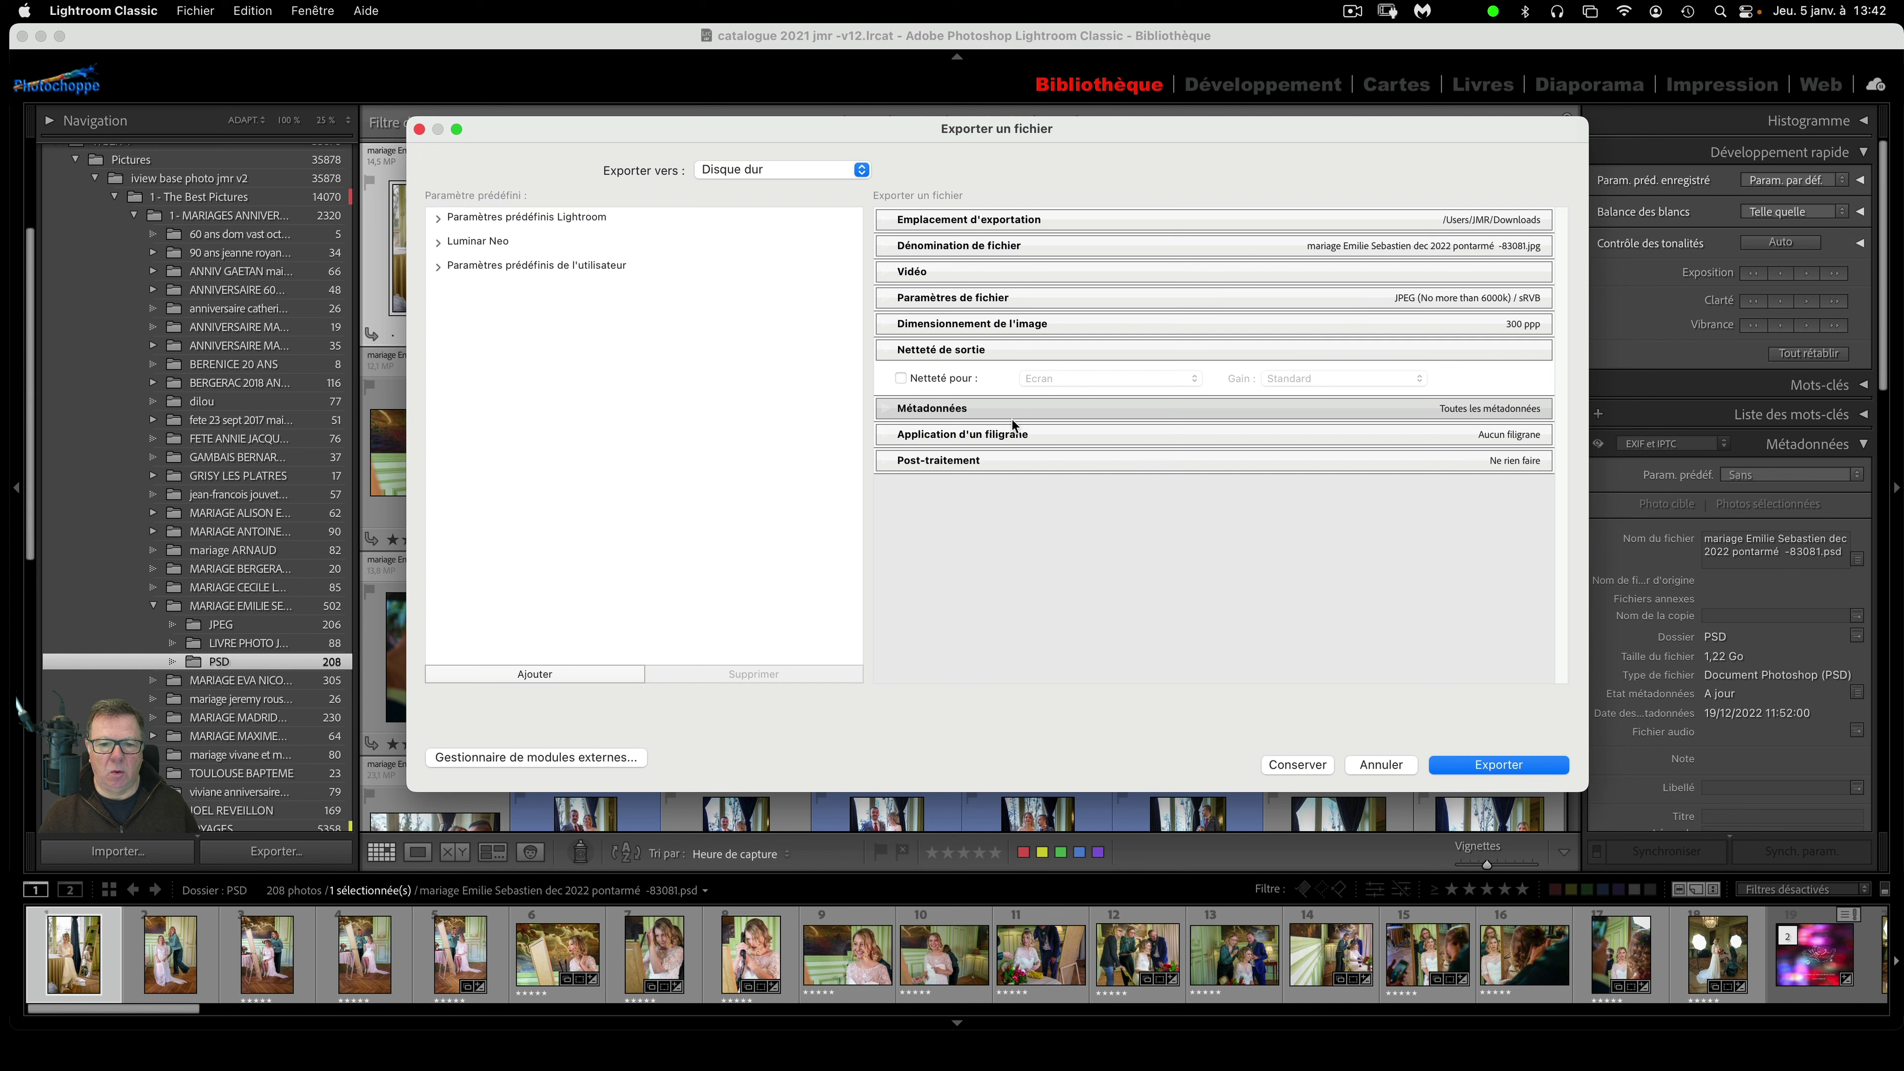
click(1041, 351)
- Set metadata to Toutes les métadonnées, then expand the Watermarking section
click(1036, 373)
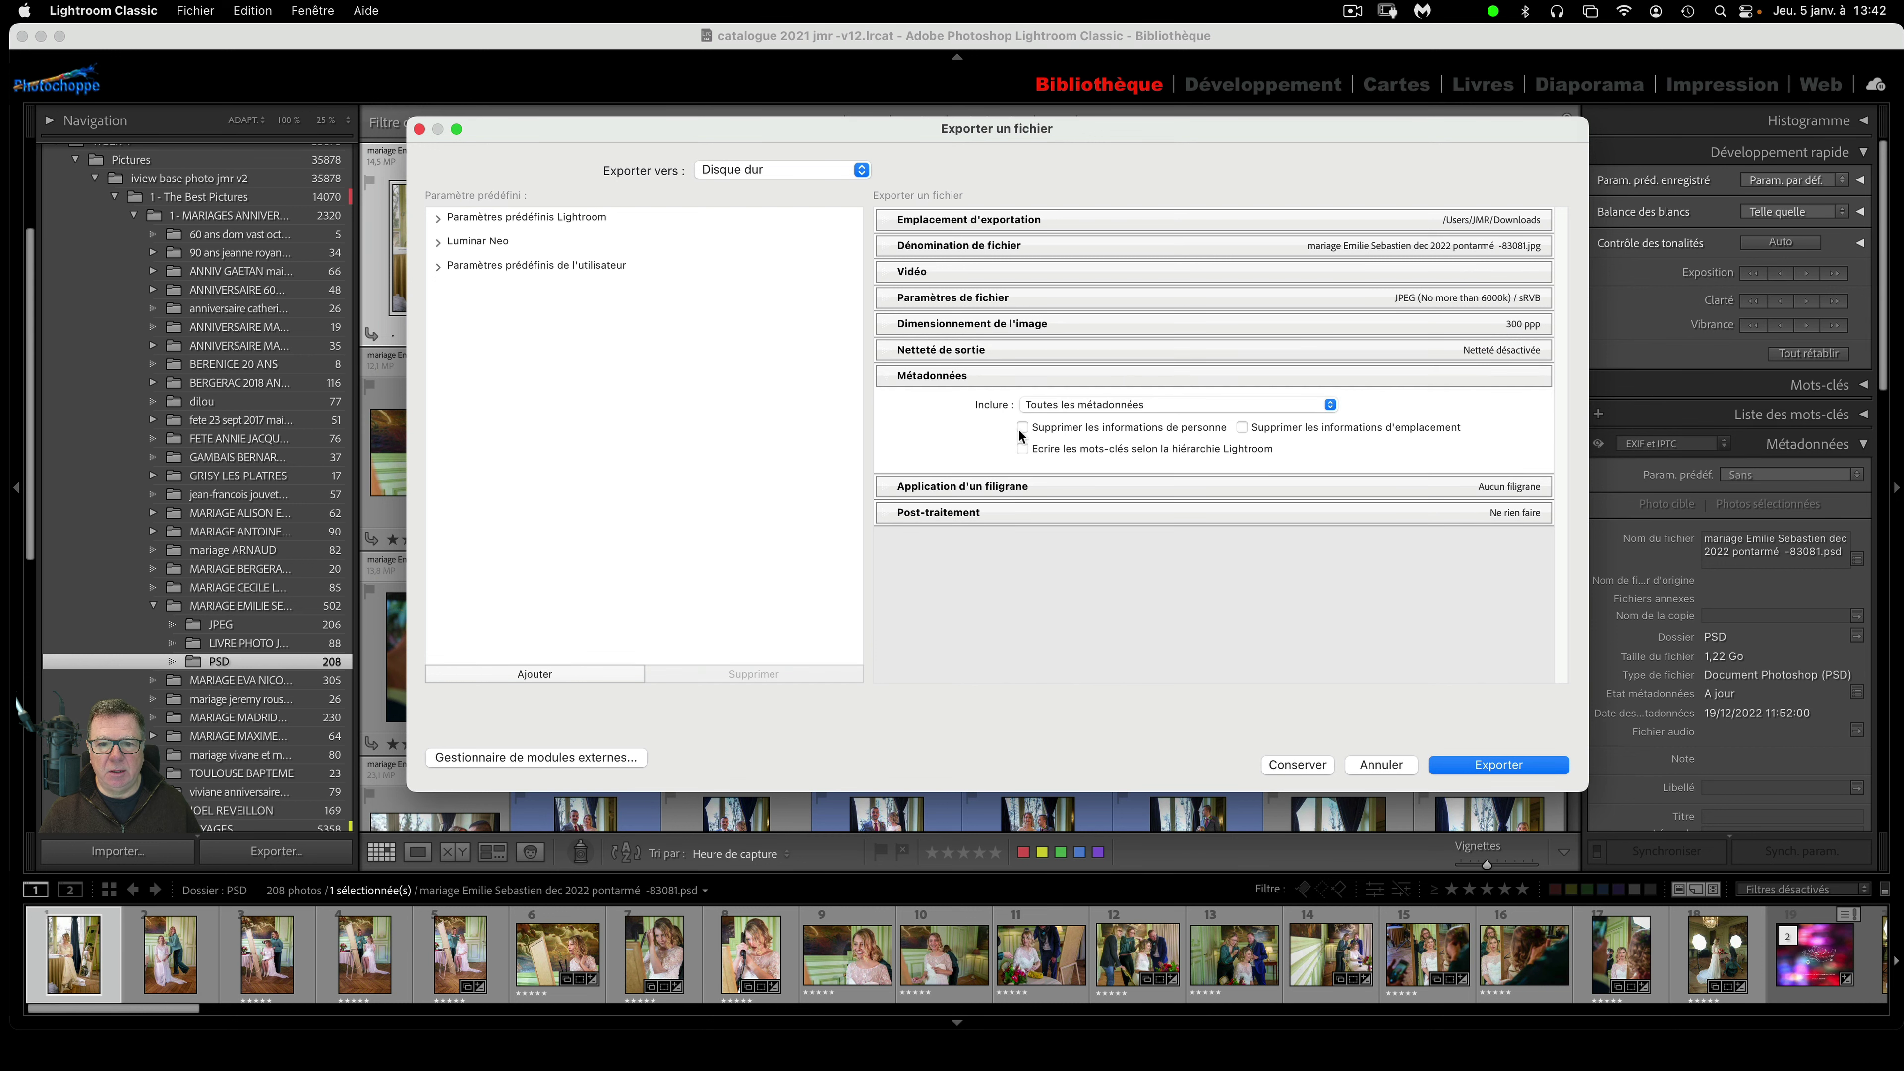
click(1158, 405)
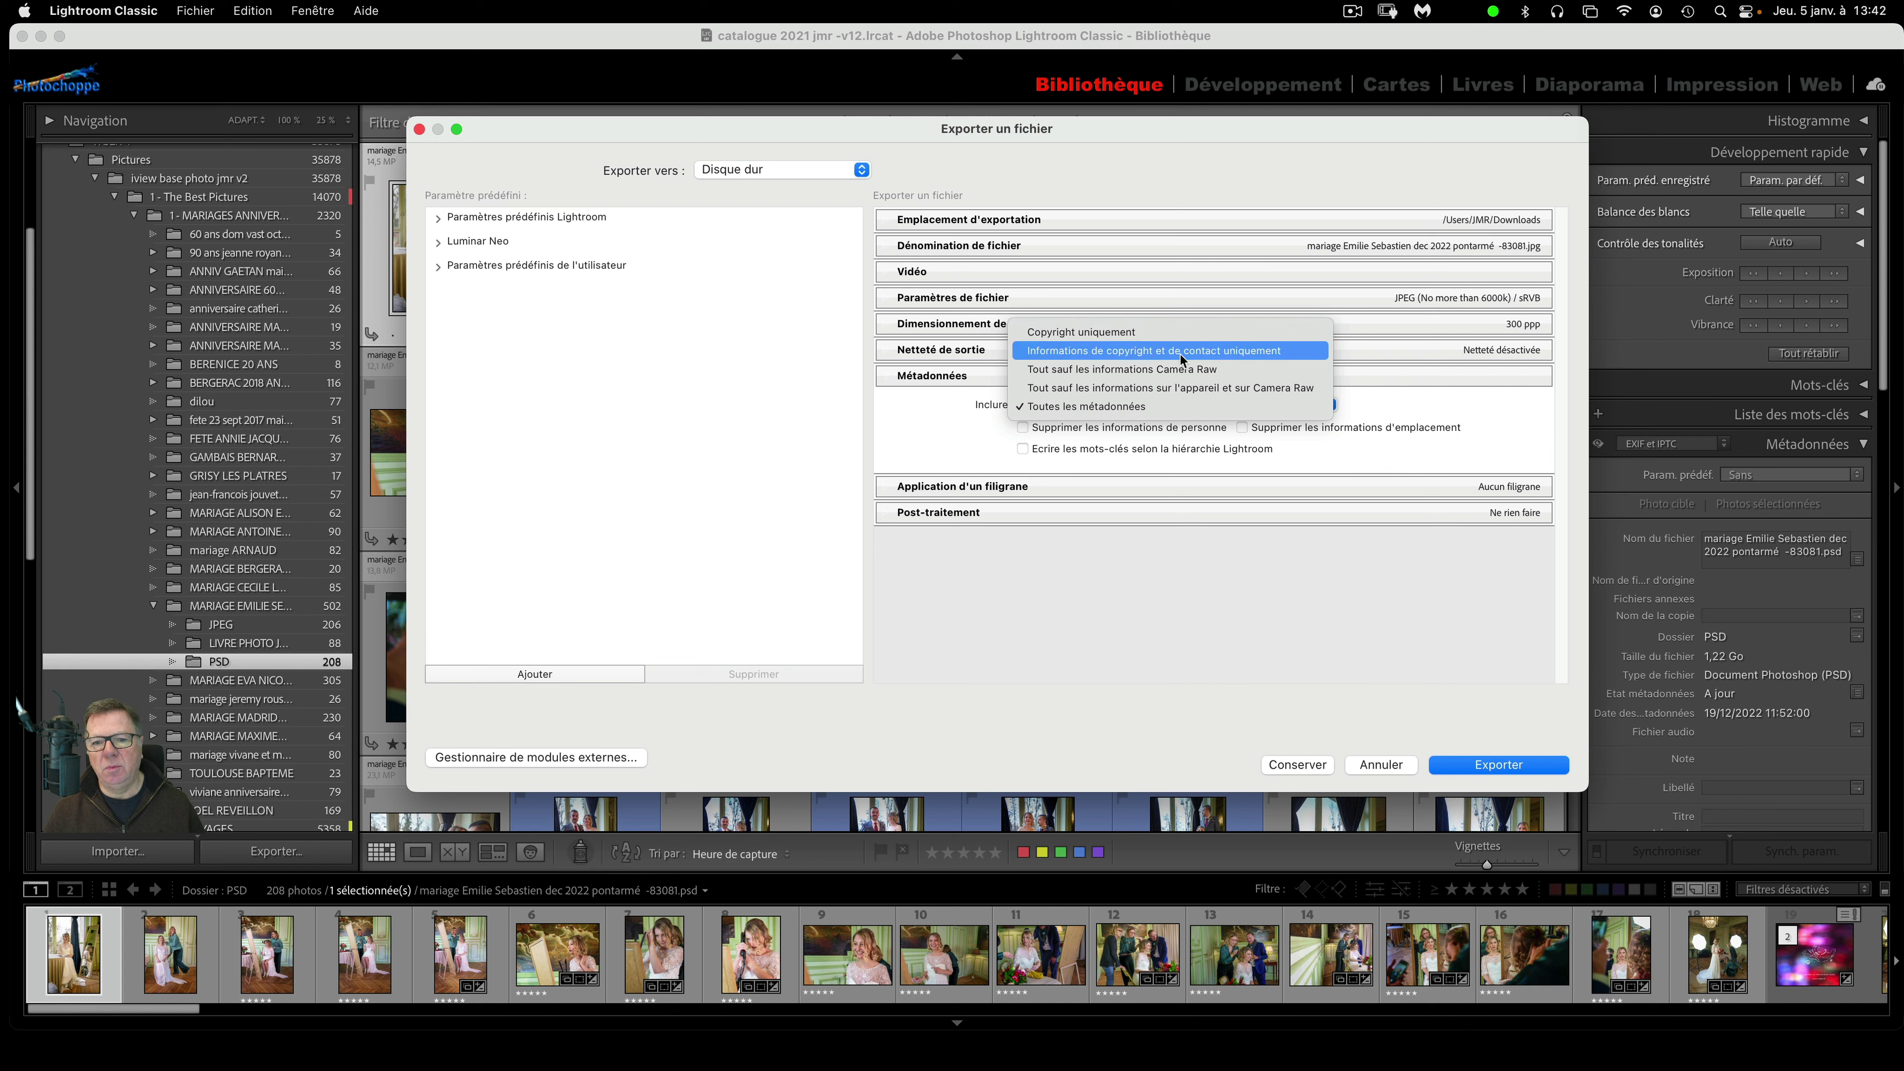
click(1158, 409)
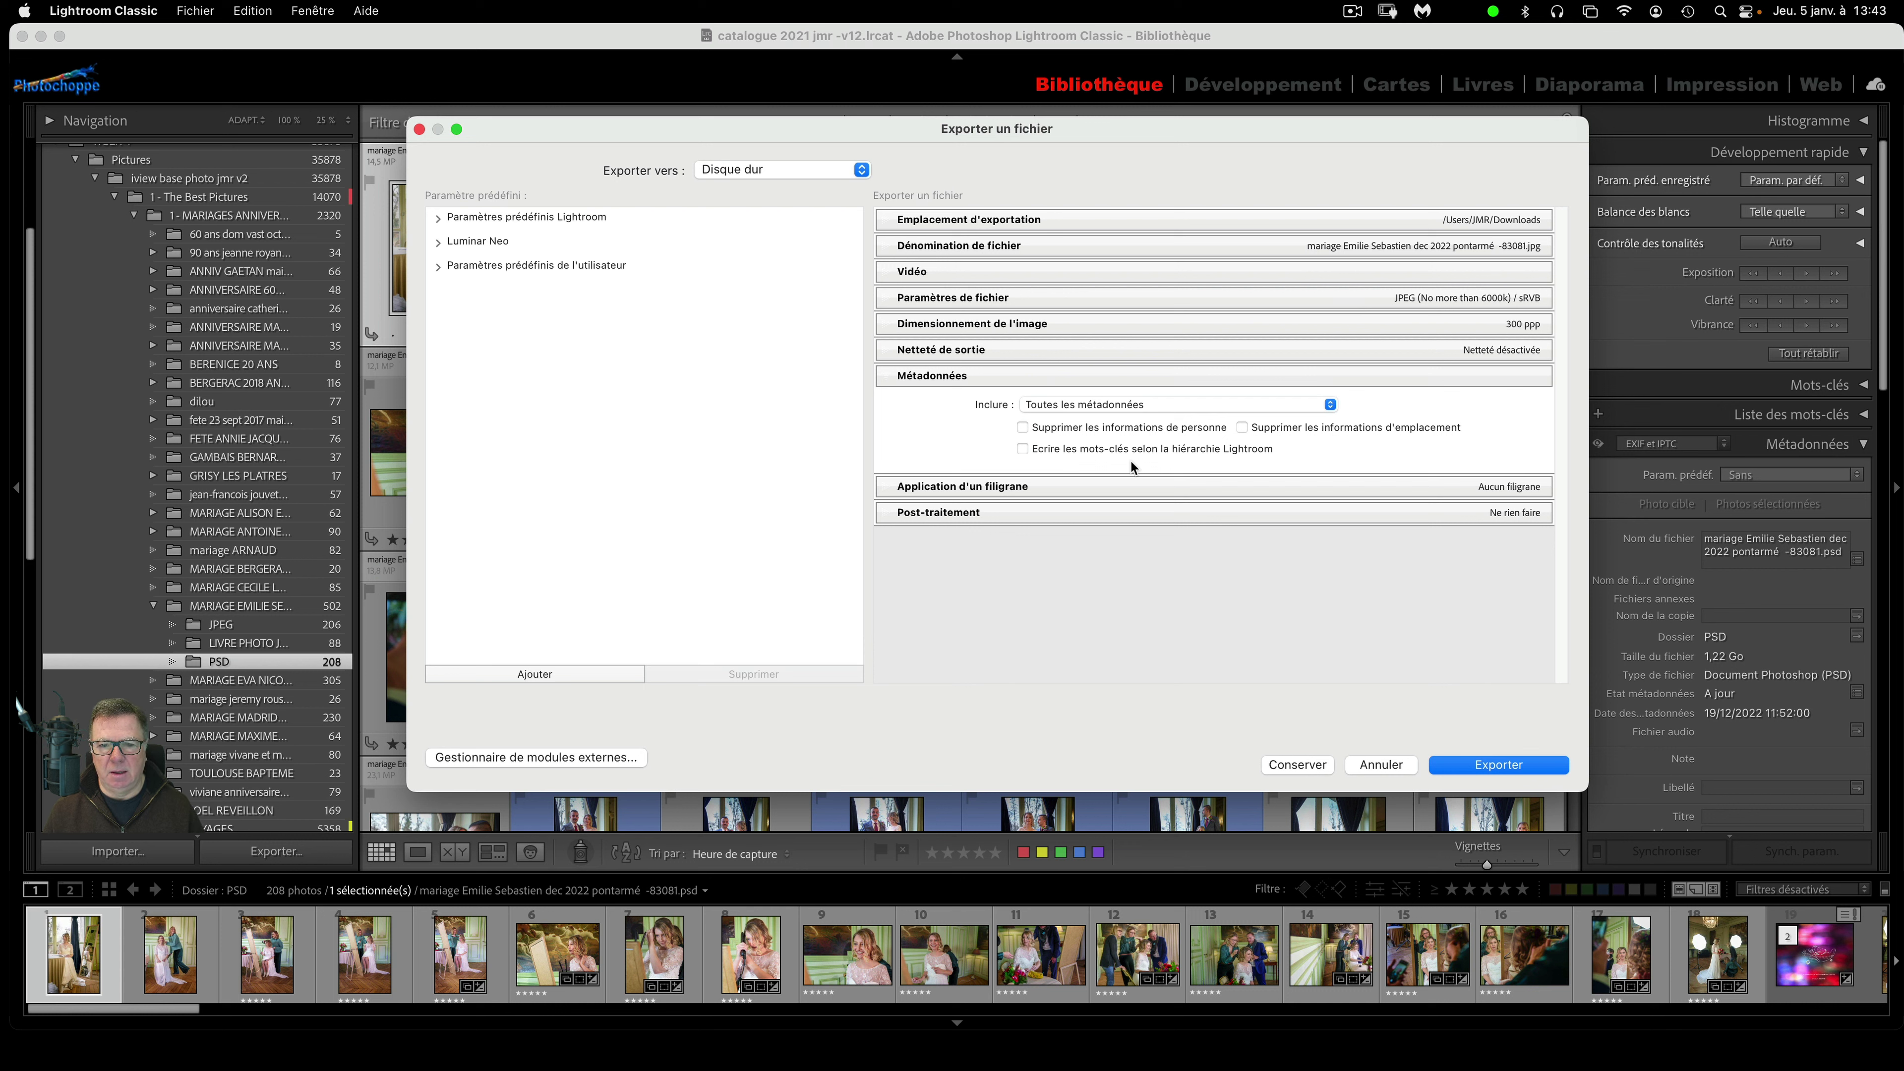
click(963, 376)
click(979, 402)
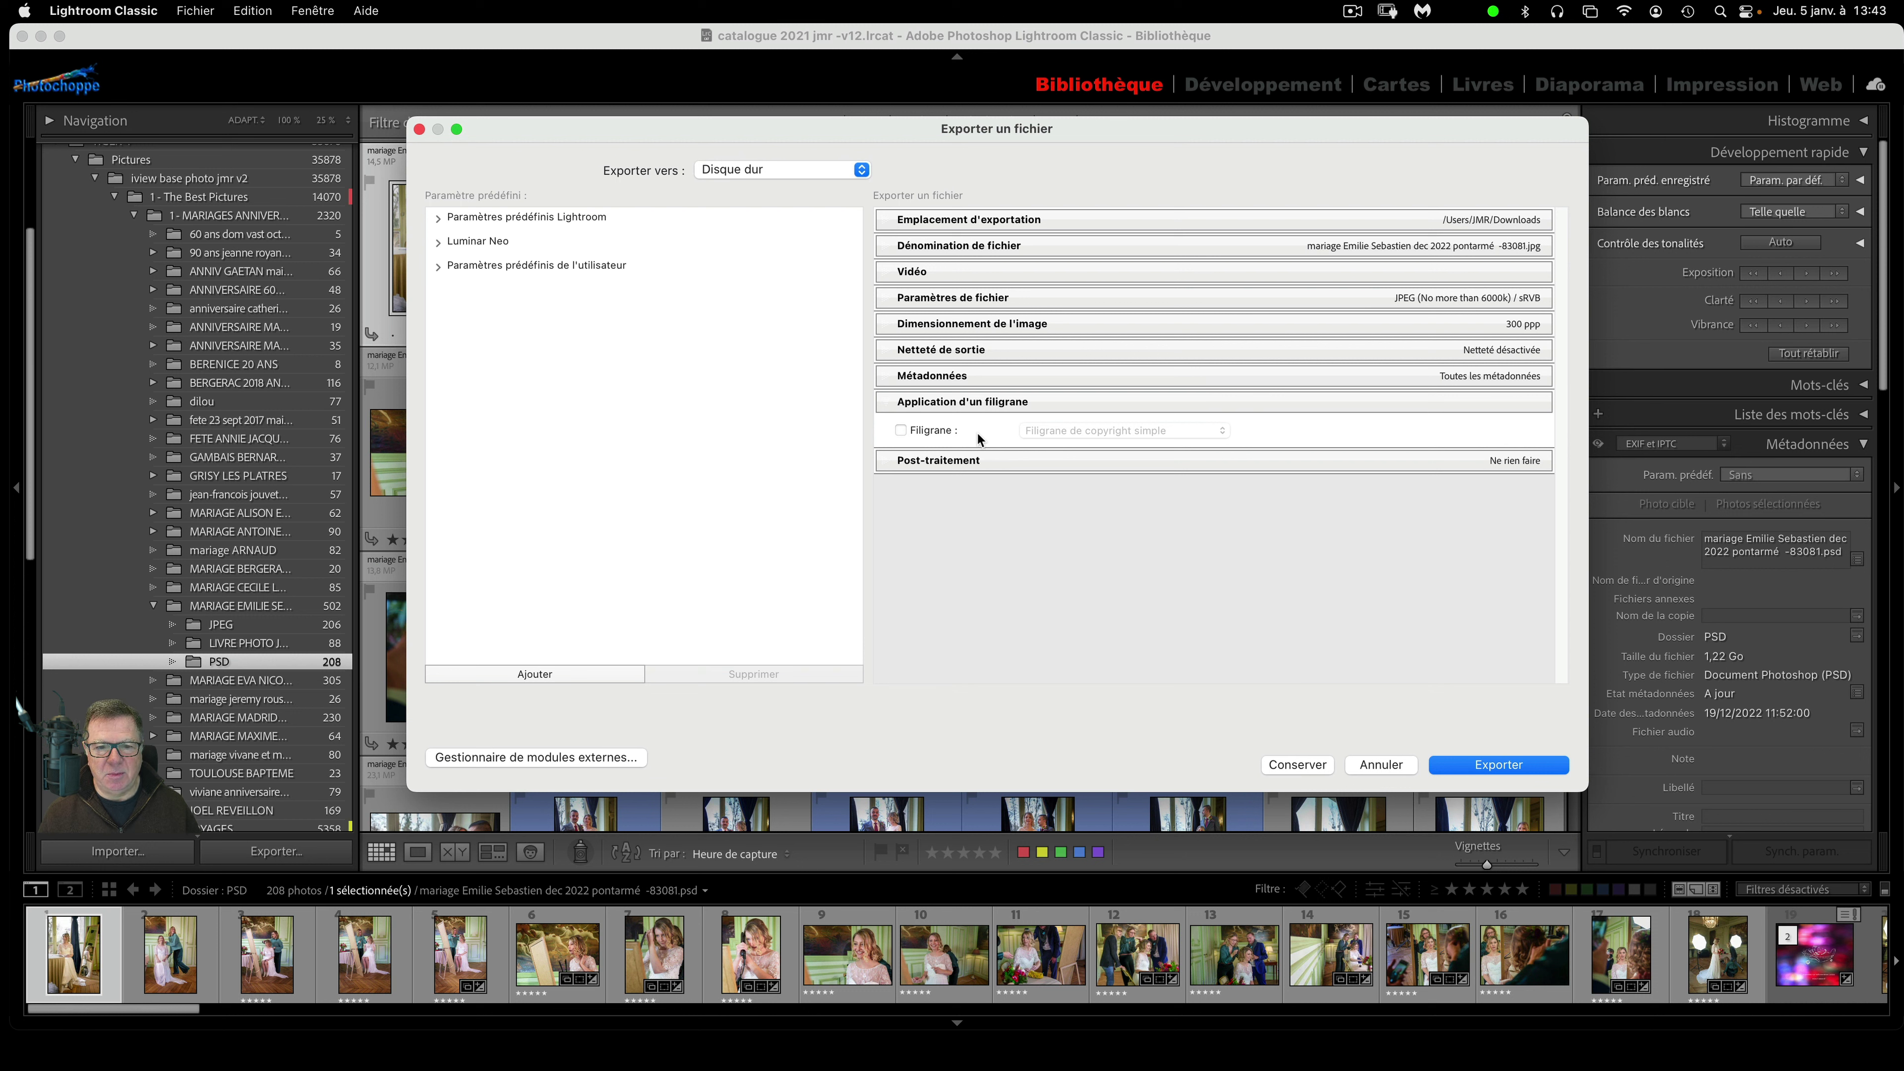
- Enable the watermark and choose Edit Watermarks from the watermark preset list
click(900, 430)
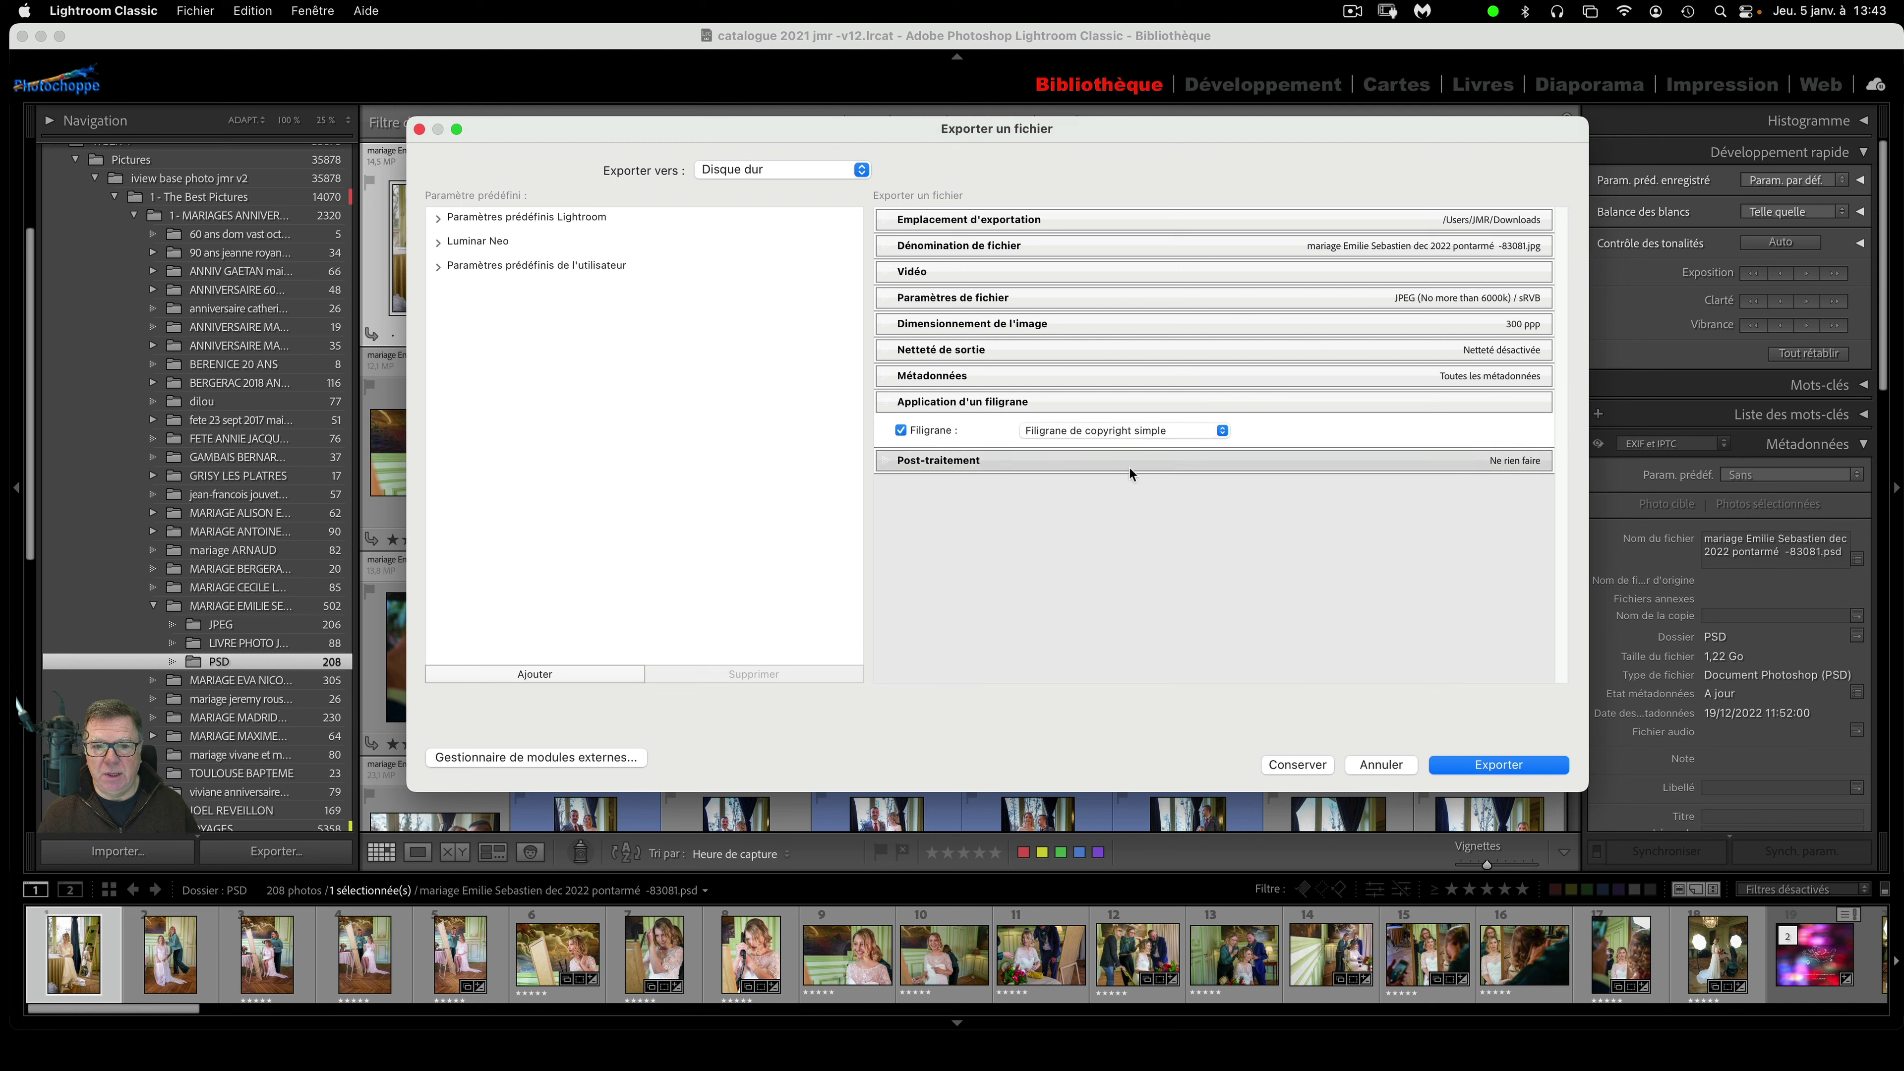
click(1188, 429)
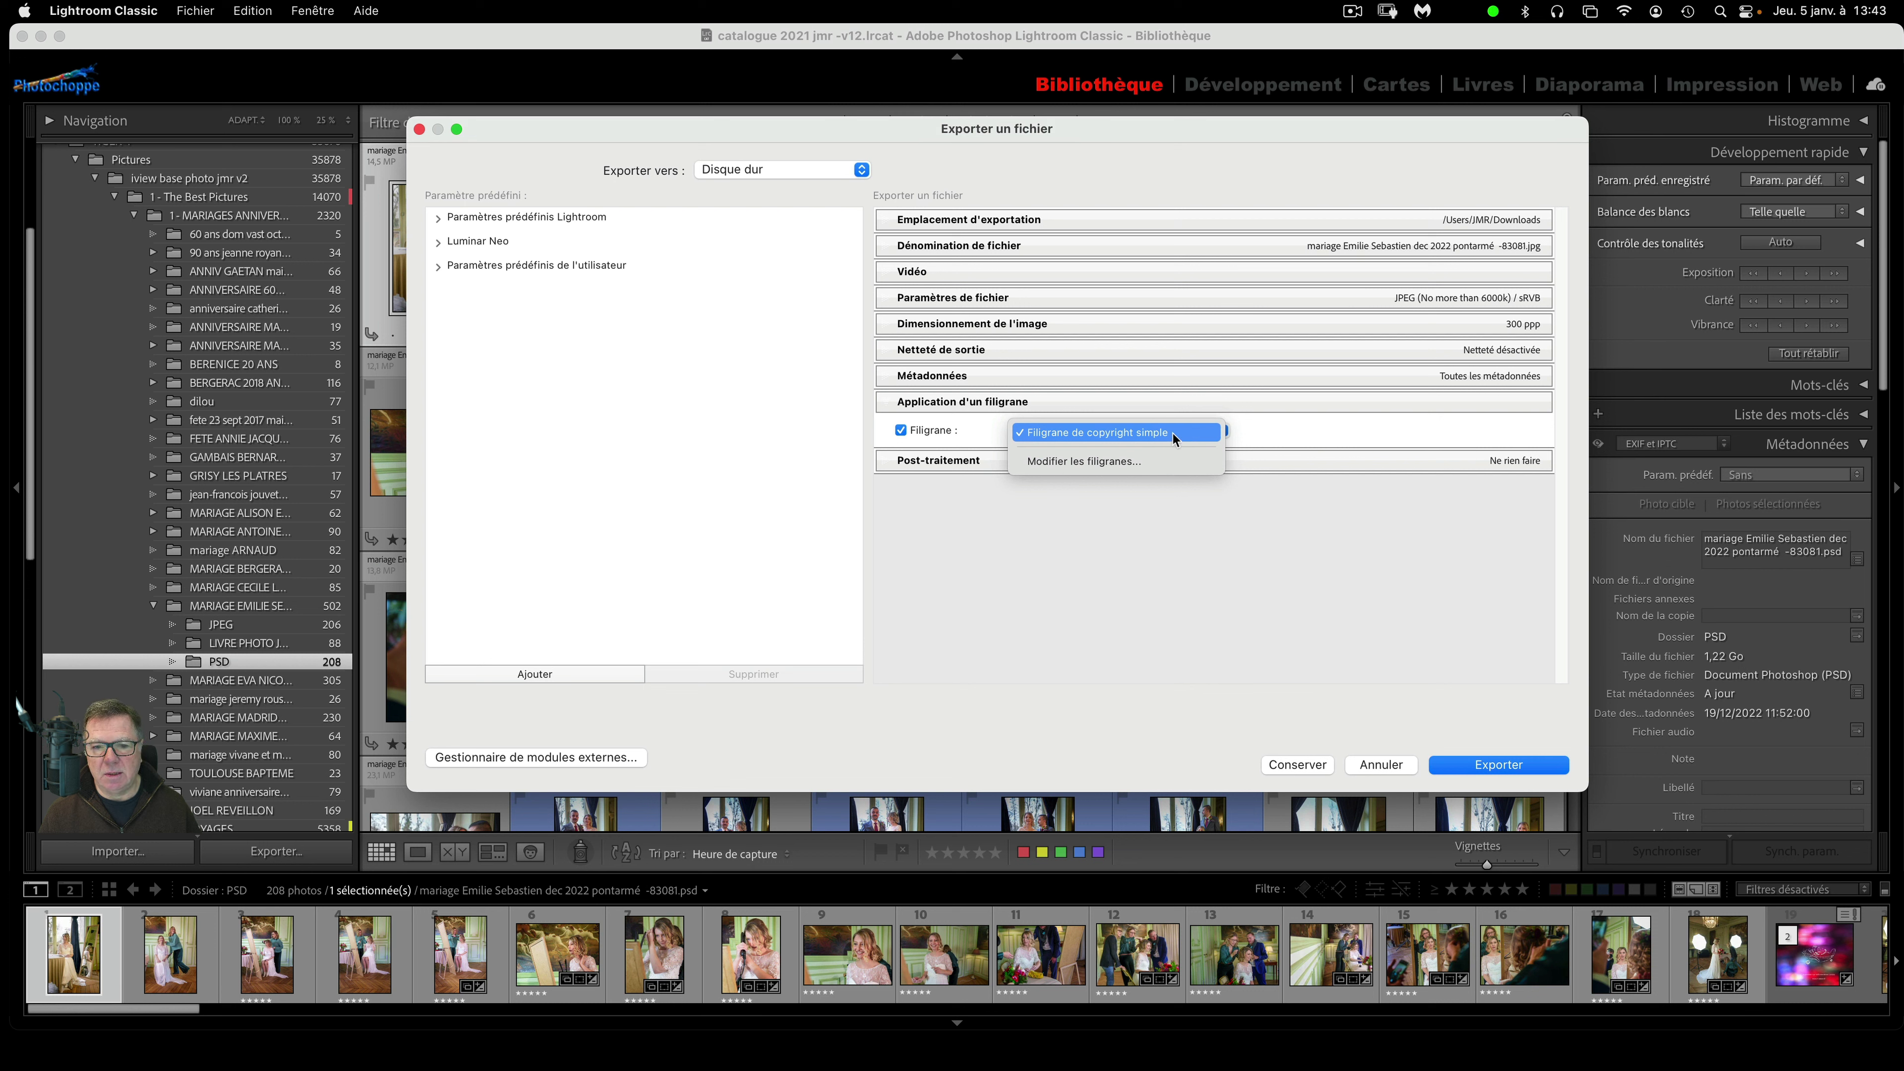
click(1168, 463)
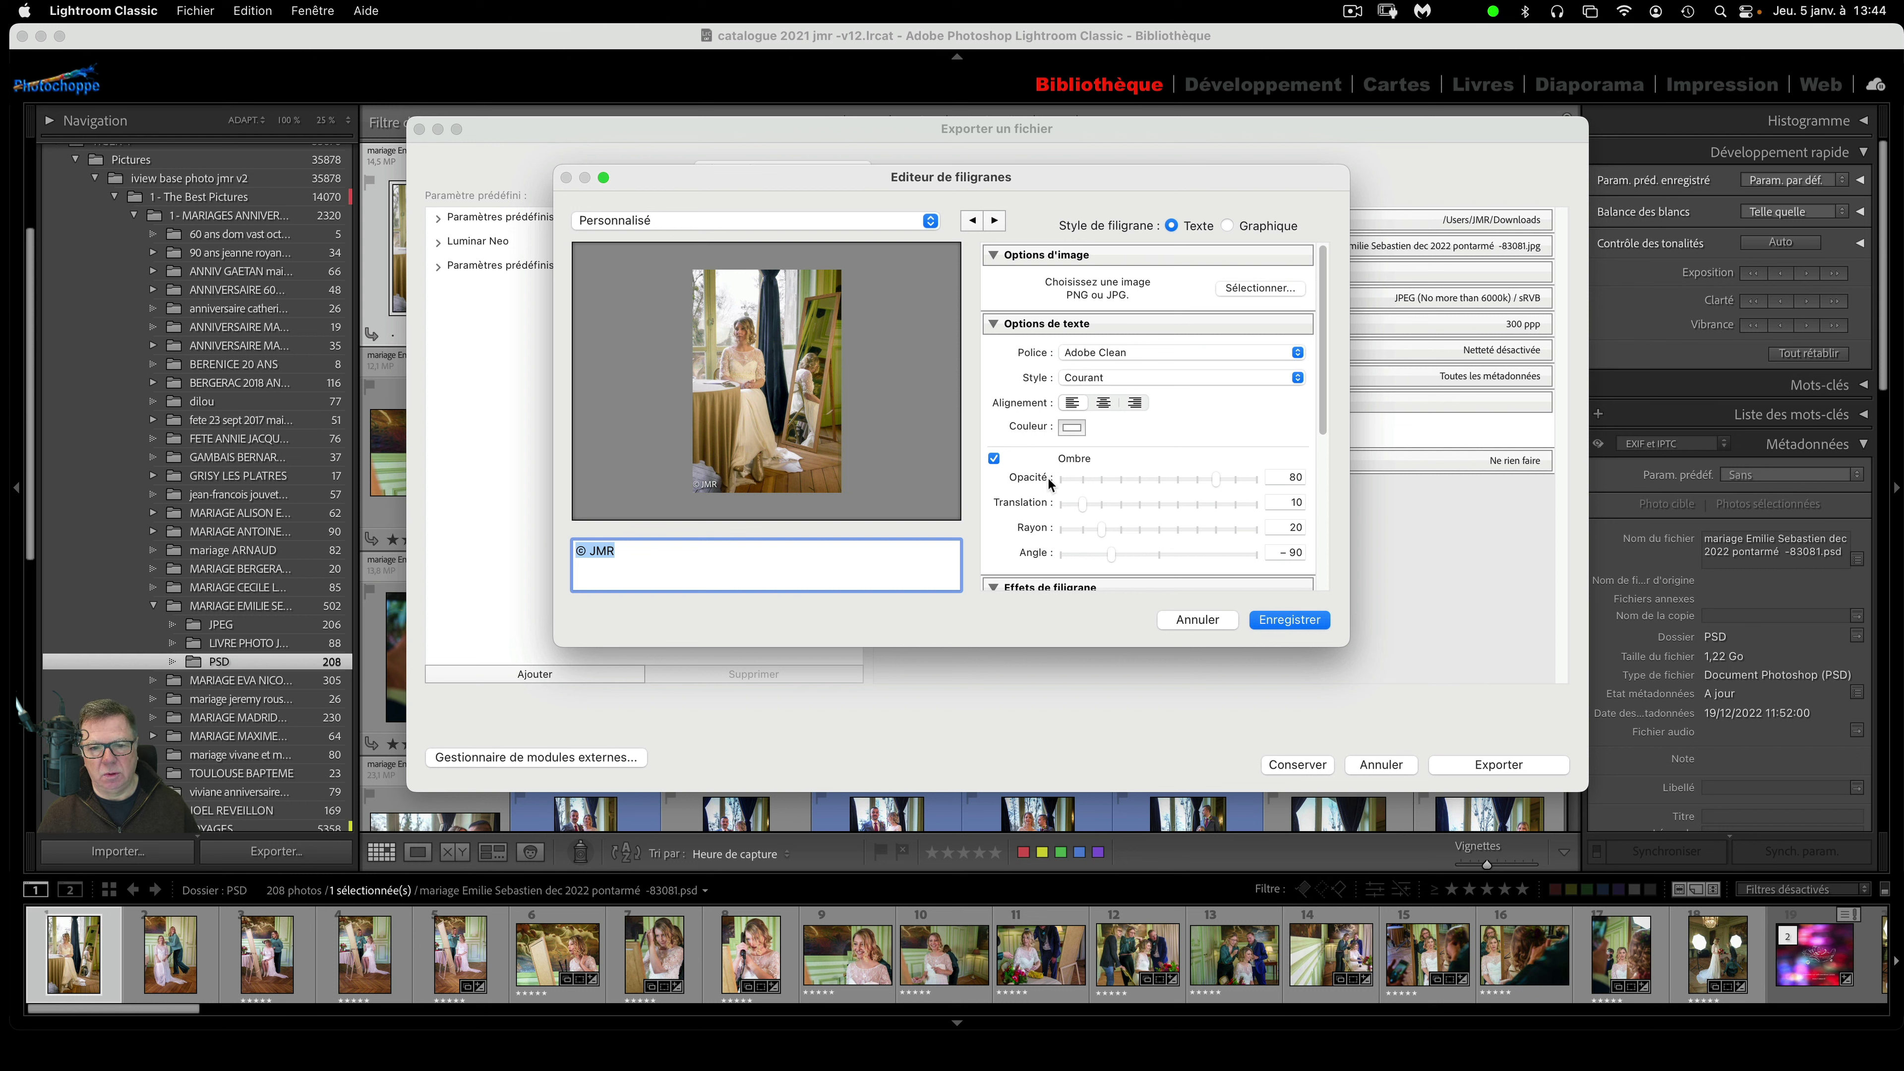
- Try moving the watermark to middle-right, then bottom-right, in the Watermark Editor
scroll(1096, 516, down, 2)
scroll(1096, 514, down, 1)
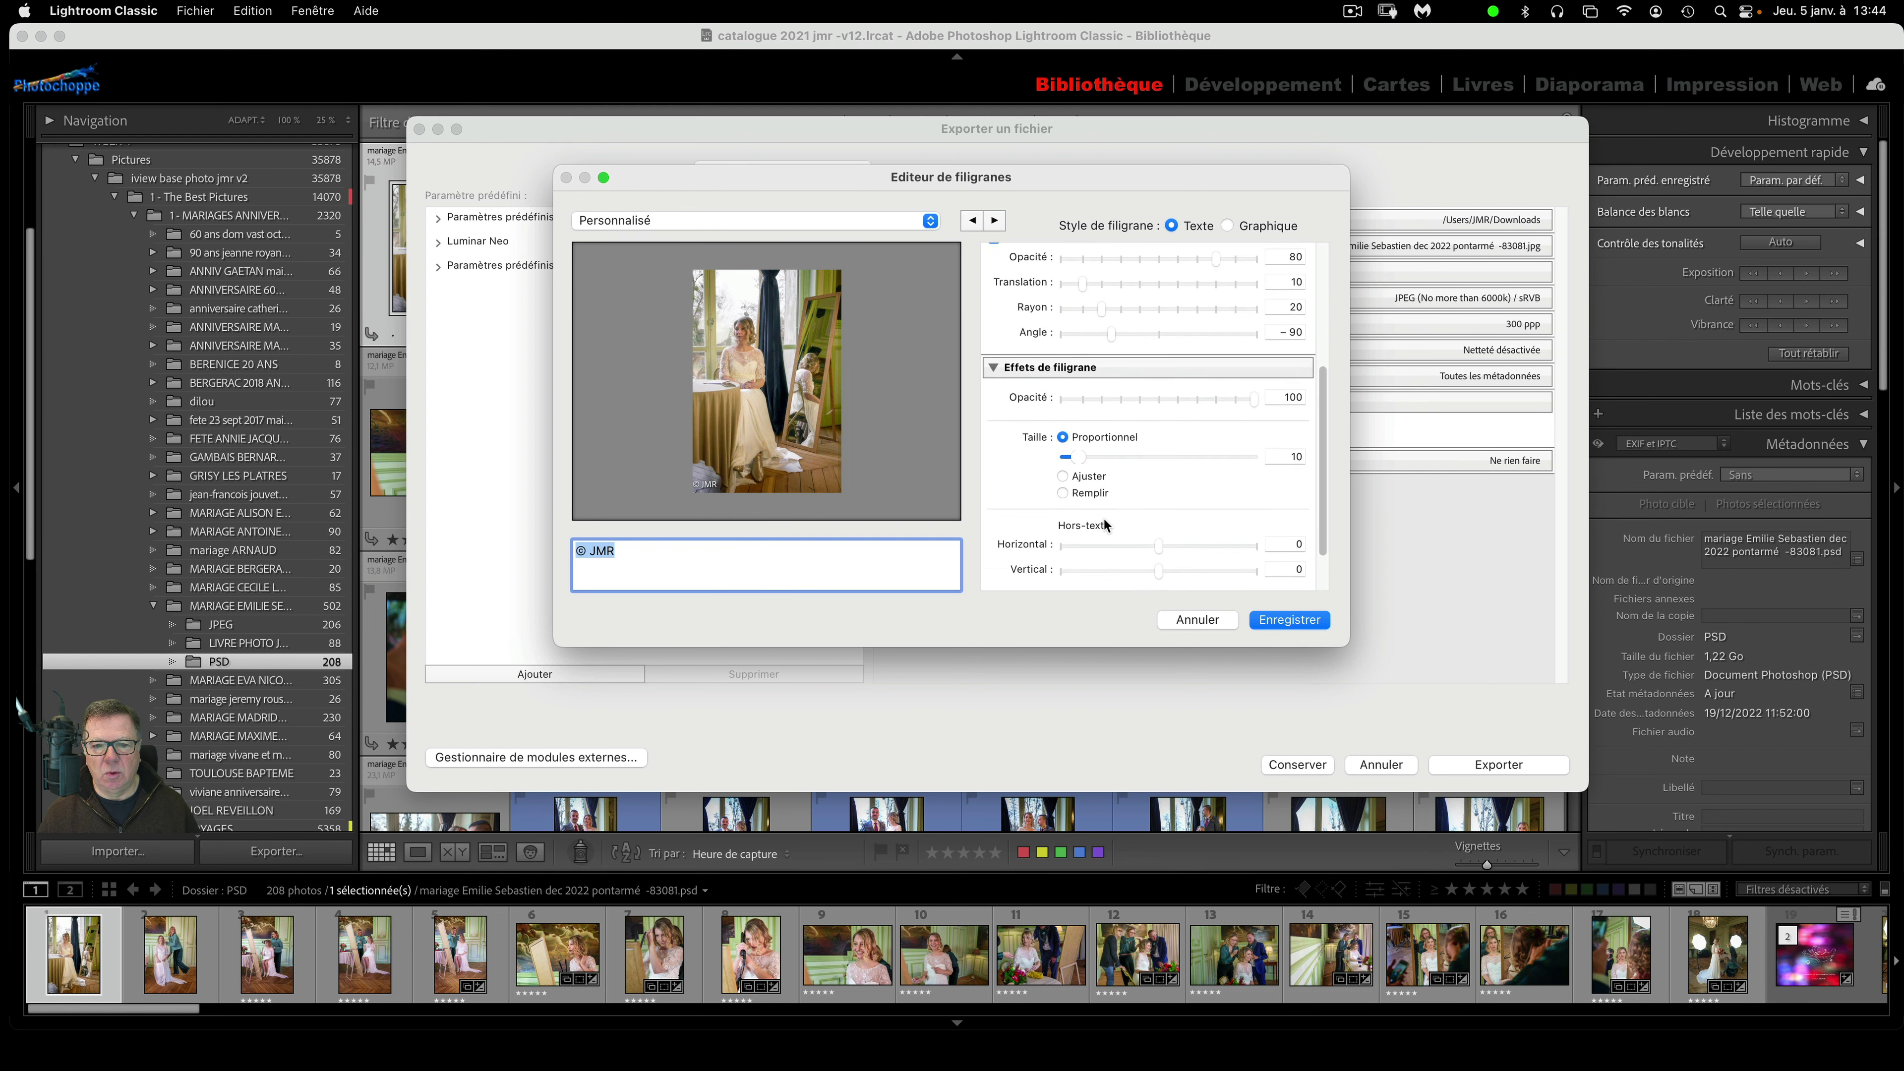
scroll(1104, 520, down, 2)
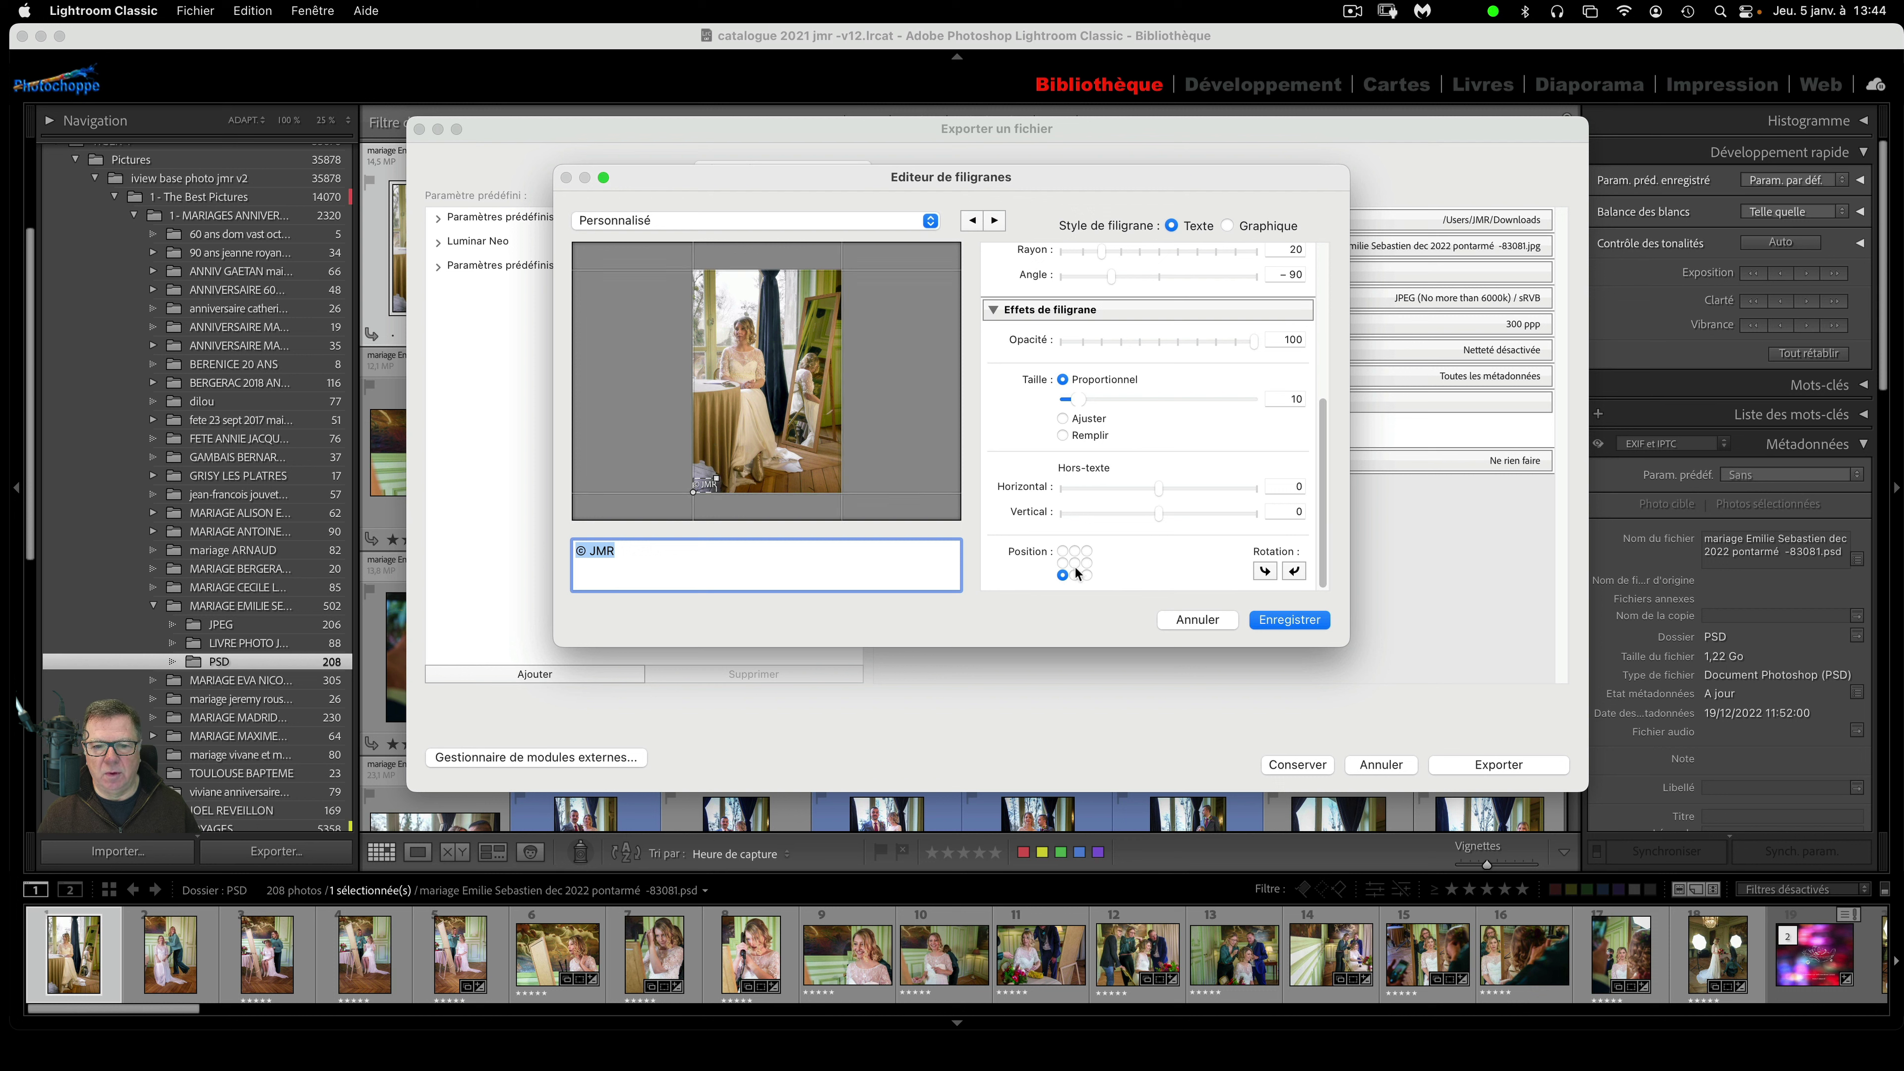
click(1087, 564)
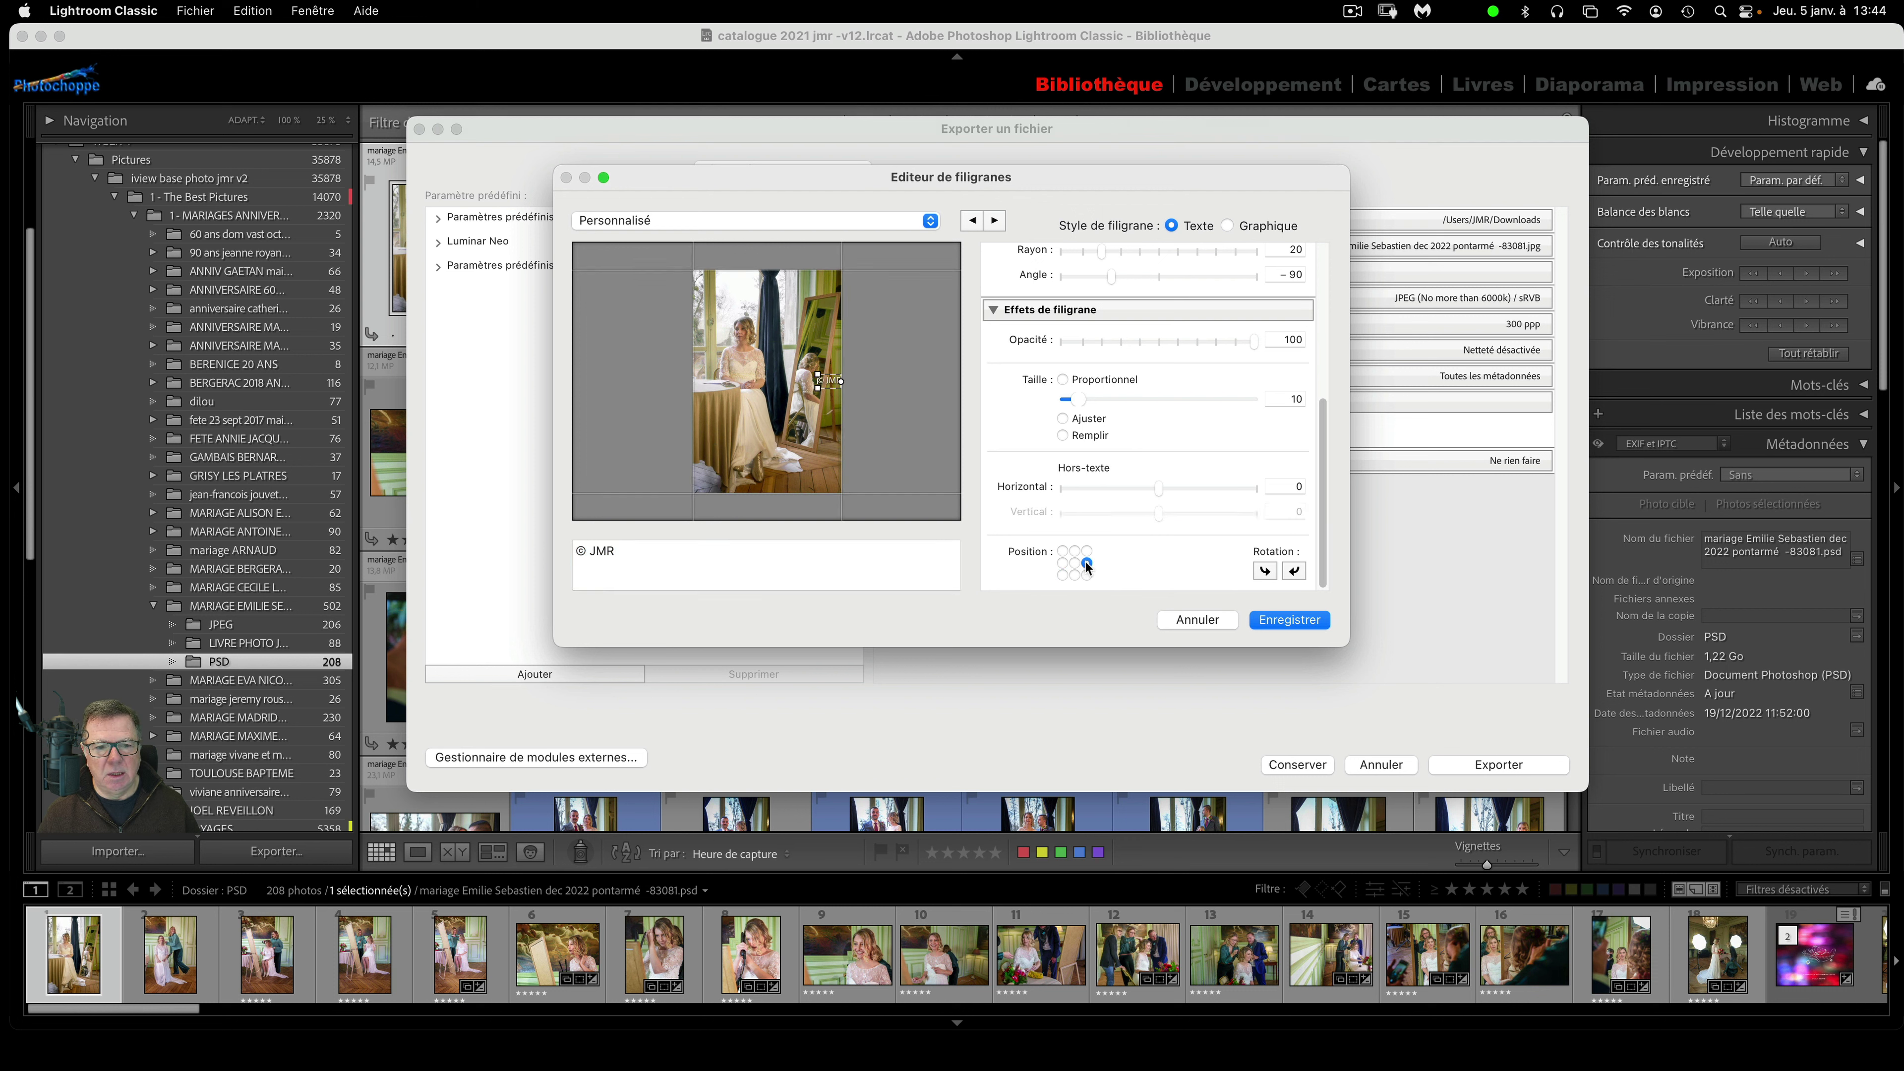
click(1087, 575)
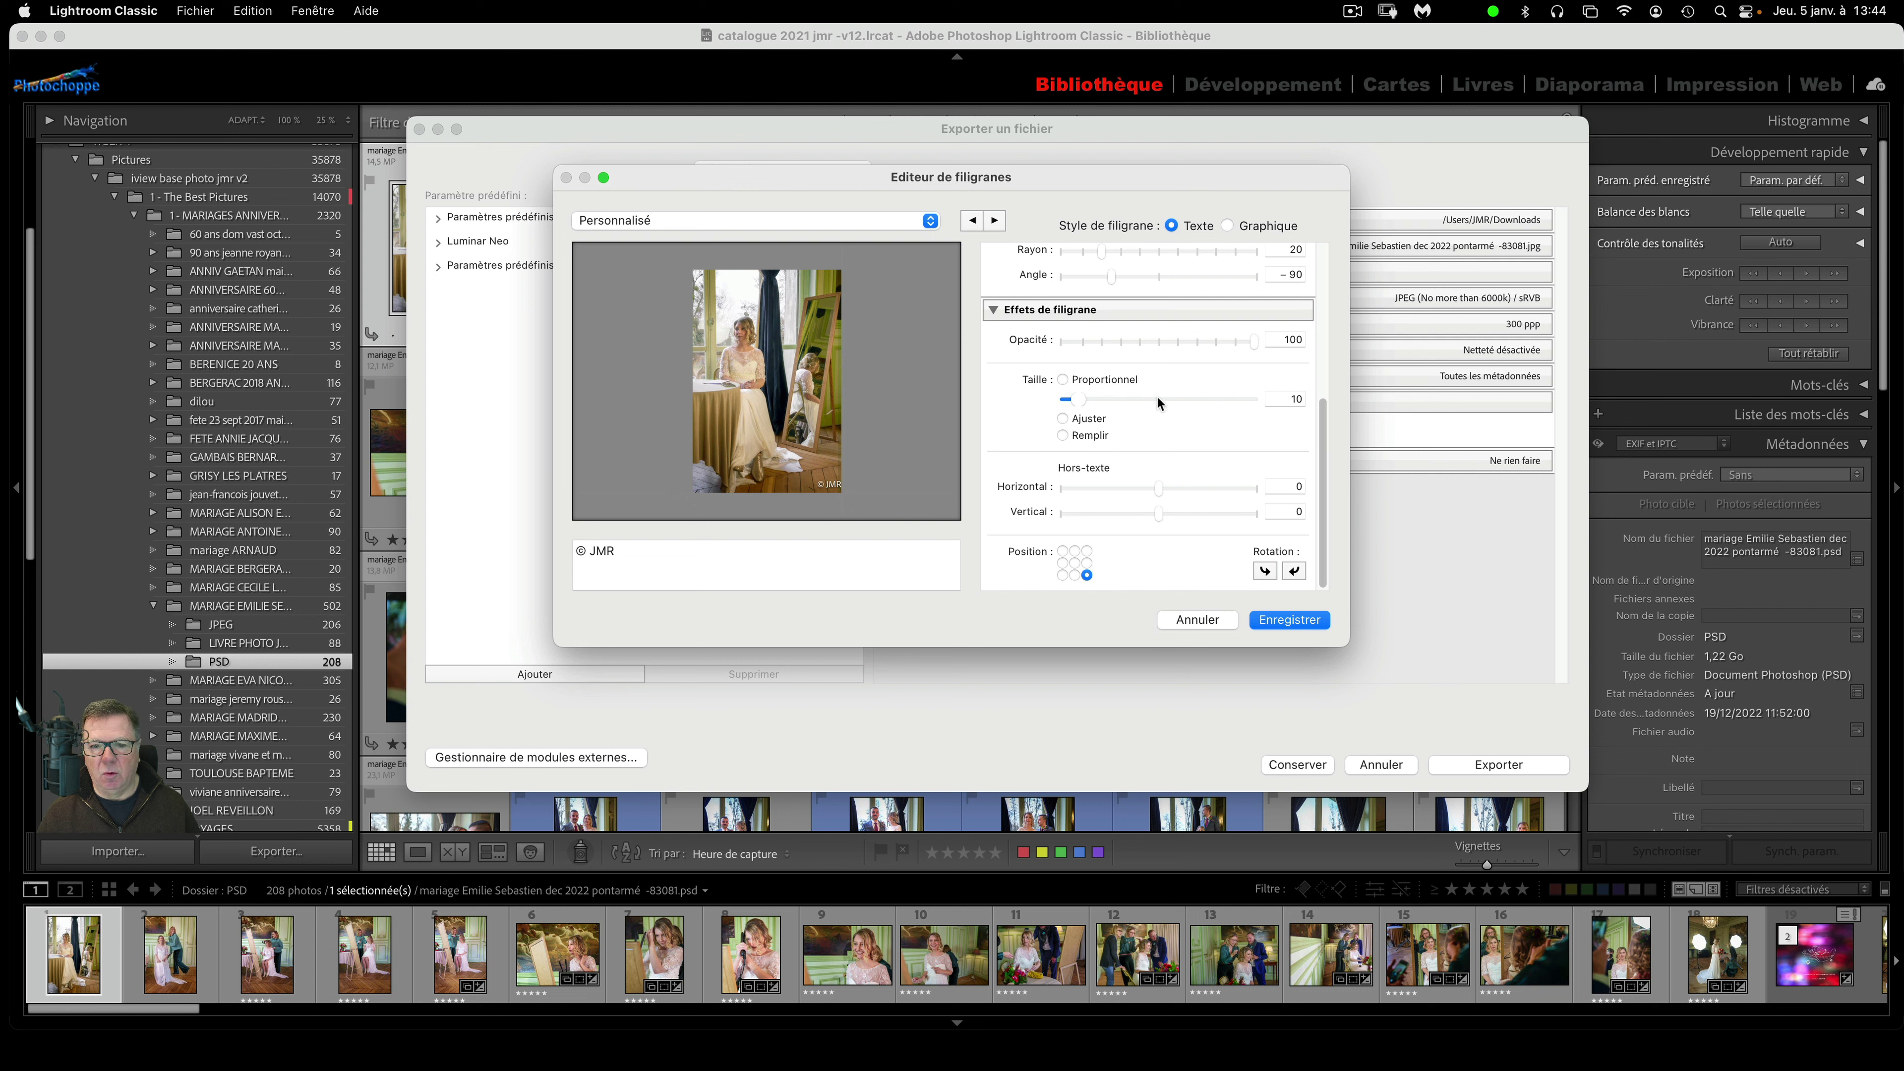
- Cancel the Watermark Editor, keeping the simple copyright watermark unchanged
scroll(1157, 402, up, 2)
scroll(1160, 413, up, 2)
scroll(1158, 449, up, 2)
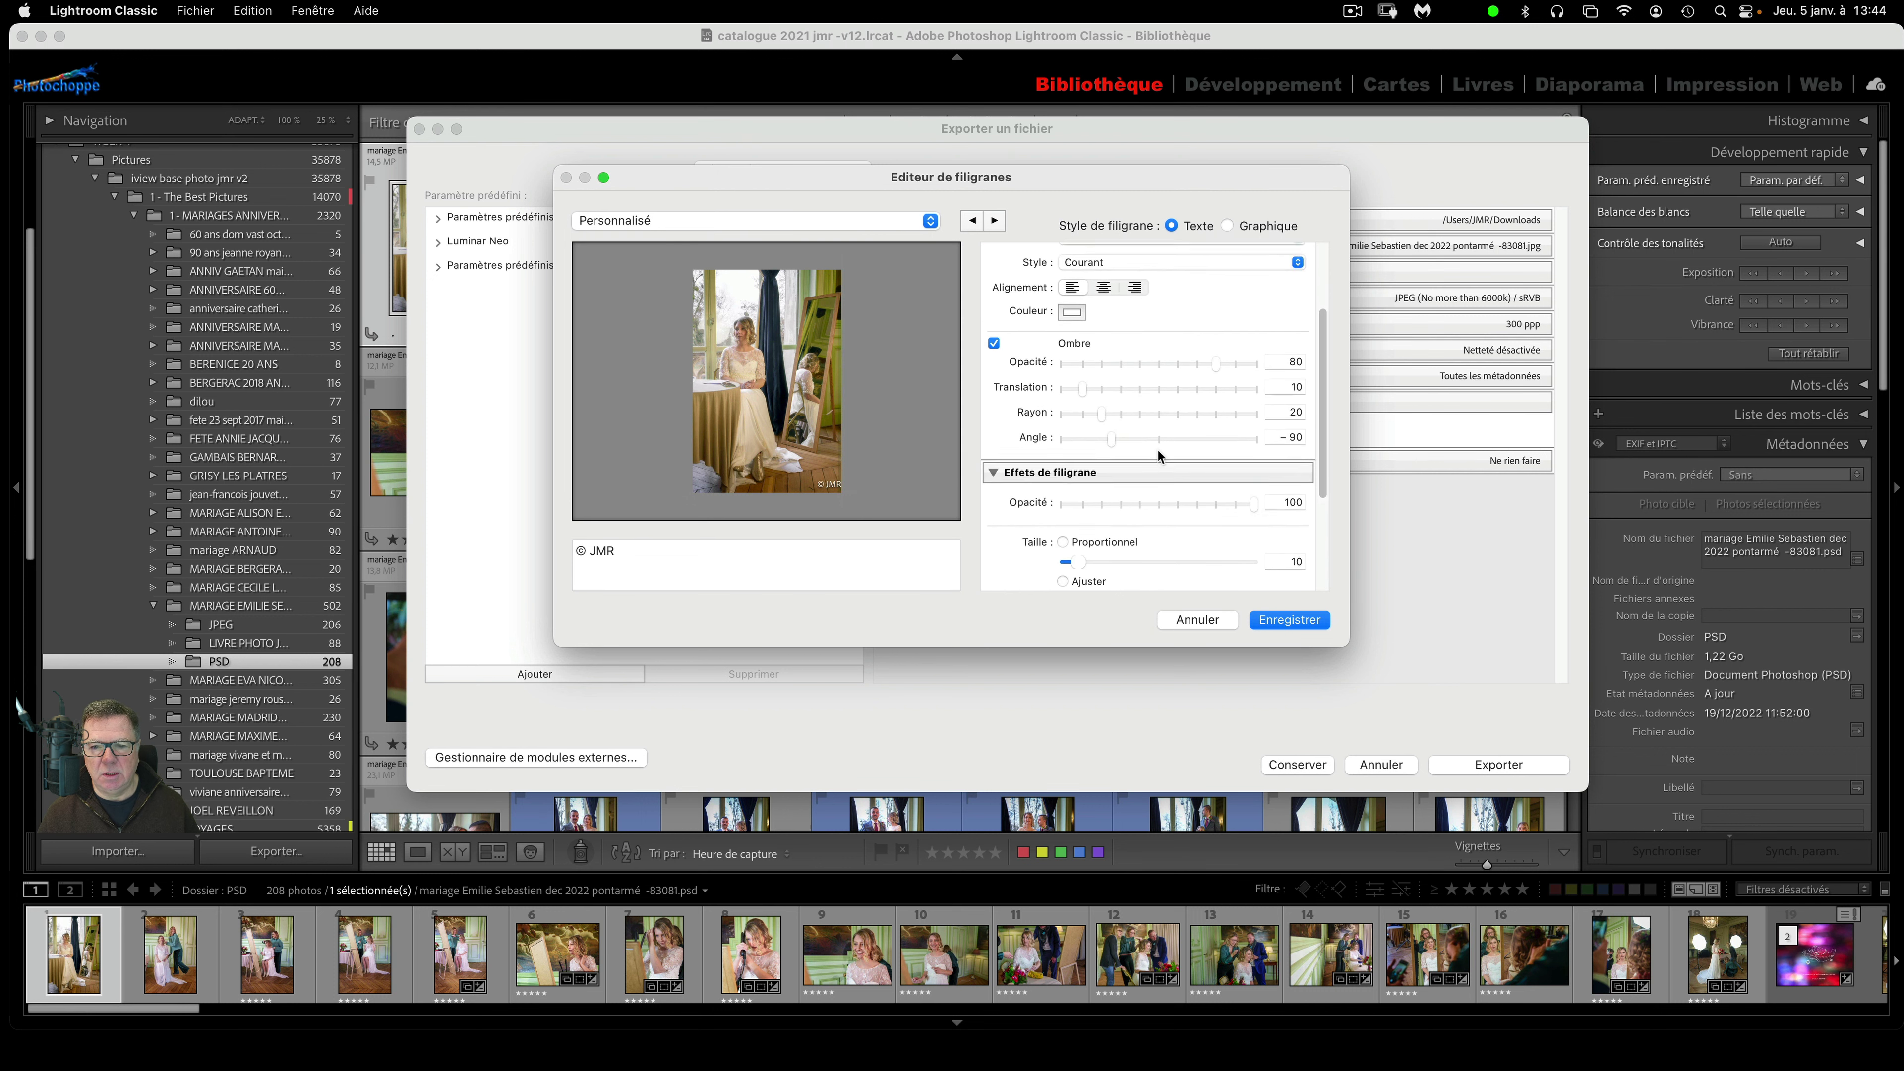
scroll(1157, 449, down, 3)
scroll(1158, 449, down, 3)
scroll(1158, 449, up, 3)
scroll(1157, 449, up, 2)
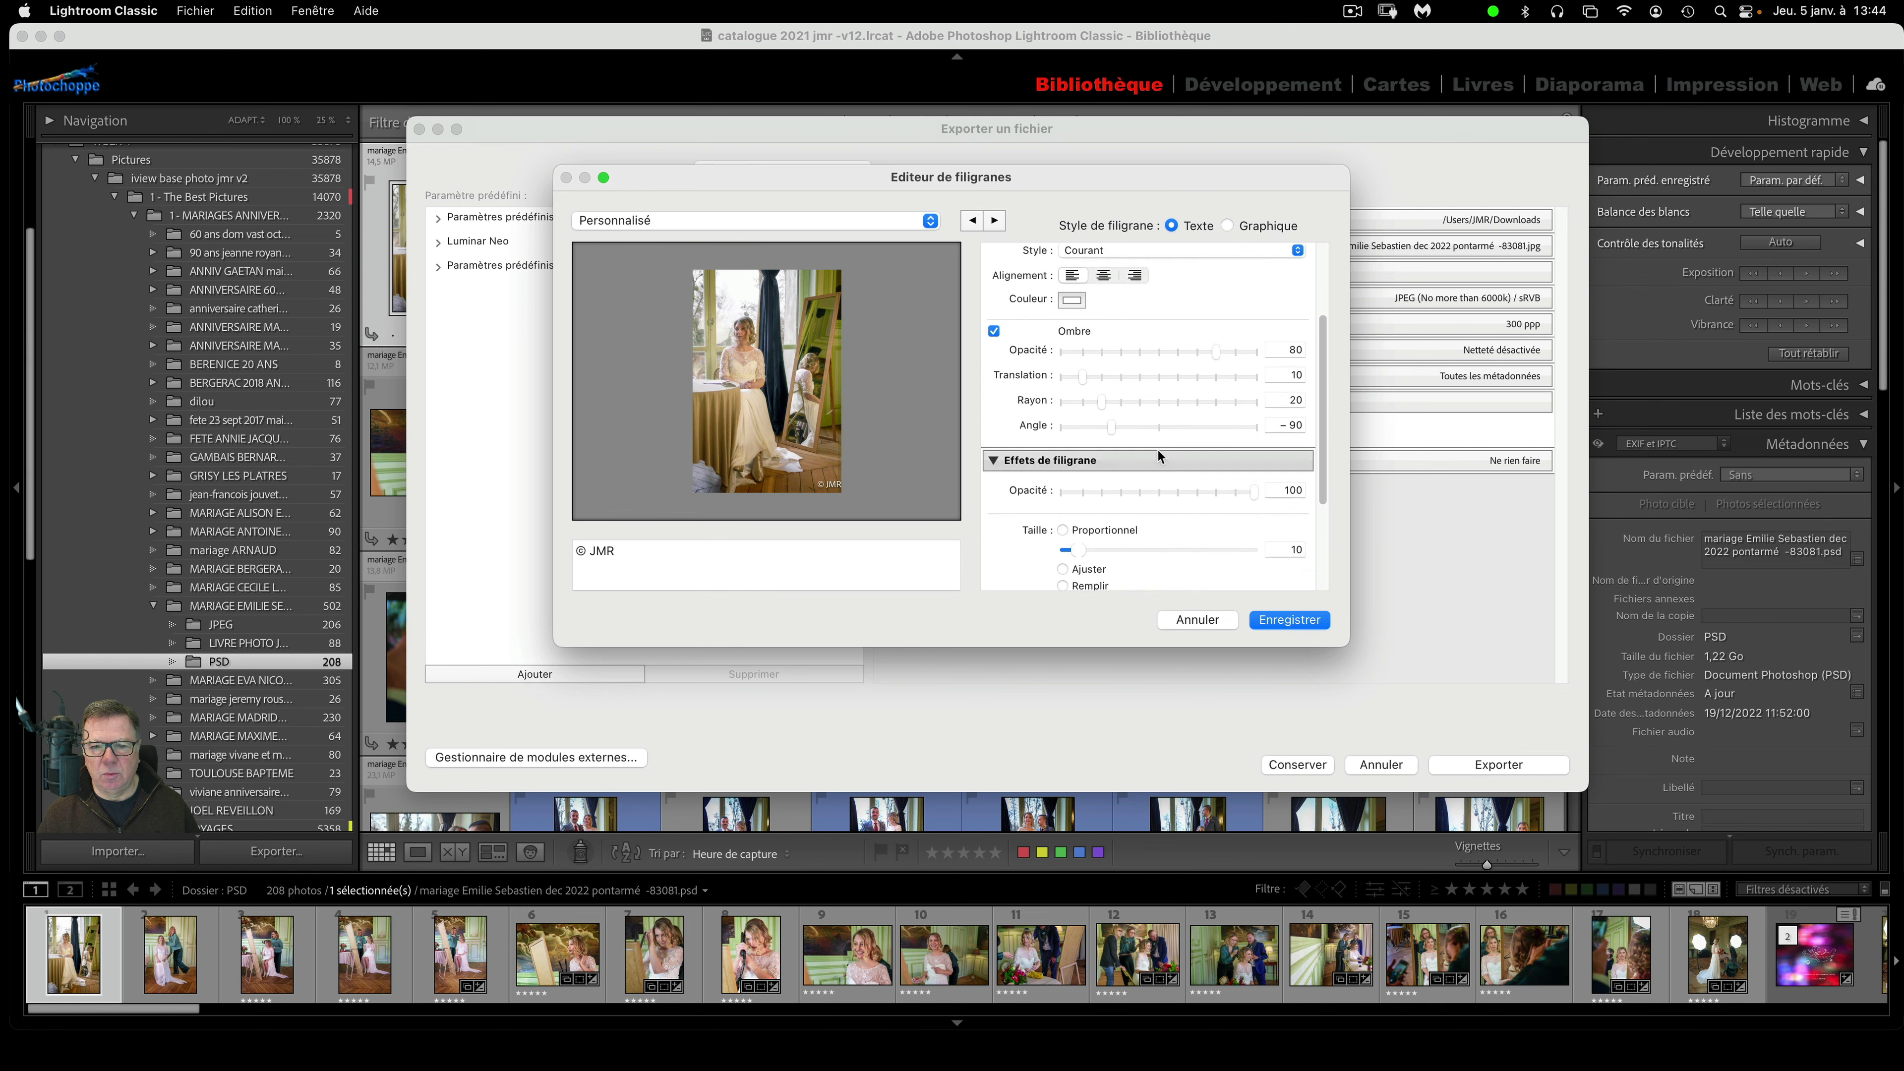
click(1215, 619)
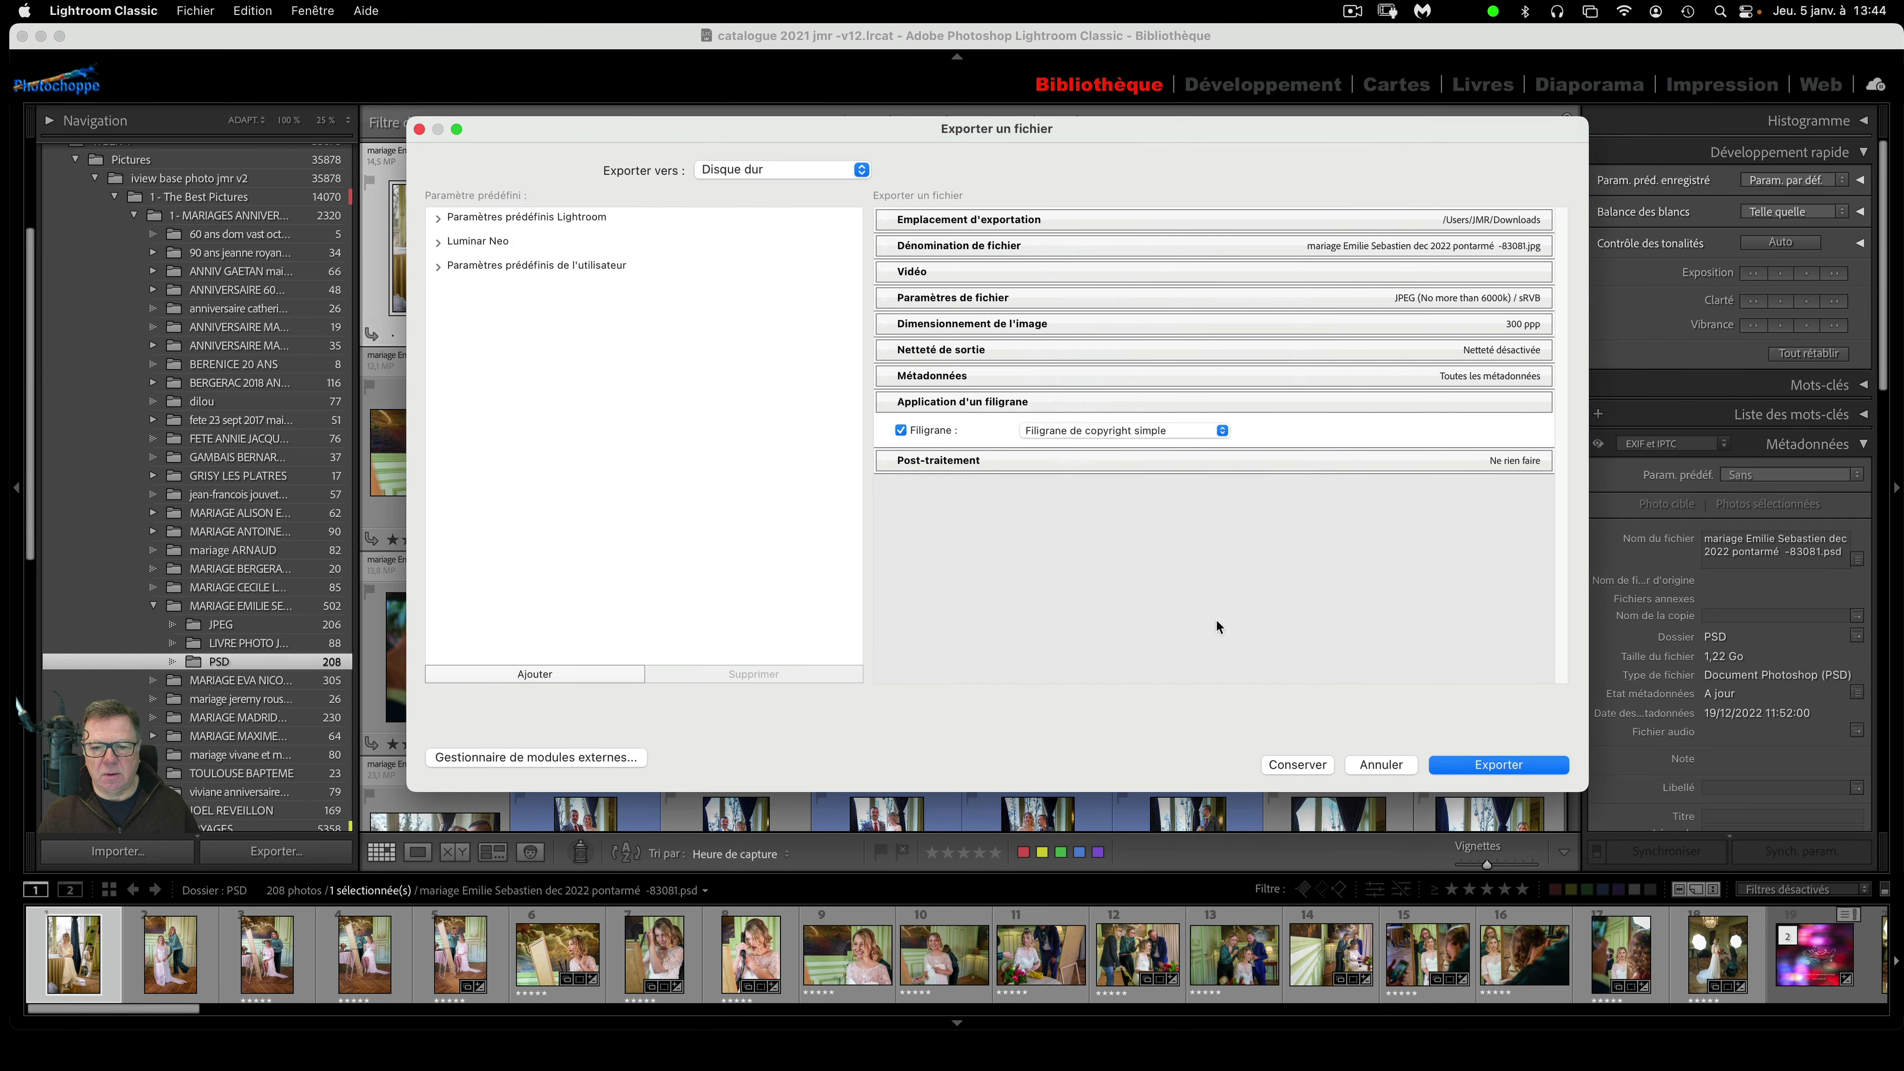
- Uncheck Filigrane and keep Post-traitement's Après l'exportation set to Ne rien faire
click(901, 430)
click(994, 458)
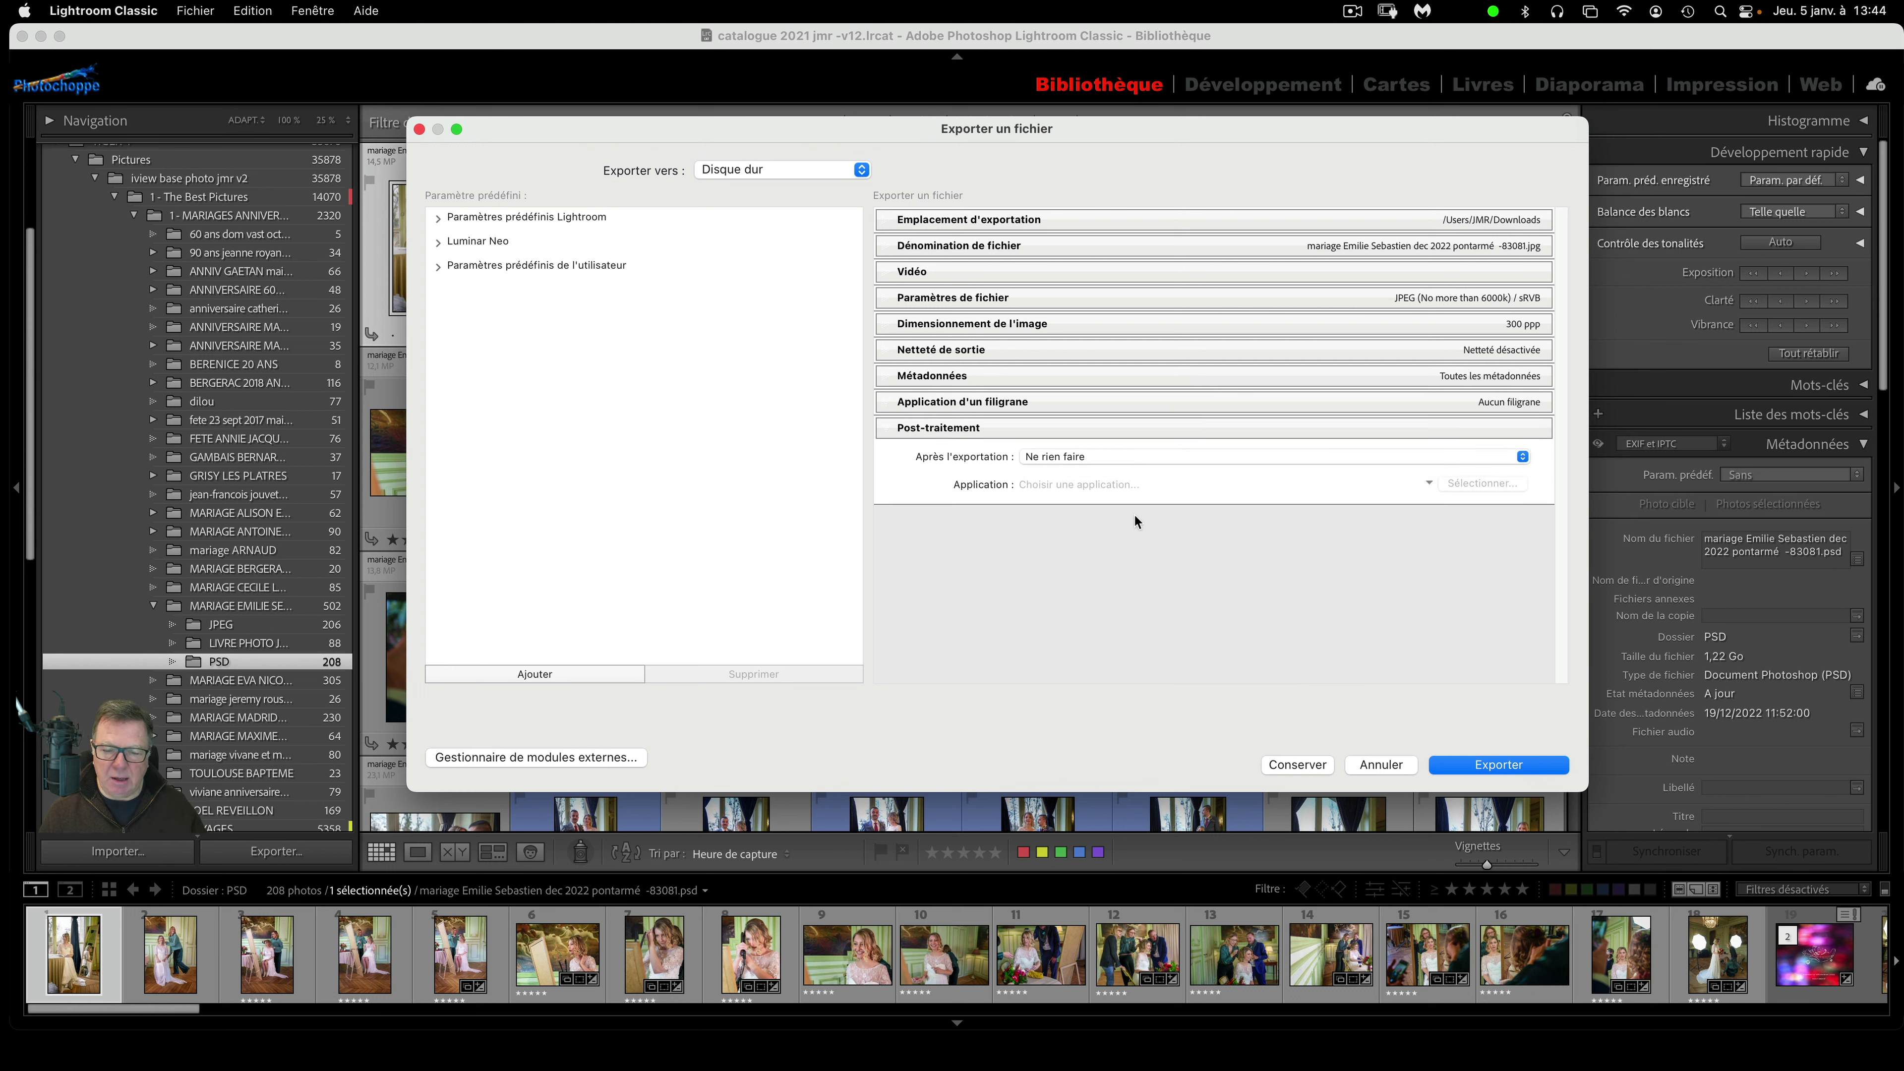
click(1153, 457)
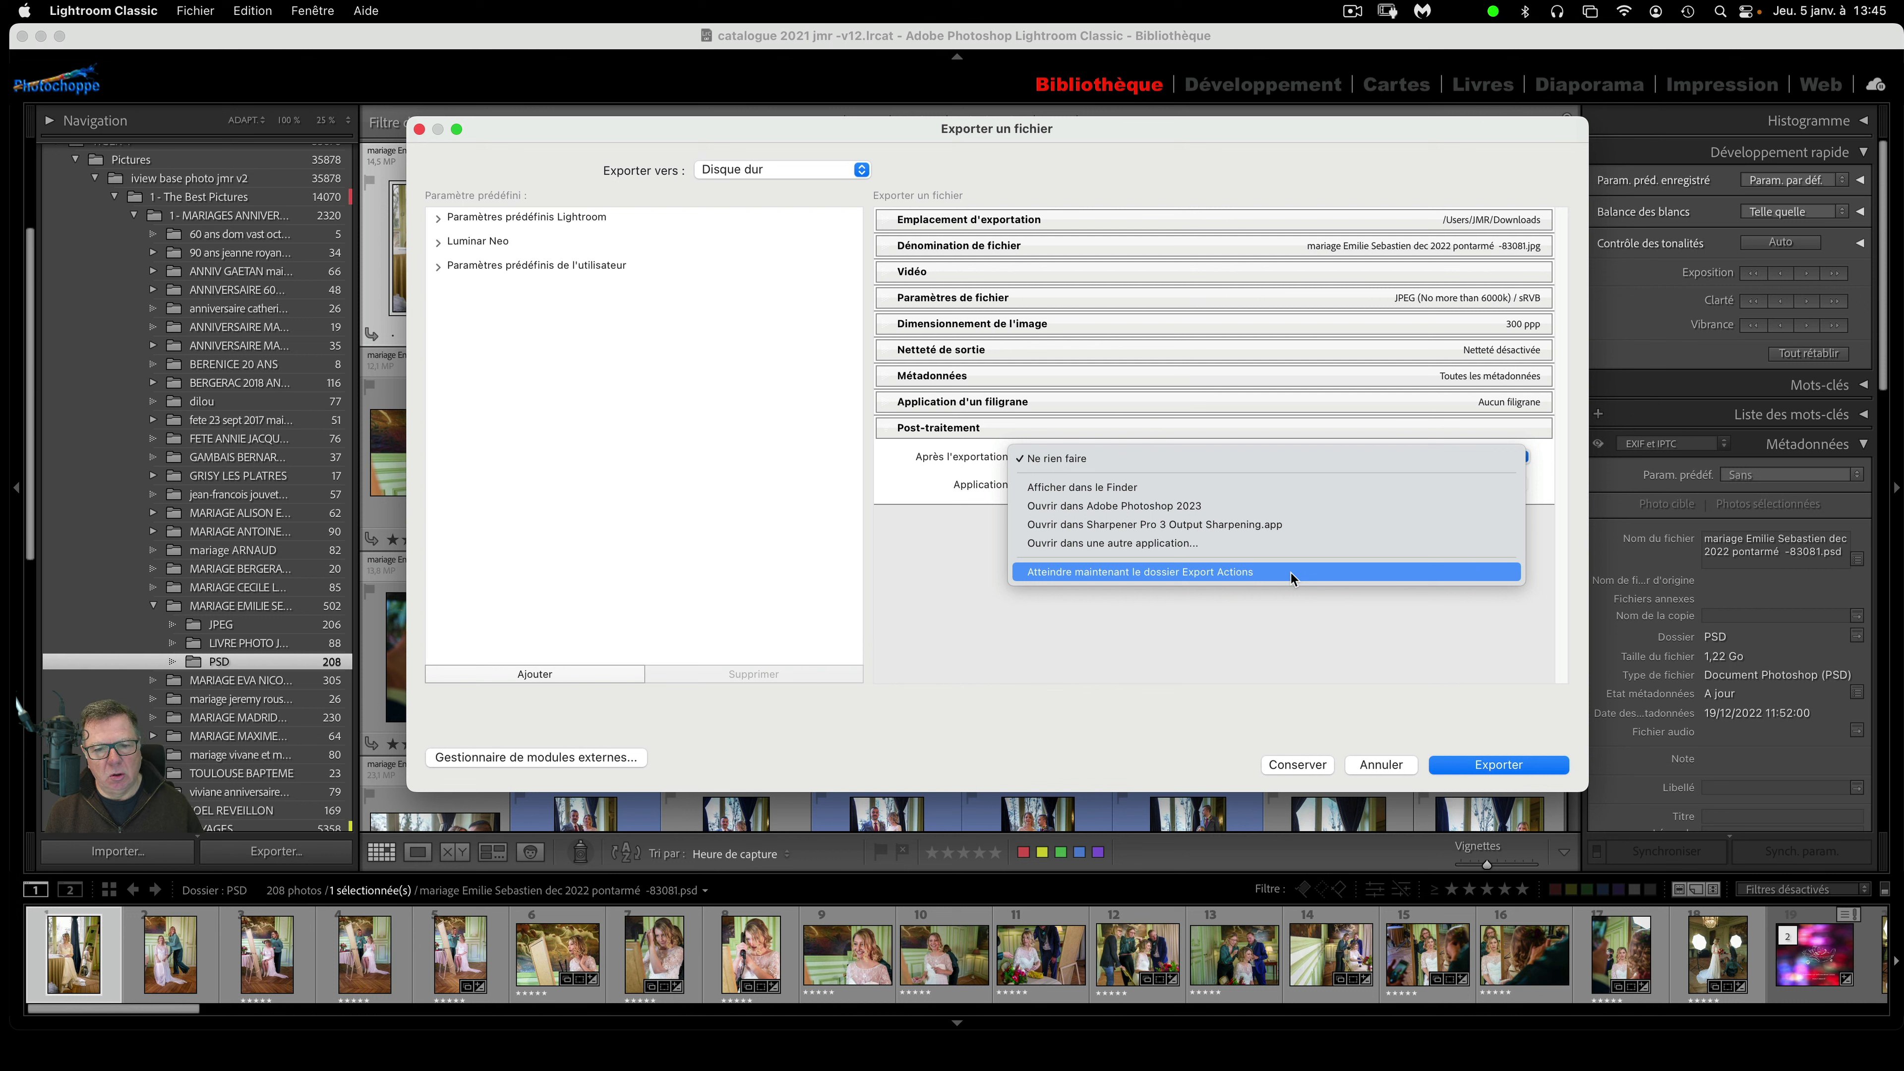
click(1479, 668)
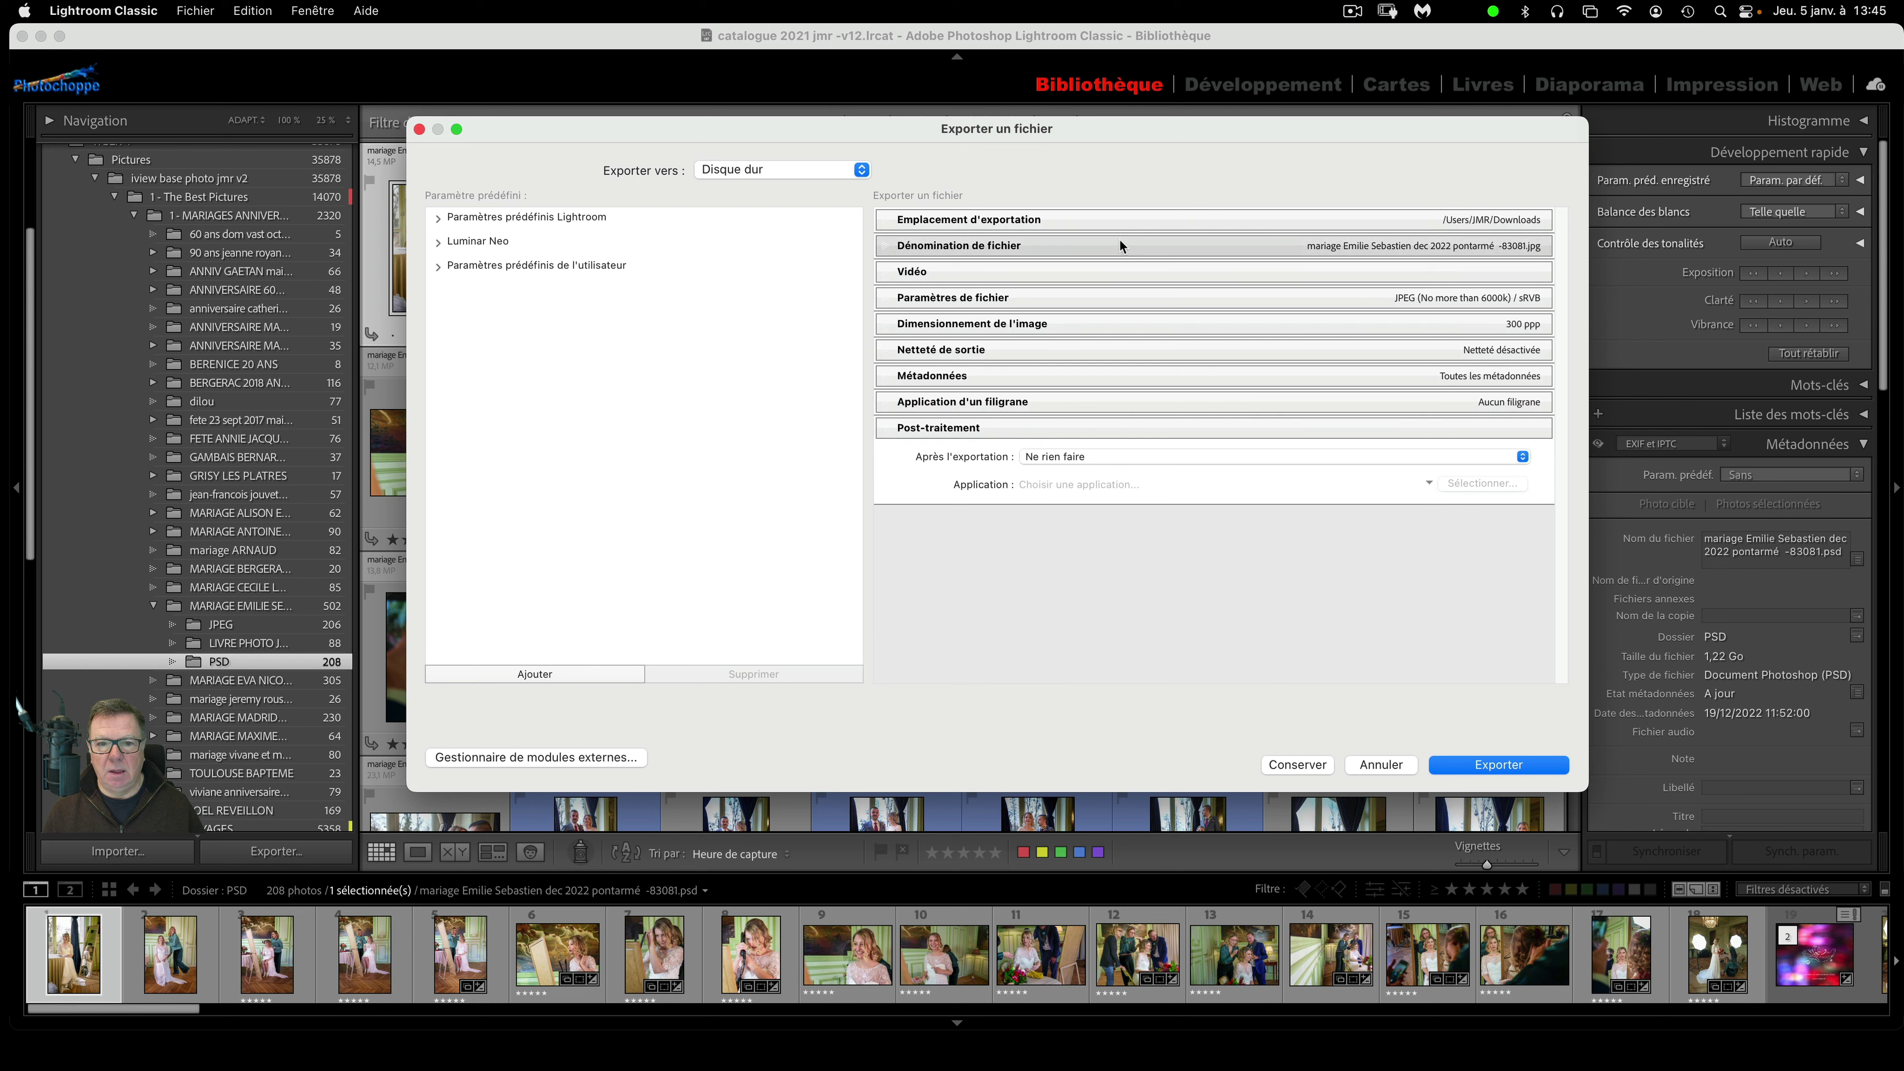
- Create export preset 'srvb 300 ppp jpeg' in the Paramètres prédéfinis de l'utilisateur folder
click(561, 674)
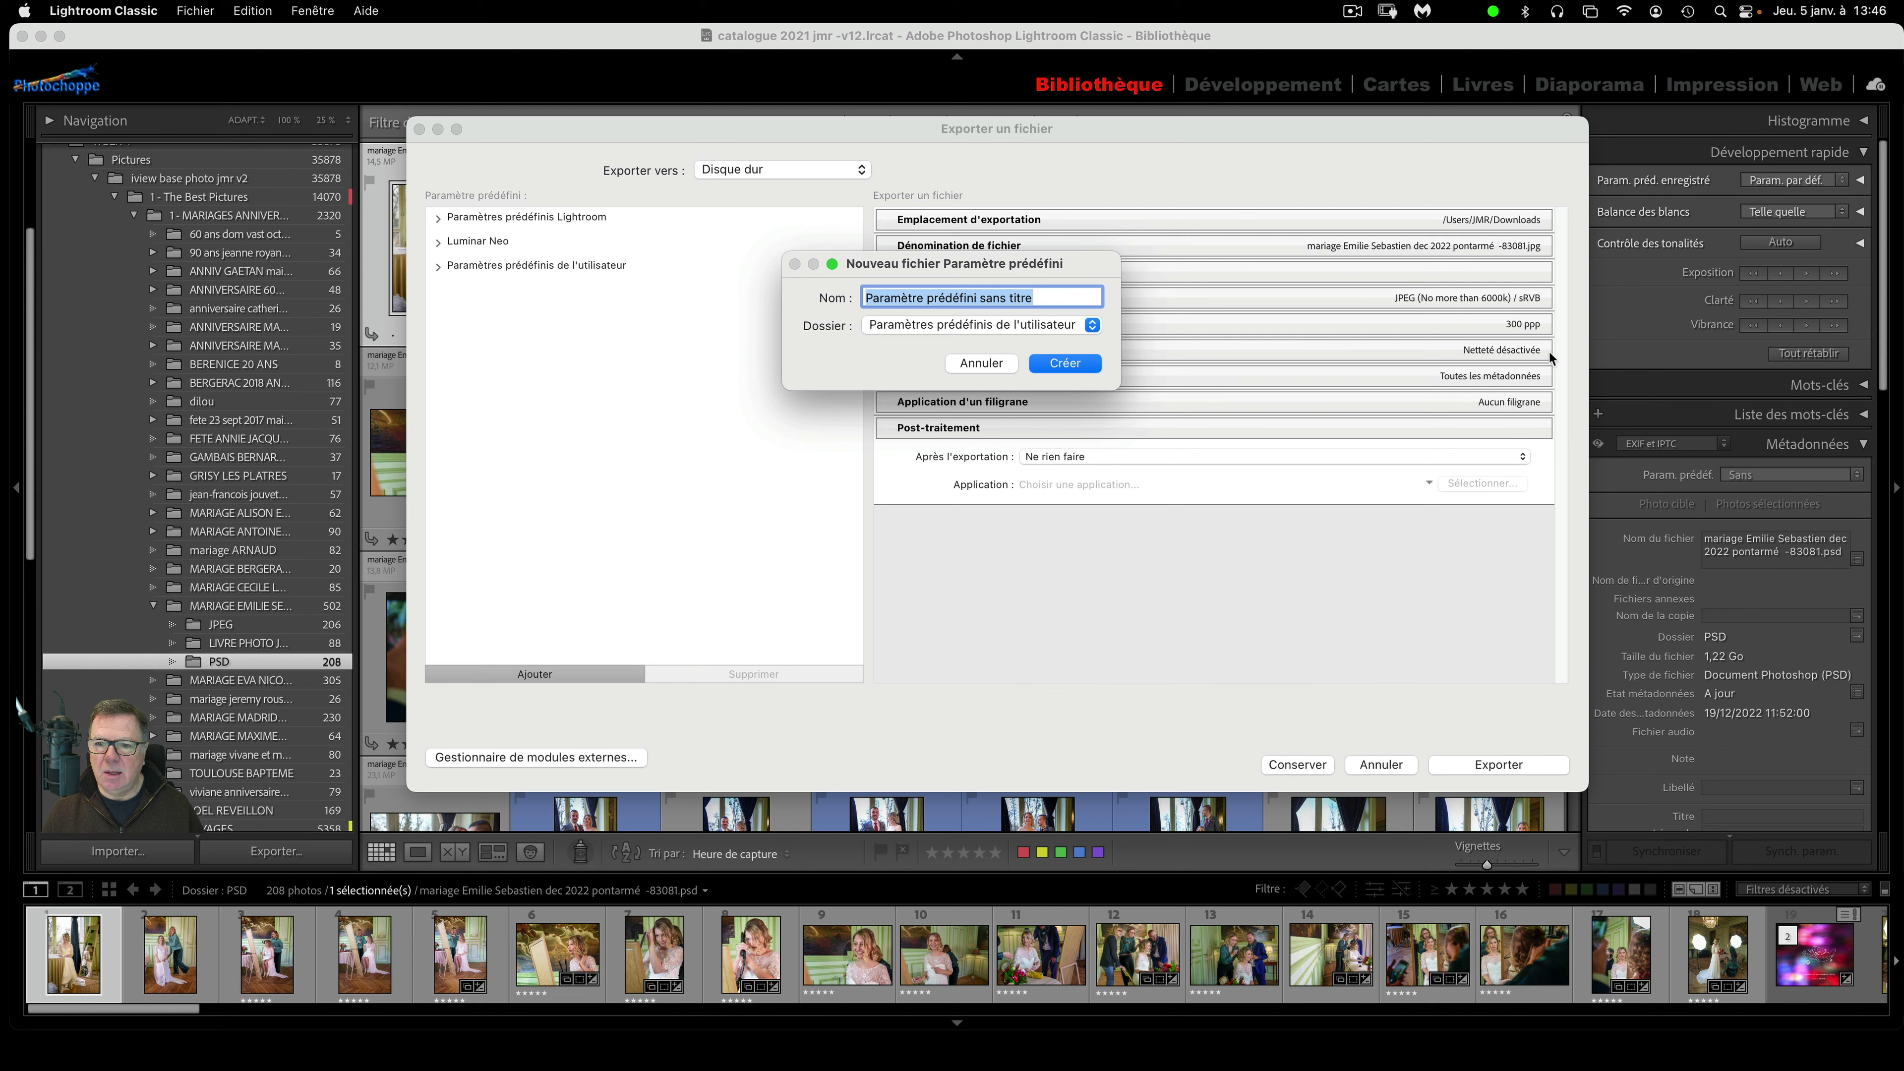
text(sr)
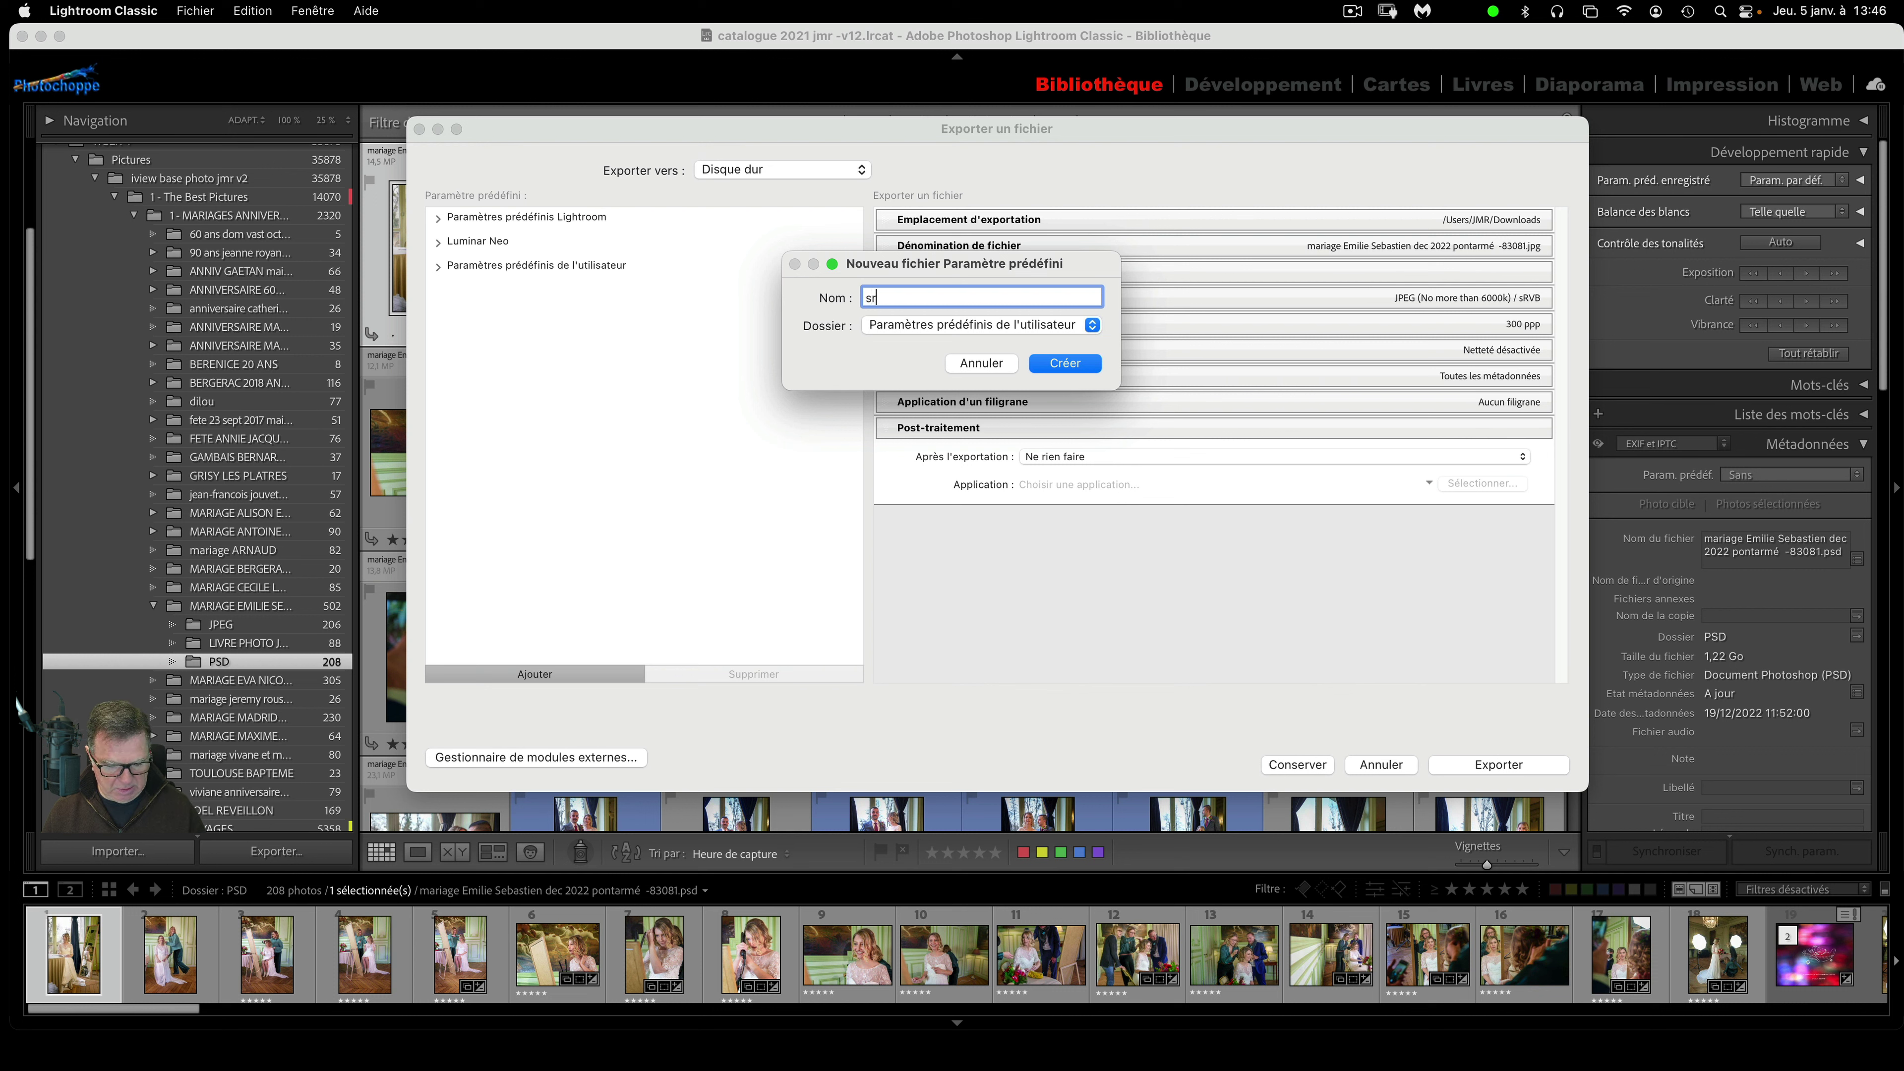
text(vb)
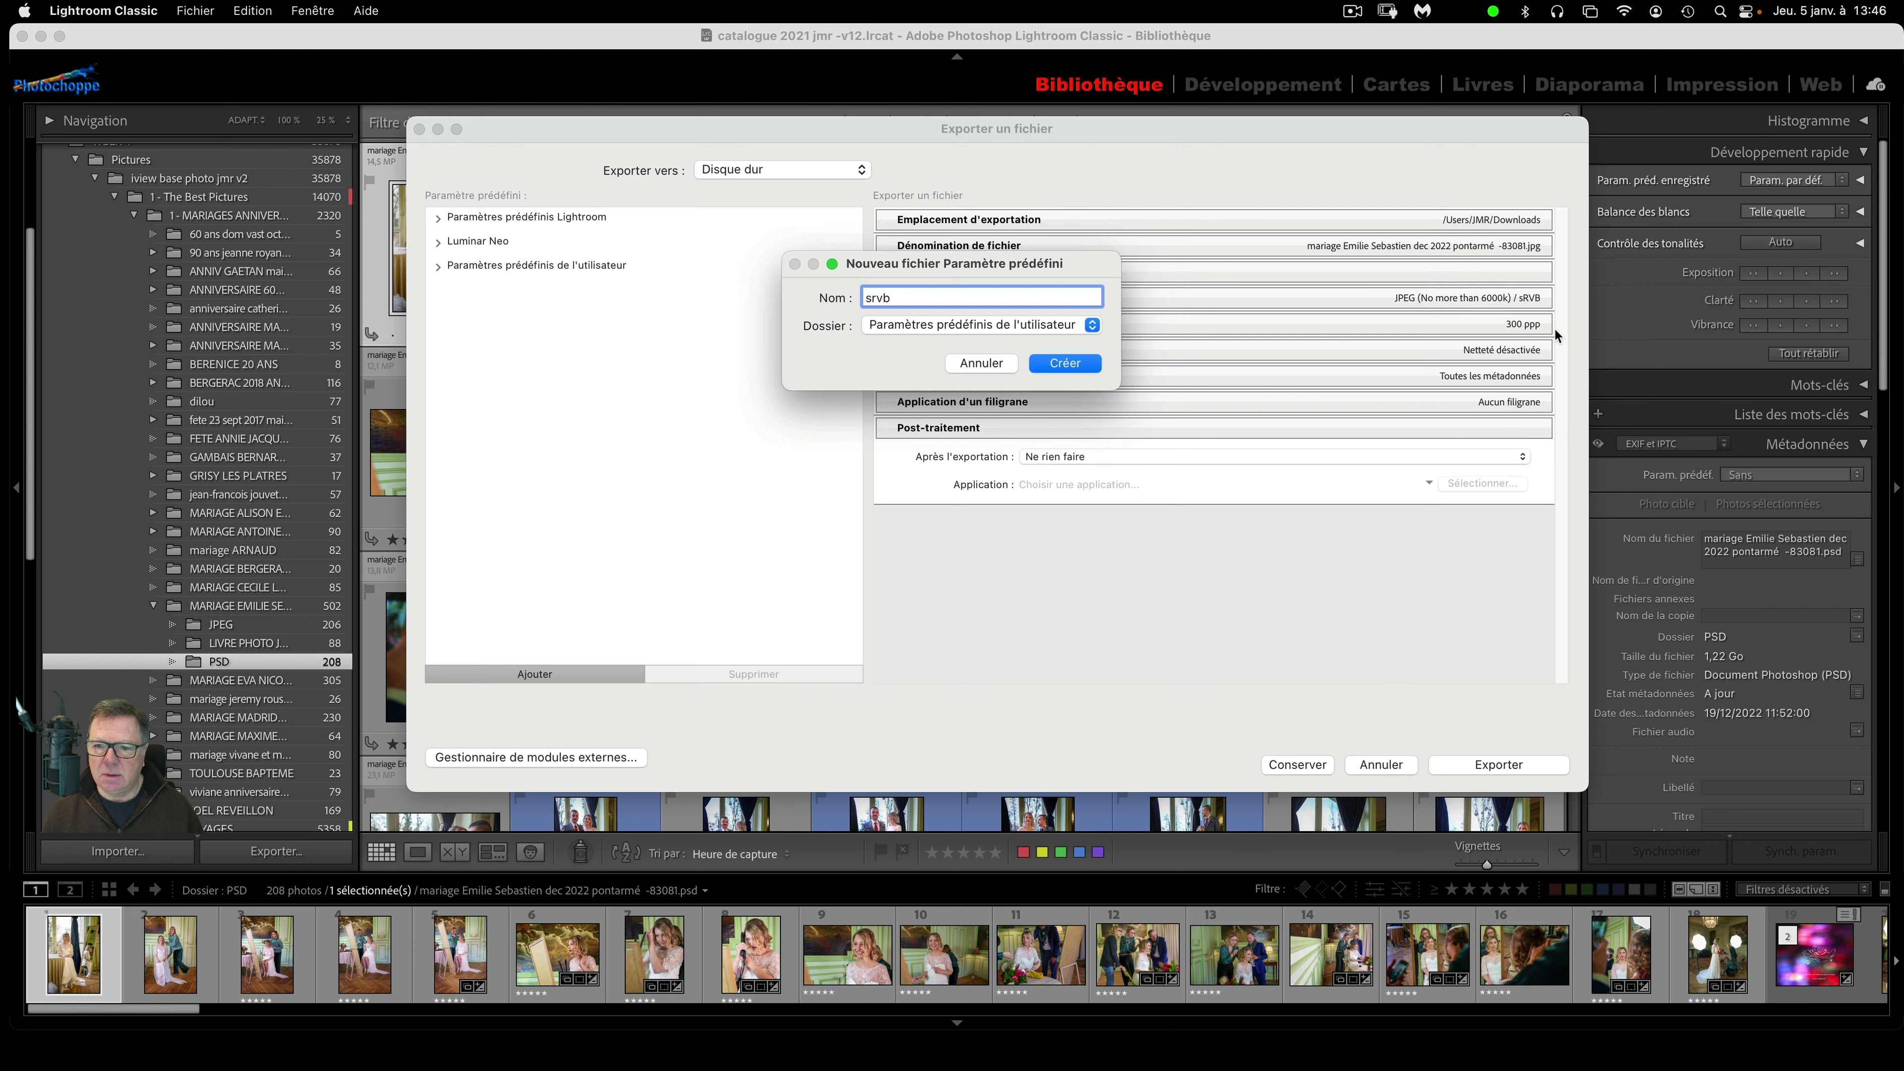
text( 300 )
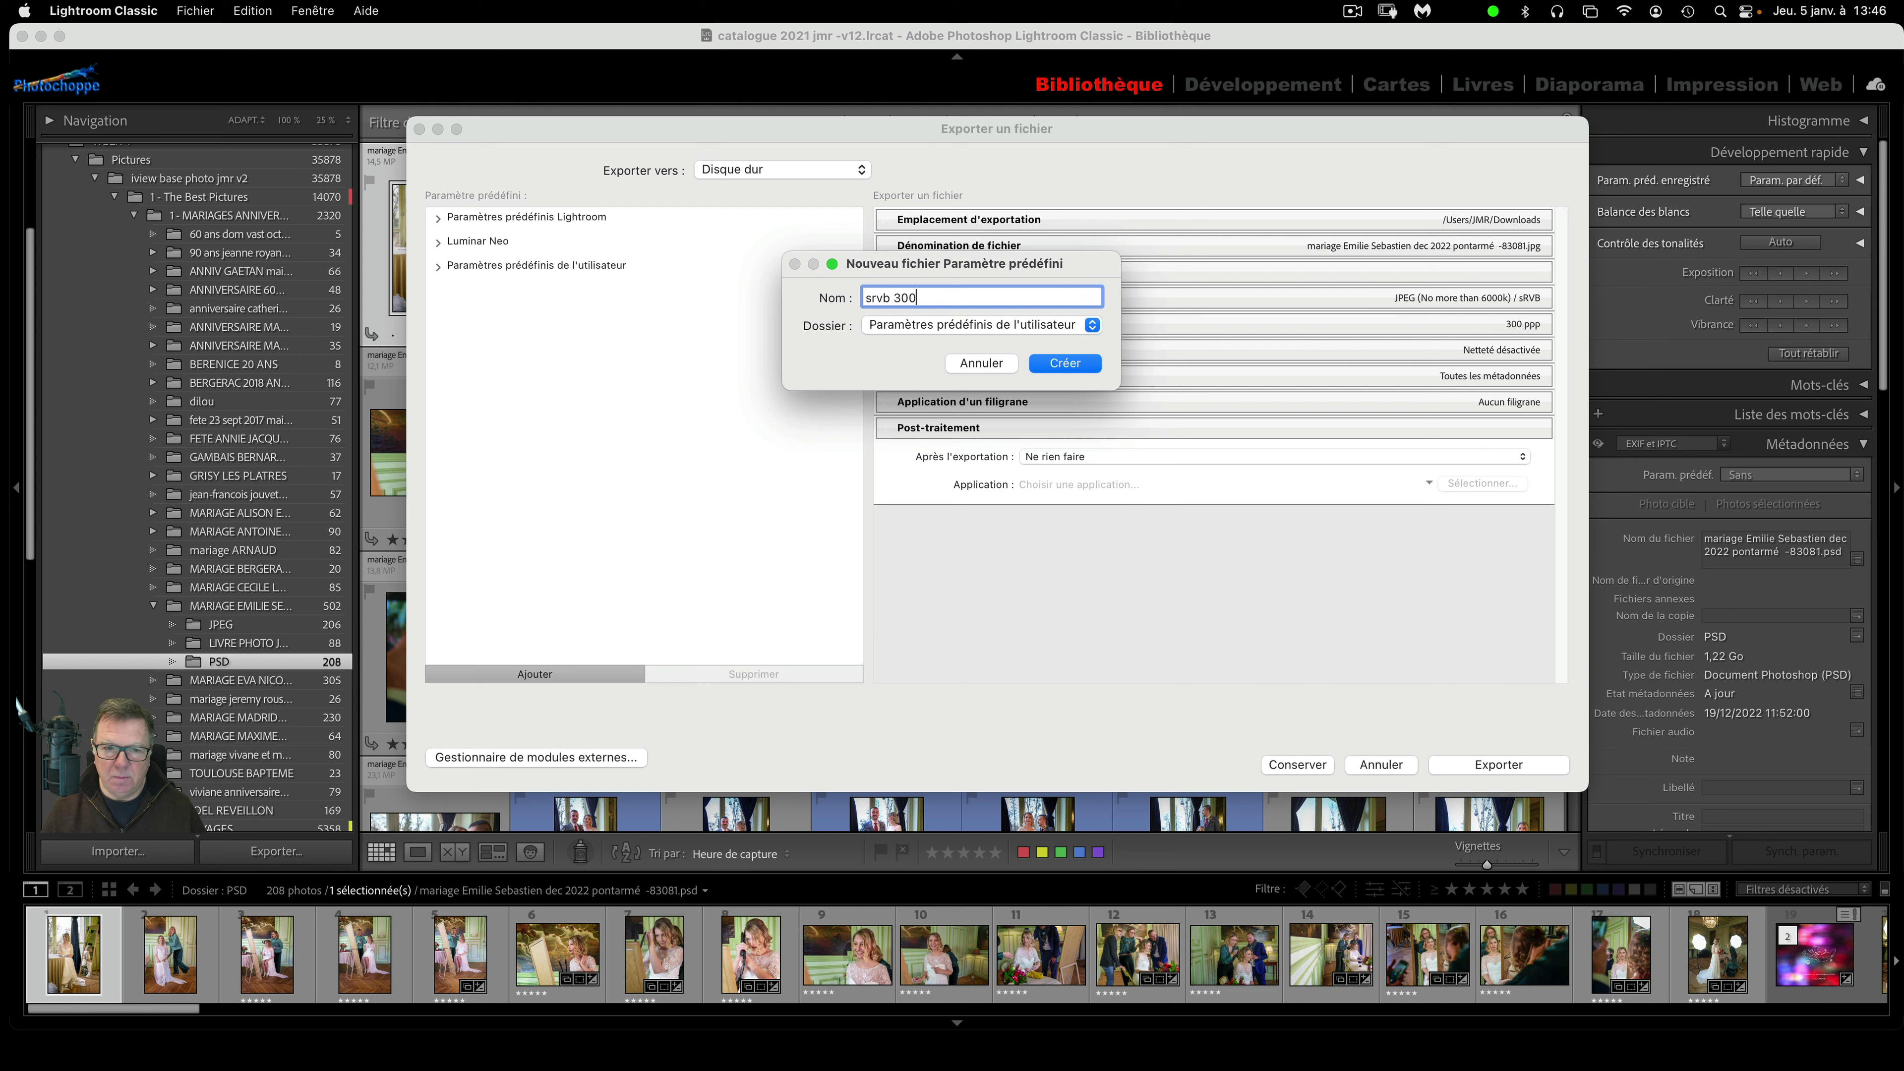
text(pp)
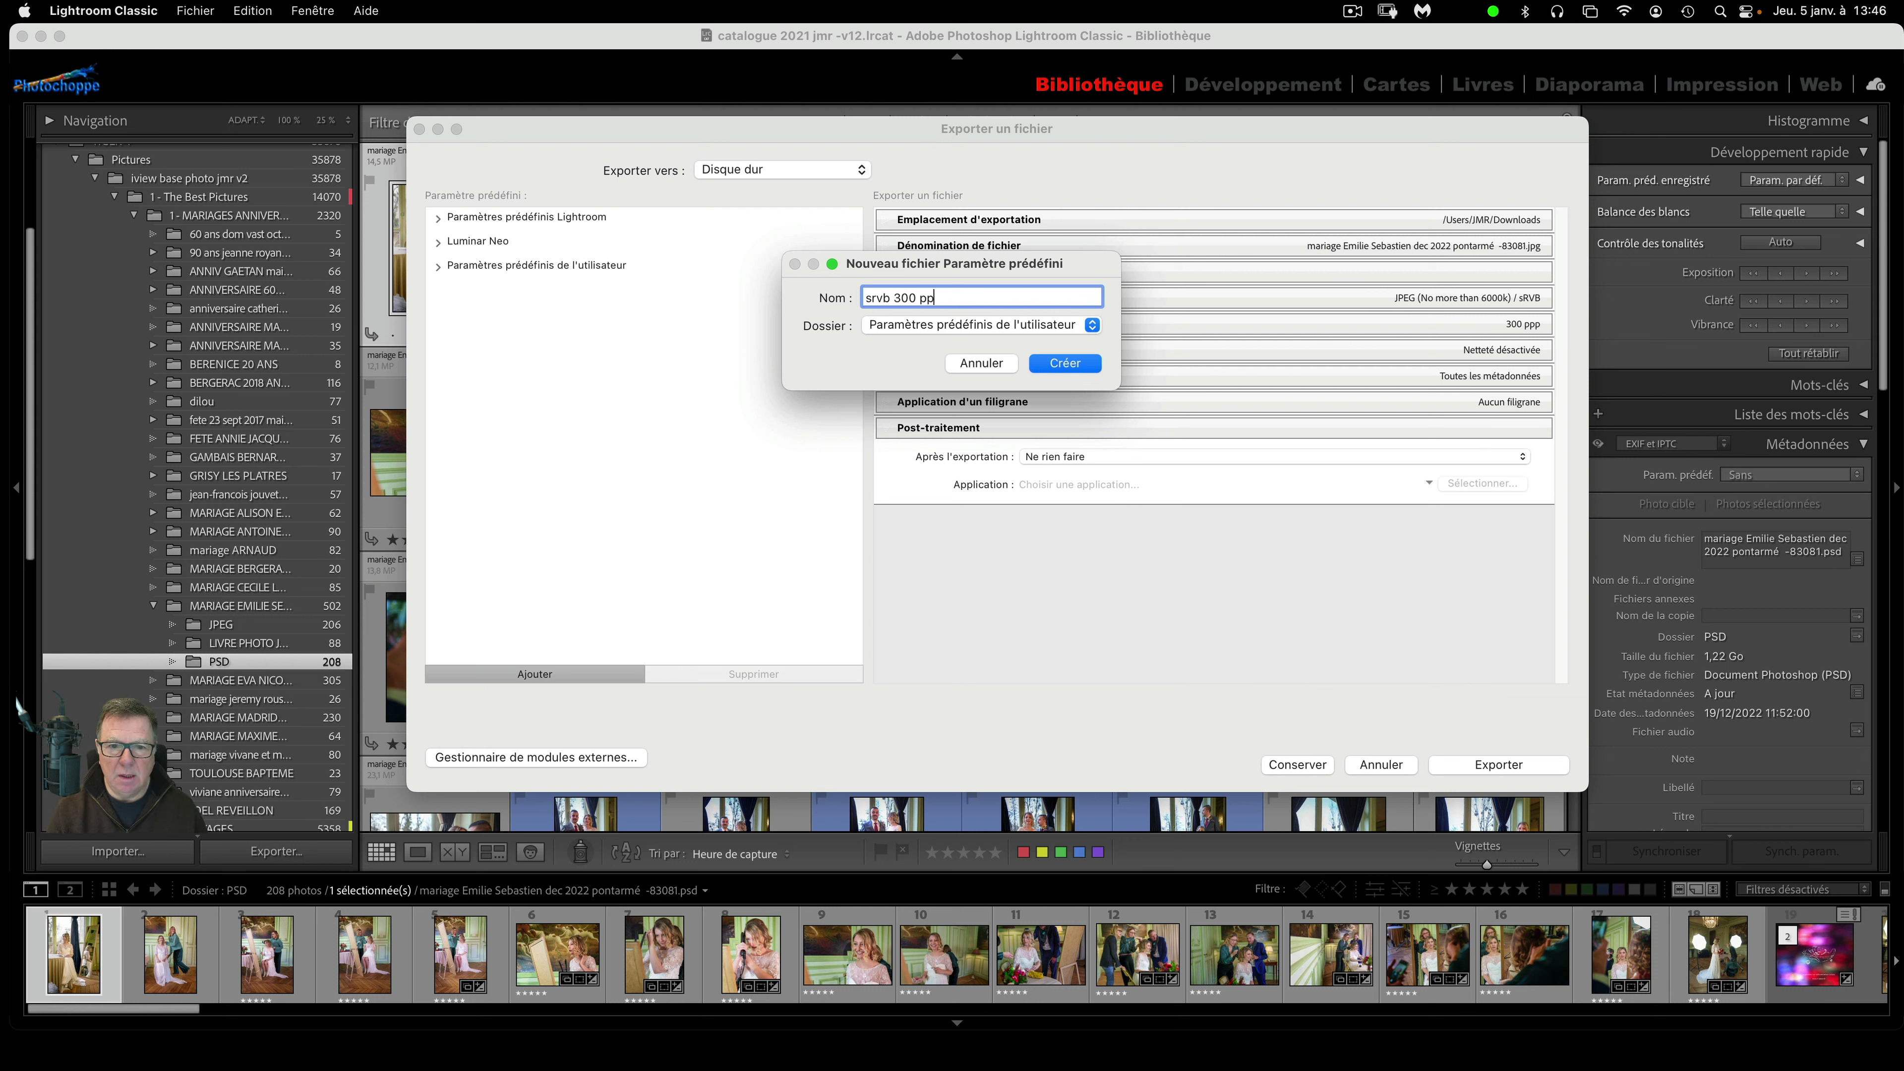
text(p)
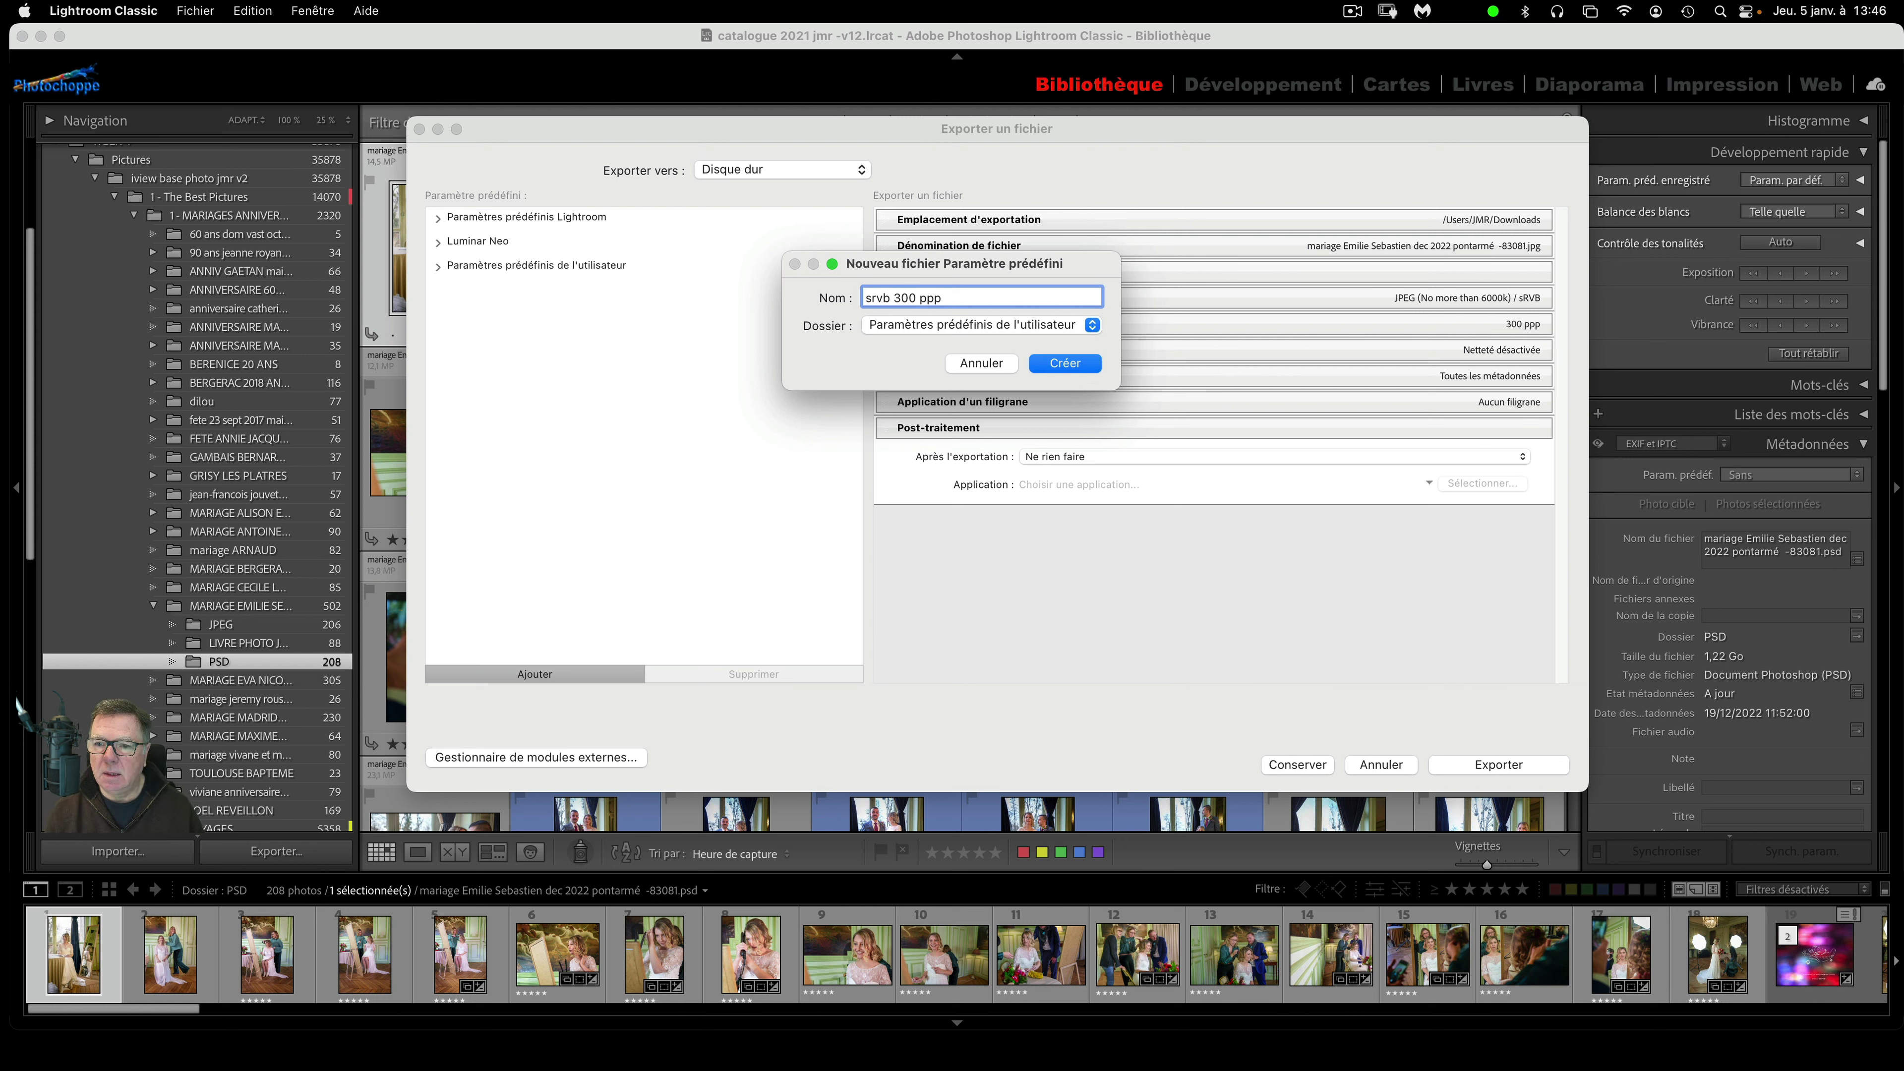
text( jp)
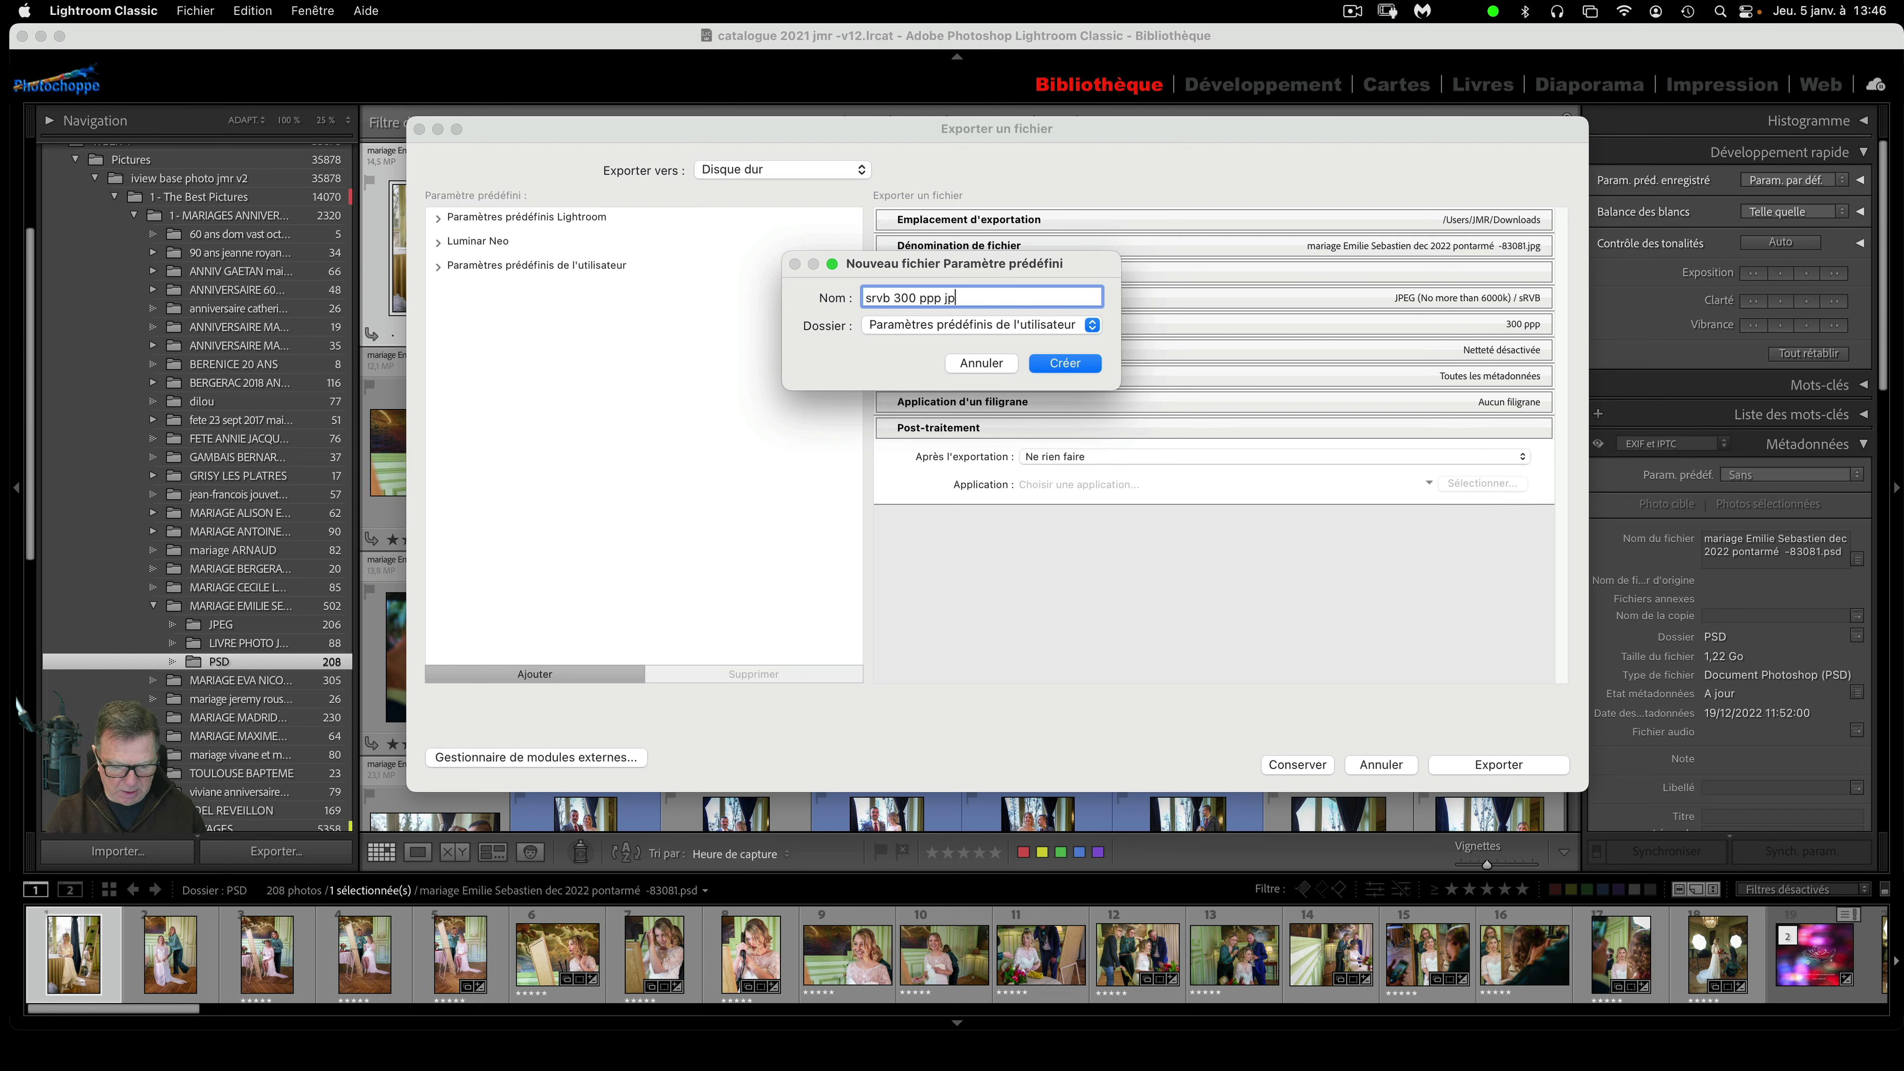
text(eg)
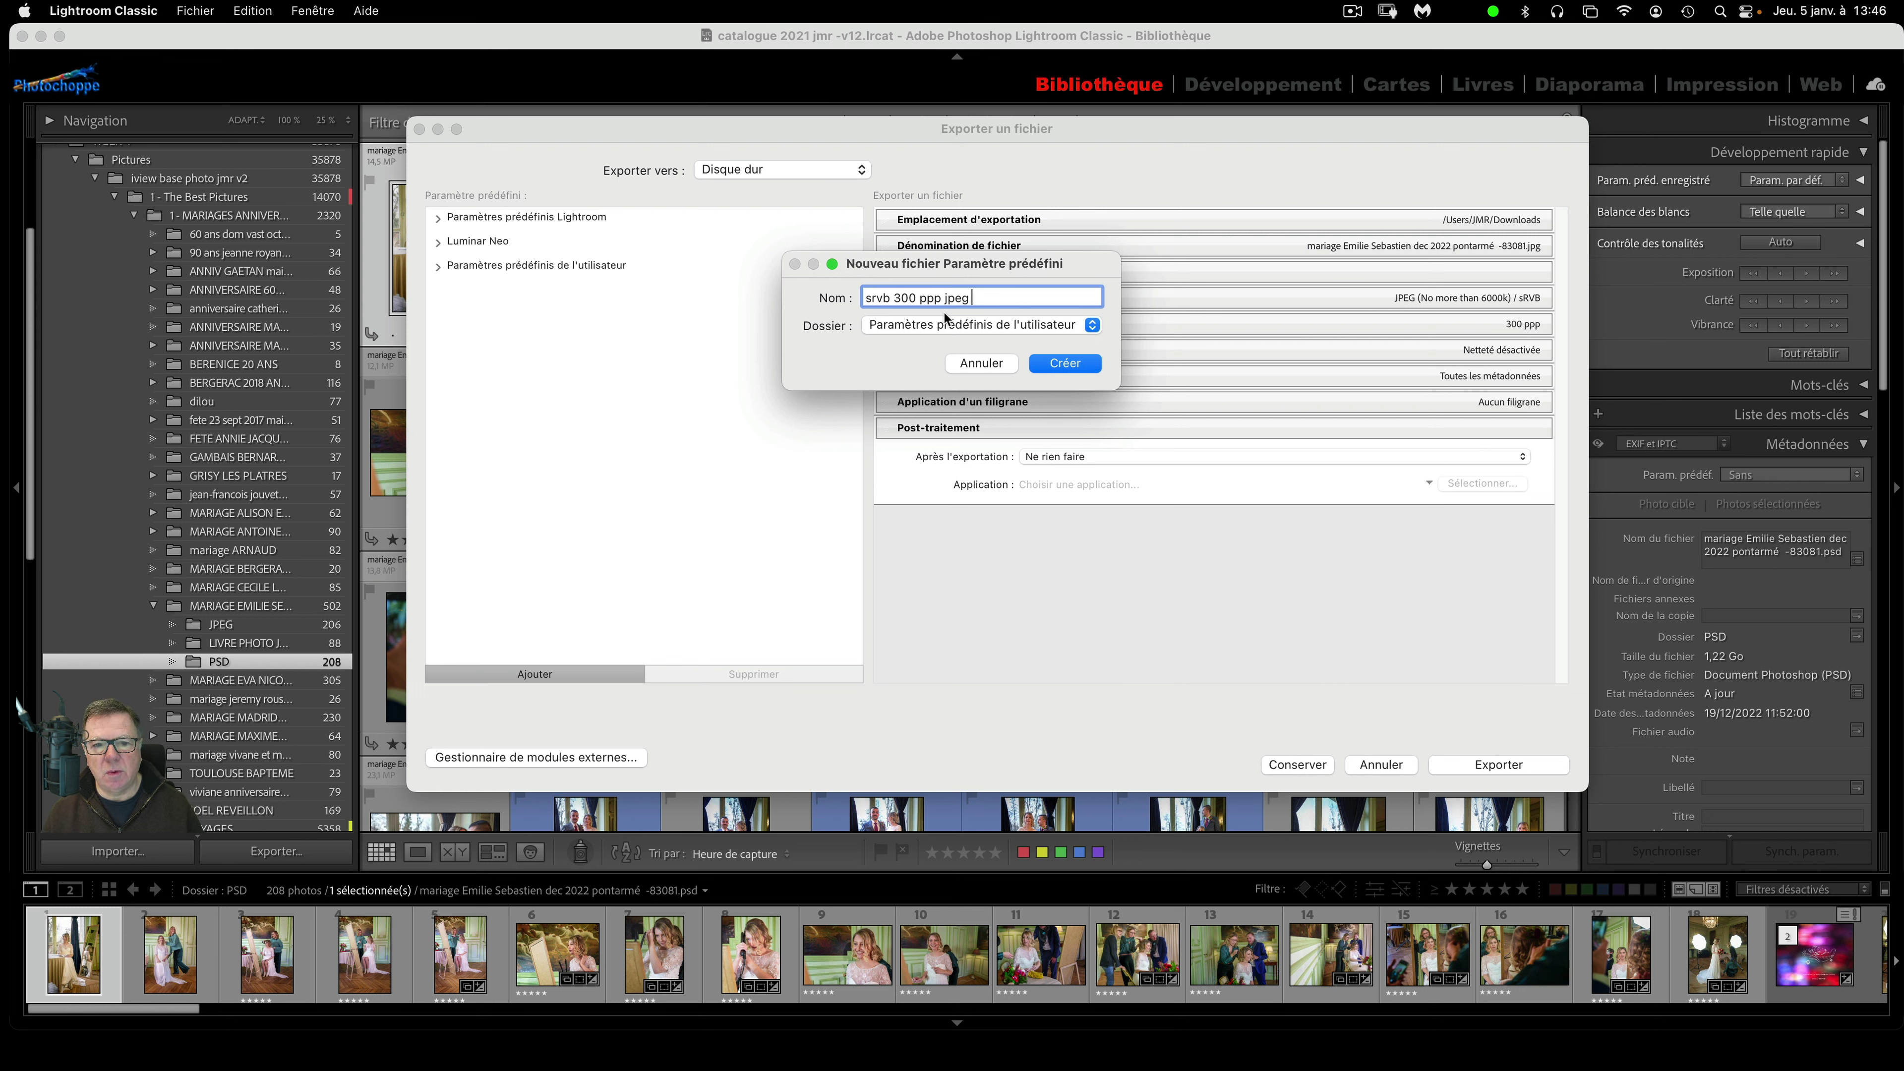
click(983, 326)
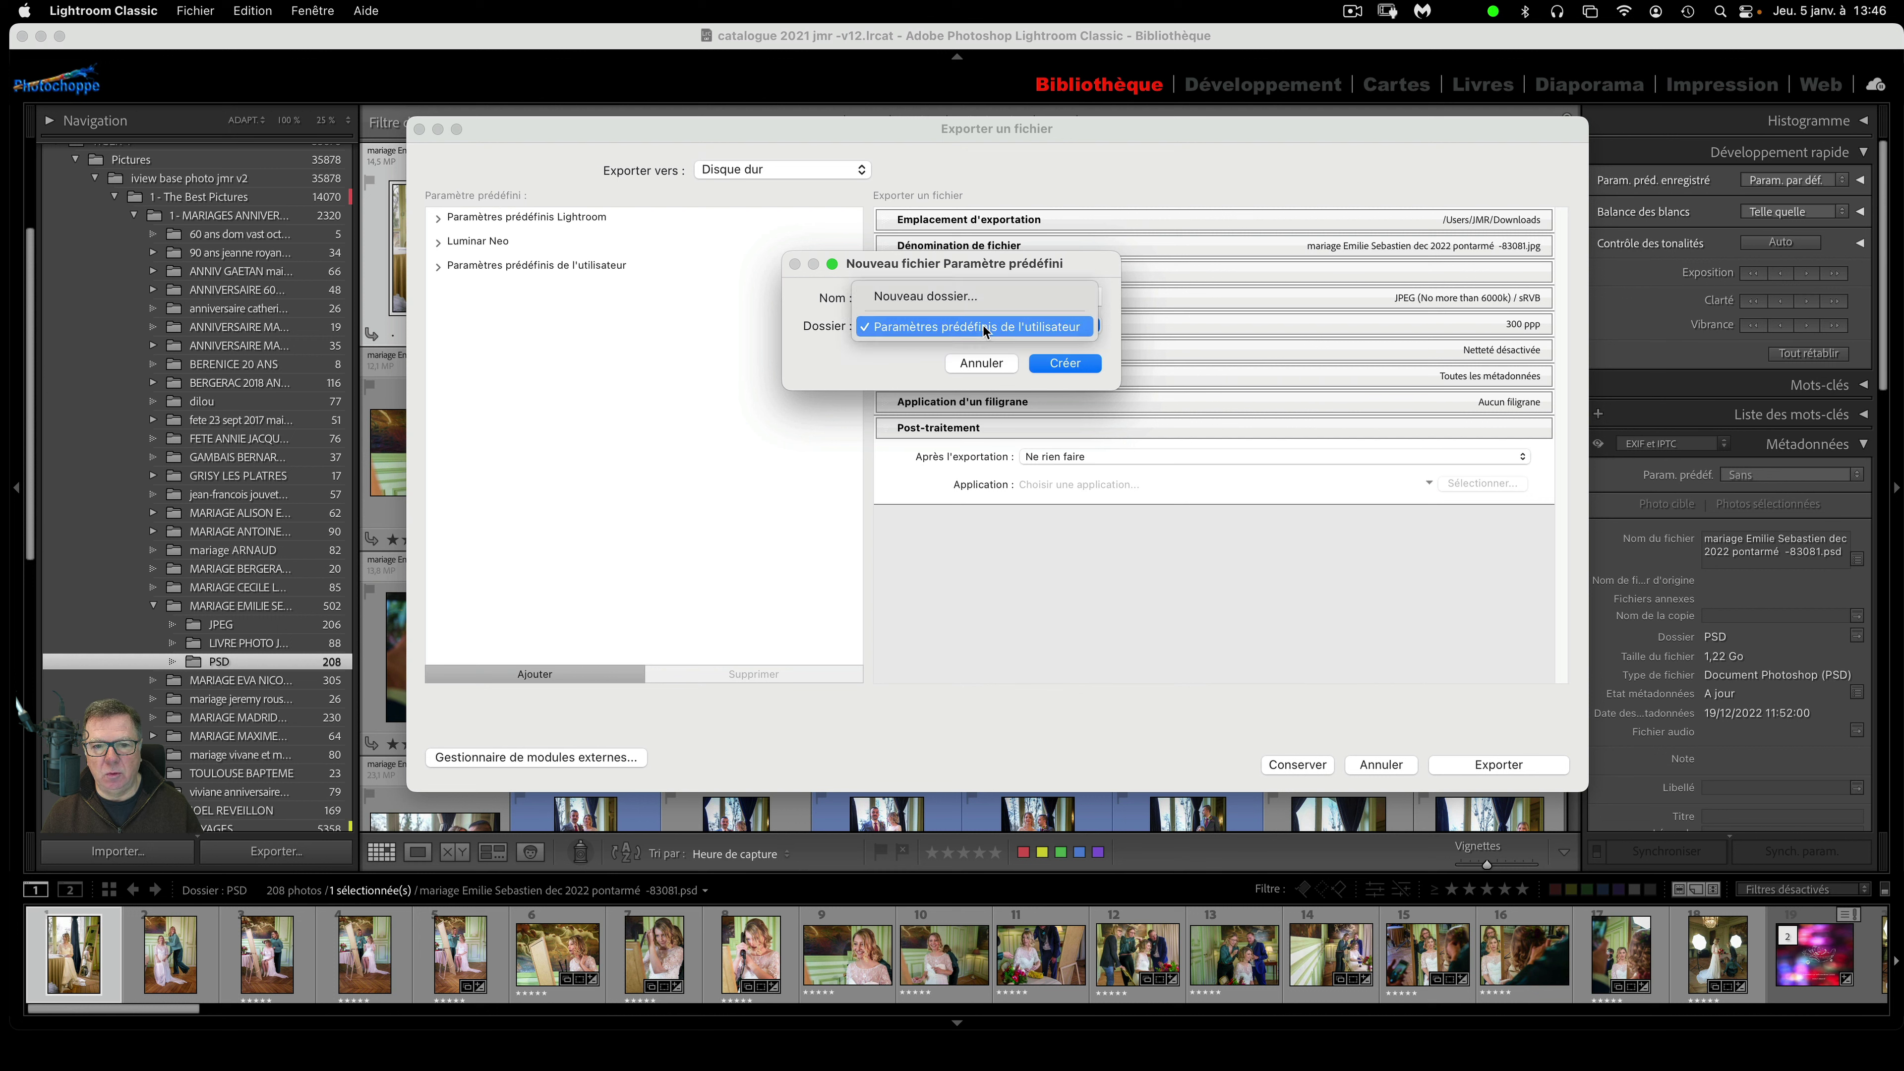
click(984, 327)
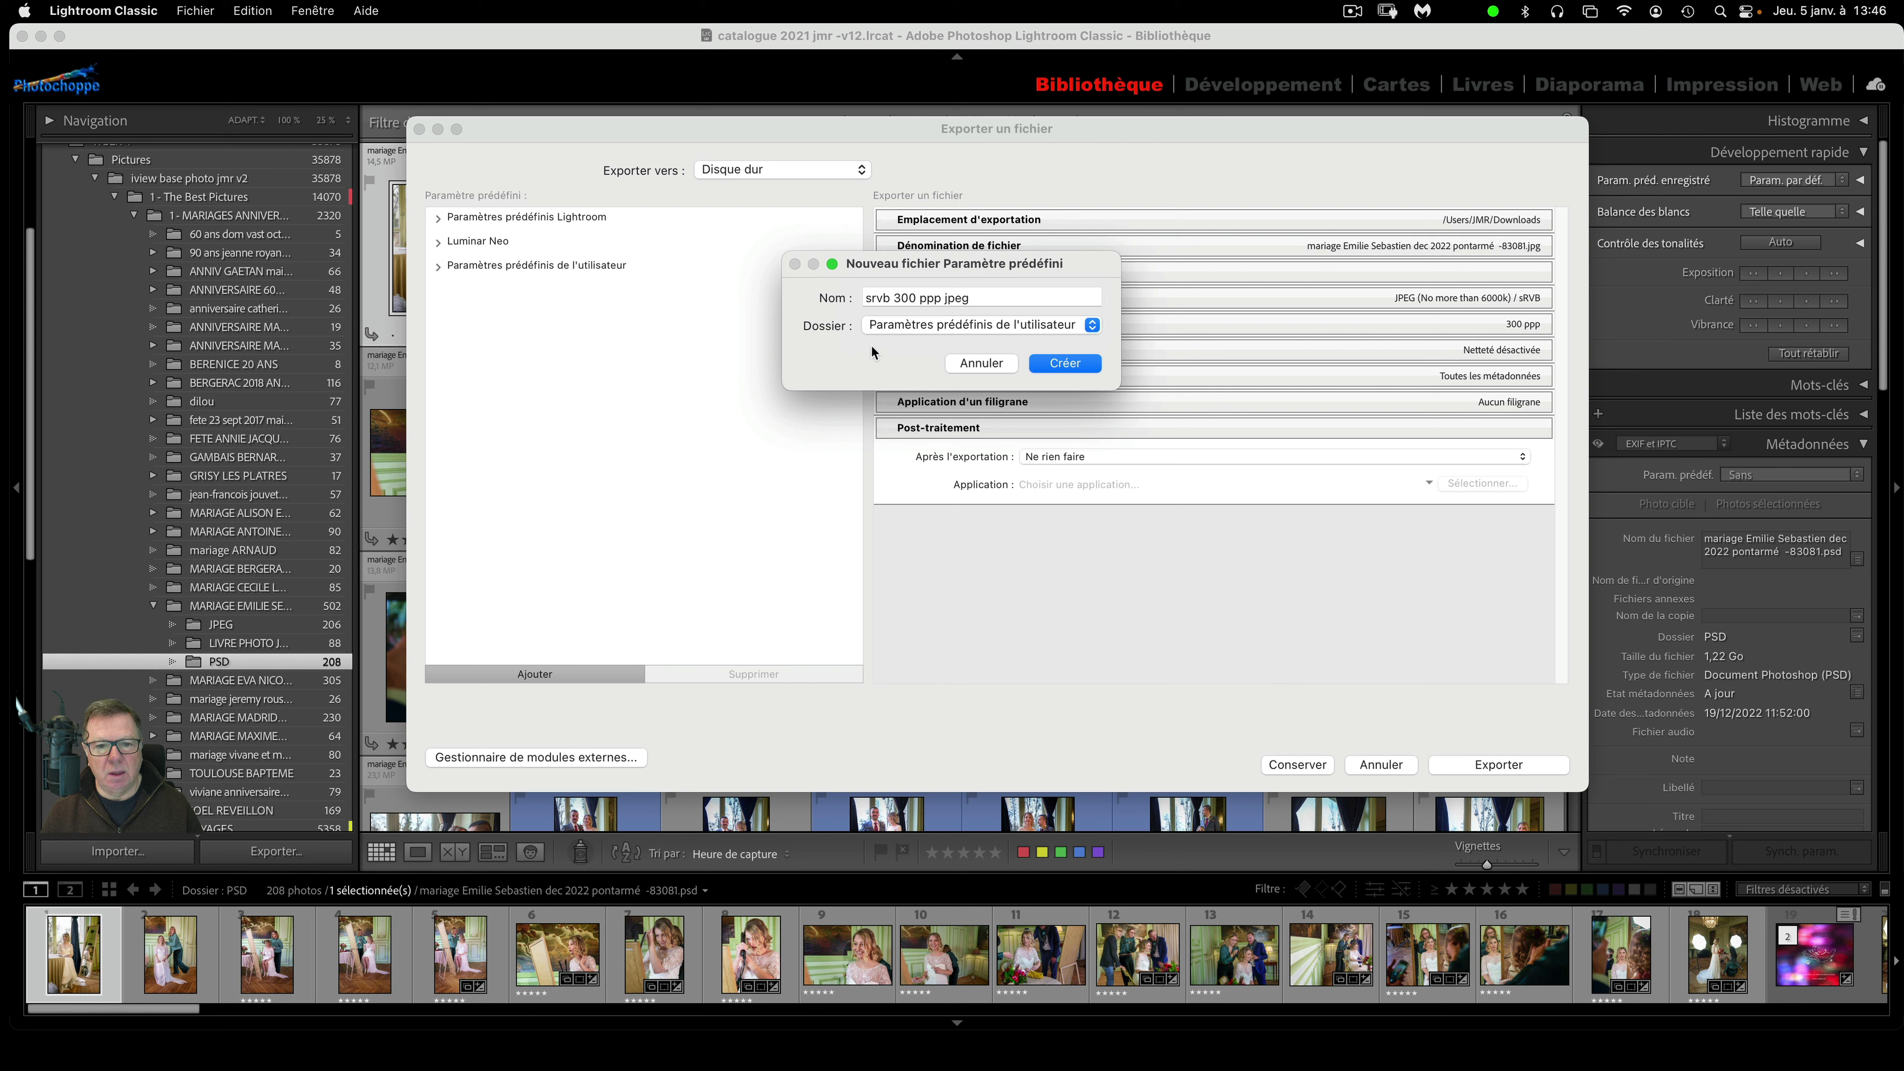
click(1091, 326)
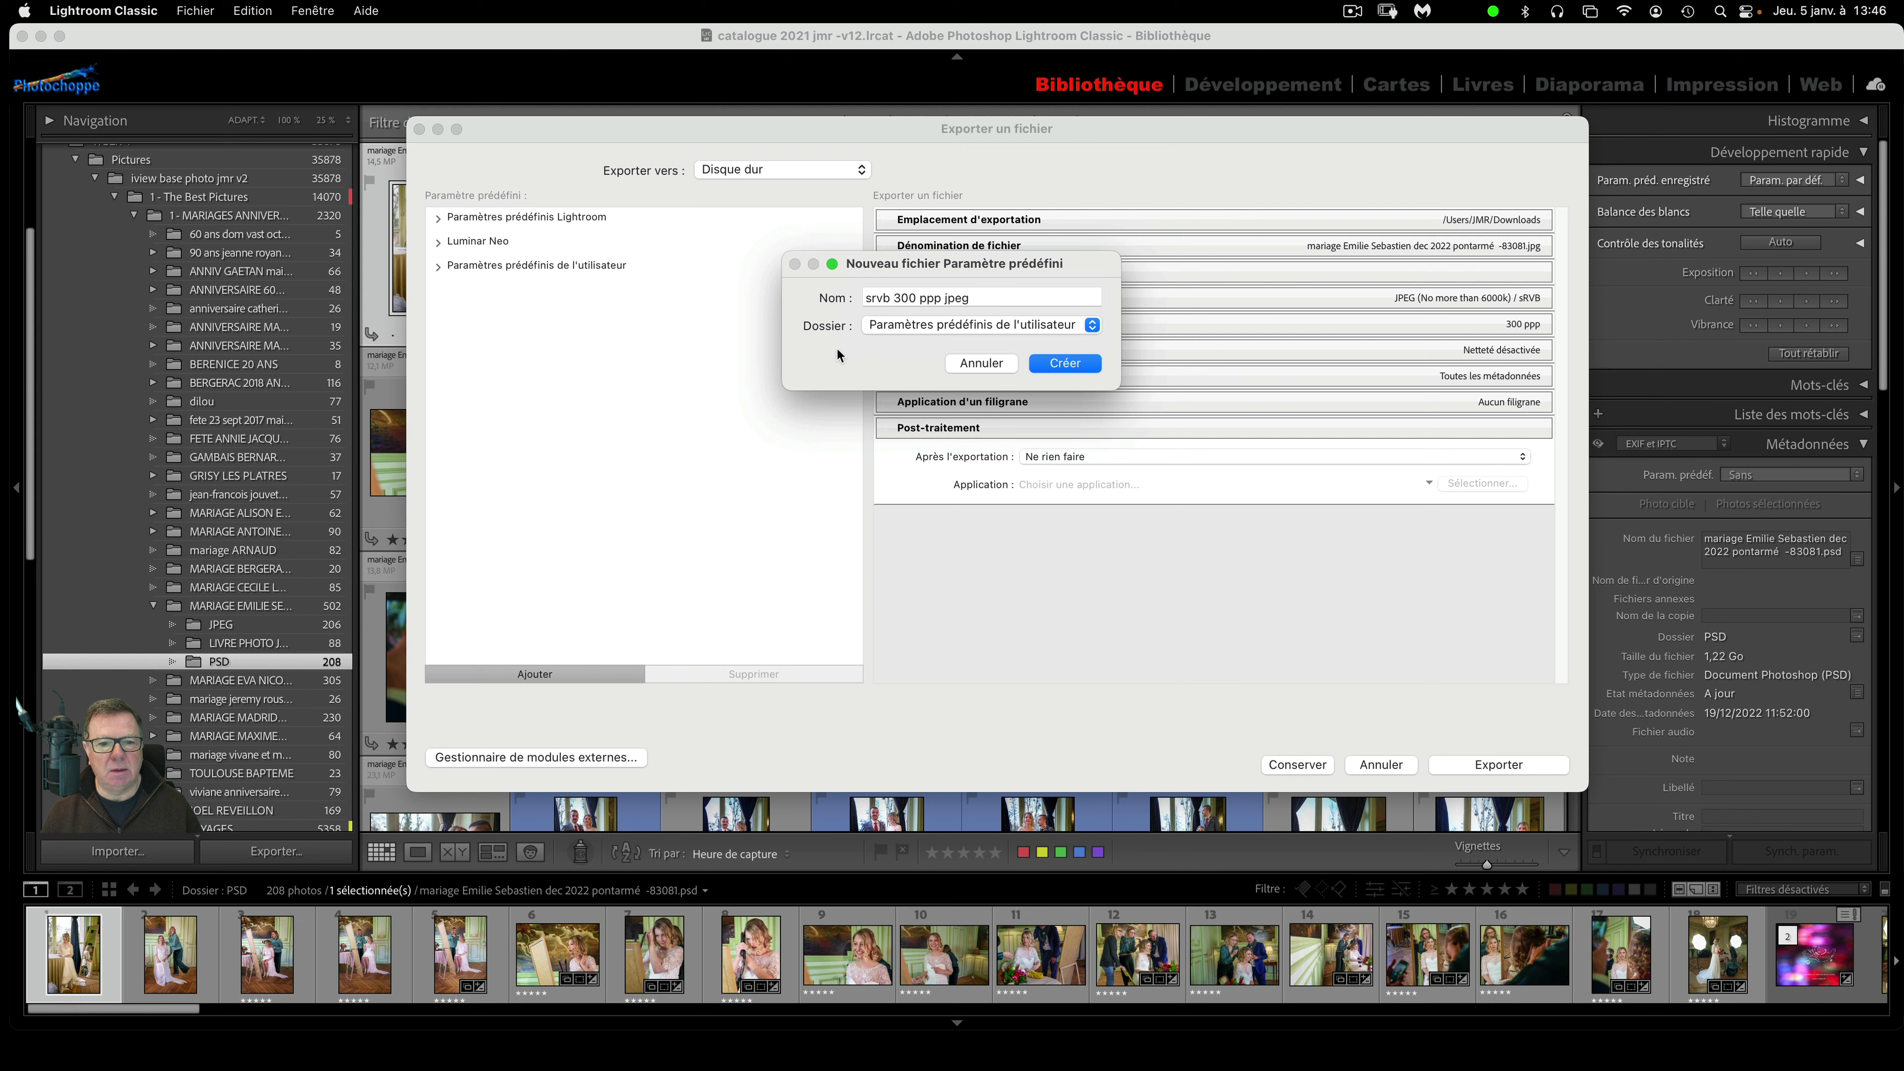
click(1084, 366)
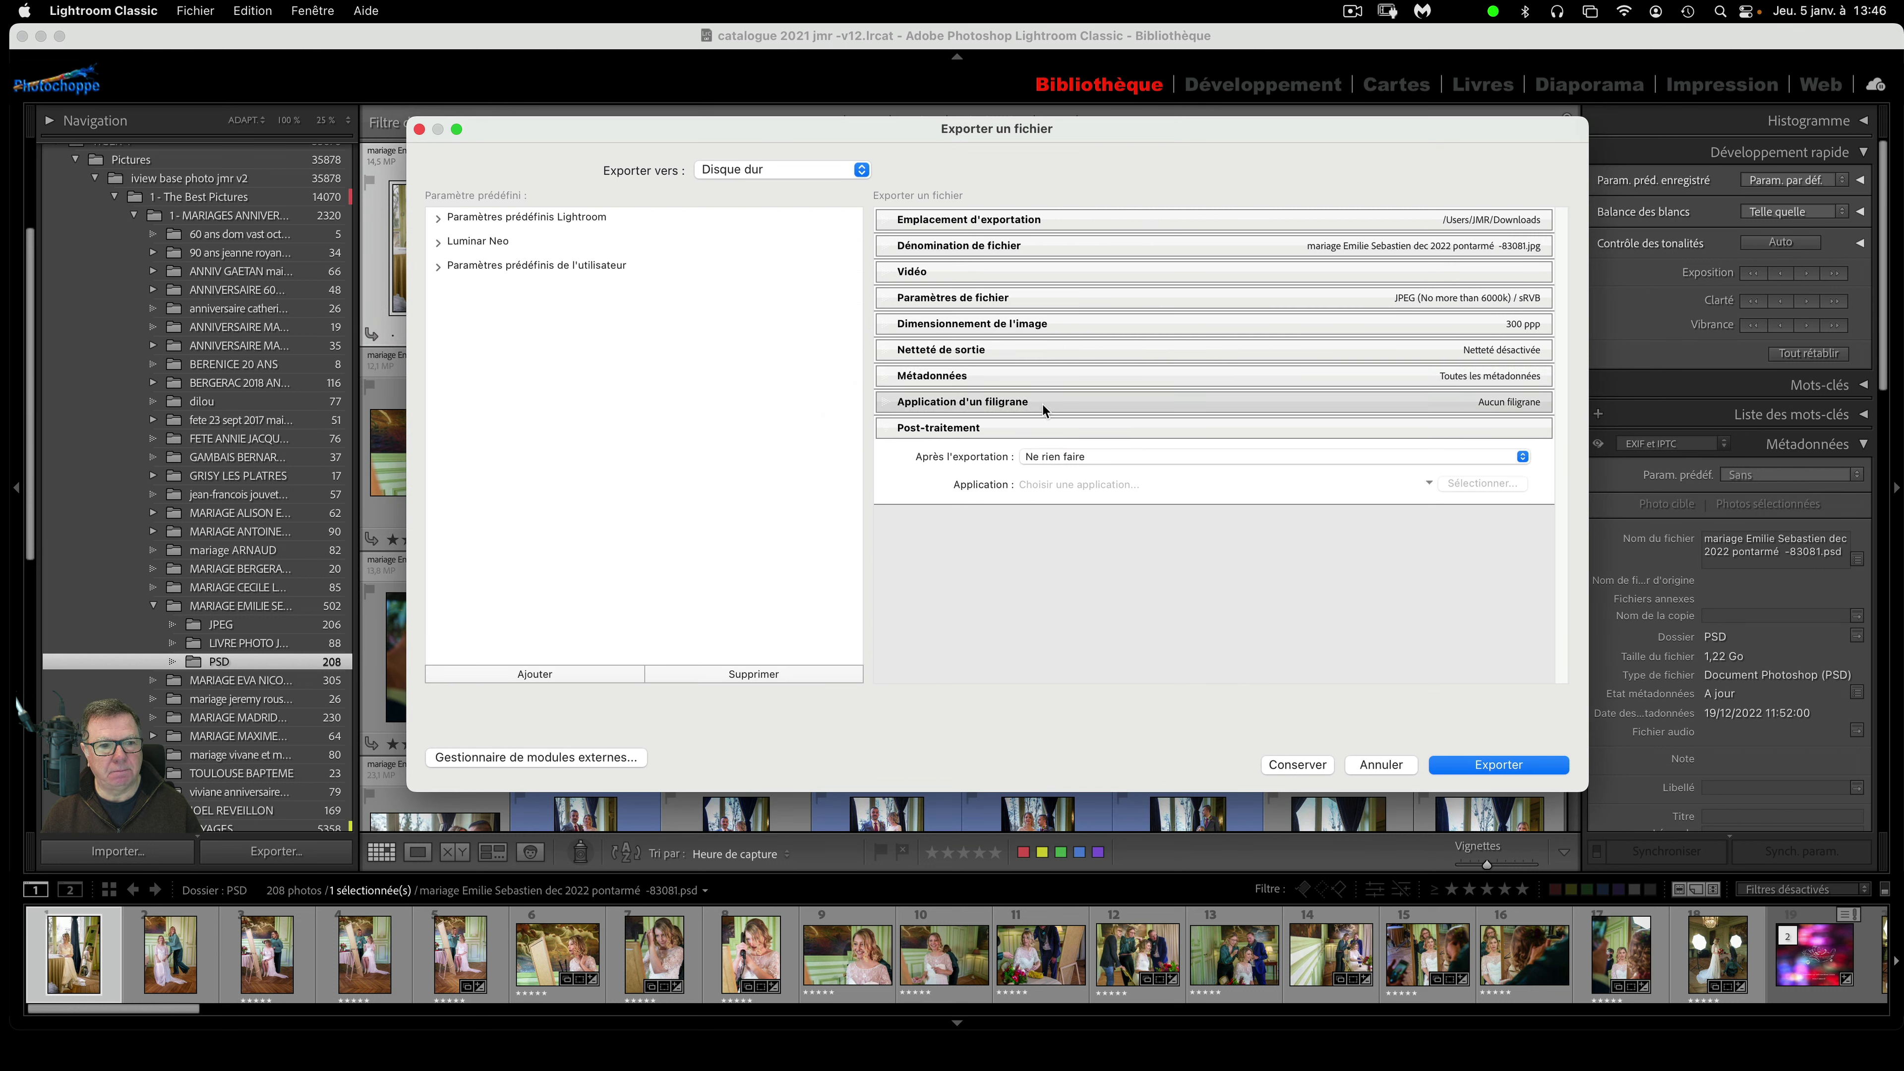
- Show the new preset under user presets, keep the settings, and collapse Dossiers and Services de publication
click(439, 266)
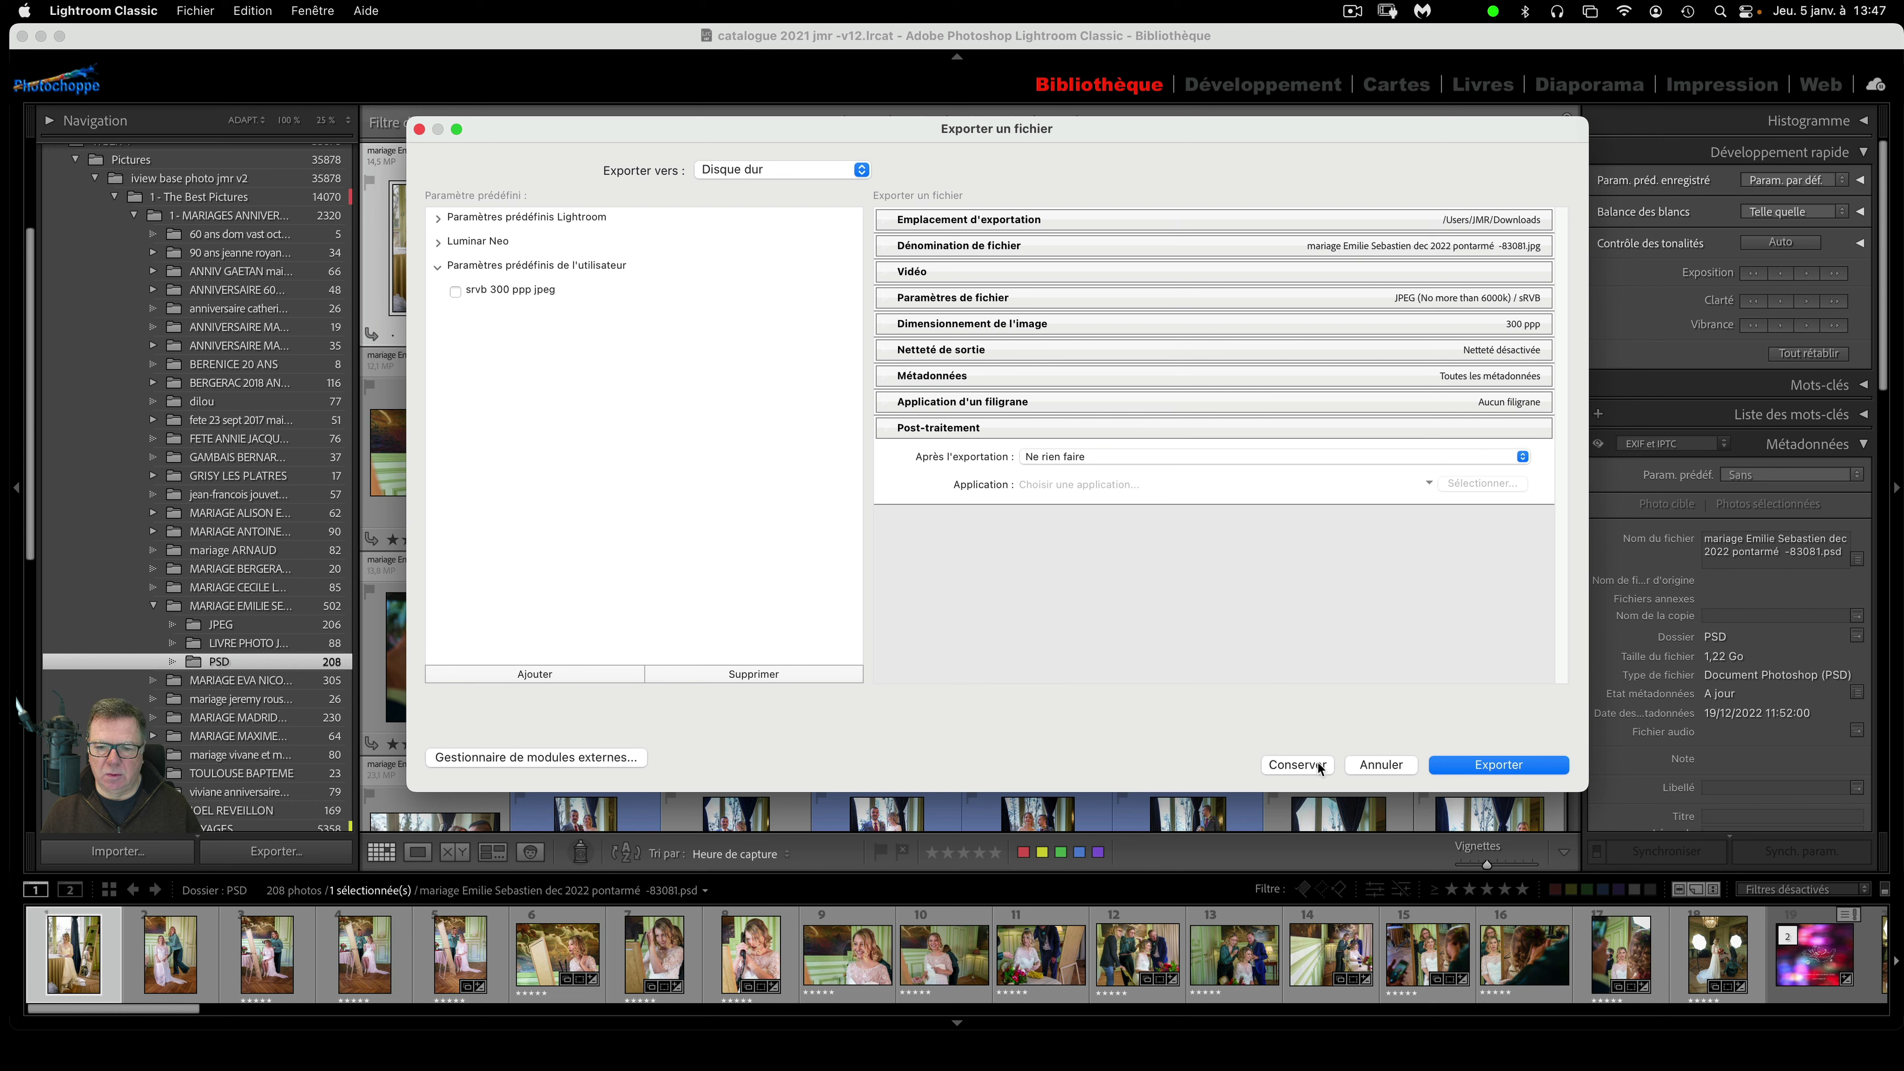
click(1379, 766)
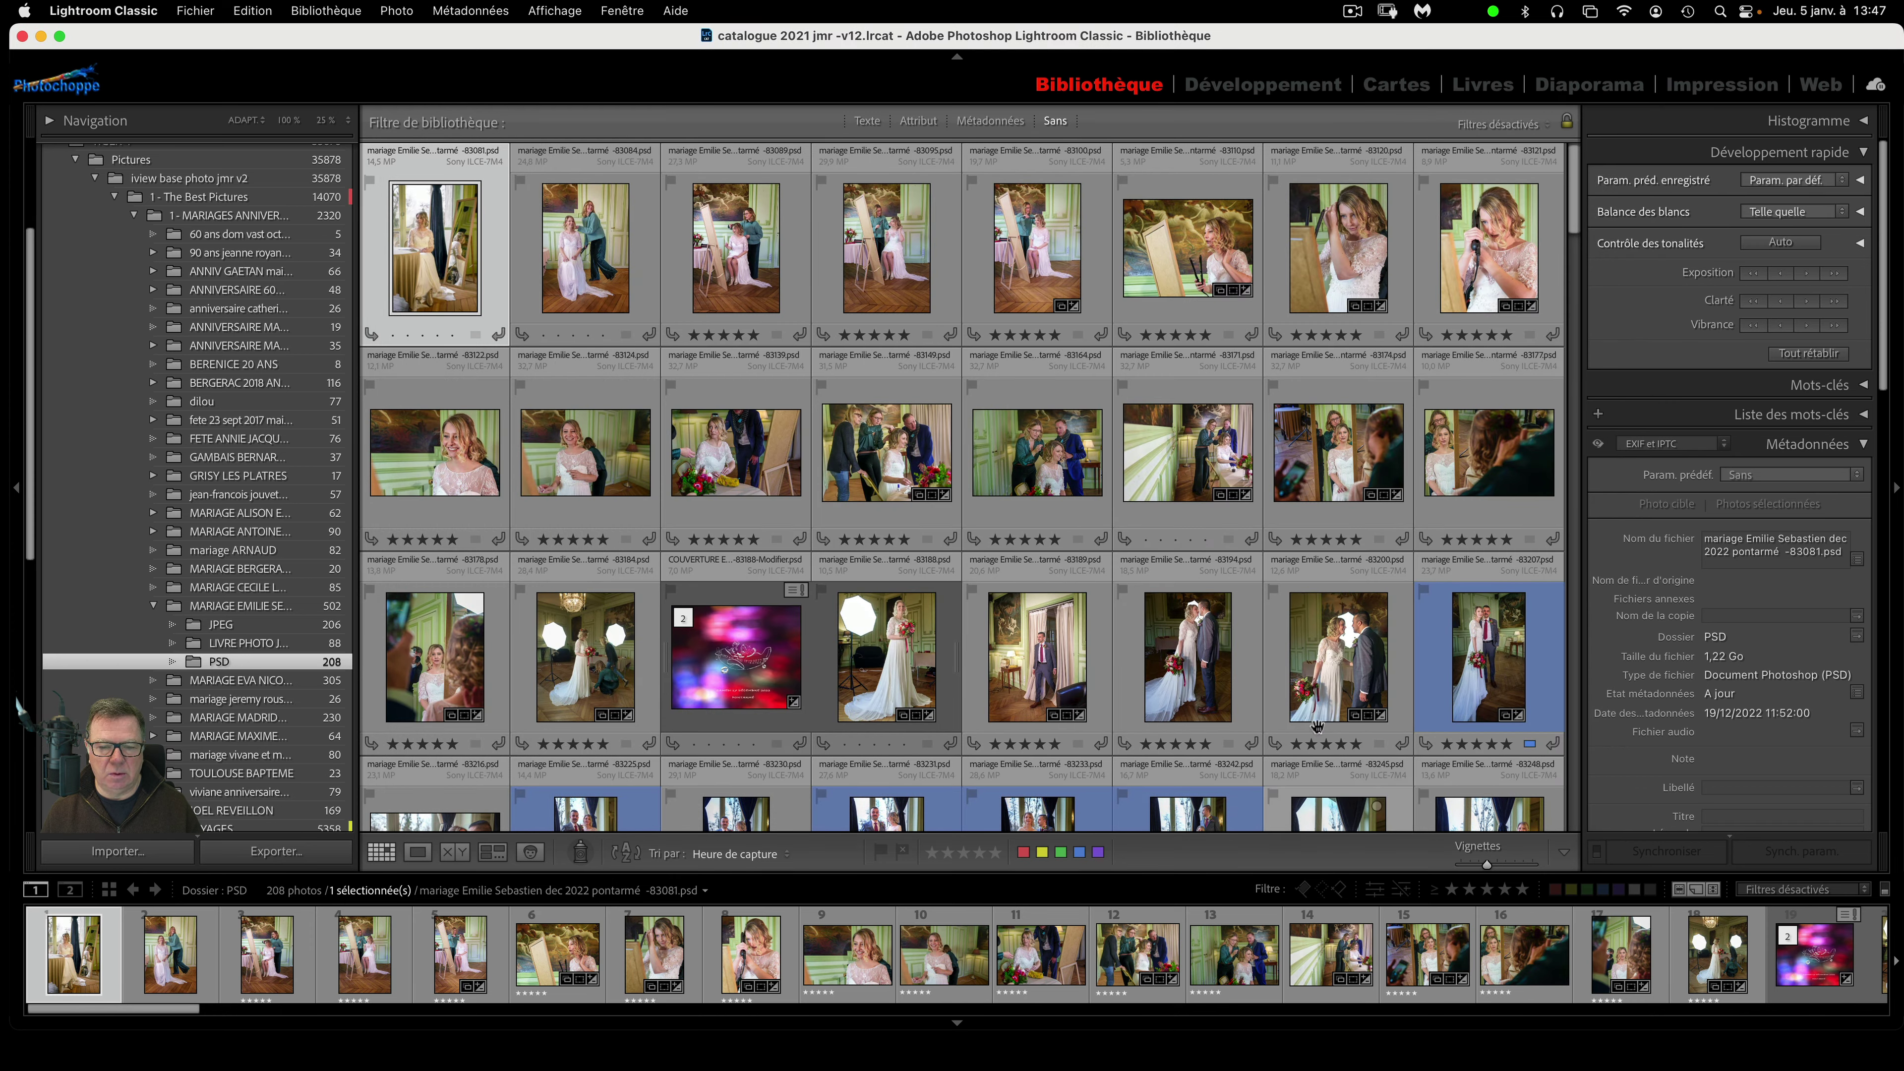
scroll(187, 322, down, 5)
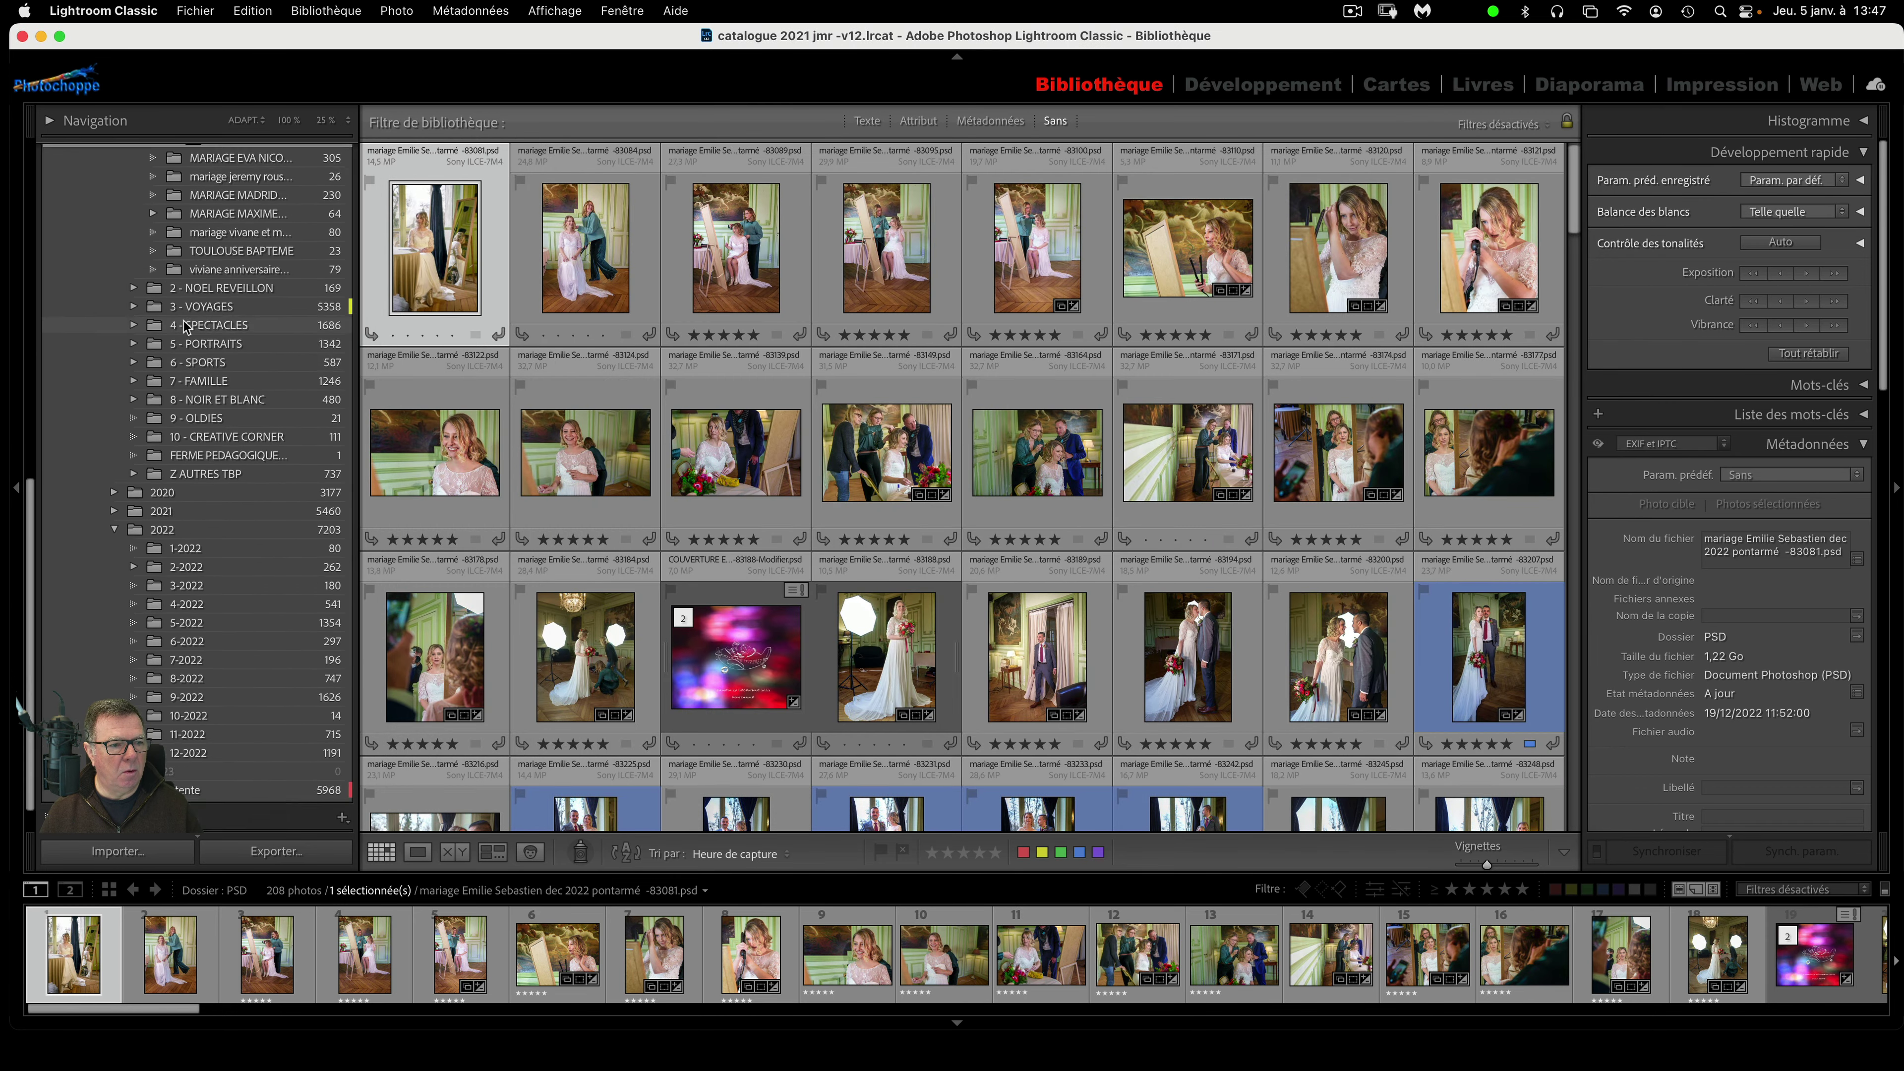
scroll(184, 375, down, 5)
scroll(174, 426, down, 4)
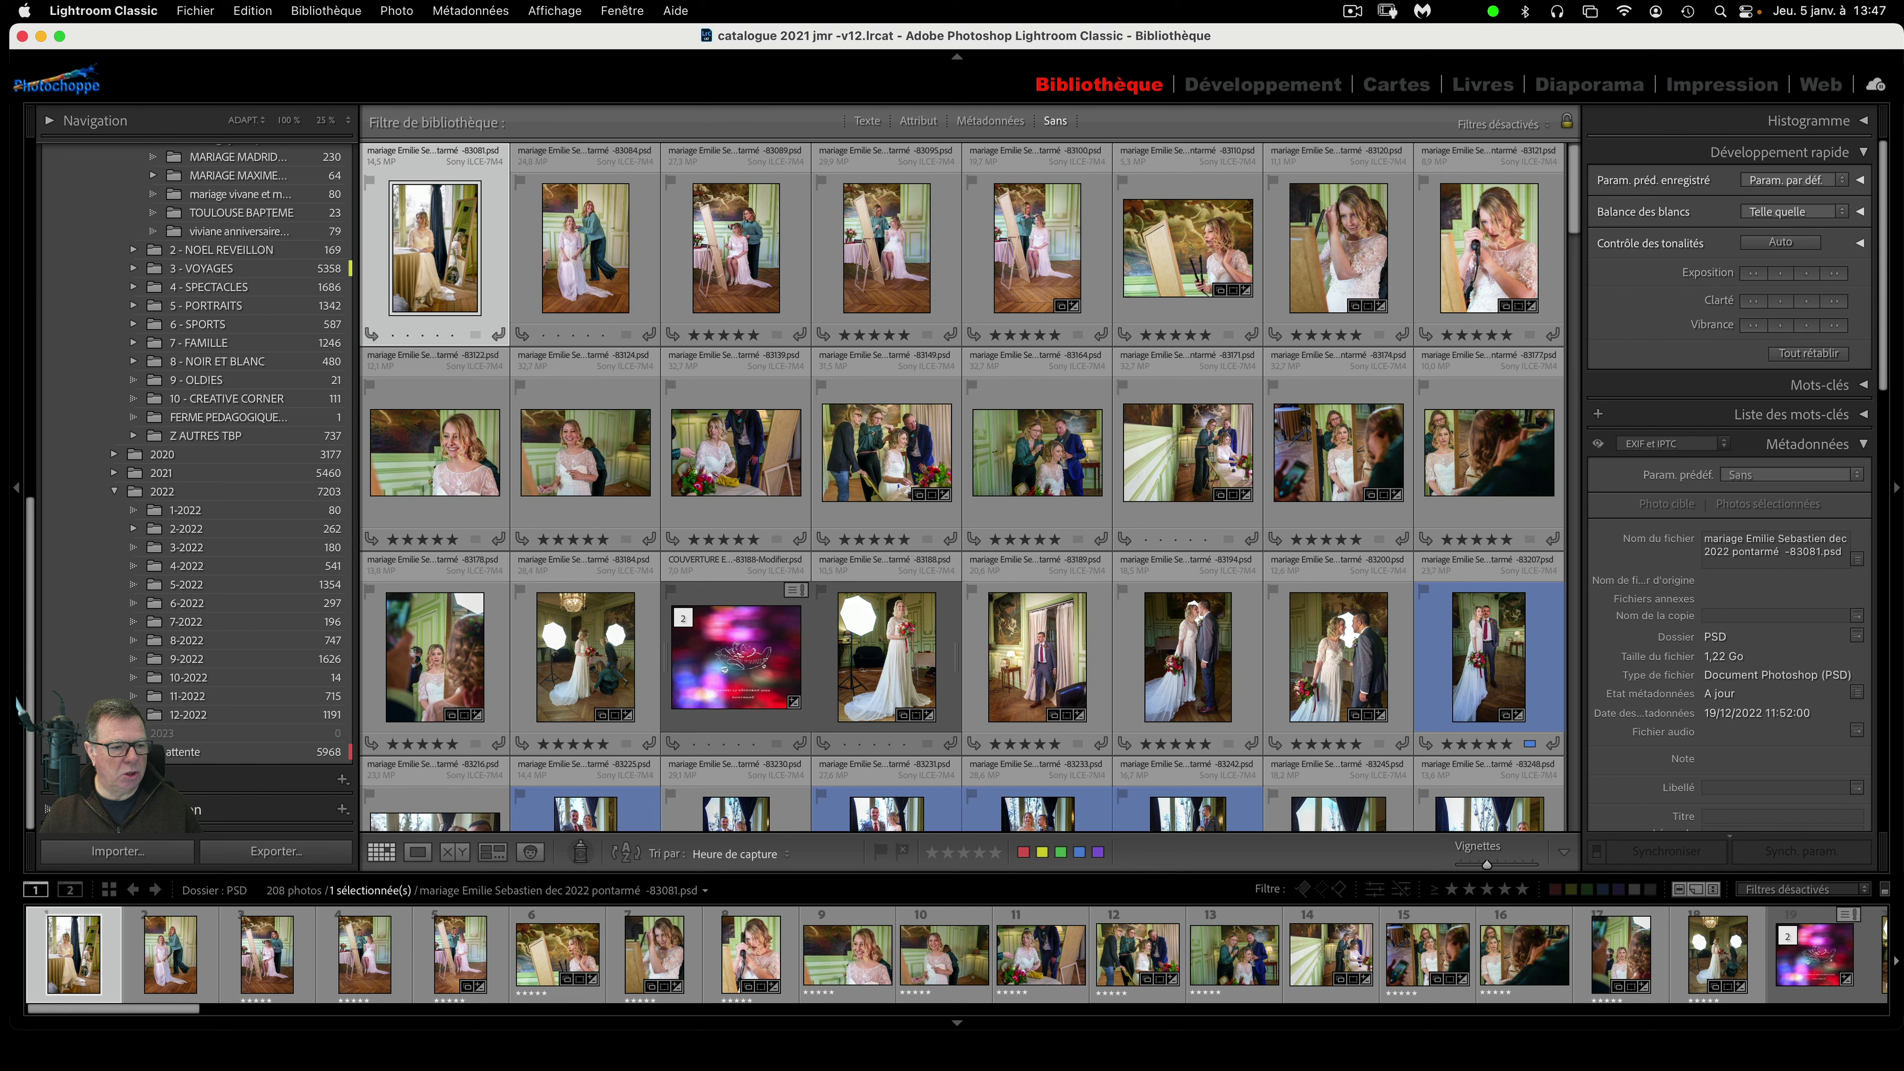
key(ctrl+super+2)
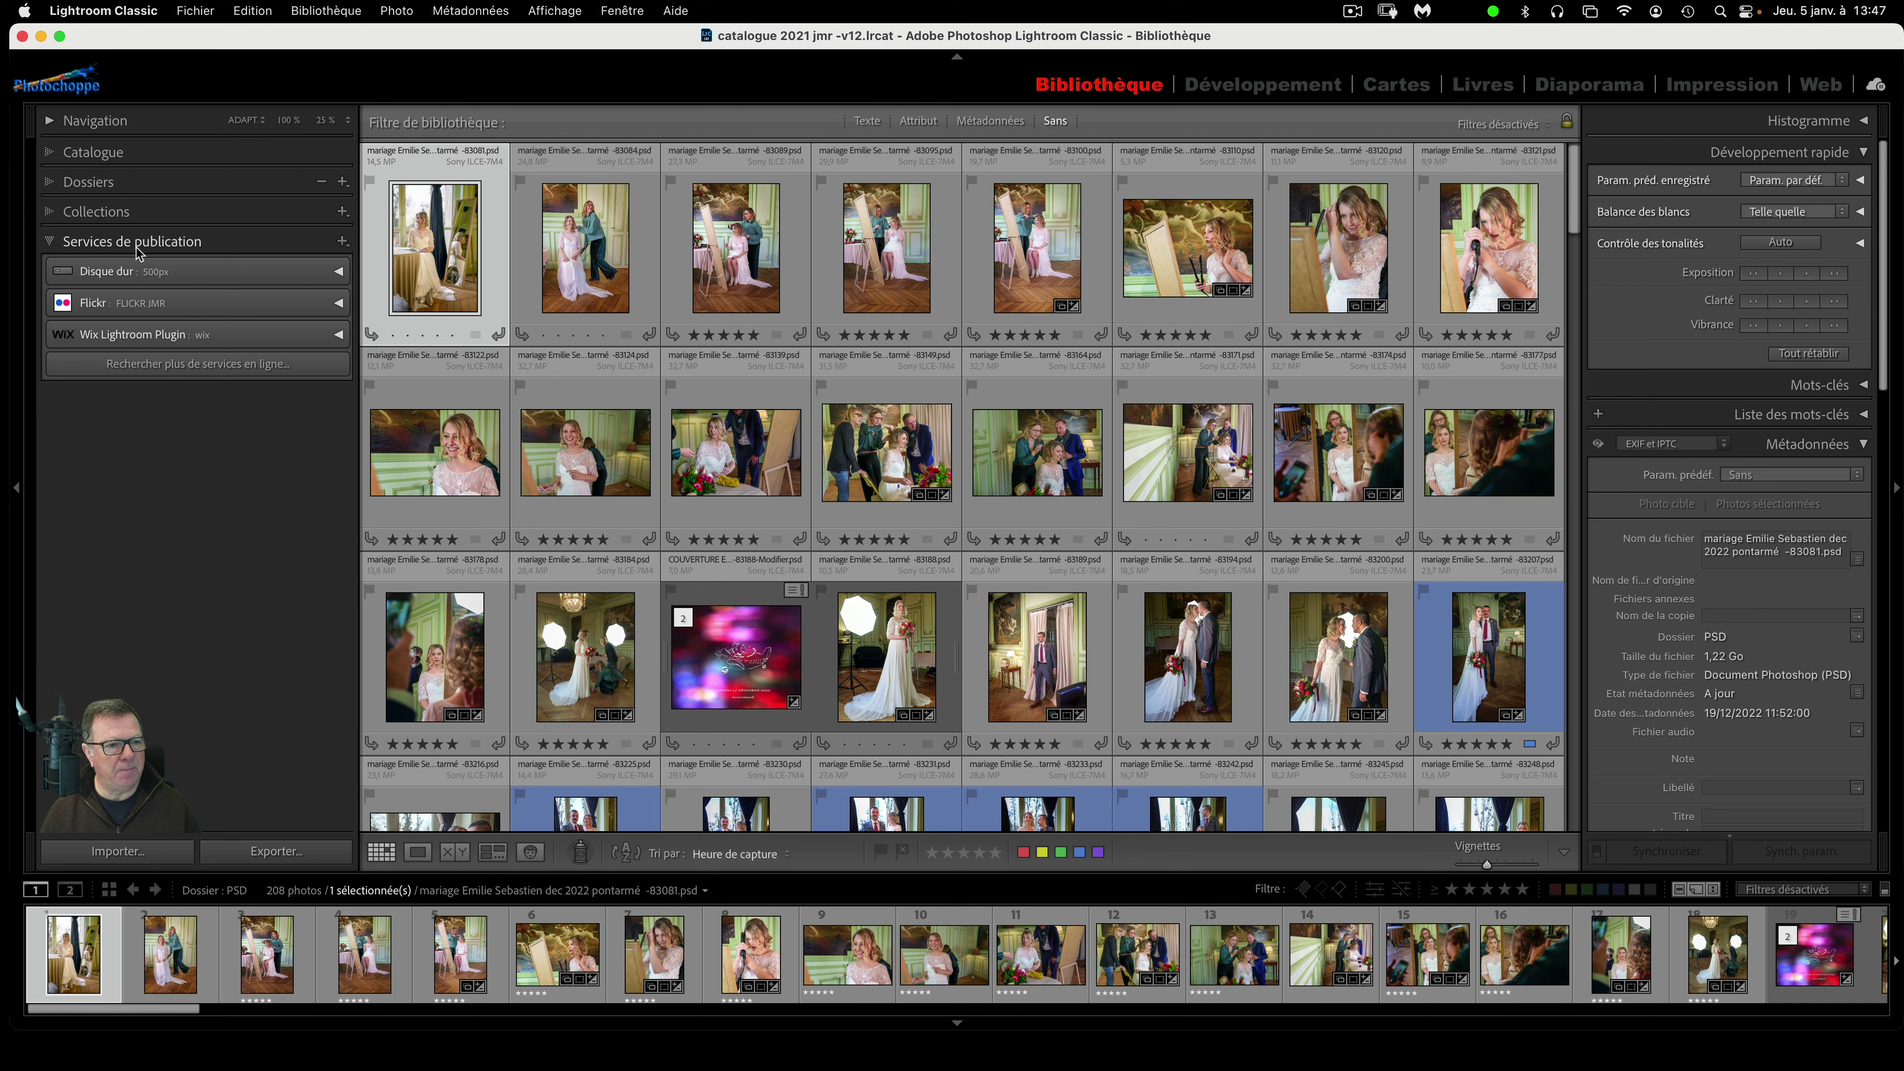
click(50, 243)
- Reopen the Export dialog, review the installed plug-ins, then cancel without exporting
click(274, 852)
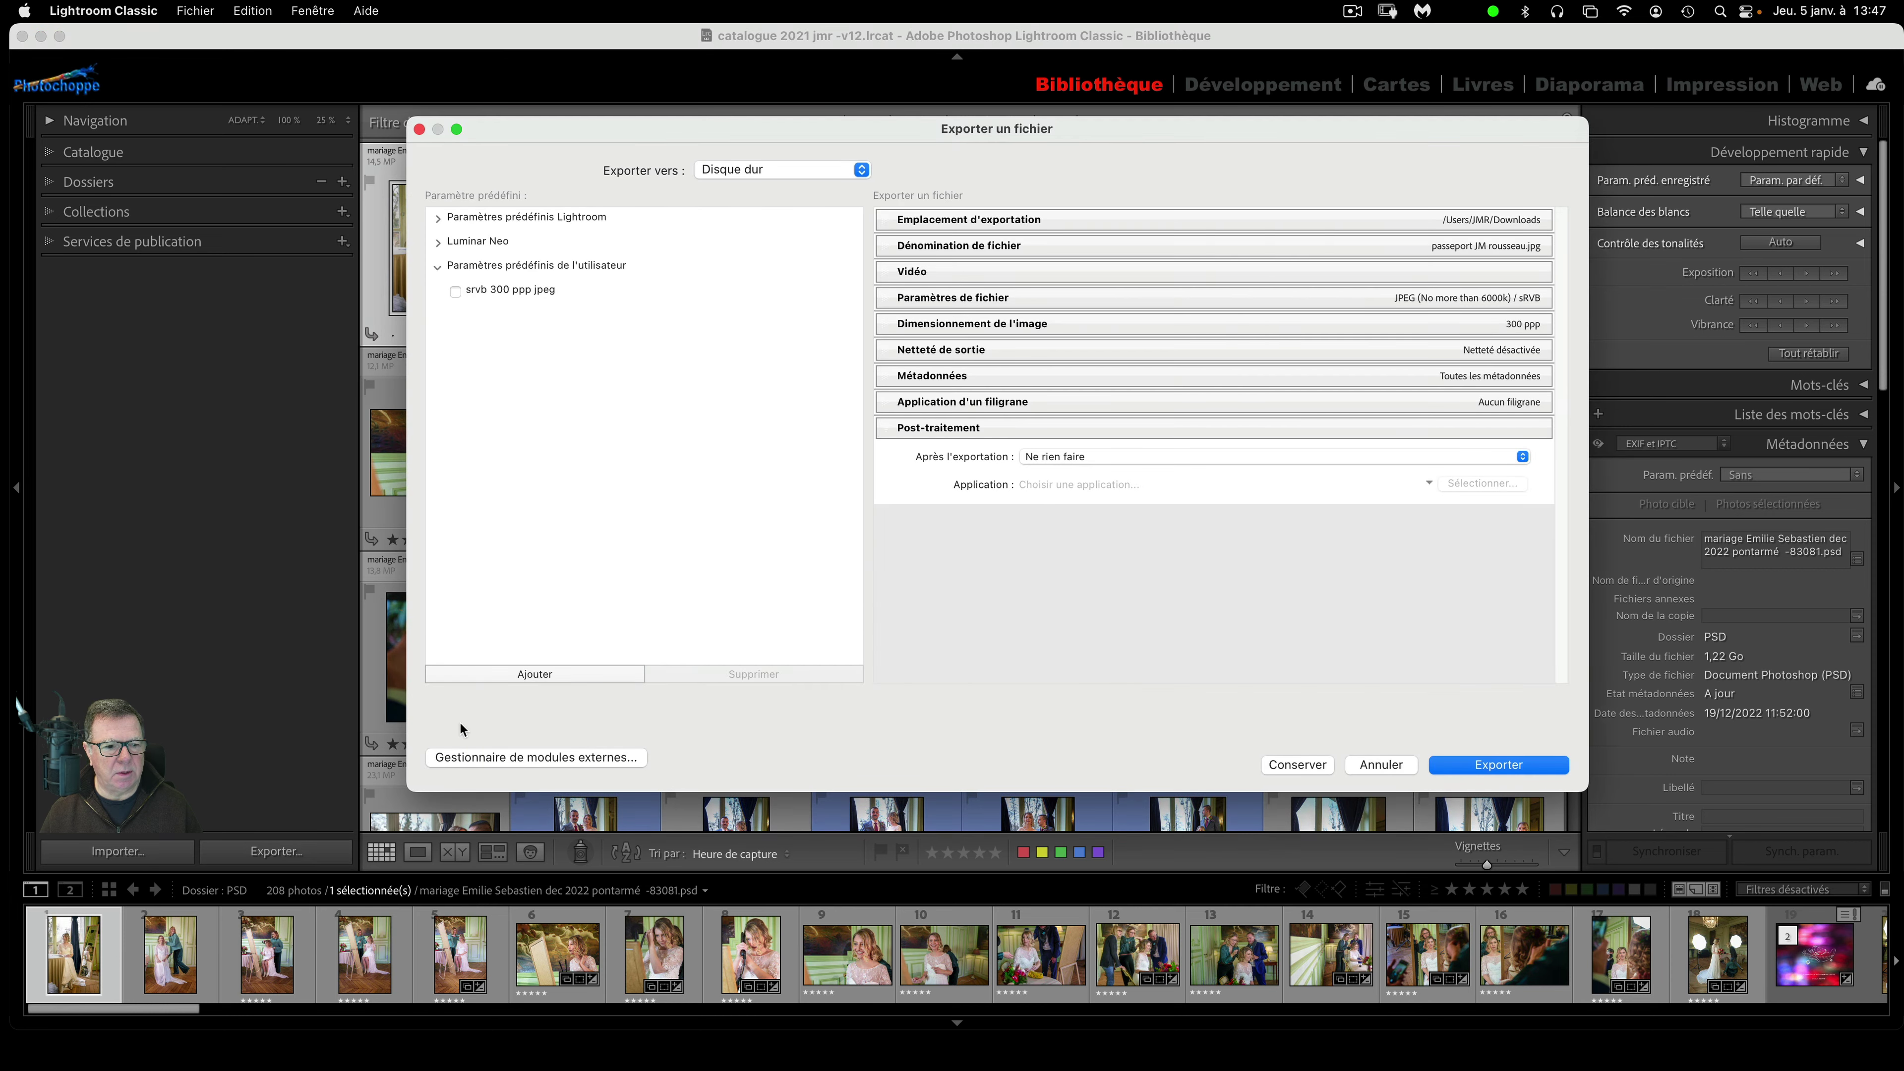
click(537, 759)
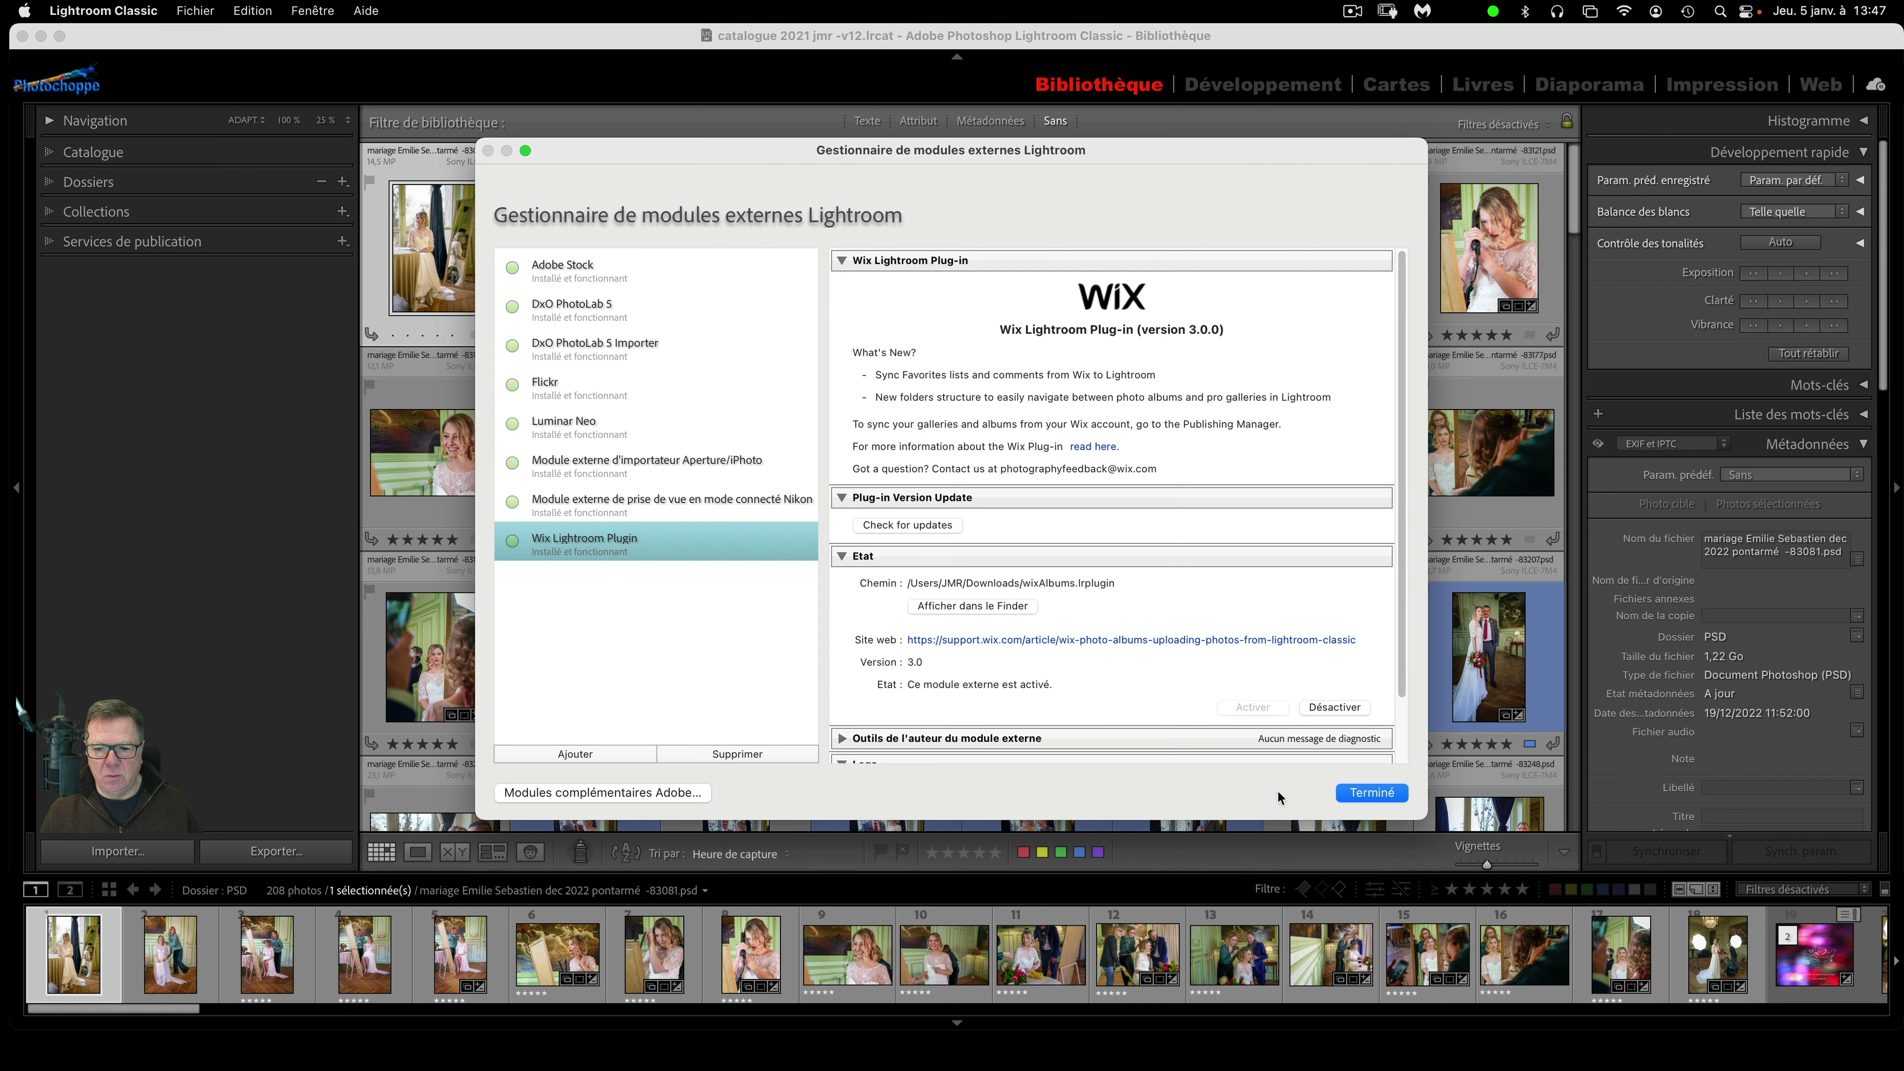
click(1367, 793)
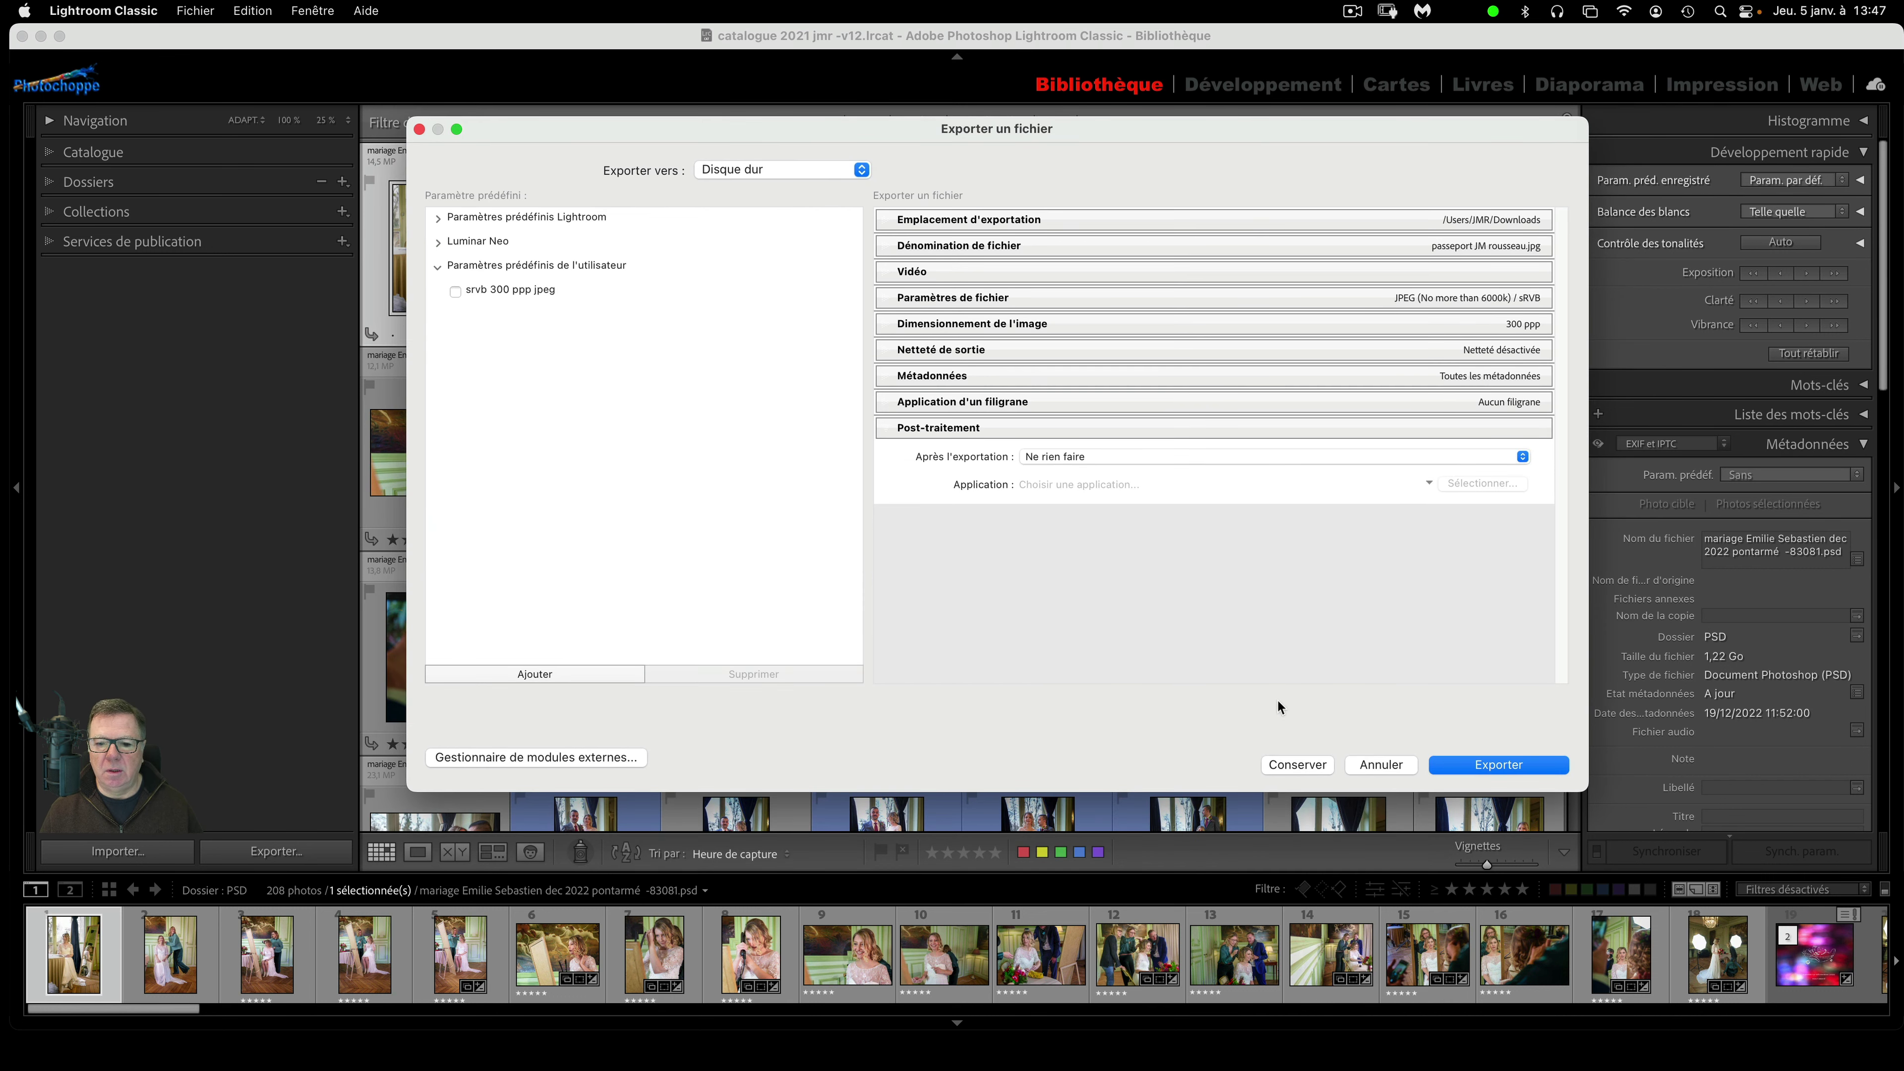
click(1378, 764)
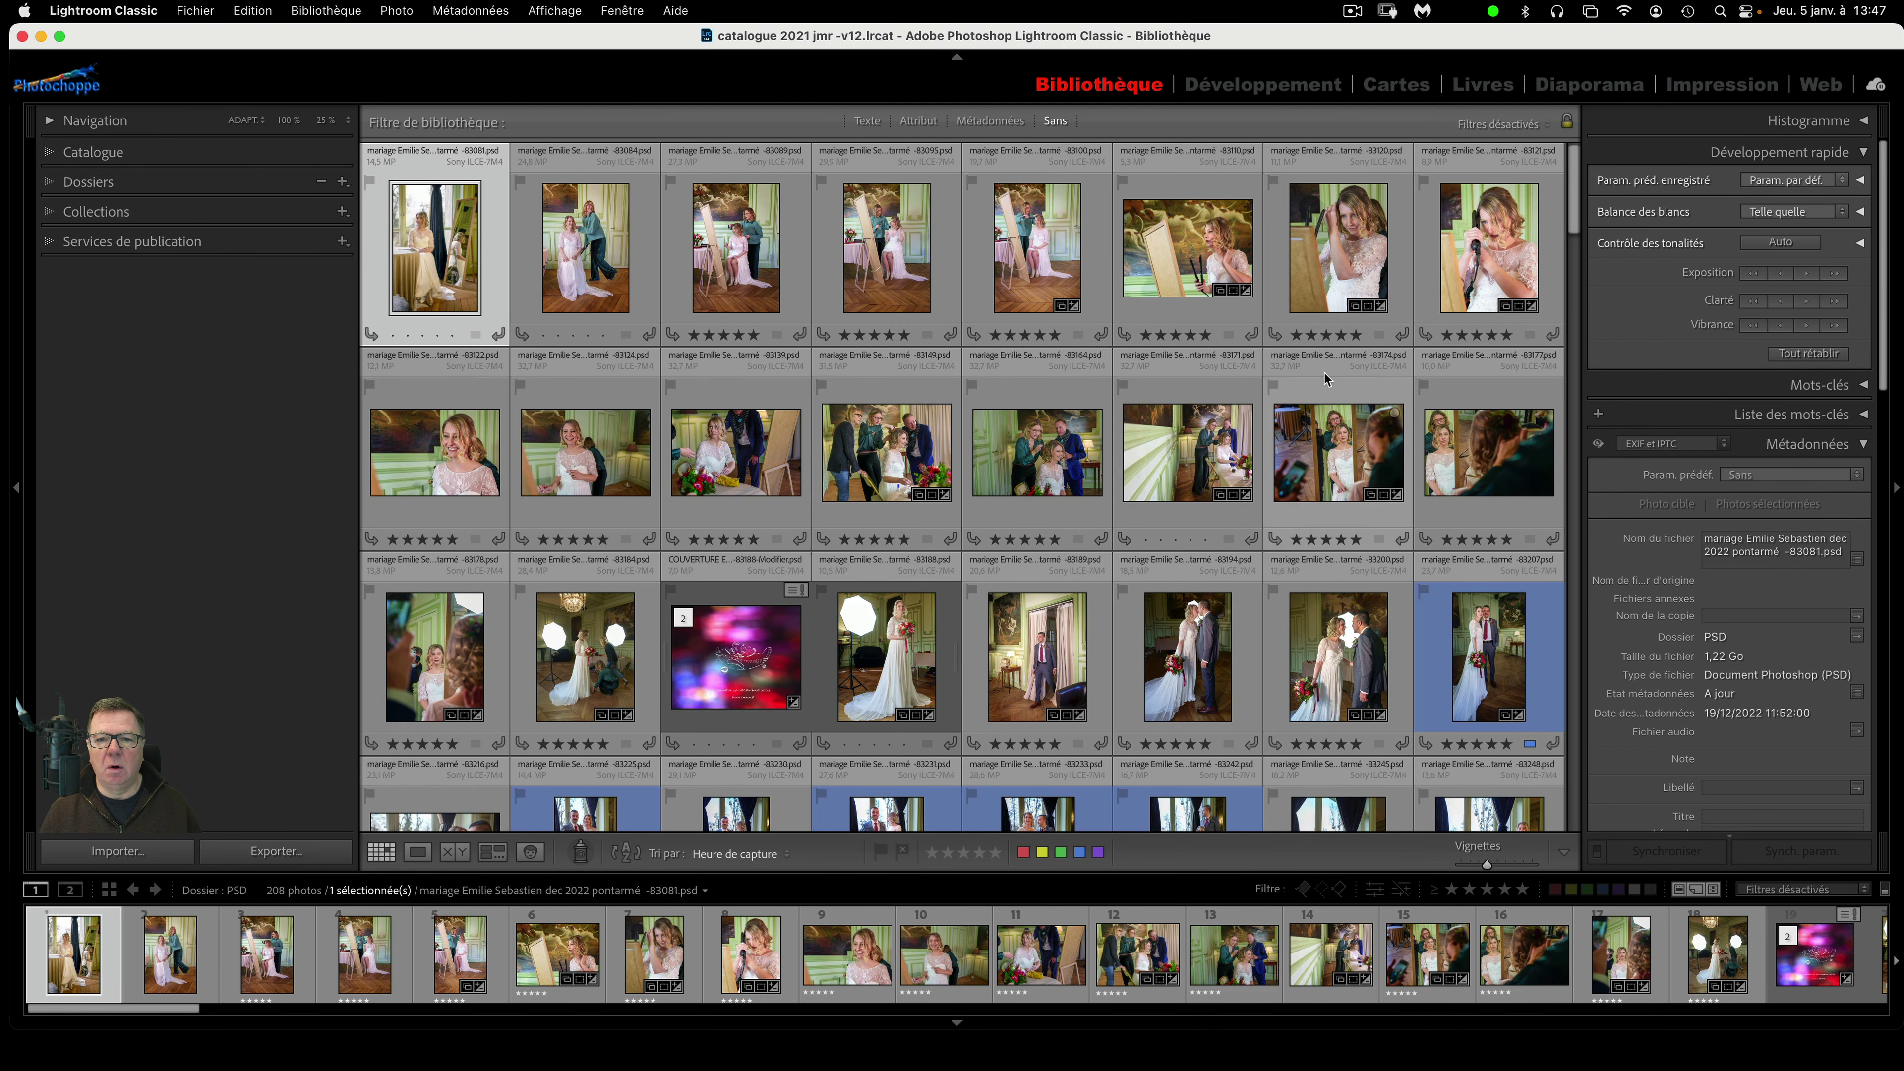
- Shift-select the 15 photos (row one plus seven of row two) and open the Export dialog for them
shift+click(1468, 292)
shift+click(1333, 447)
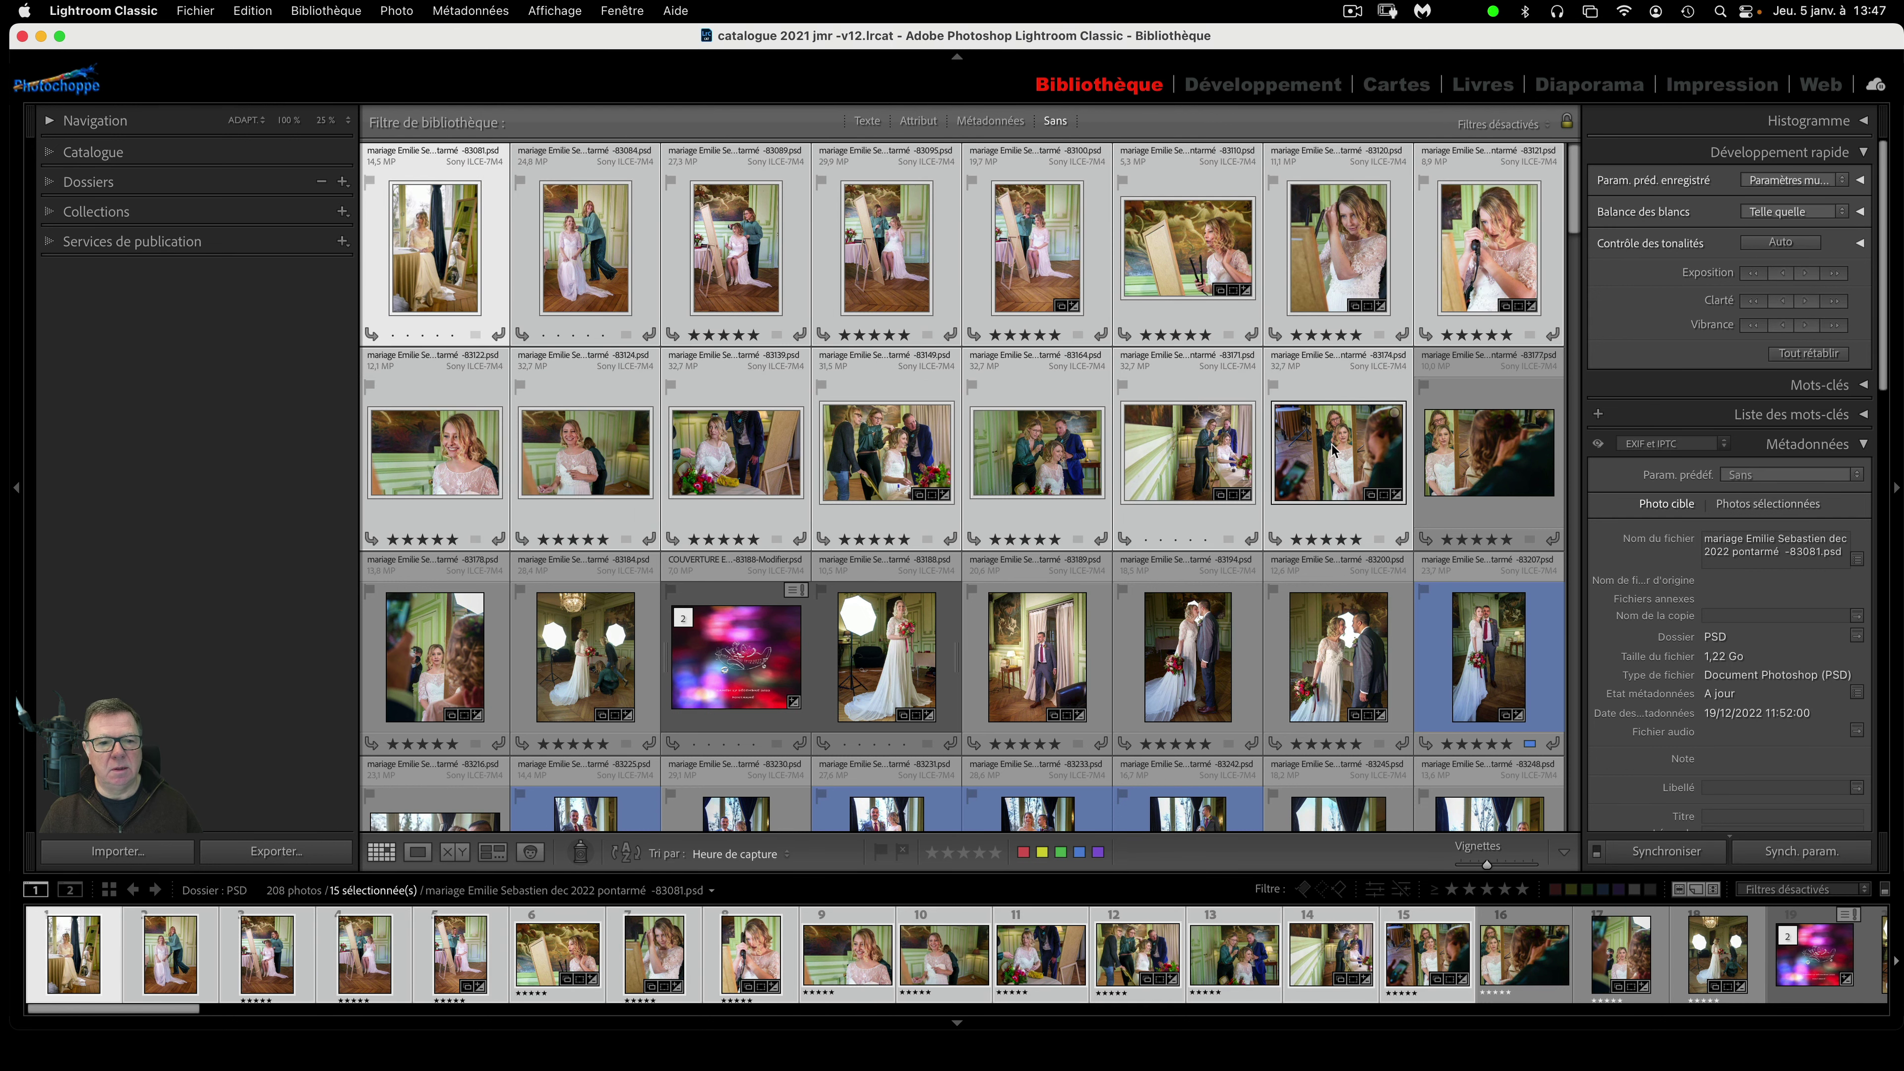
click(1437, 405)
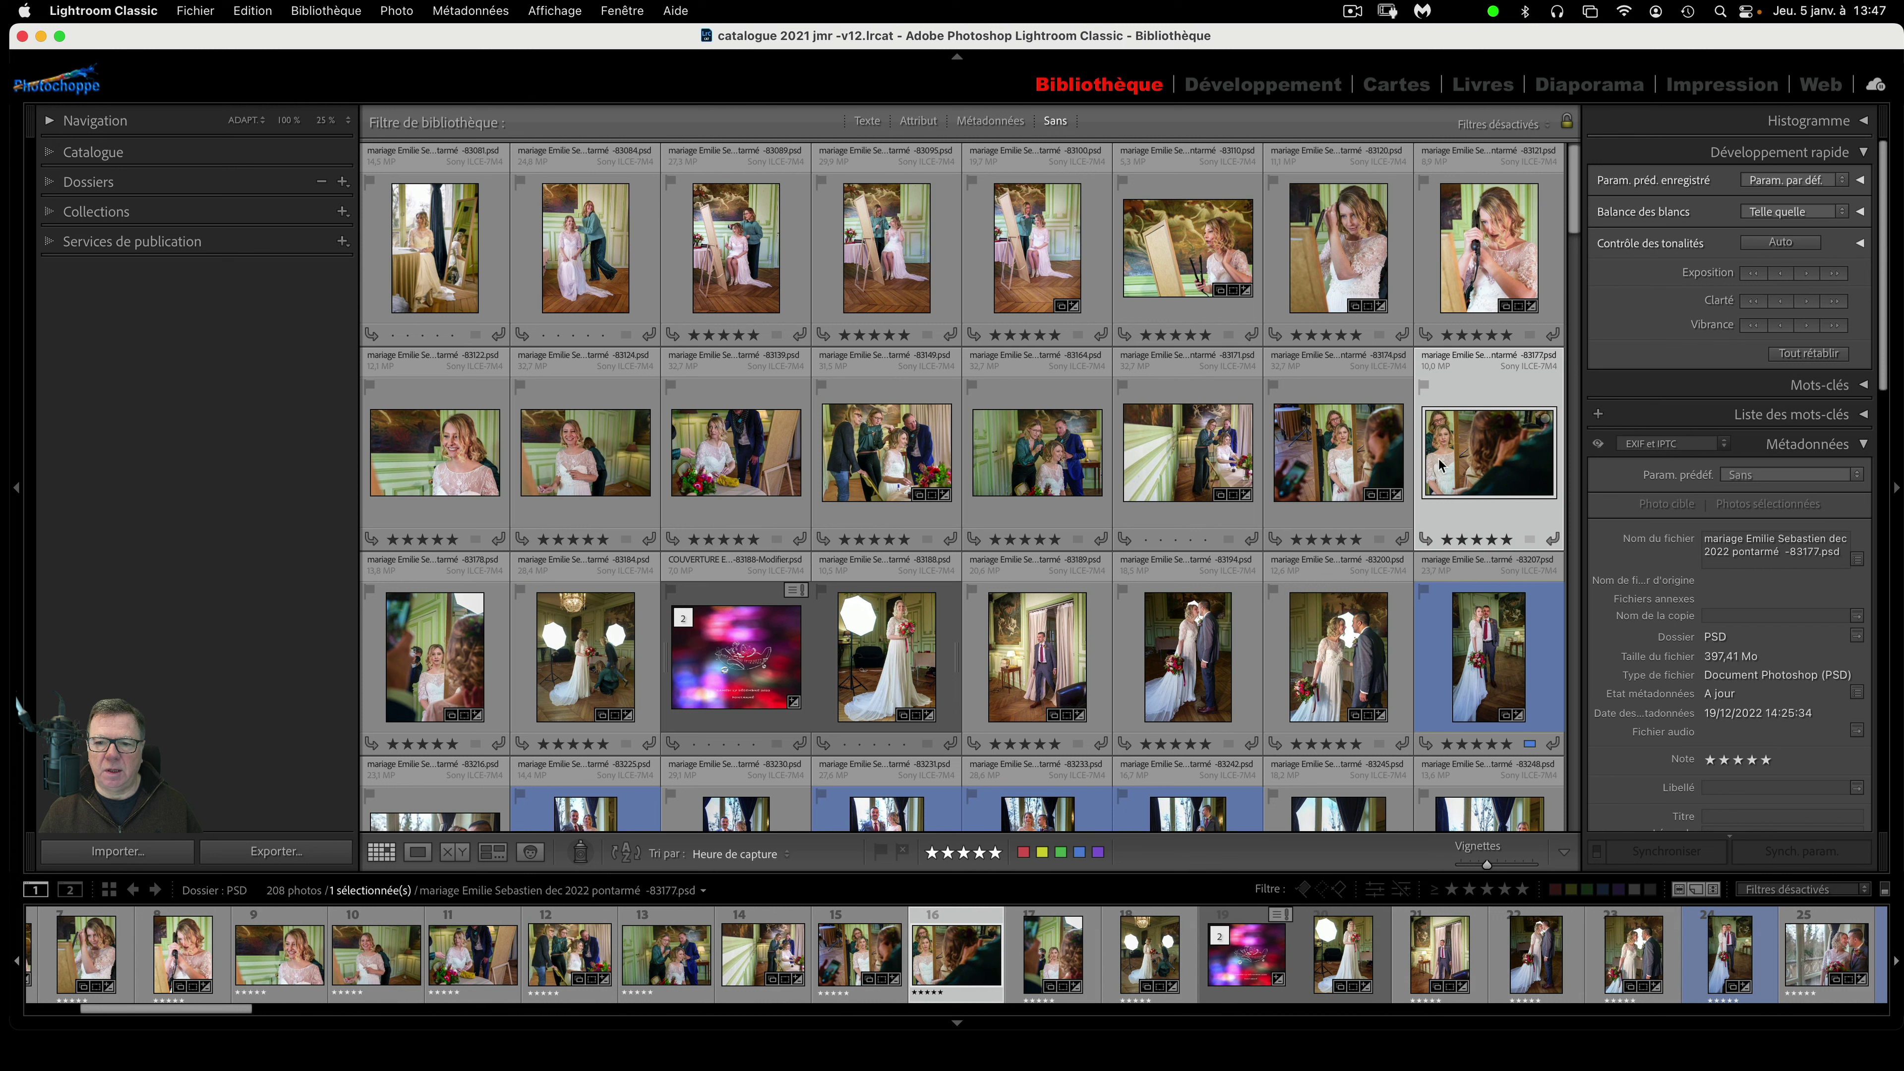
click(483, 278)
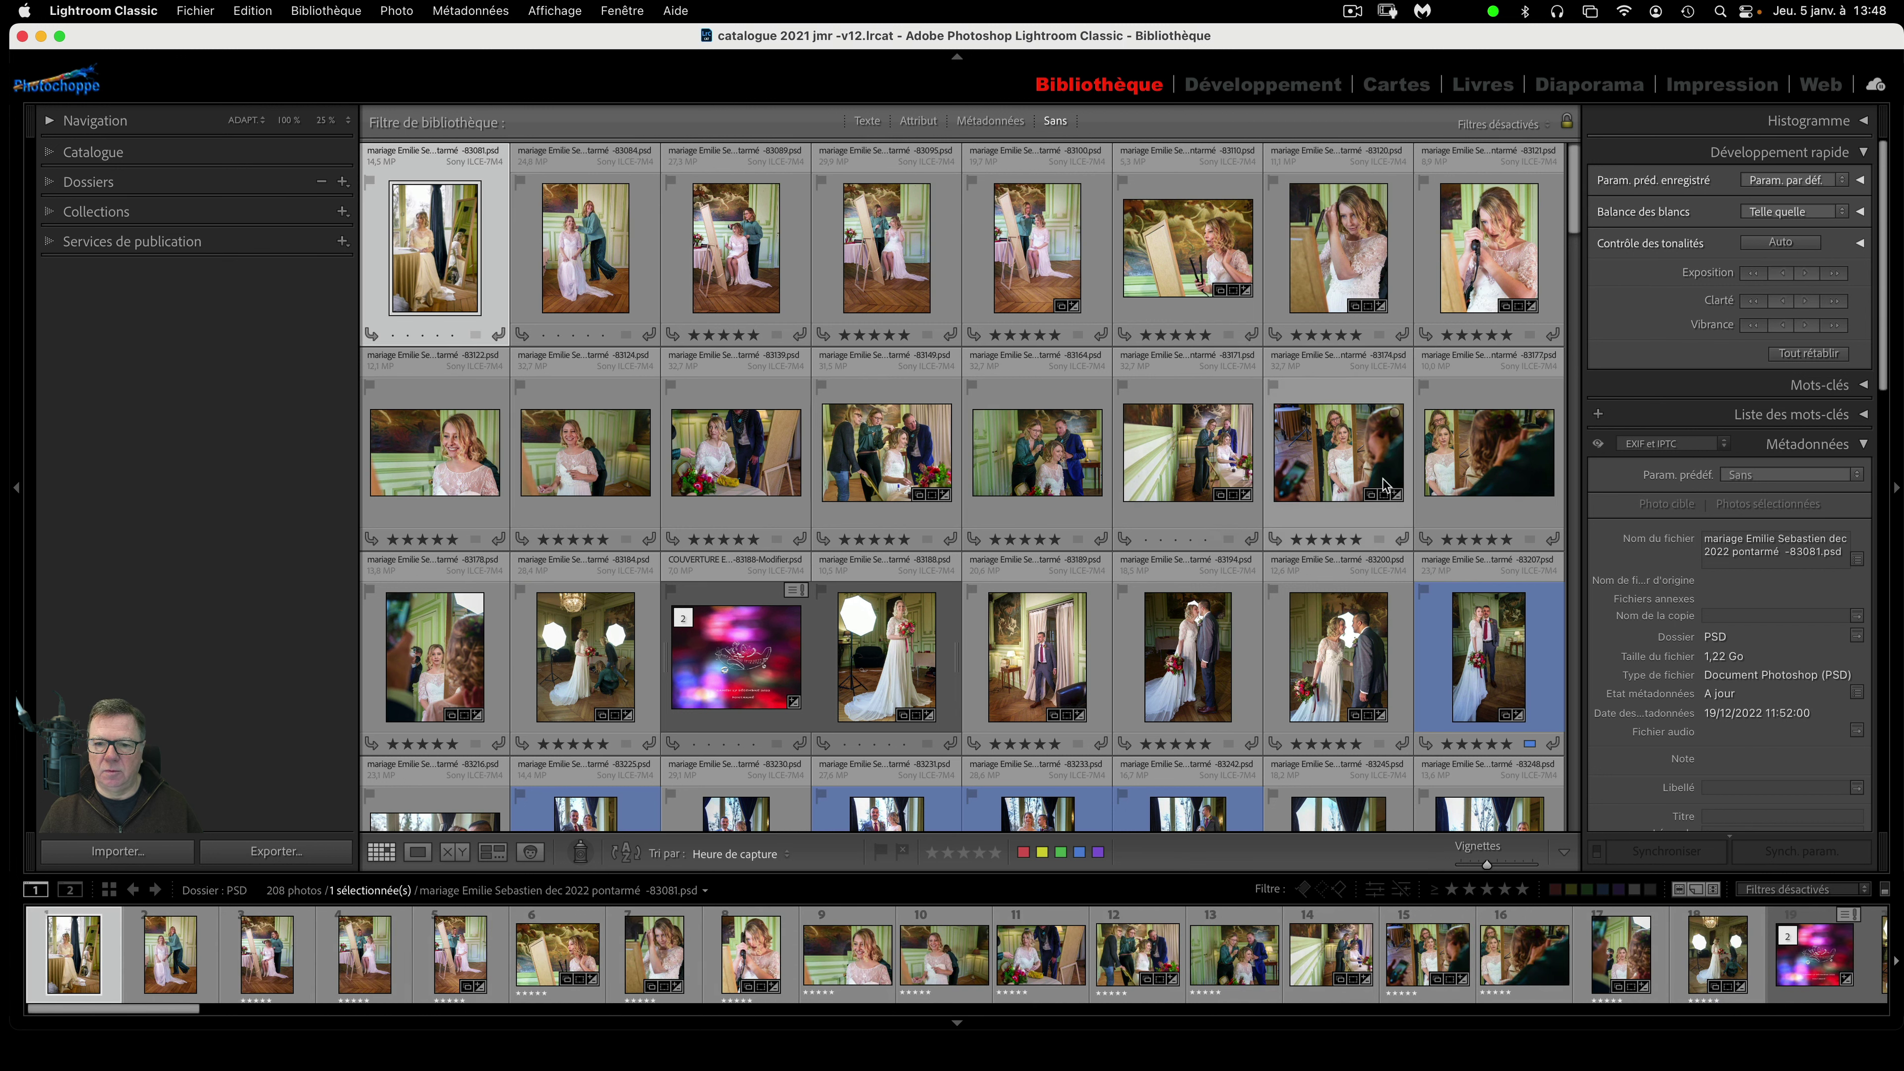
shift+click(1357, 482)
right_click(1348, 467)
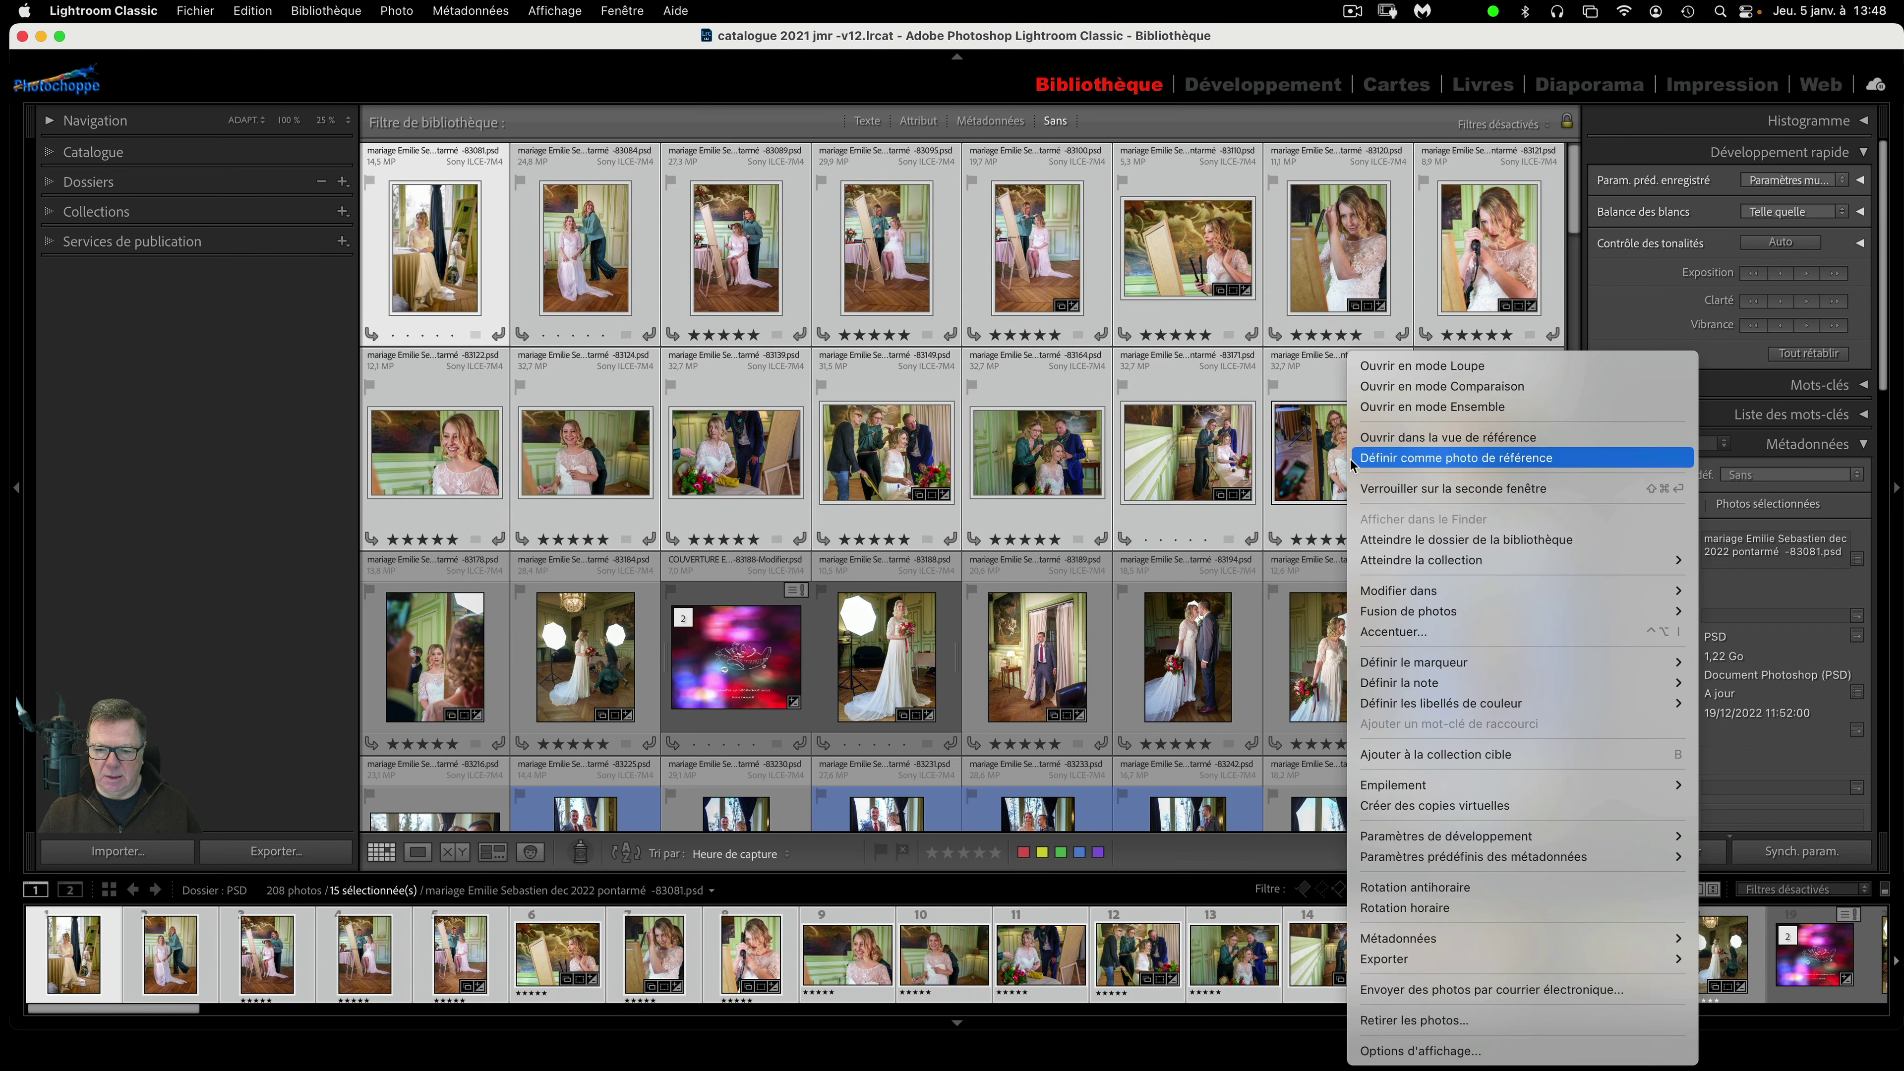
mouse_move(1488, 958)
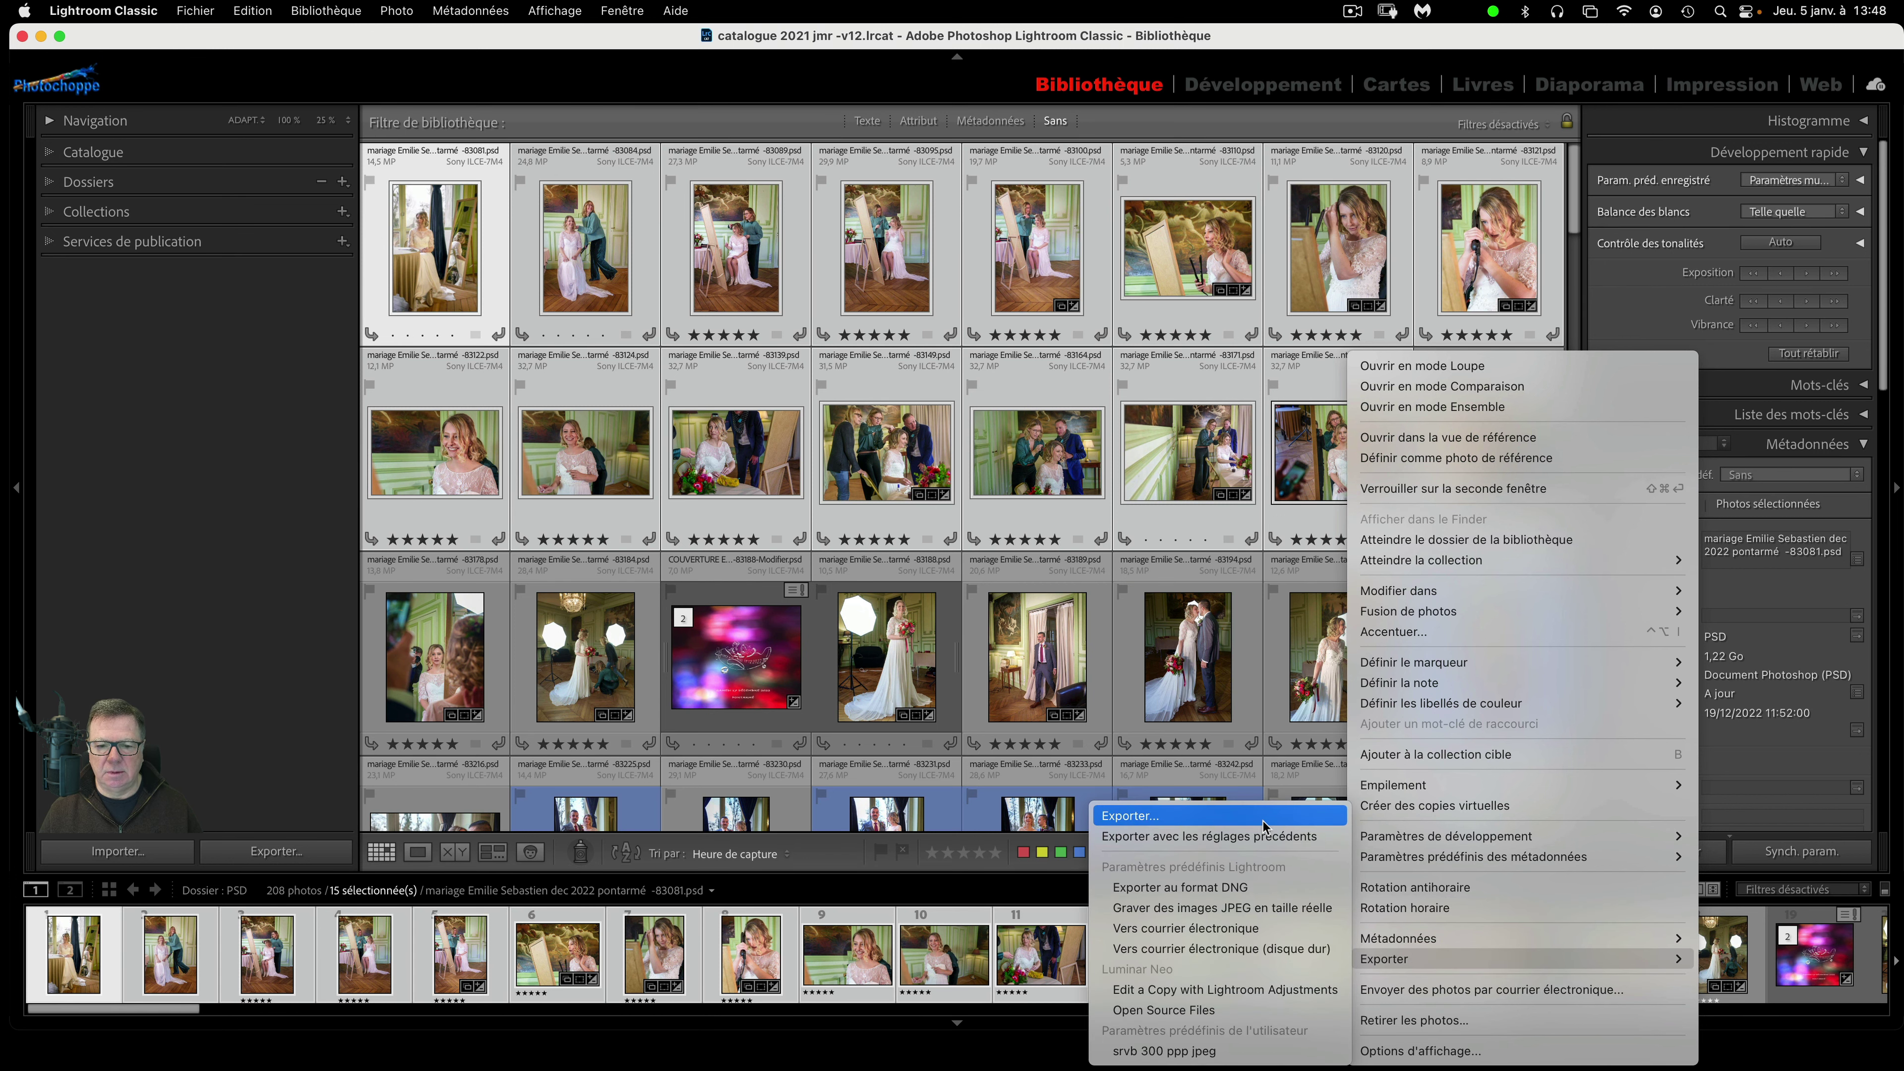
click(1264, 821)
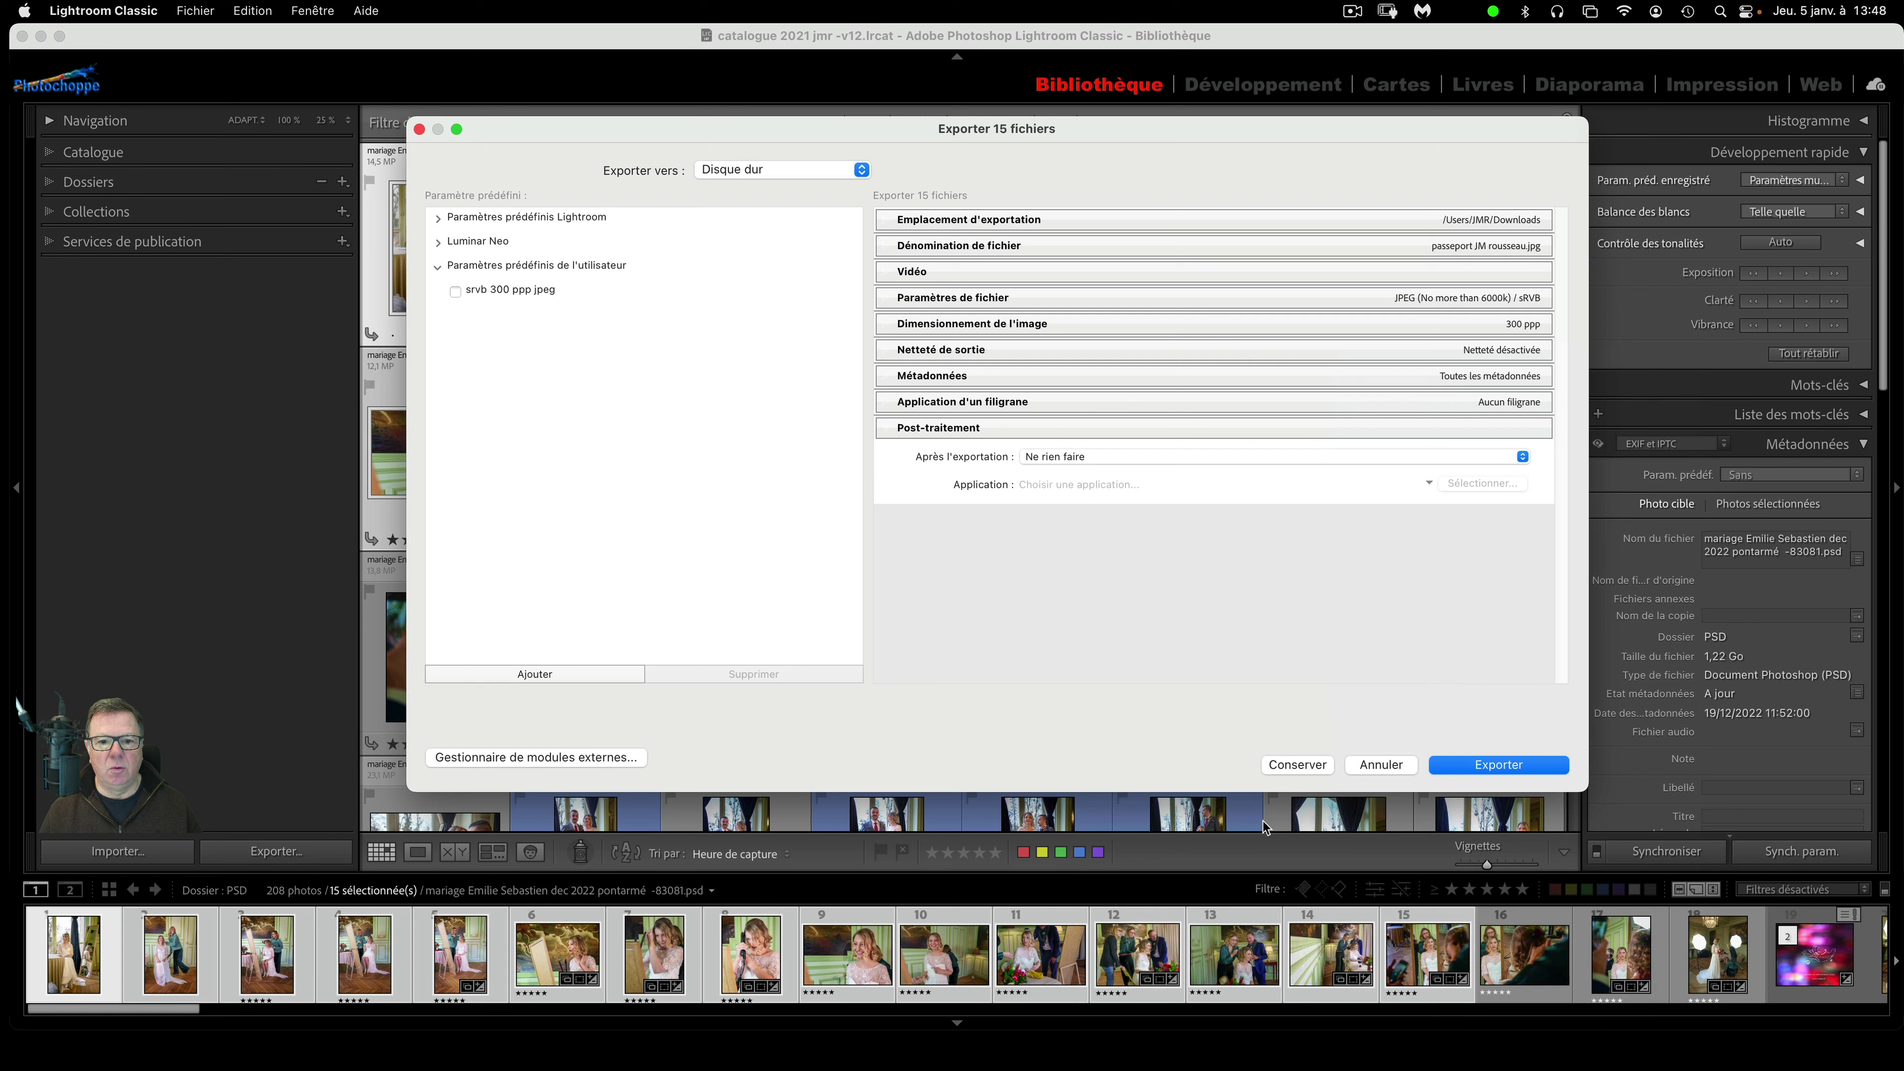